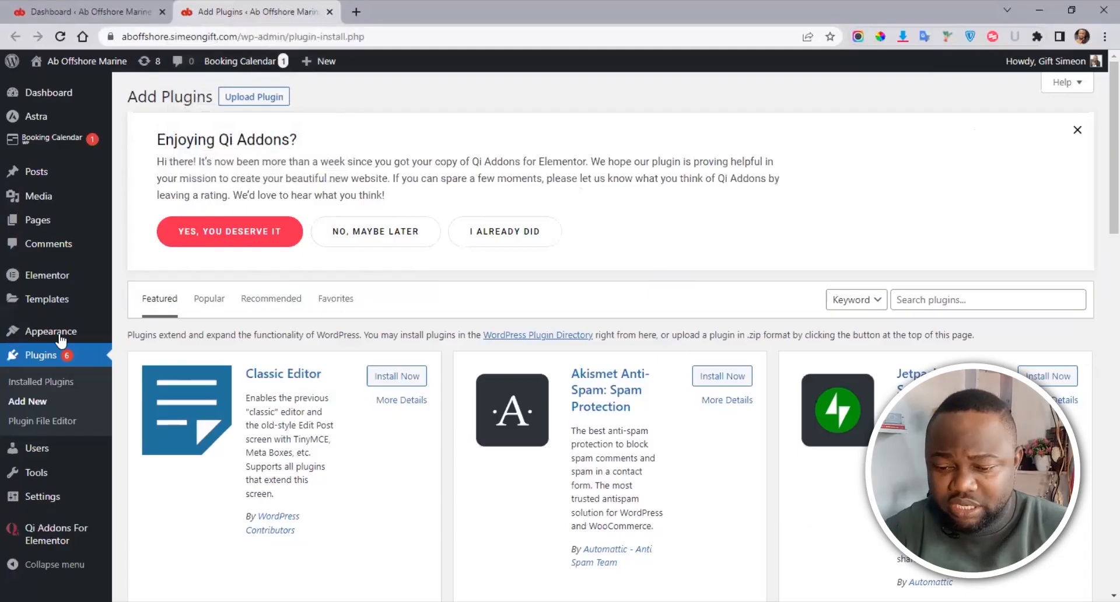
Step: Search plugins for 'woocommerce', then install and activate the WooCommerce plugin
{"action": "left_click", "coordinate": [935, 301]}
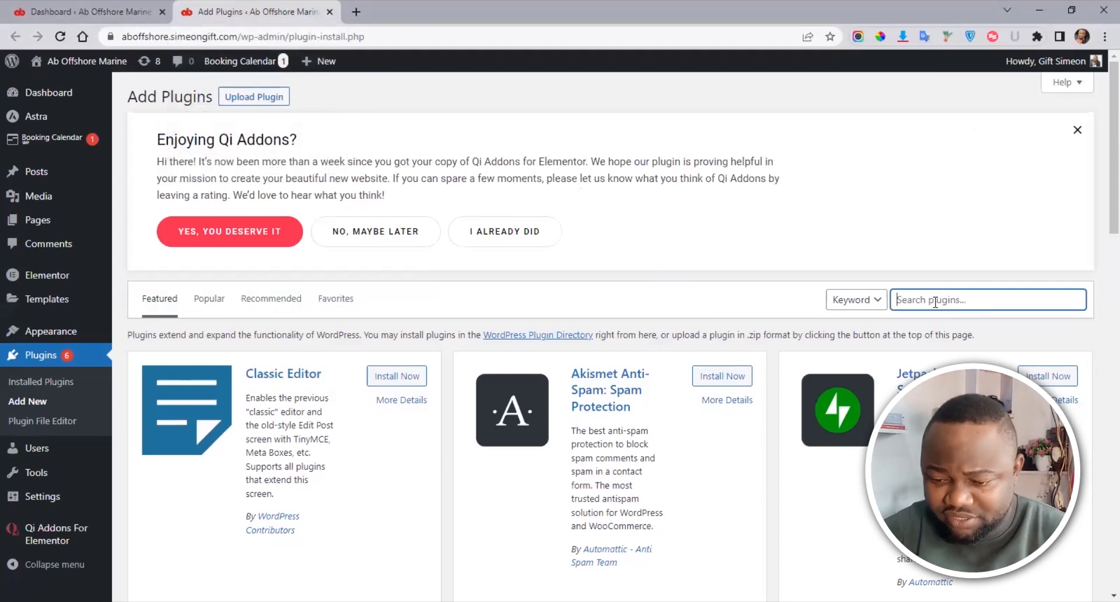
{"action": "type", "text": "woocommerce"}
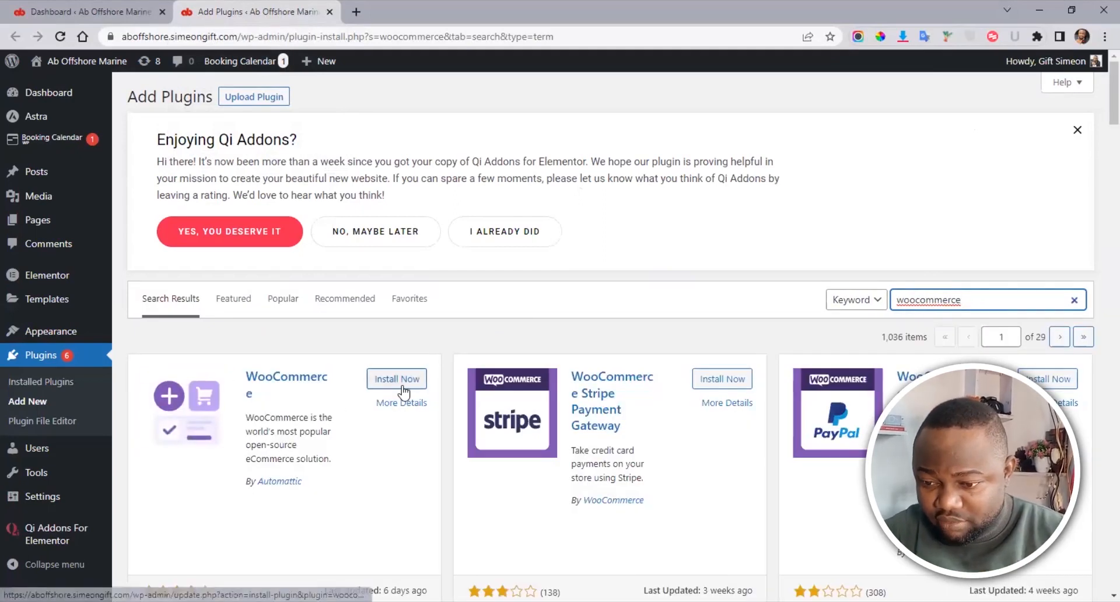
{"action": "scroll", "coordinate": [1100, 109], "scroll_direction": "down", "scroll_amount": 2}
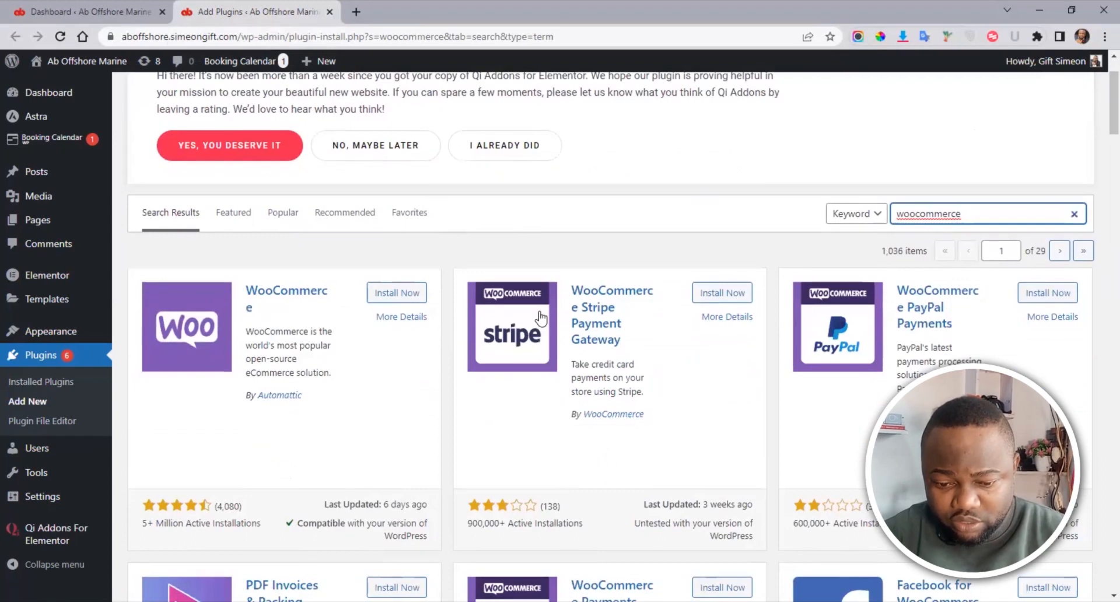
{"action": "left_click", "coordinate": [395, 293]}
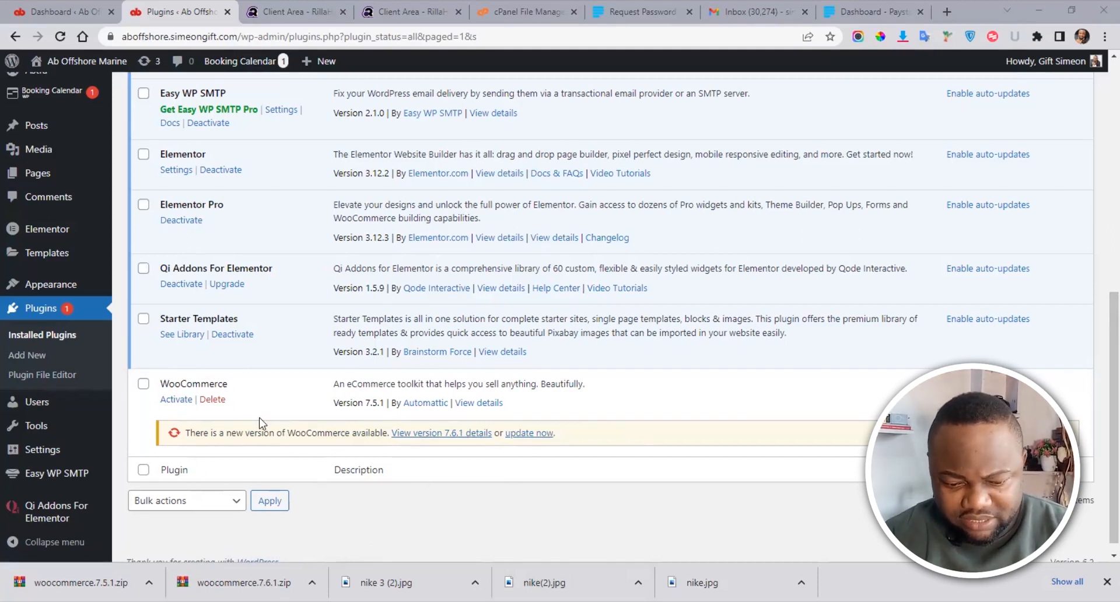
{"action": "left_click", "coordinate": [177, 401]}
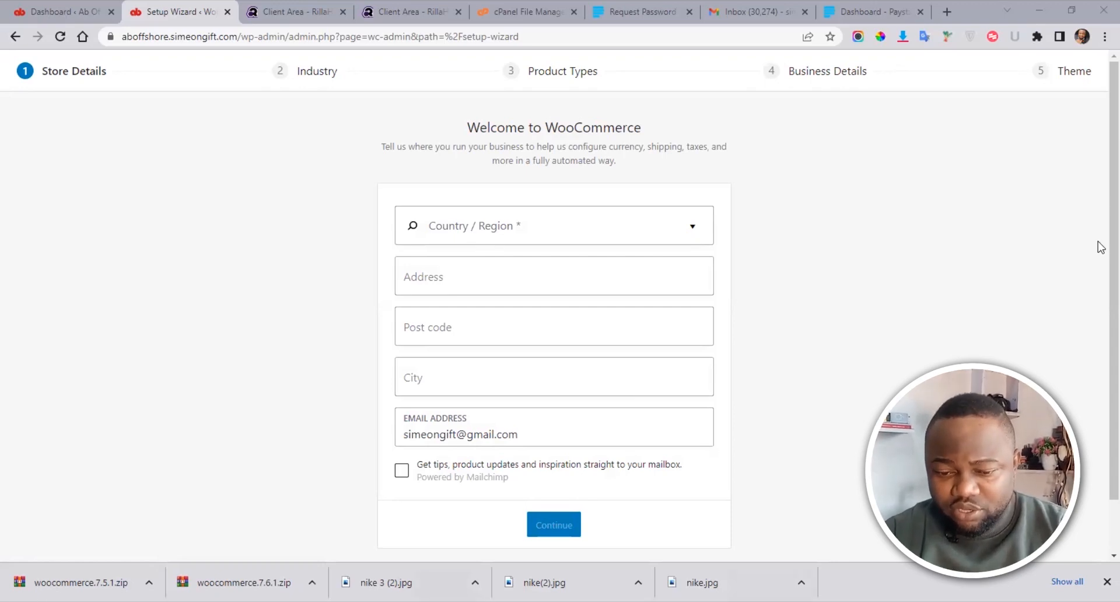
Step: Set the store's country/region to Nigeria — Lagos, replacing the mistaken Nigeria — Abia
{"action": "scroll", "coordinate": [550, 188], "scroll_direction": "down", "scroll_amount": 1}
{"action": "left_click", "coordinate": [541, 199]}
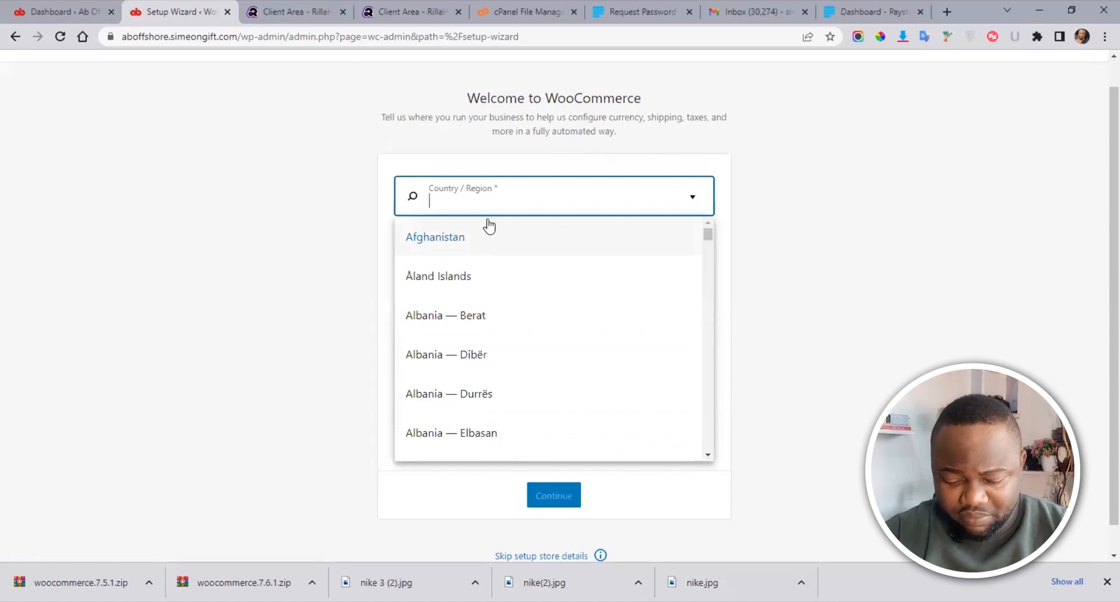
{"action": "type", "text": "niger"}
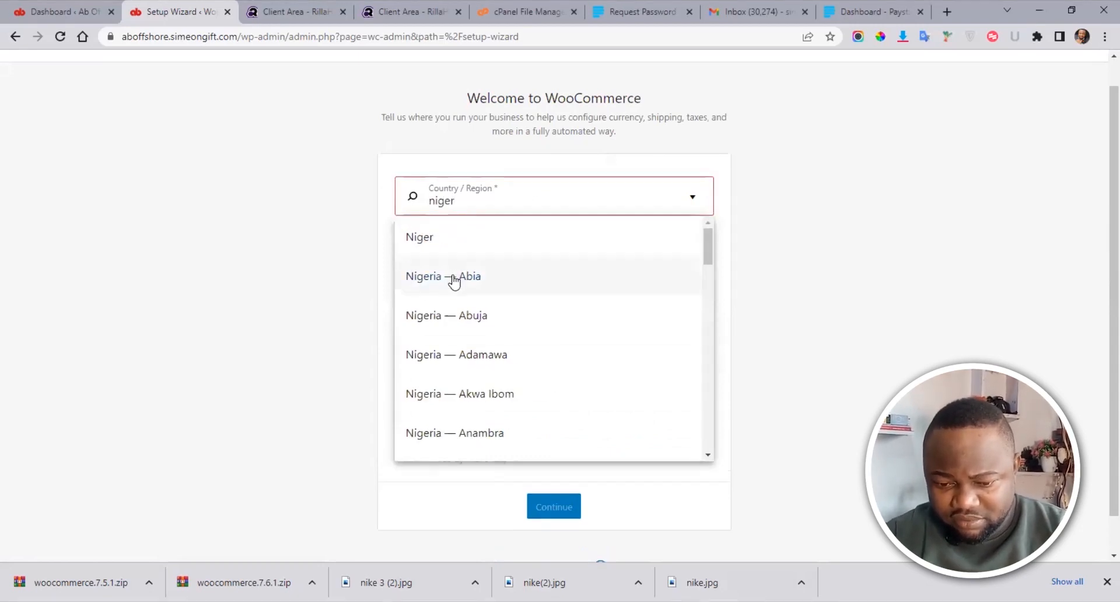
{"action": "left_click", "coordinate": [453, 279]}
{"action": "left_click", "coordinate": [510, 223]}
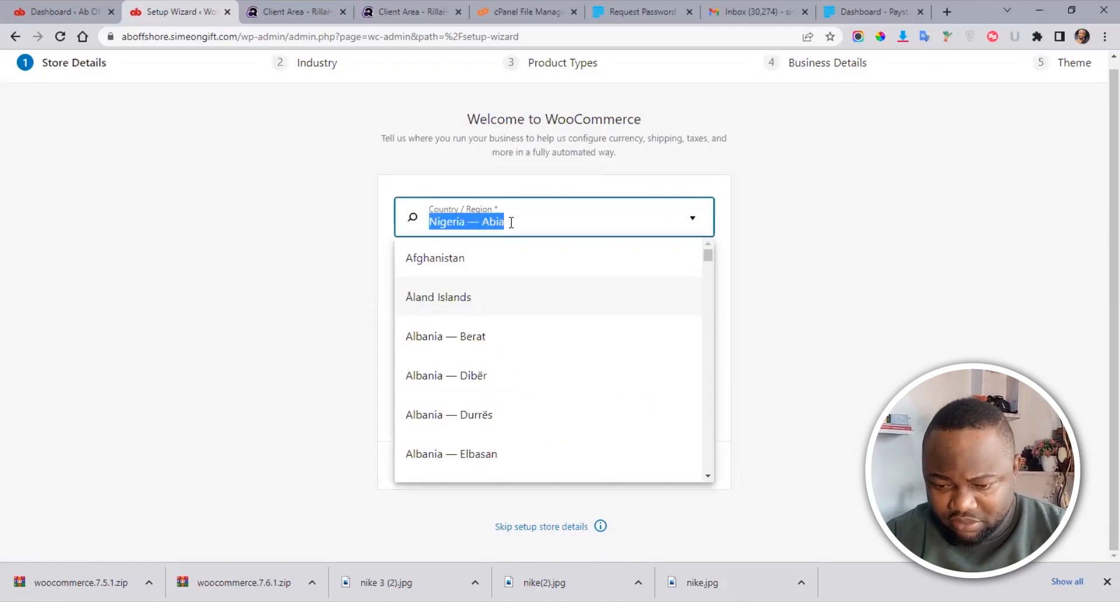
{"action": "left_click_drag", "start_coordinate": [707, 257], "coordinate": [707, 263]}
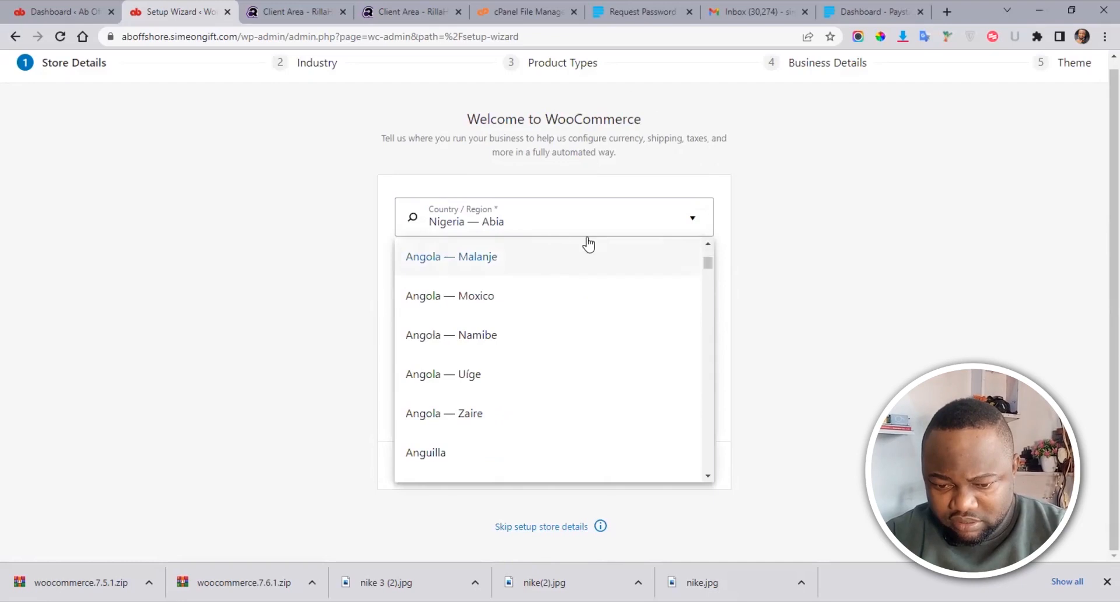
{"action": "left_click", "coordinate": [520, 218]}
{"action": "key", "text": "BackSpace"}
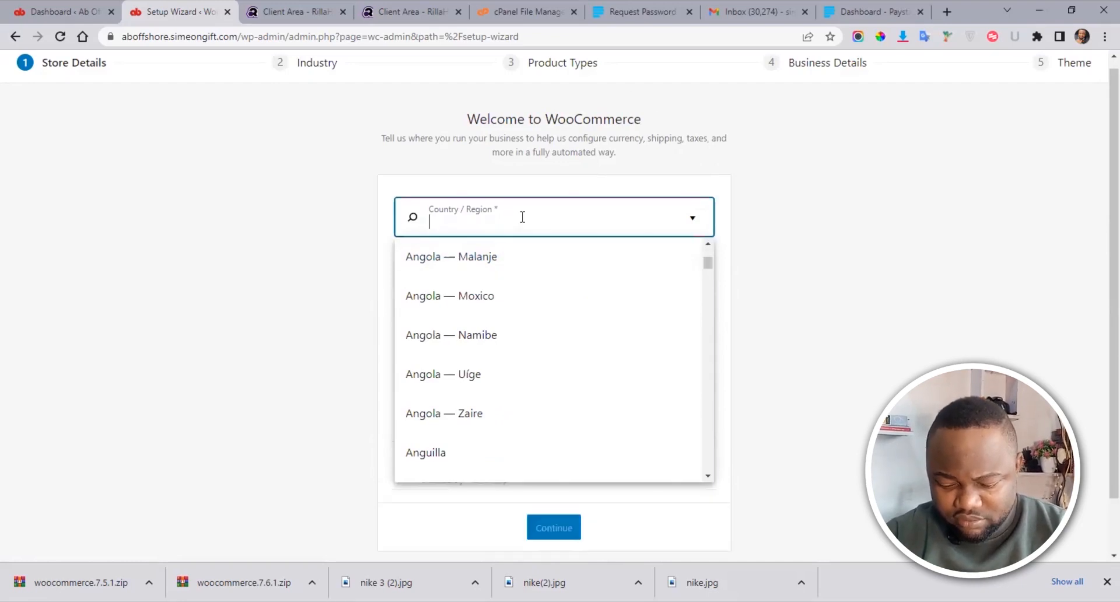
{"action": "type", "text": "lagos"}
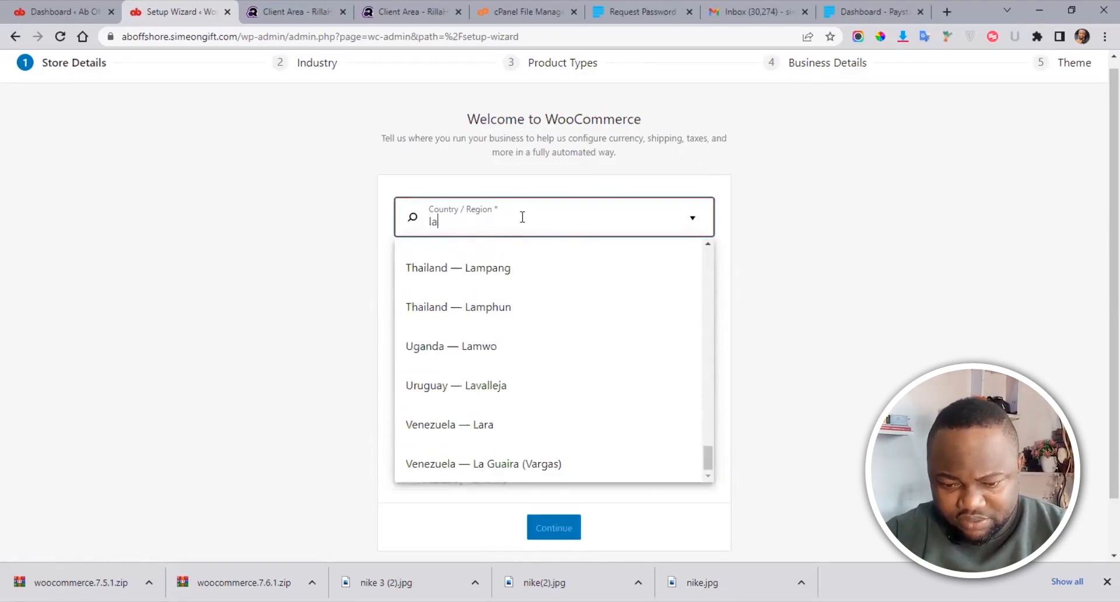
{"action": "left_click", "coordinate": [475, 258]}
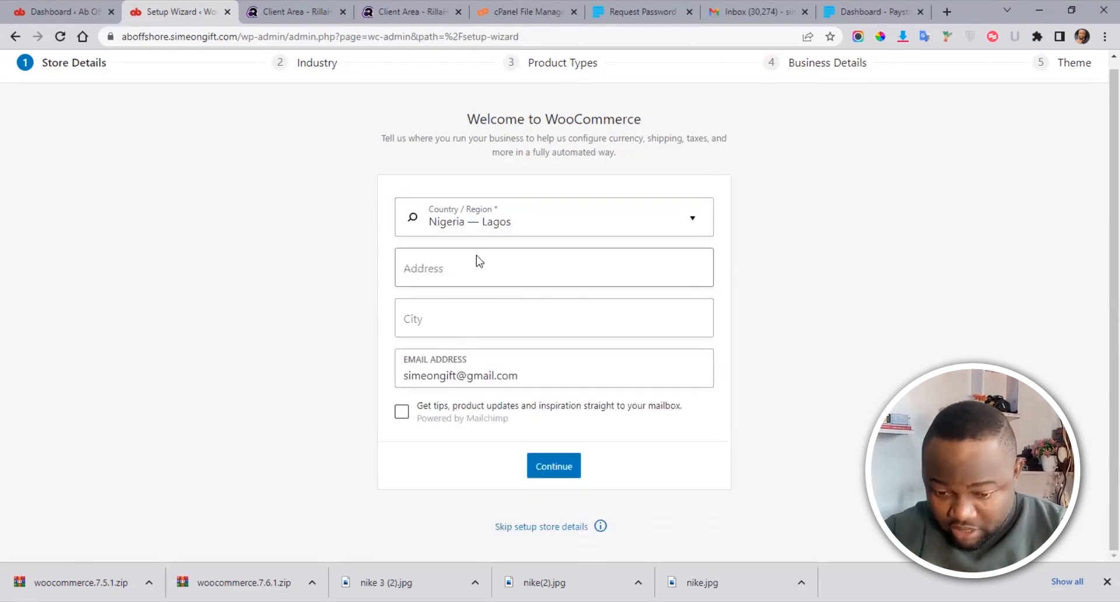
Step: Autofill the street address, city and e-mail, submit the details, and decline usage tracking
{"action": "left_click", "coordinate": [461, 264]}
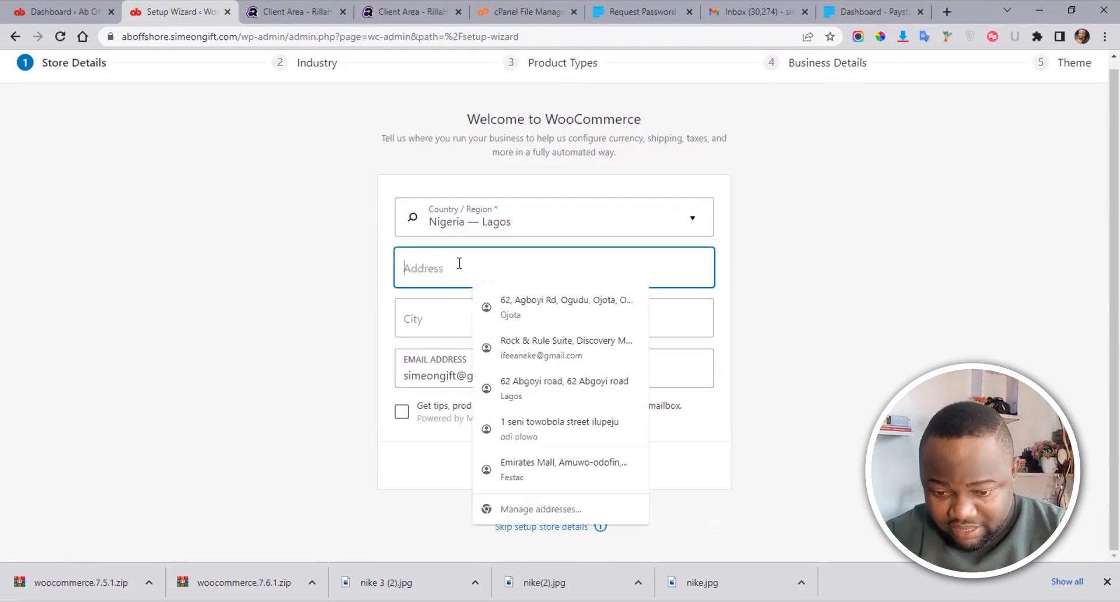
{"action": "left_click", "coordinate": [525, 306]}
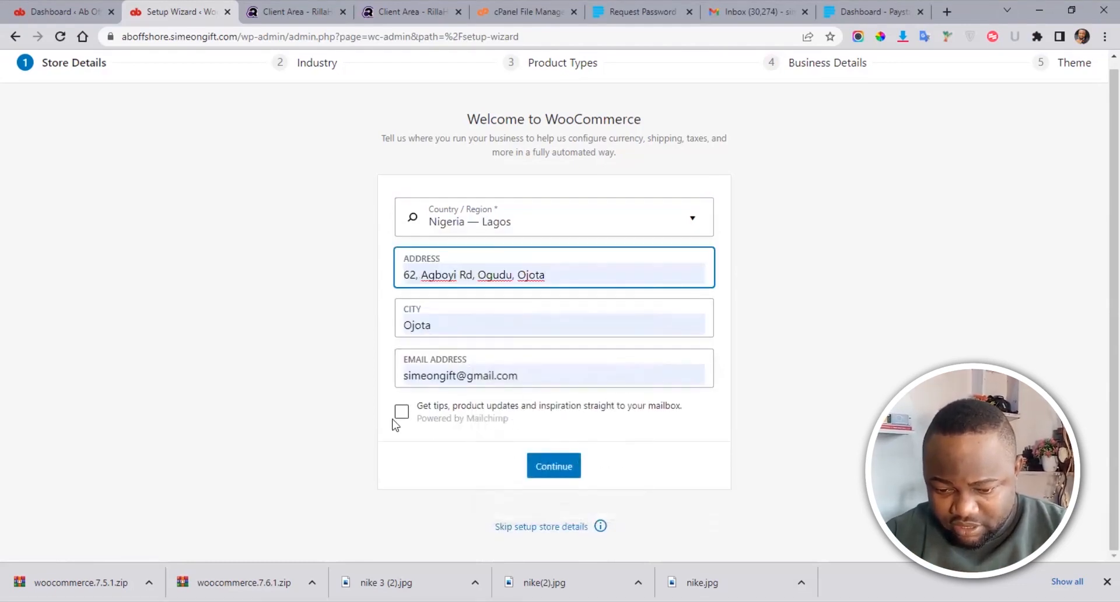
{"action": "left_click", "coordinate": [553, 467]}
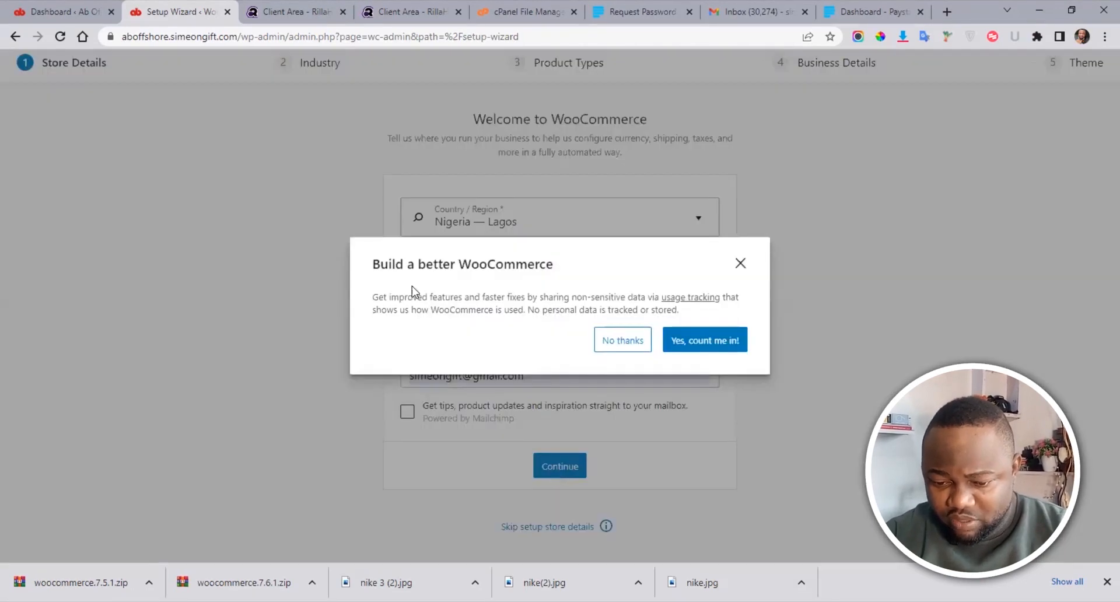
{"action": "left_click", "coordinate": [624, 341]}
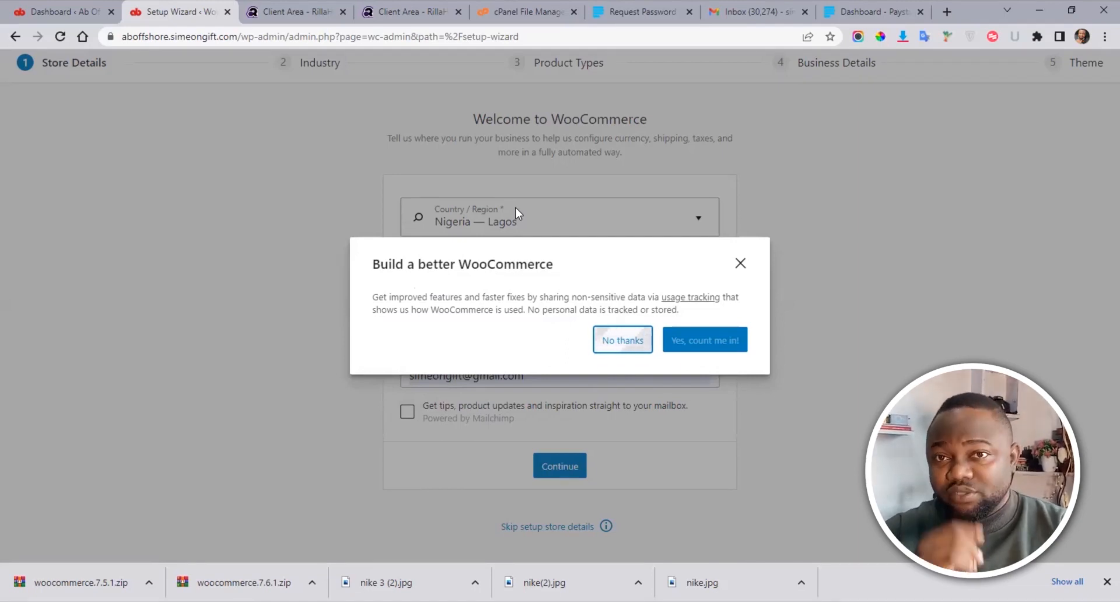
{"action": "key", "text": "Return"}
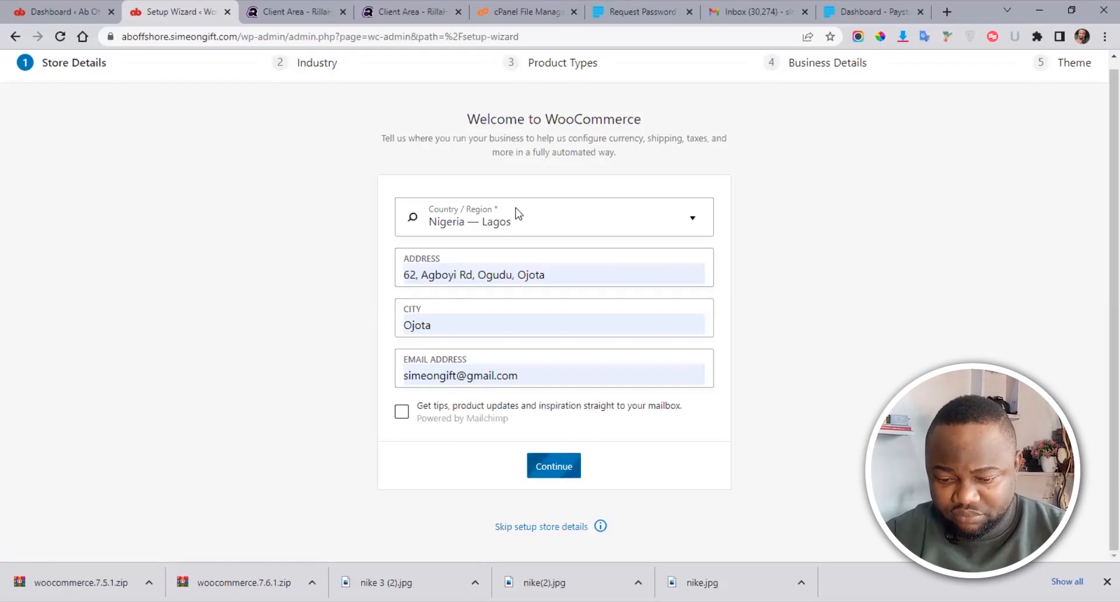
Step: Choose 'Fashion, apparel, and accessories' as the industry and skip past Product Types
{"action": "left_click", "coordinate": [557, 466]}
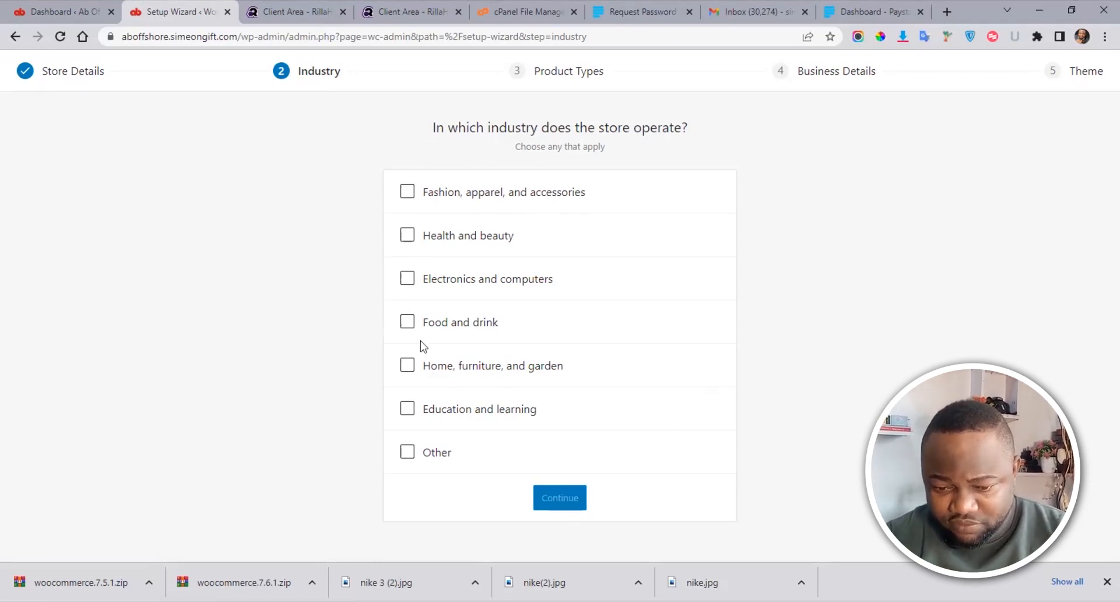
{"action": "left_click", "coordinate": [407, 192]}
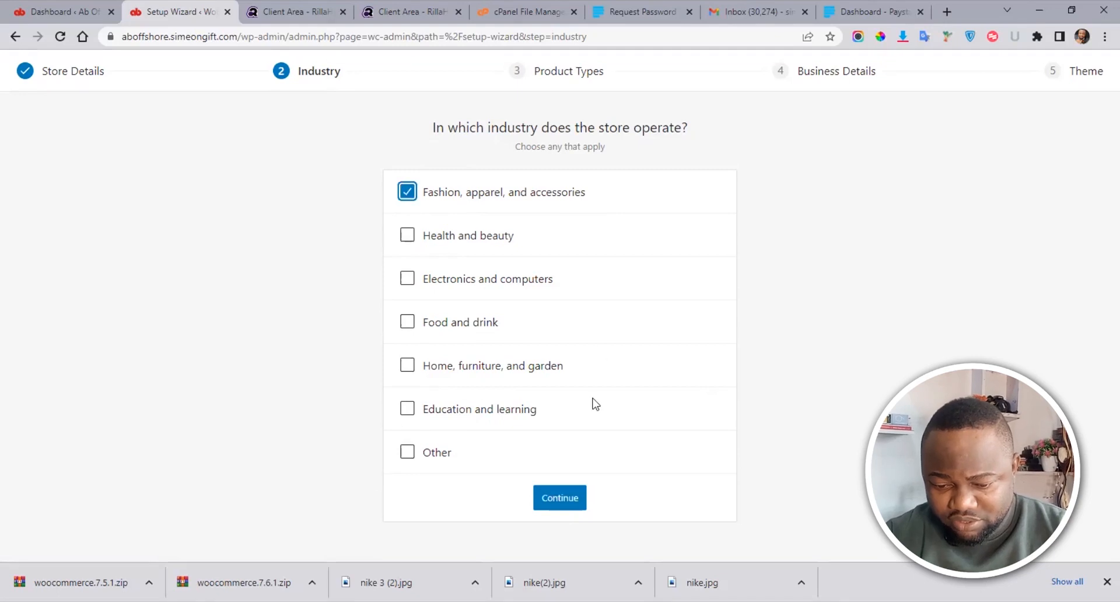
{"action": "left_click", "coordinate": [560, 496]}
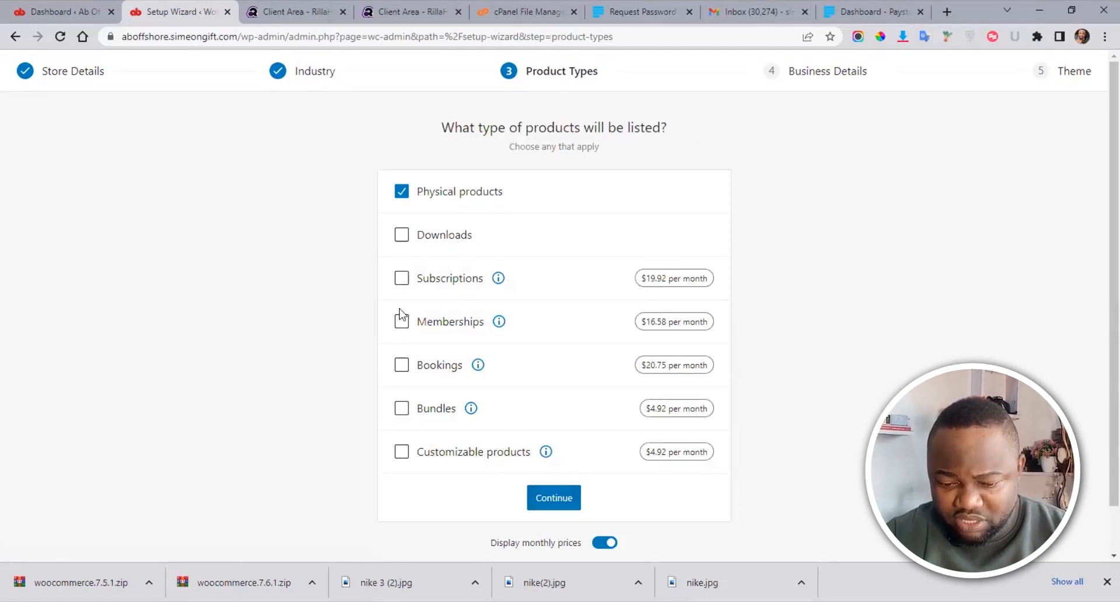
{"action": "left_click", "coordinate": [555, 507]}
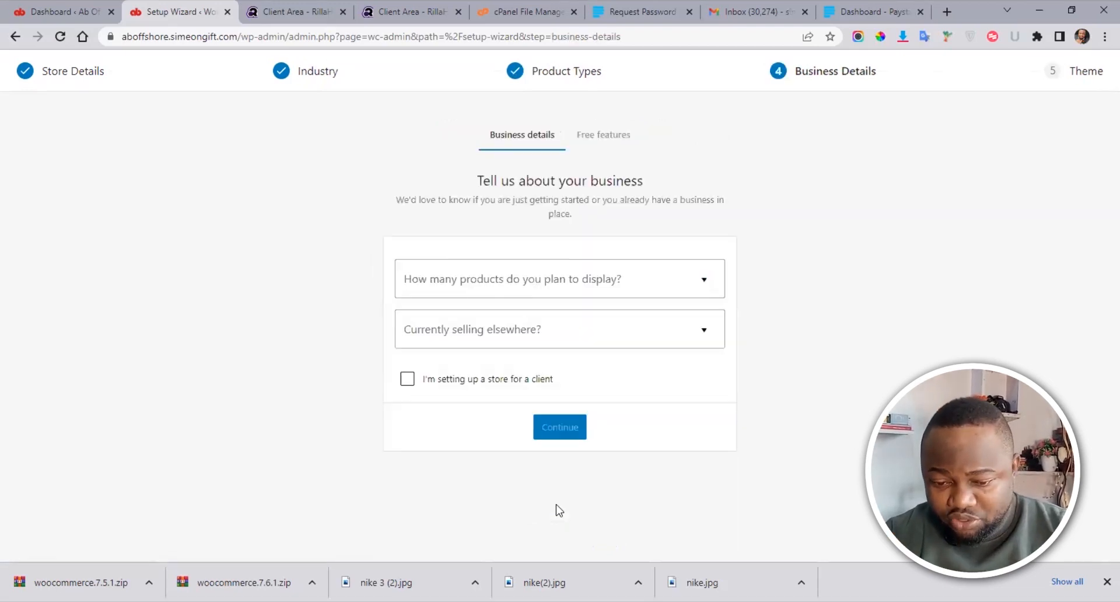
Step: Answer 1 - 10 products and No to selling elsewhere, then decline all recommended business features
{"action": "left_click", "coordinate": [689, 287]}
{"action": "left_click", "coordinate": [486, 353]}
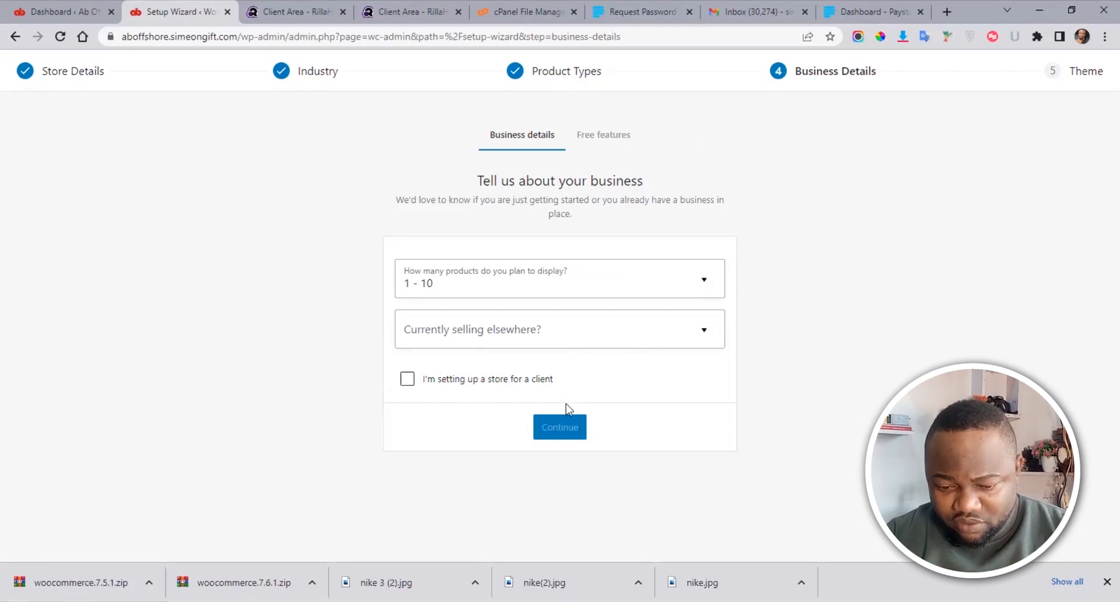
{"action": "left_click", "coordinate": [653, 344]}
{"action": "left_click", "coordinate": [435, 370]}
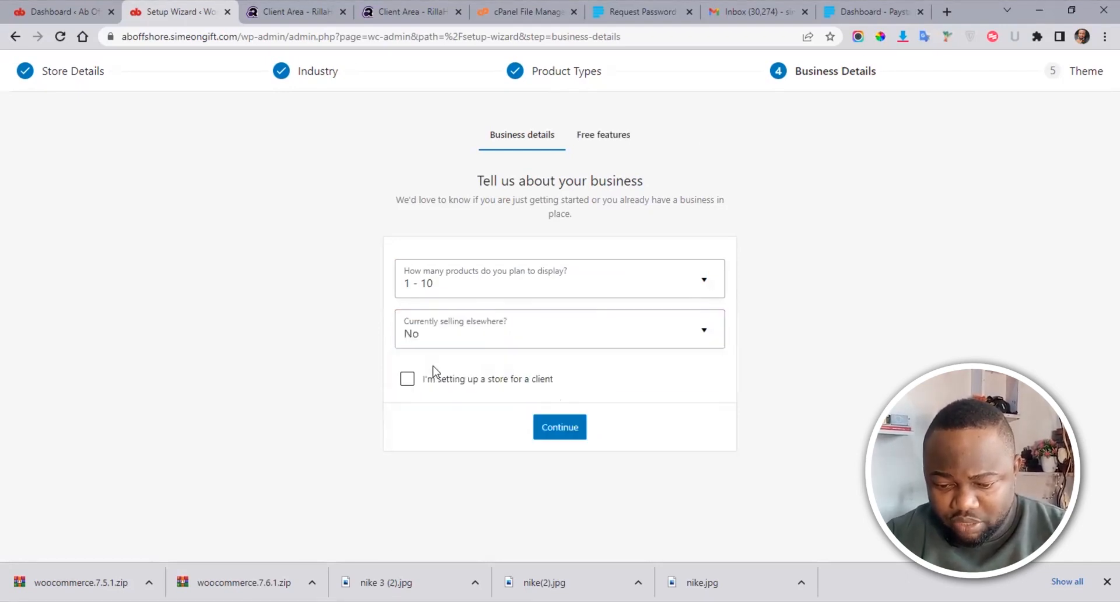
{"action": "left_click", "coordinate": [561, 429]}
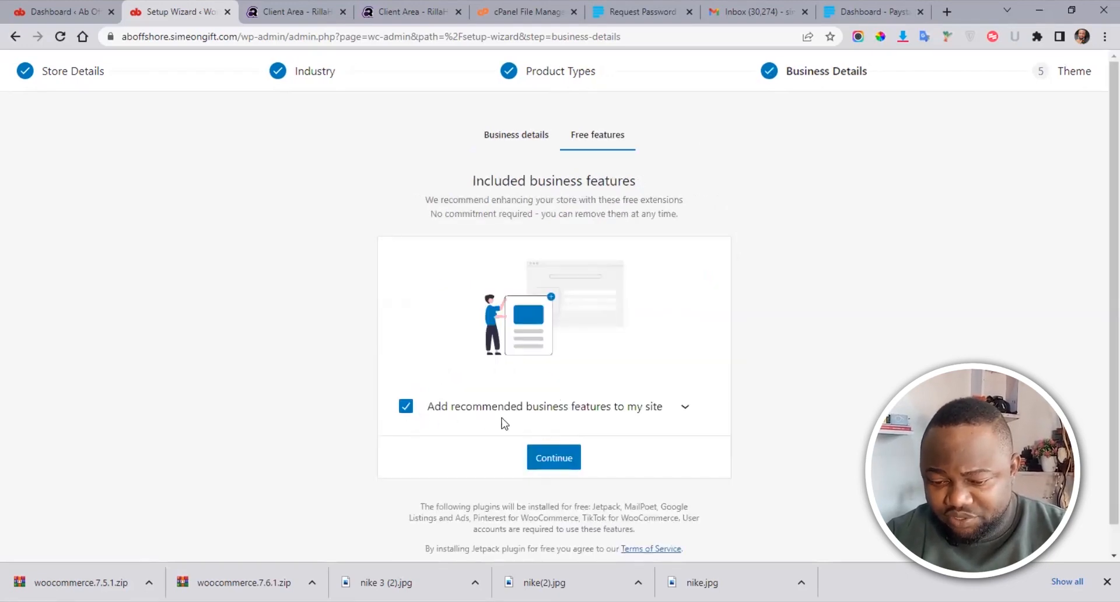
{"action": "left_click", "coordinate": [684, 407]}
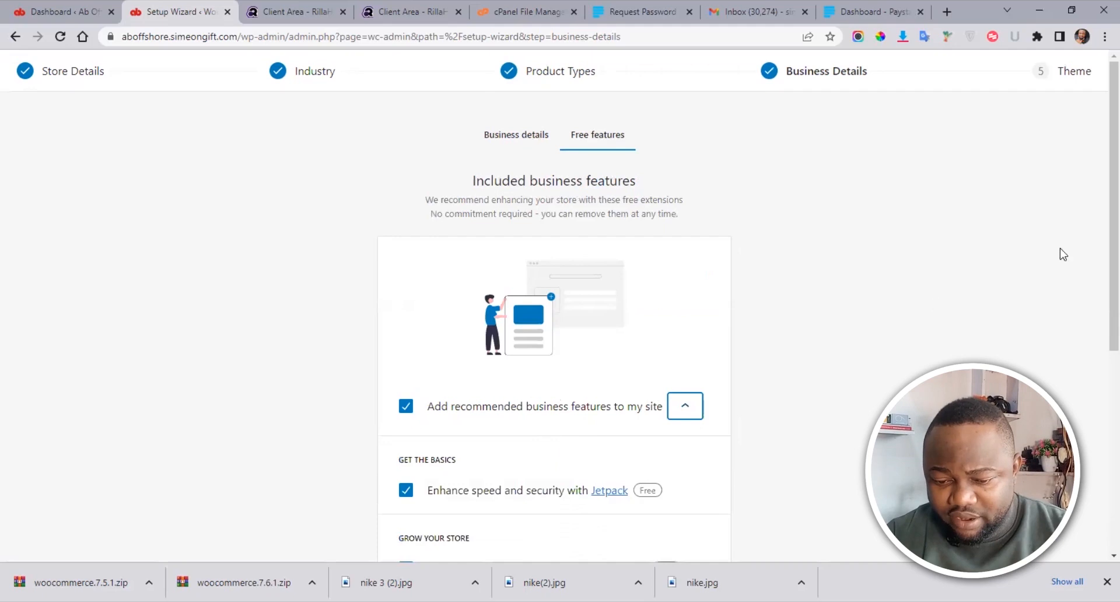
{"action": "scroll", "coordinate": [1097, 307], "scroll_direction": "down", "scroll_amount": 4}
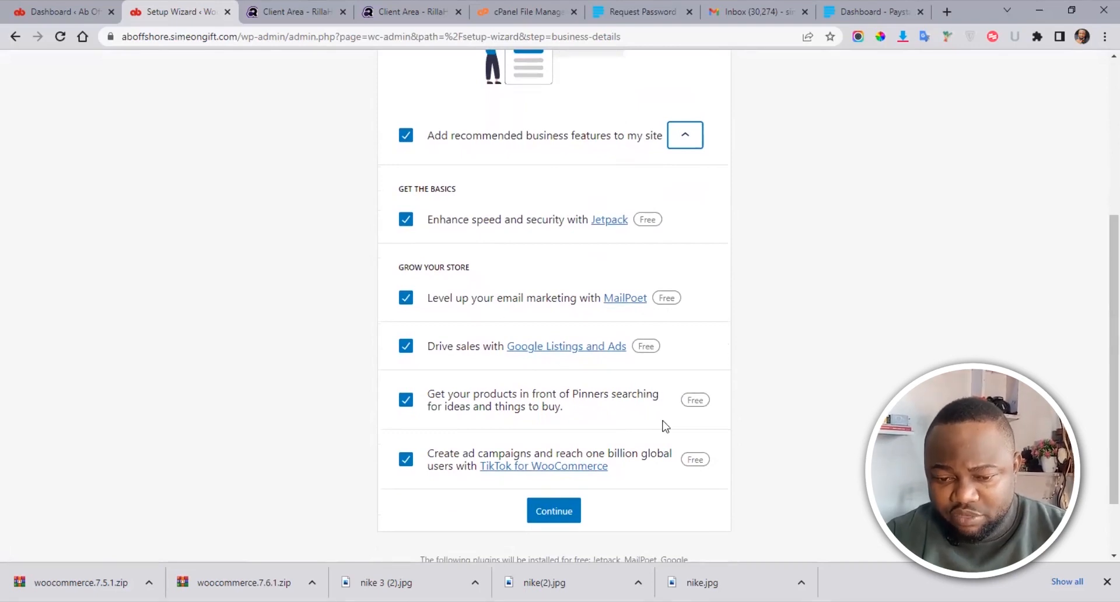
{"action": "left_click", "coordinate": [404, 138]}
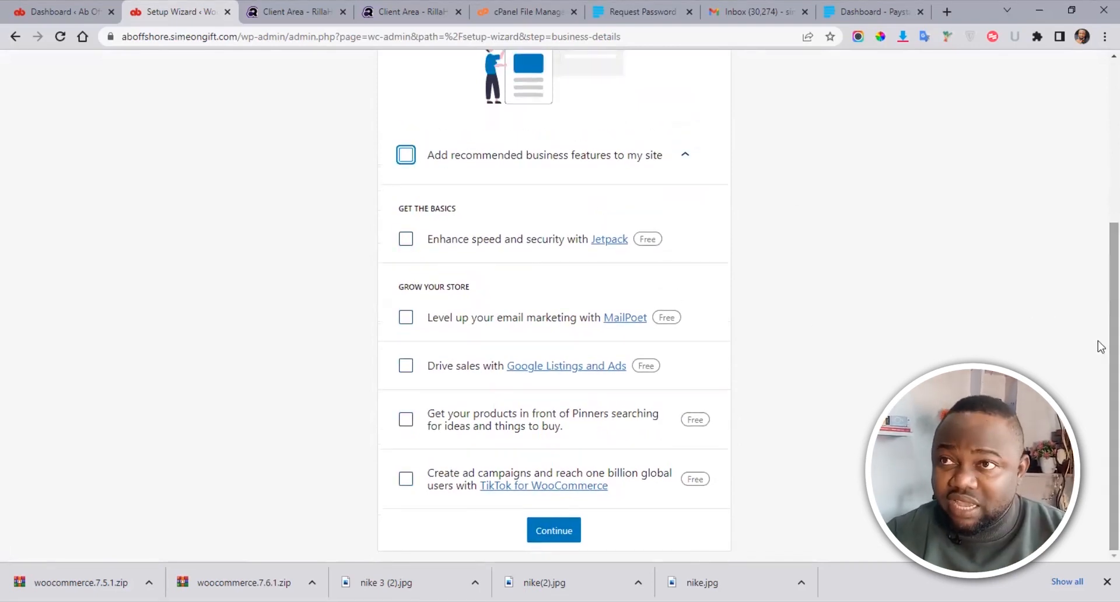
{"action": "left_click", "coordinate": [547, 532]}
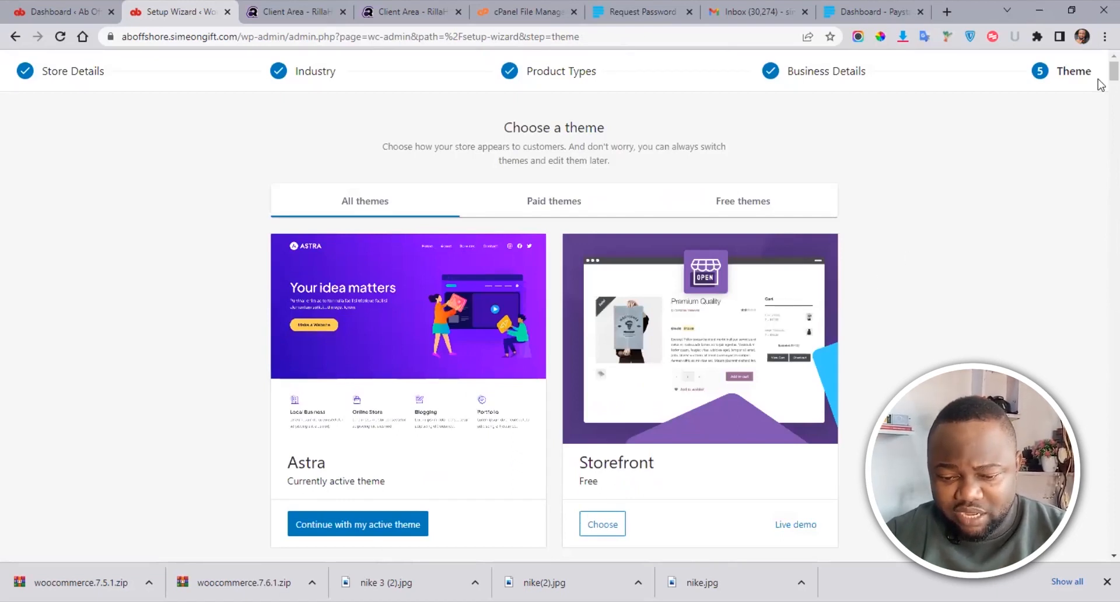
Step: Browse the theme options, then continue with the active Astra theme to reach WooCommerce Home
{"action": "scroll", "coordinate": [1099, 84], "scroll_direction": "down", "scroll_amount": 3}
{"action": "scroll", "coordinate": [1100, 82], "scroll_direction": "up", "scroll_amount": 2}
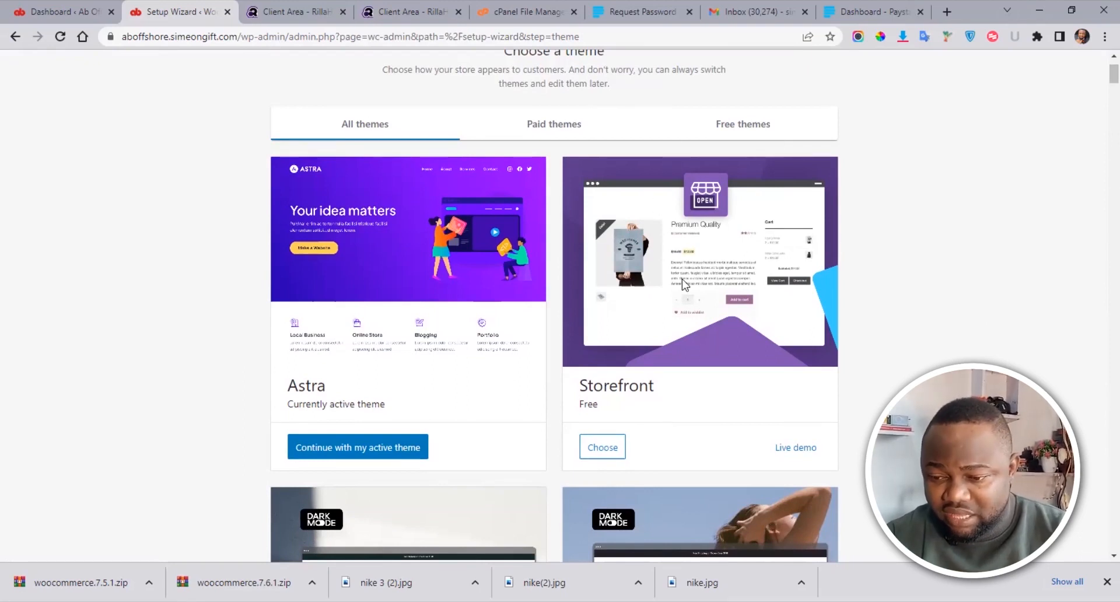
{"action": "scroll", "coordinate": [1100, 93], "scroll_direction": "down", "scroll_amount": 5}
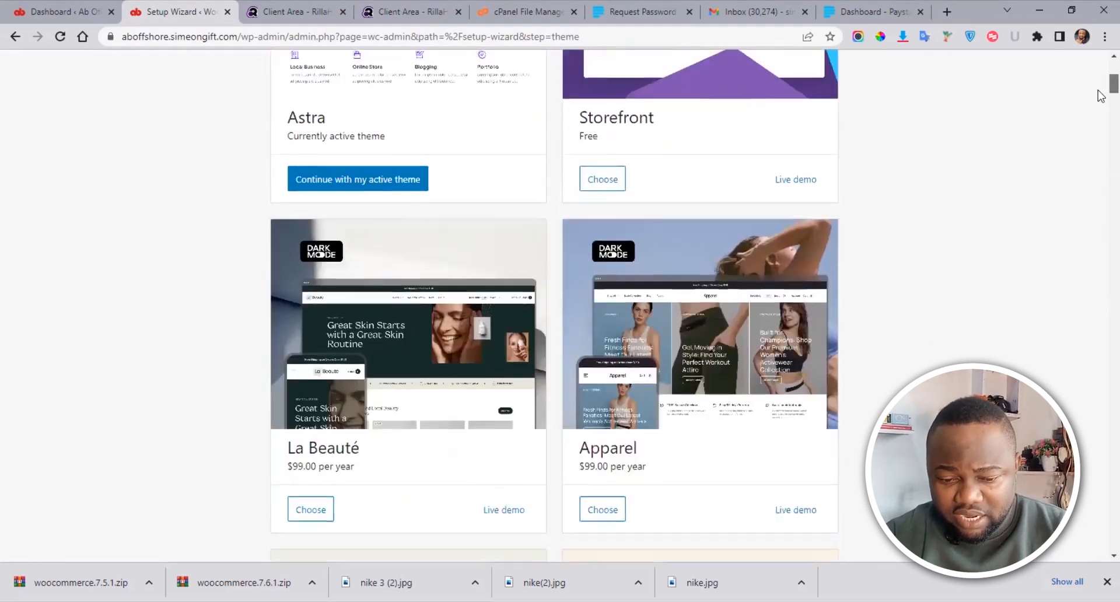
{"action": "scroll", "coordinate": [1101, 96], "scroll_direction": "down", "scroll_amount": 3}
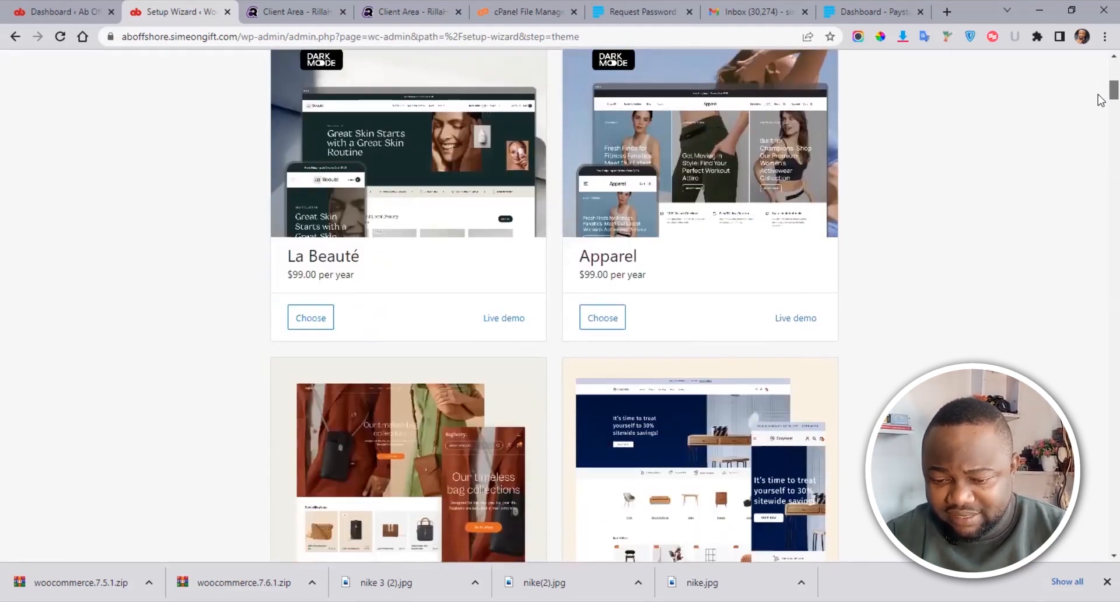
{"action": "scroll", "coordinate": [1100, 99], "scroll_direction": "up", "scroll_amount": 1}
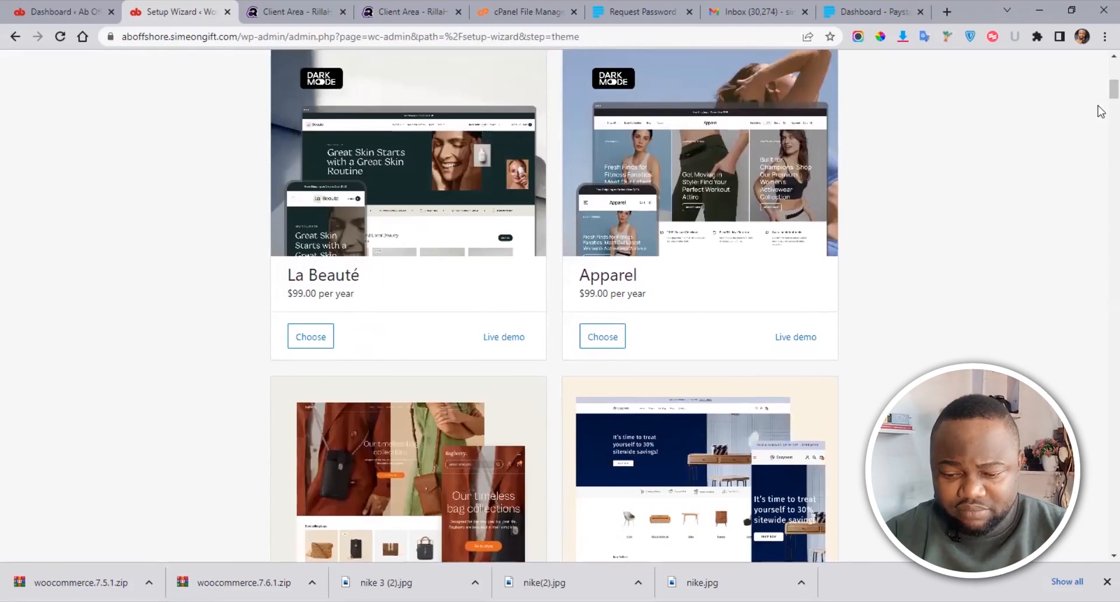
{"action": "scroll", "coordinate": [1100, 110], "scroll_direction": "down", "scroll_amount": 3}
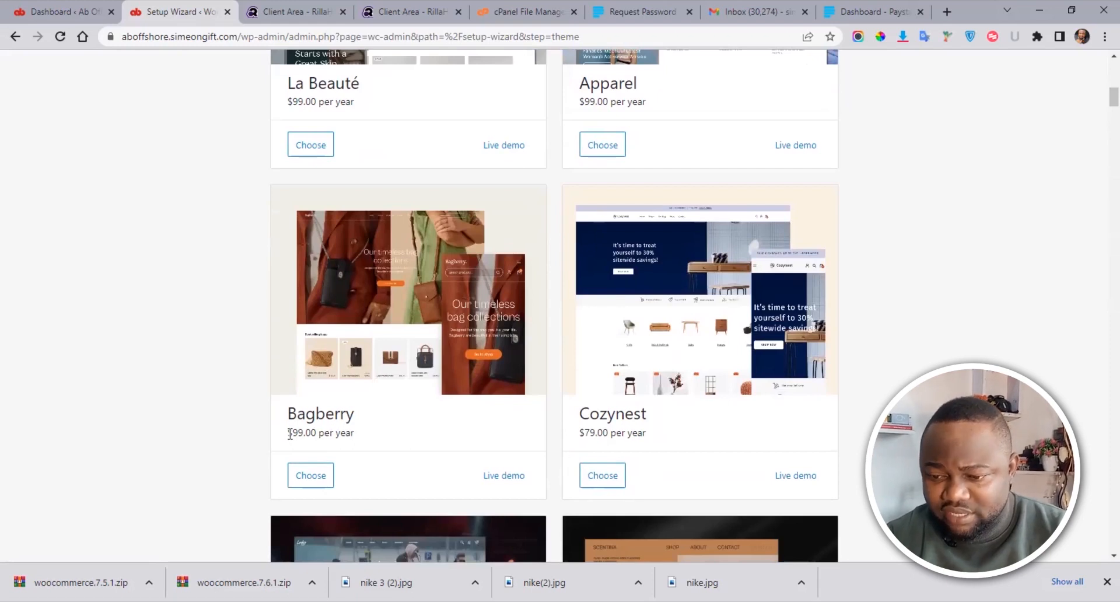
{"action": "scroll", "coordinate": [1100, 99], "scroll_direction": "up", "scroll_amount": 3}
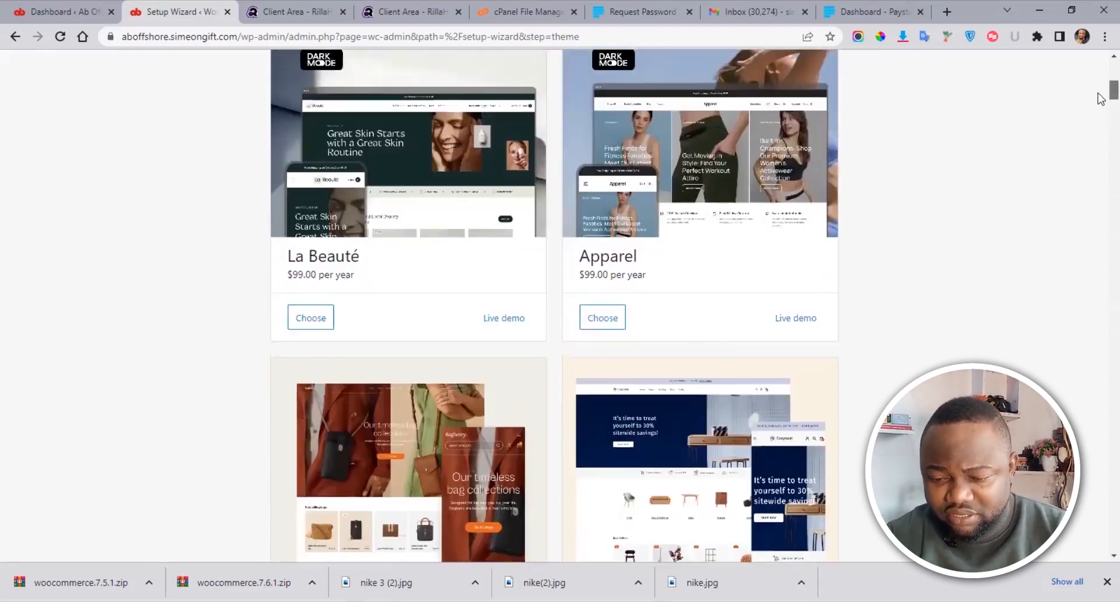
{"action": "scroll", "coordinate": [1100, 99], "scroll_direction": "up", "scroll_amount": 6}
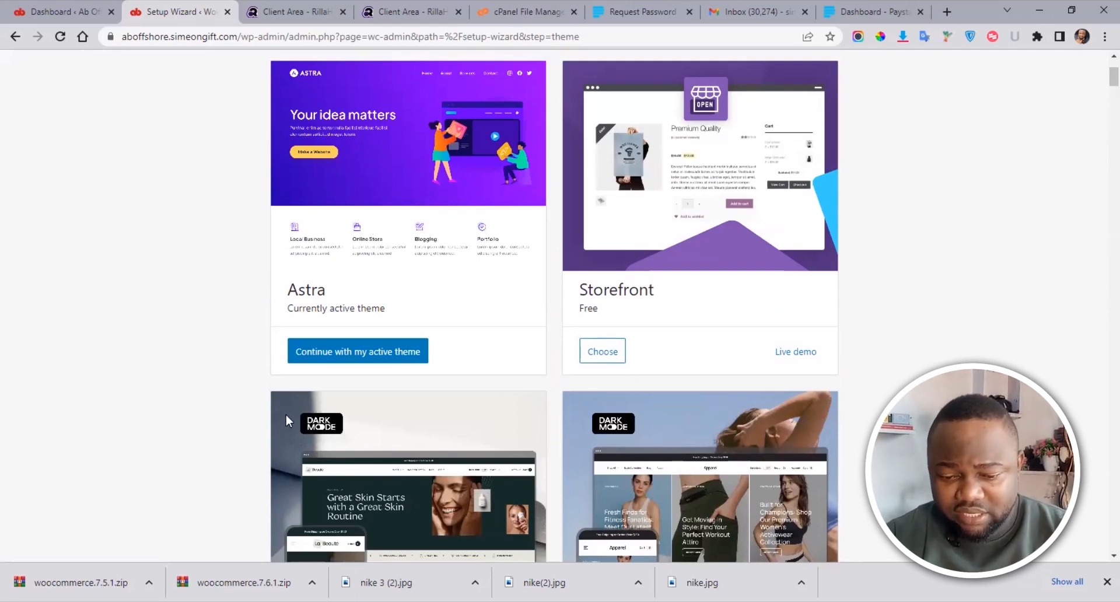
{"action": "left_click", "coordinate": [347, 356]}
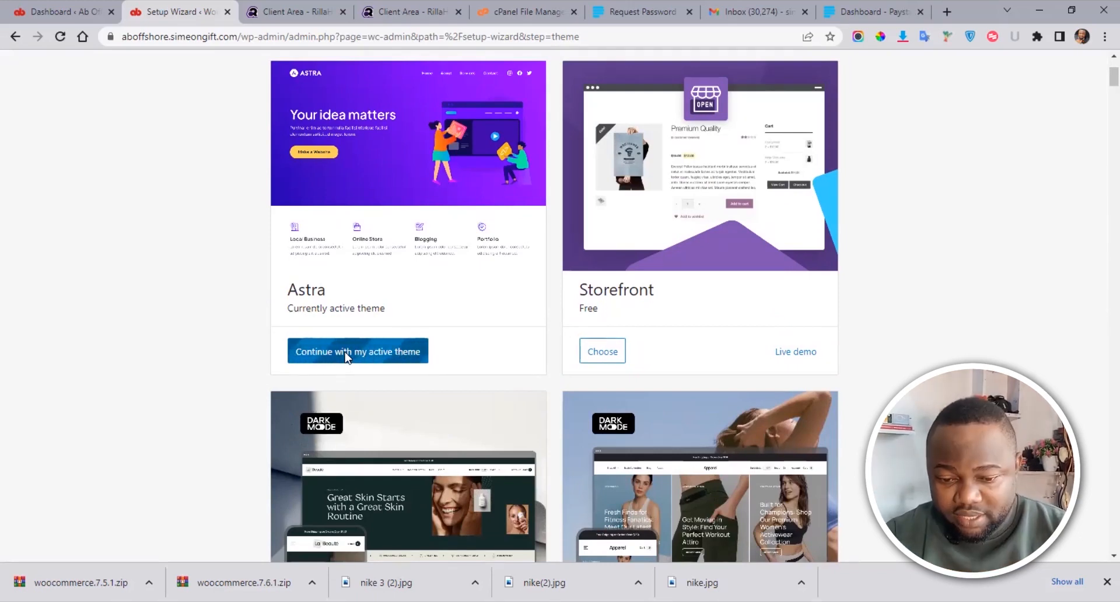
{"action": "scroll", "coordinate": [1100, 230], "scroll_direction": "up", "scroll_amount": 2}
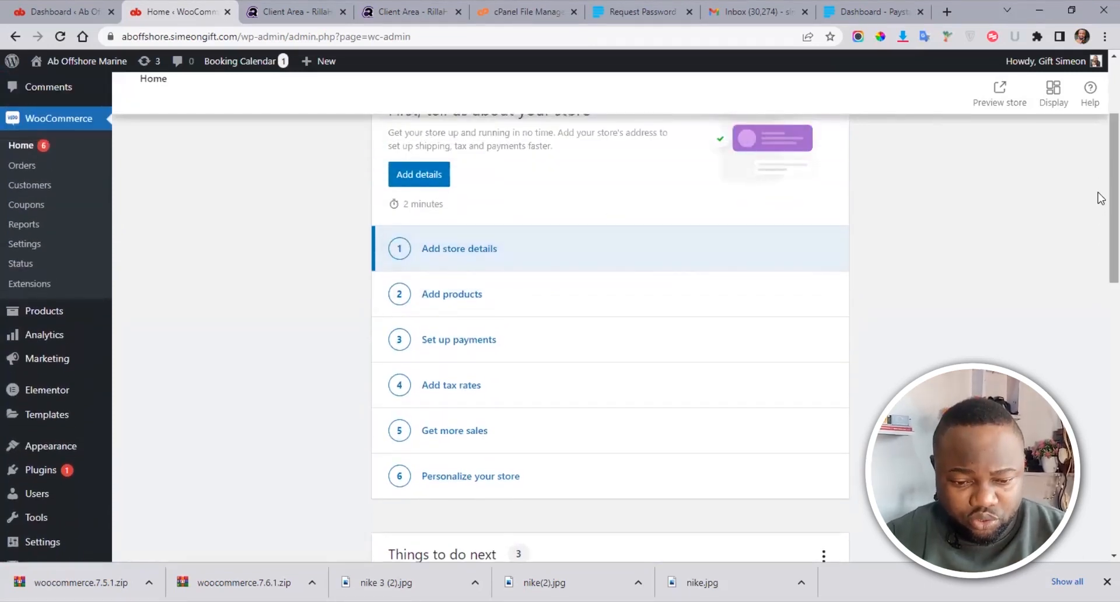
Step: Show the link context menu for Pages > Add New in the admin sidebar
{"action": "scroll", "coordinate": [1101, 198], "scroll_direction": "up", "scroll_amount": 3}
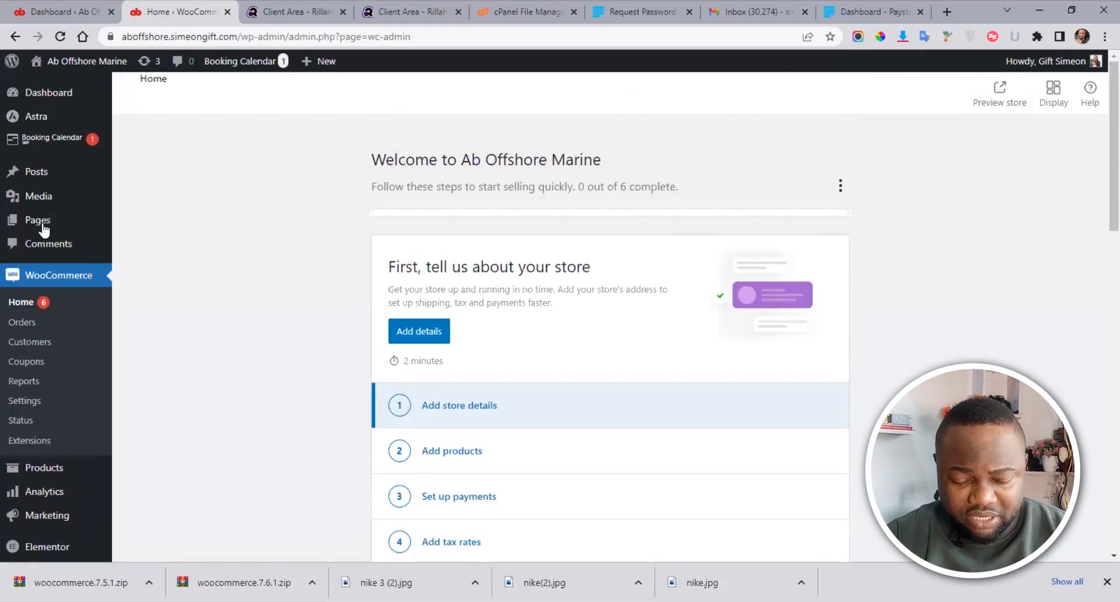
{"action": "mouse_move", "coordinate": [100, 224]}
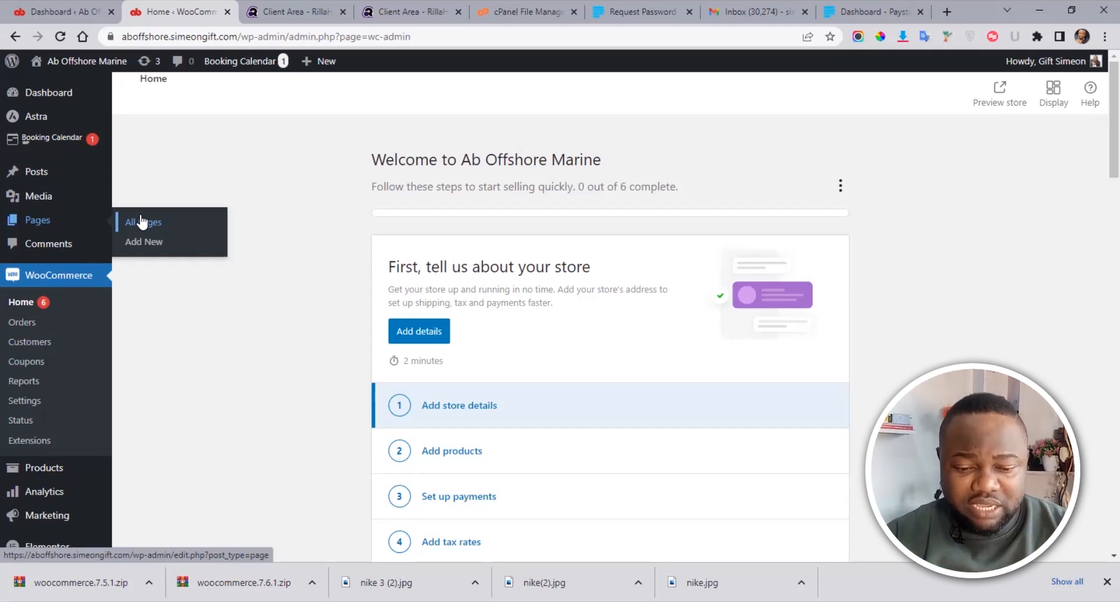
{"action": "right_click", "coordinate": [142, 243]}
Step: In a new browser tab, title a new page 'Nike Shoes' and publish it
{"action": "left_click", "coordinate": [153, 254]}
{"action": "left_click", "coordinate": [255, 7]}
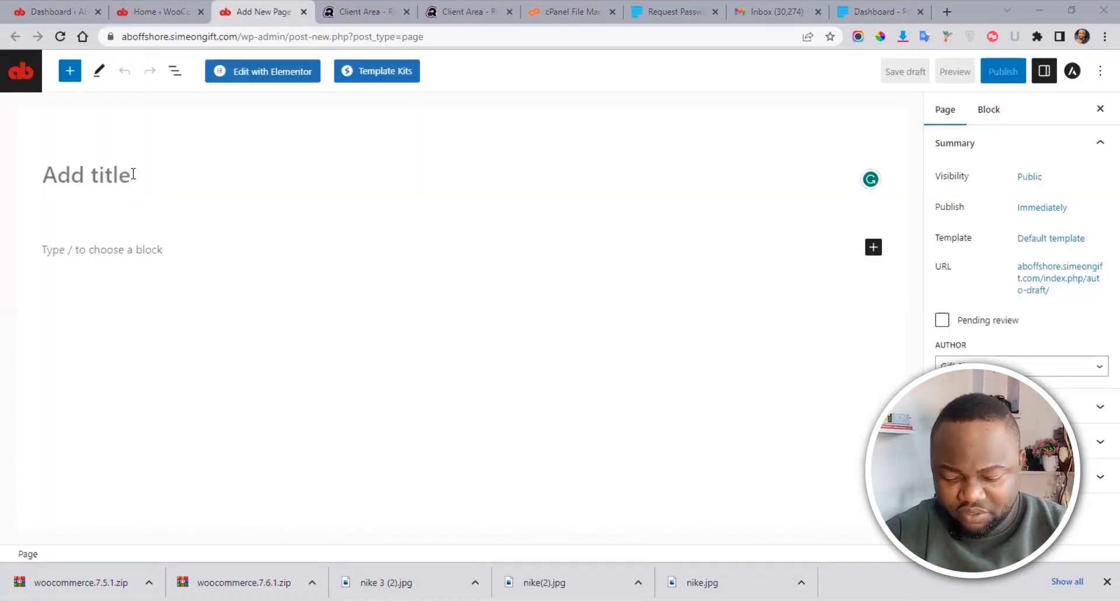
{"action": "left_click", "coordinate": [132, 173]}
{"action": "type", "text": "Sotr"}
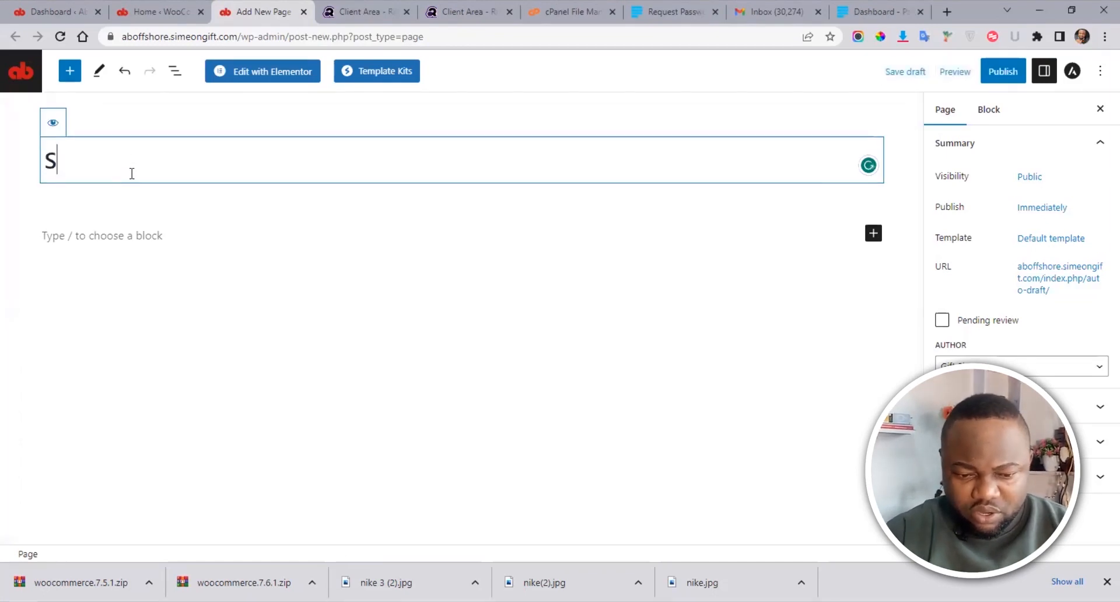
{"action": "key", "text": "BackSpace"}
{"action": "key", "text": "BackSpace"}
{"action": "key", "text": "BackSpace"}
{"action": "key", "text": "BackSpace"}
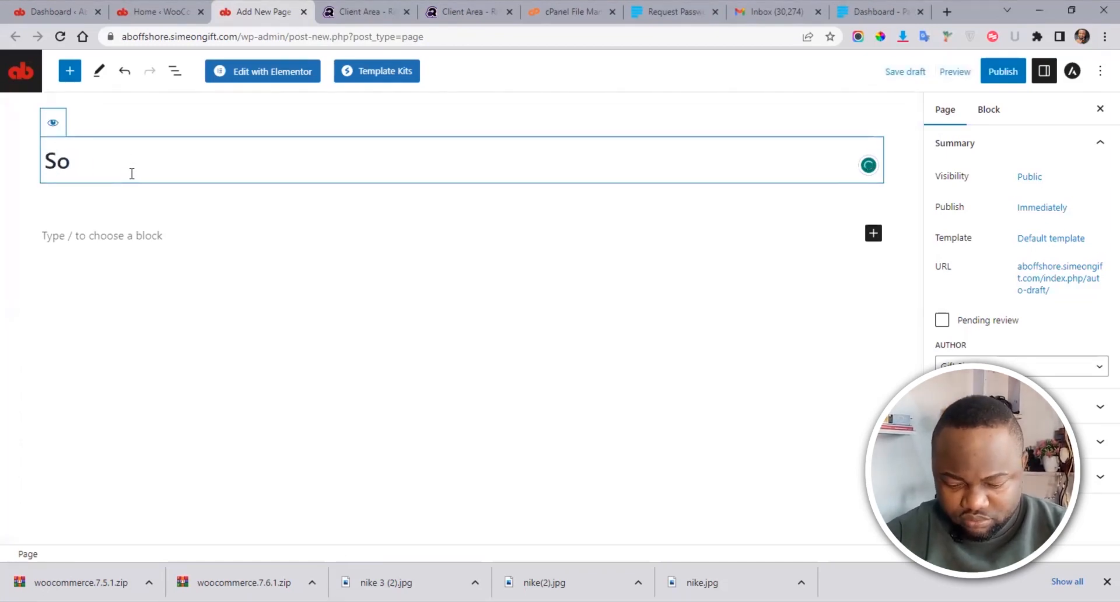
{"action": "type", "text": "N"}
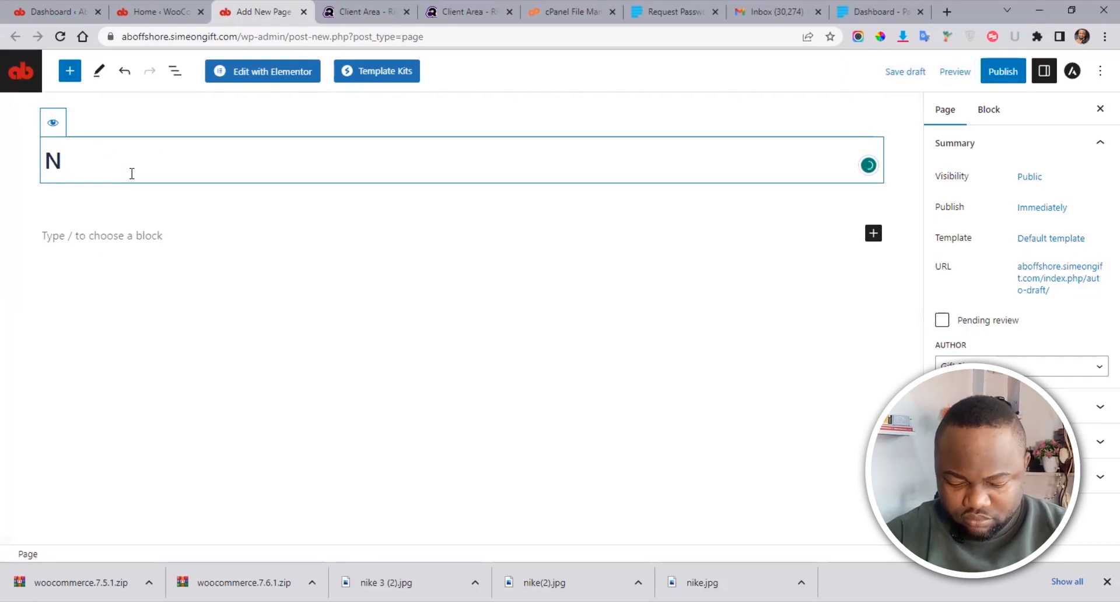
{"action": "type", "text": "ike Shoes"}
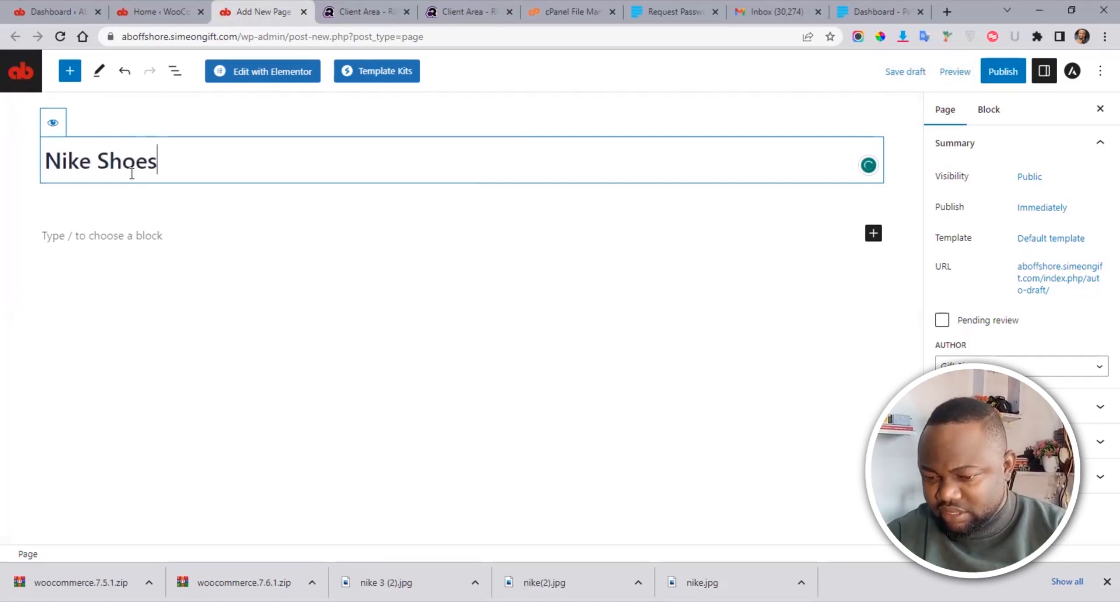
{"action": "left_click", "coordinate": [1002, 71]}
{"action": "left_click", "coordinate": [1002, 72]}
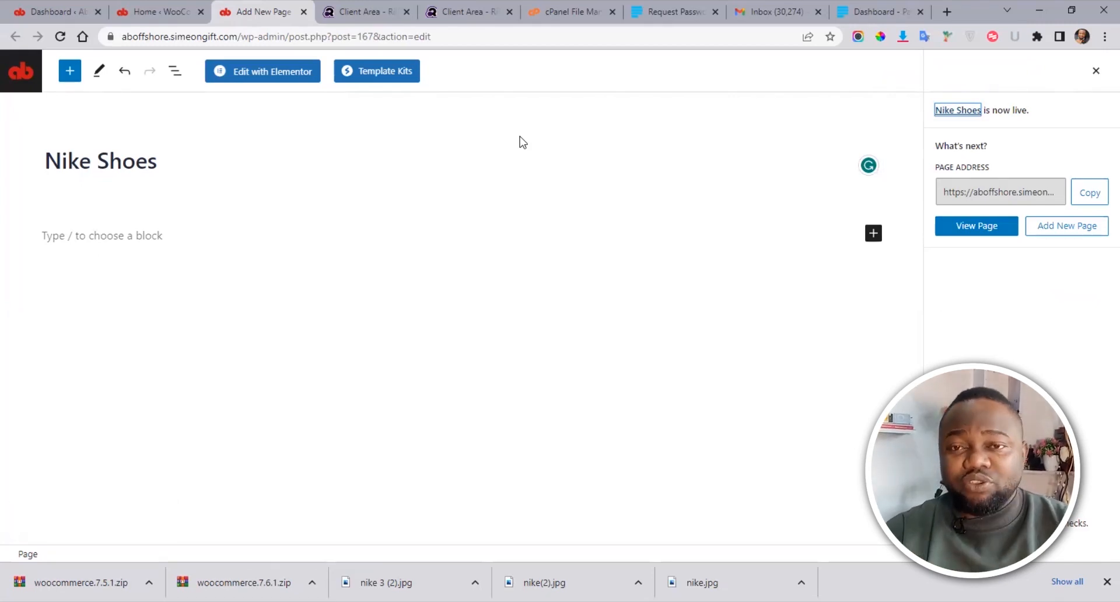
Step: From the Dashboard, open Pages > All Pages and scroll the list to find Nike Shoes
{"action": "left_click", "coordinate": [139, 2]}
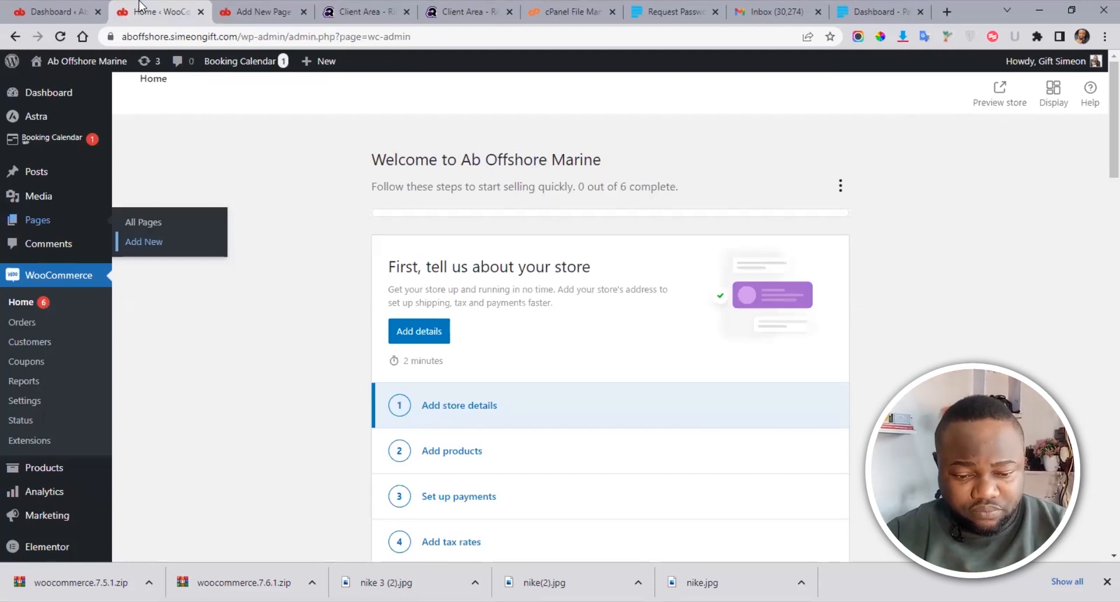
{"action": "left_click", "coordinate": [53, 12]}
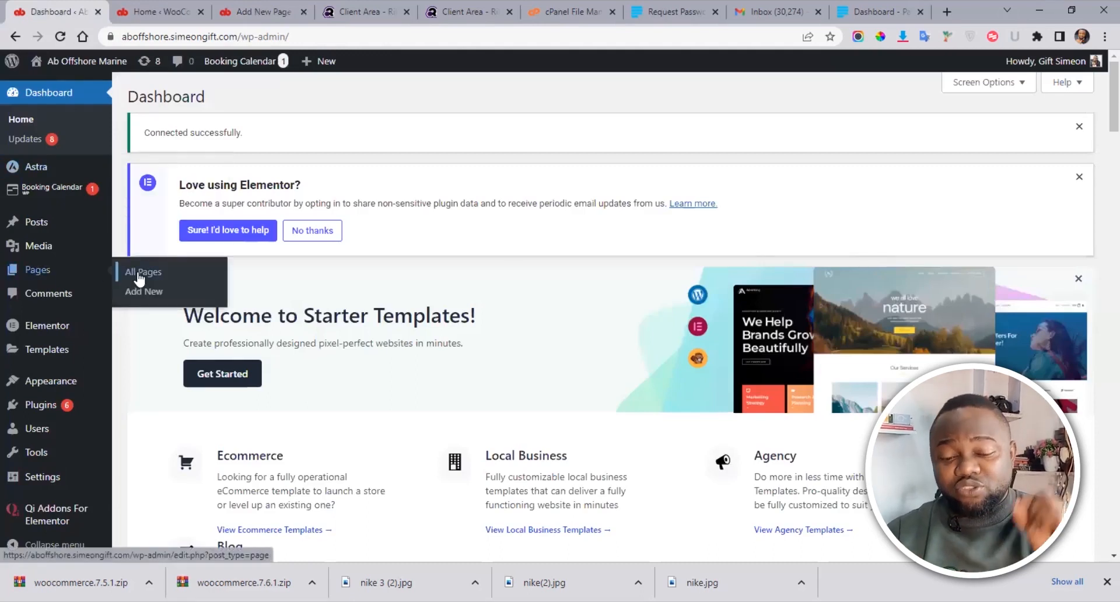
{"action": "left_click", "coordinate": [134, 272]}
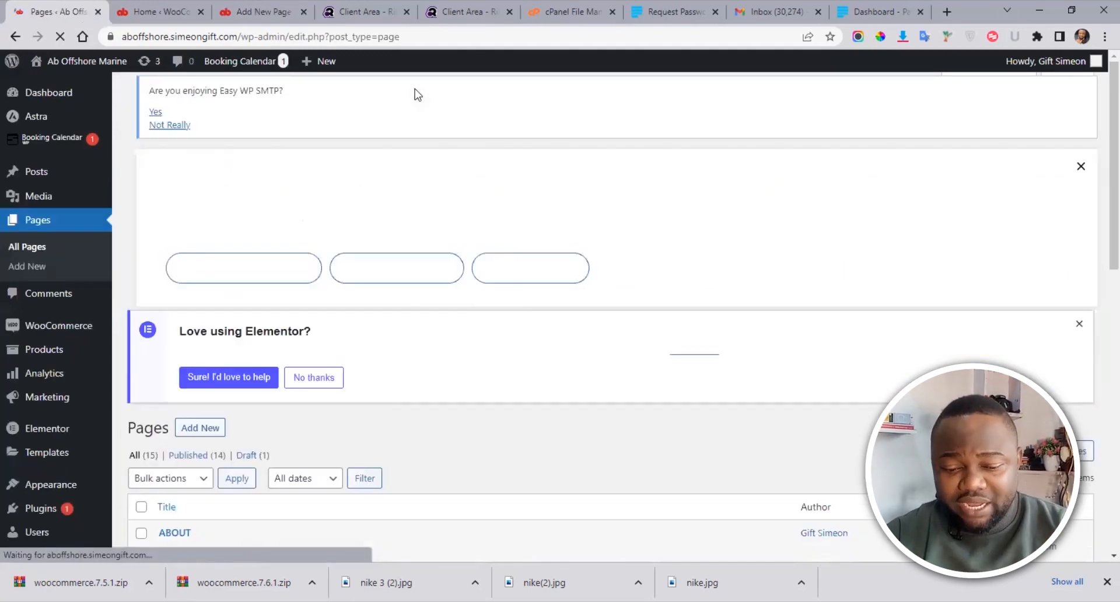
{"action": "left_click_drag", "start_coordinate": [1100, 150], "coordinate": [1101, 383]}
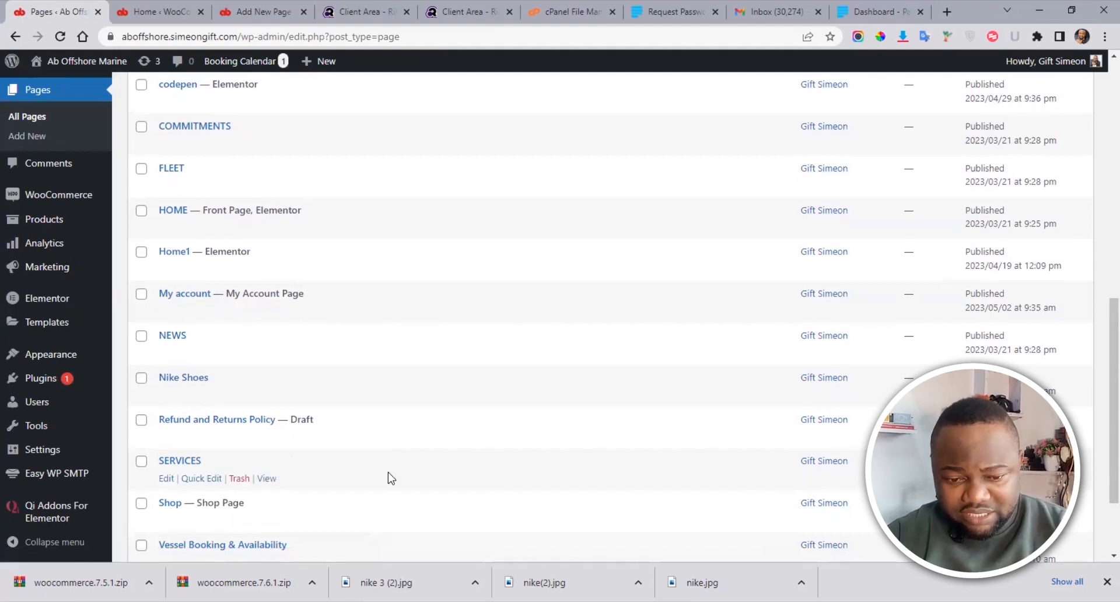
{"action": "scroll", "coordinate": [1096, 508], "scroll_direction": "down", "scroll_amount": 2}
{"action": "scroll", "coordinate": [1100, 304], "scroll_direction": "up", "scroll_amount": 5}
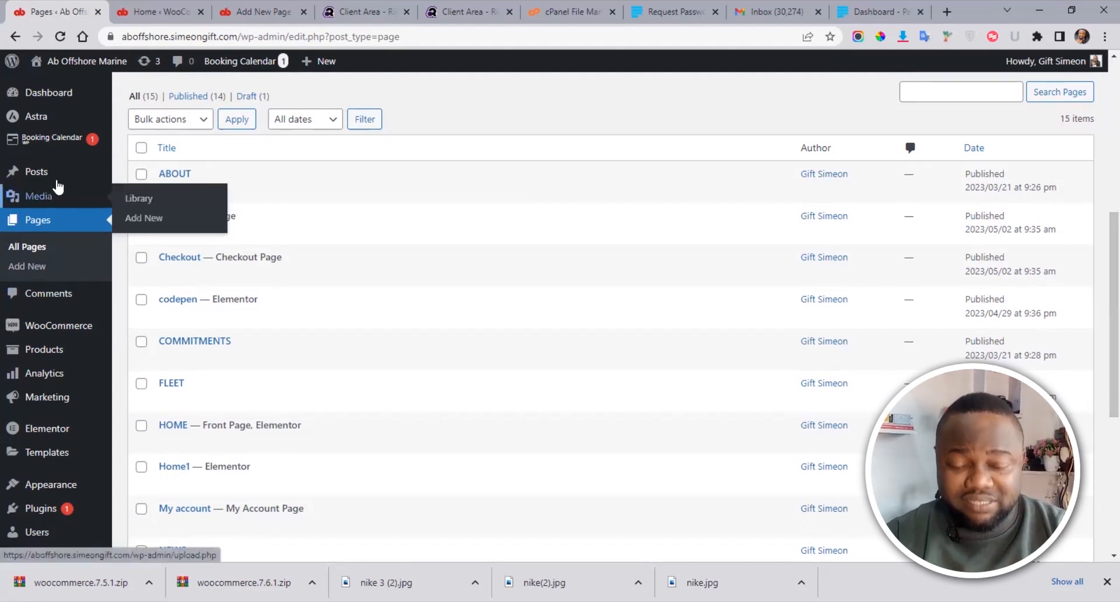
{"action": "mouse_move", "coordinate": [34, 330]}
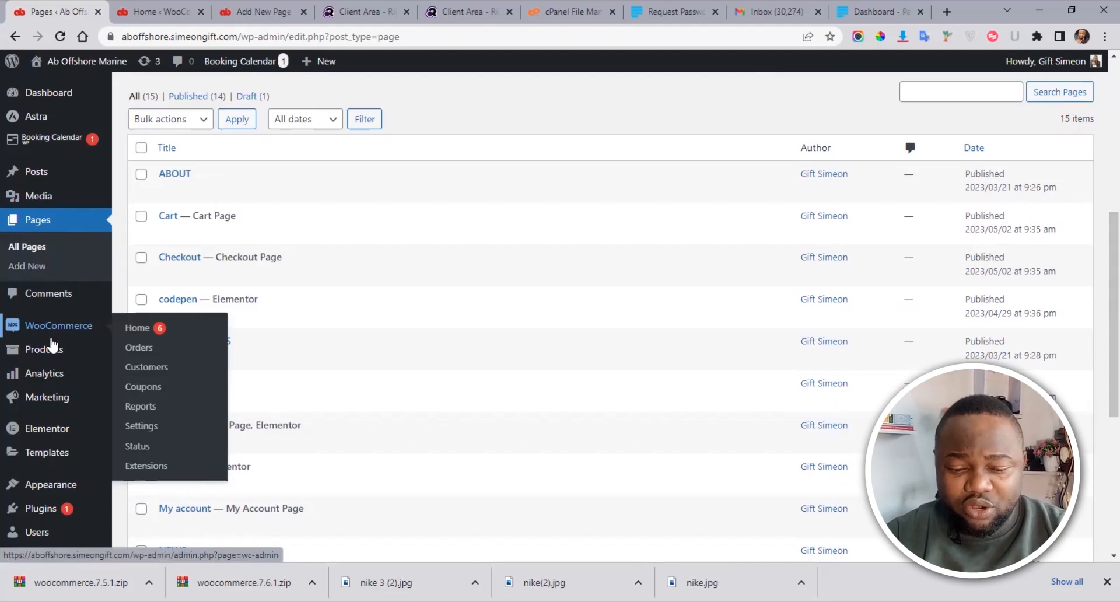
{"action": "mouse_move", "coordinate": [43, 353]}
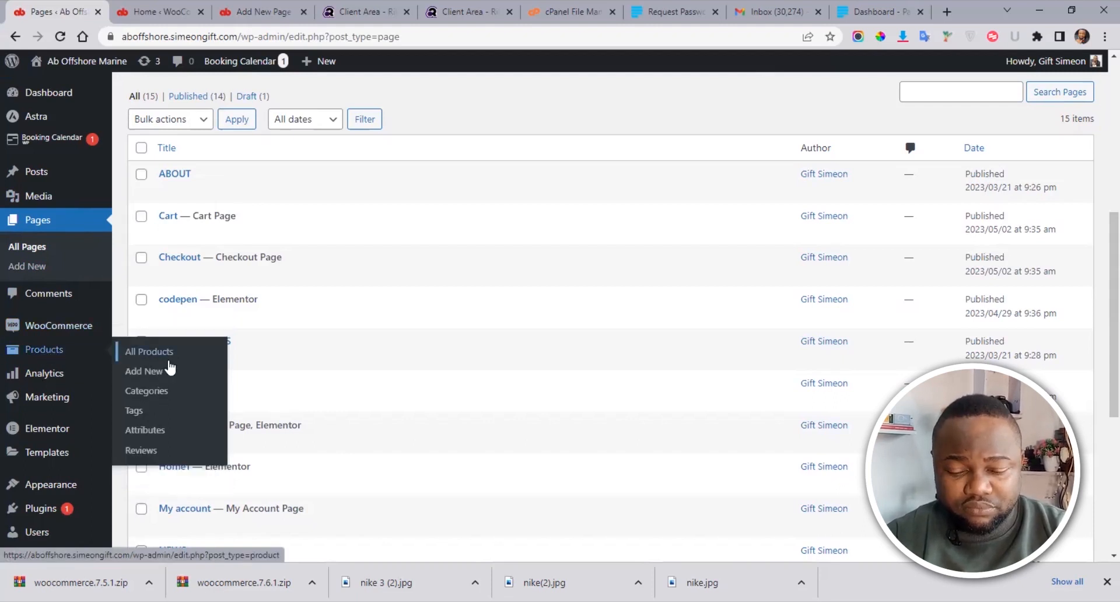
Step: Start a new WooCommerce product and give it the title 'Series'
{"action": "left_click", "coordinate": [146, 380]}
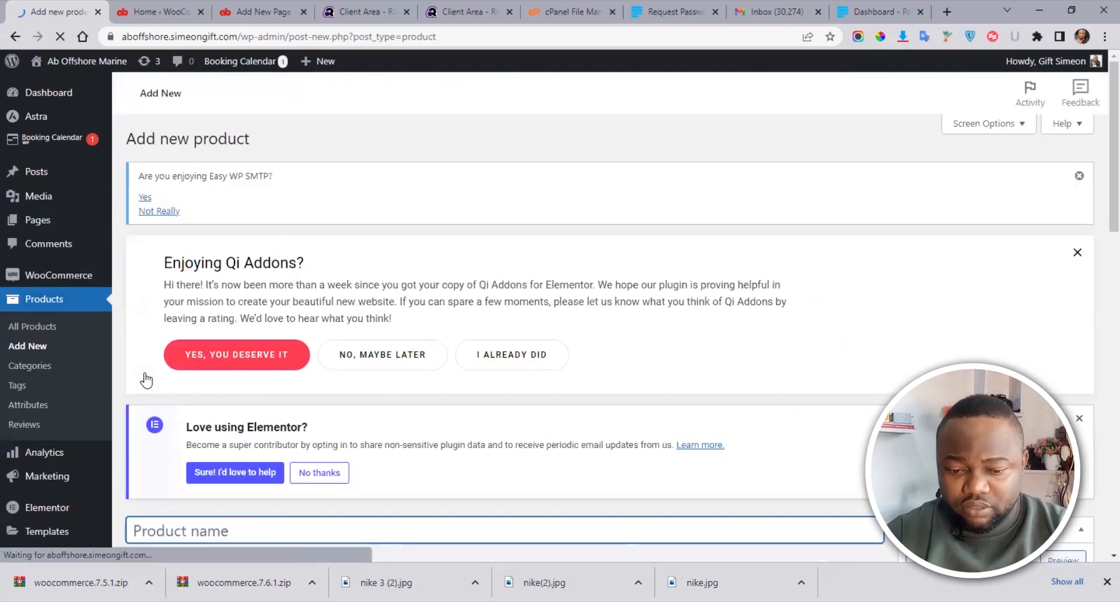
{"action": "scroll", "coordinate": [408, 292], "scroll_direction": "down", "scroll_amount": 4}
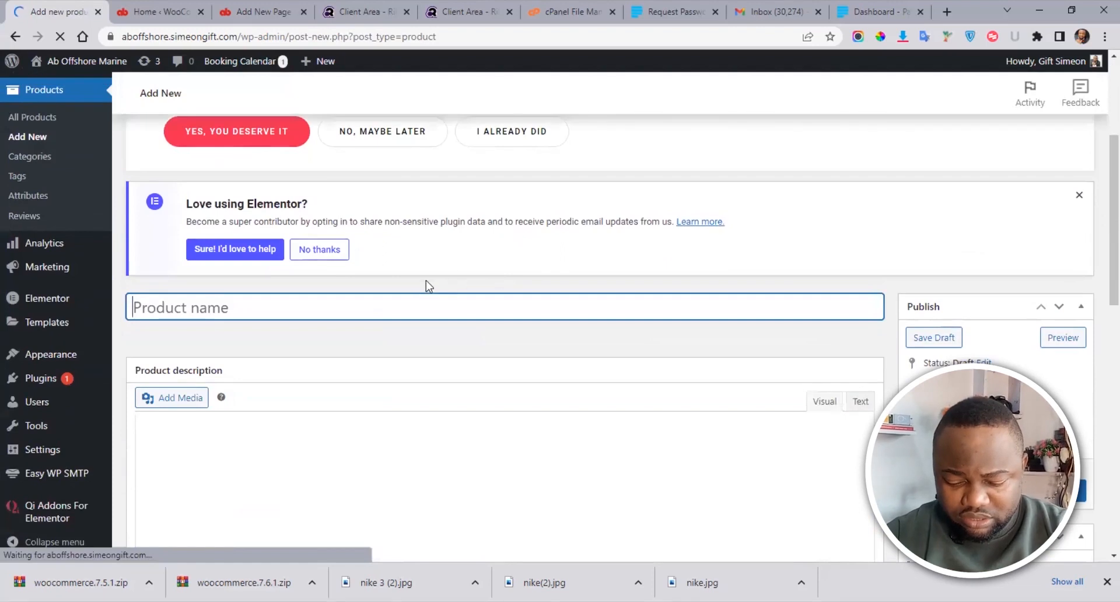
{"action": "type", "text": "Se"}
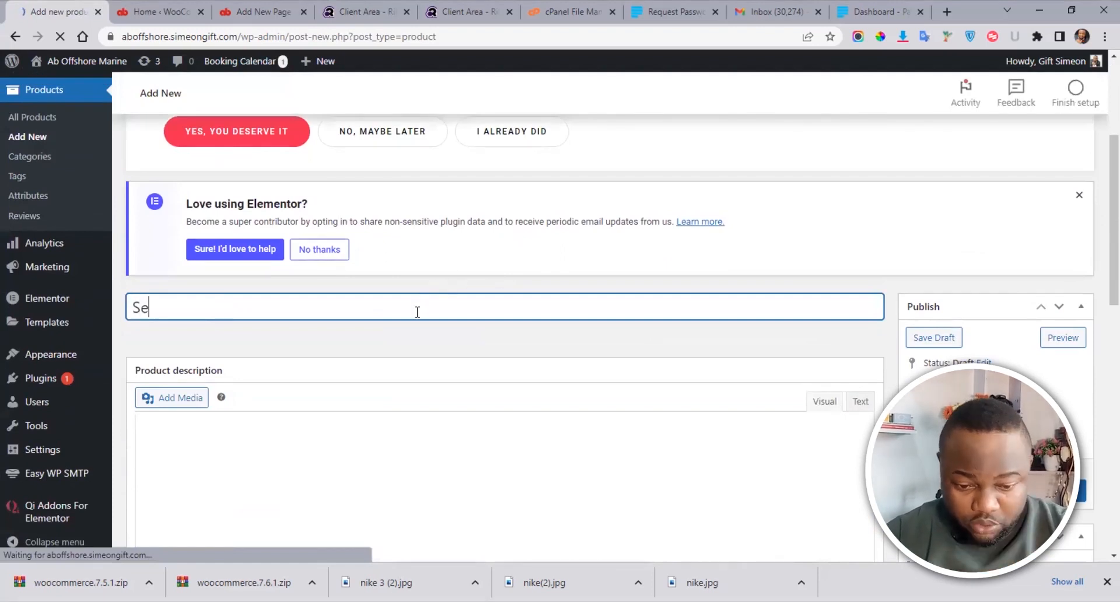
{"action": "type", "text": "ries"}
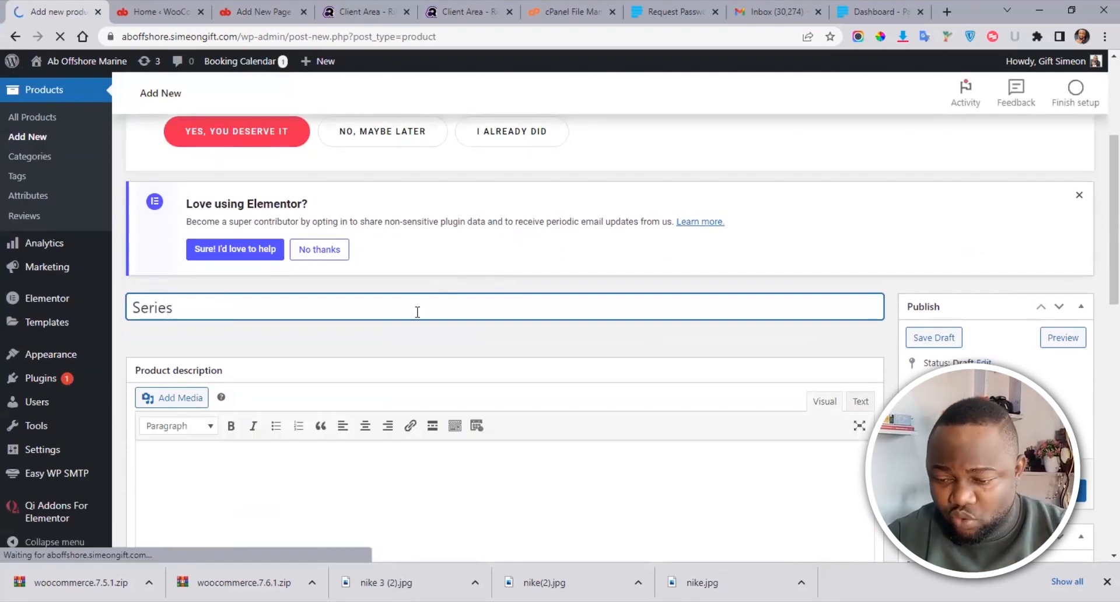
{"action": "scroll", "coordinate": [1100, 231], "scroll_direction": "down", "scroll_amount": 1}
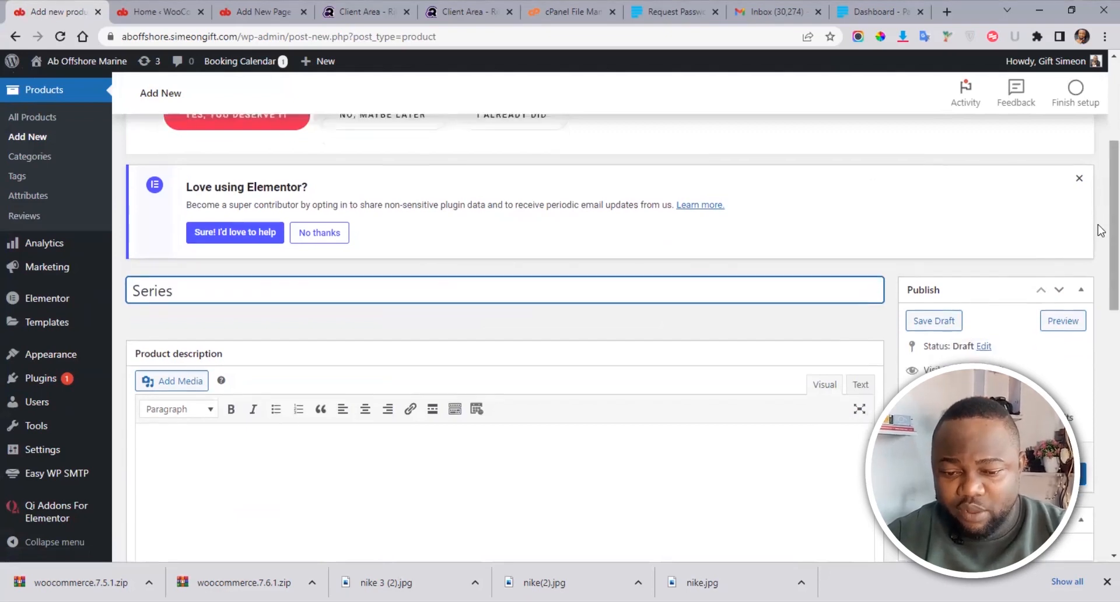
{"action": "scroll", "coordinate": [1100, 230], "scroll_direction": "down", "scroll_amount": 4}
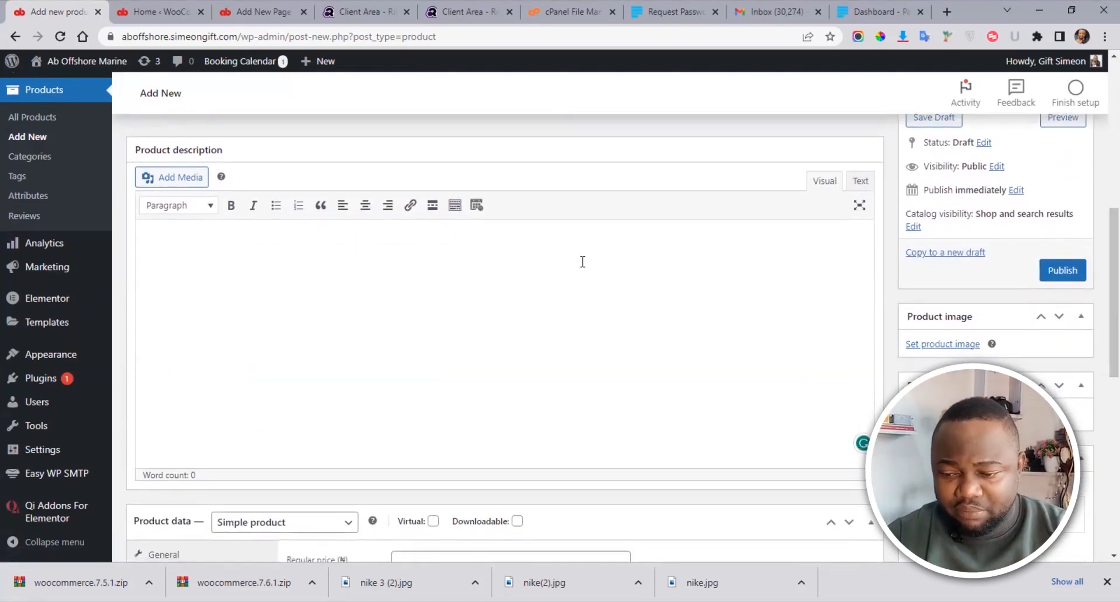
{"action": "left_click_drag", "start_coordinate": [1092, 285], "coordinate": [1099, 306]}
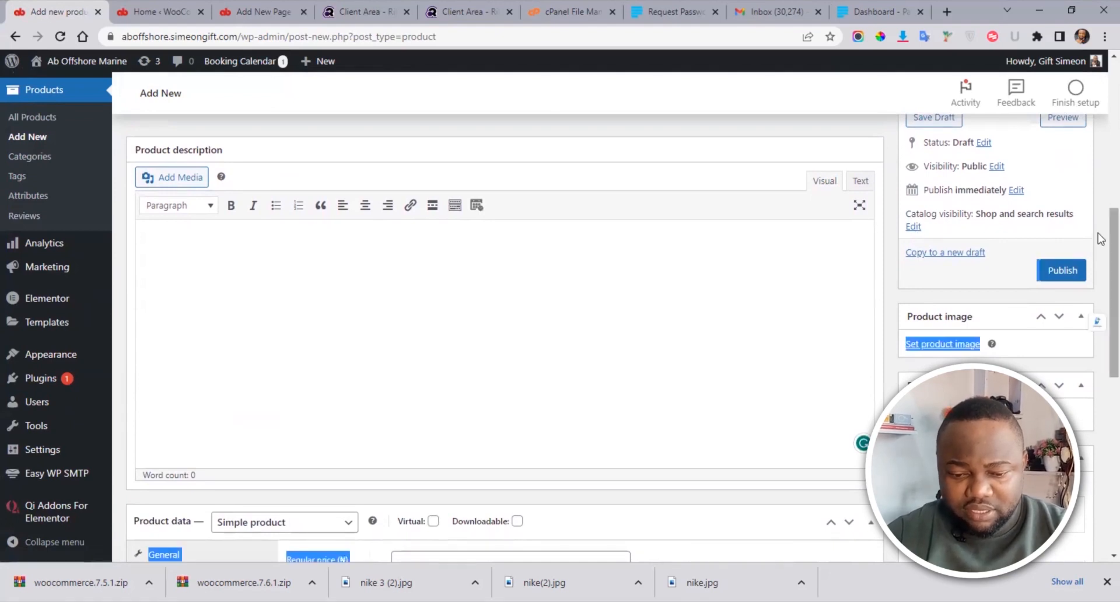
{"action": "left_click_drag", "start_coordinate": [1111, 241], "coordinate": [1098, 312]}
{"action": "scroll", "coordinate": [1099, 316], "scroll_direction": "down", "scroll_amount": 5}
Step: Place the cursor in the empty Product description Visual editor
{"action": "left_click", "coordinate": [804, 384]}
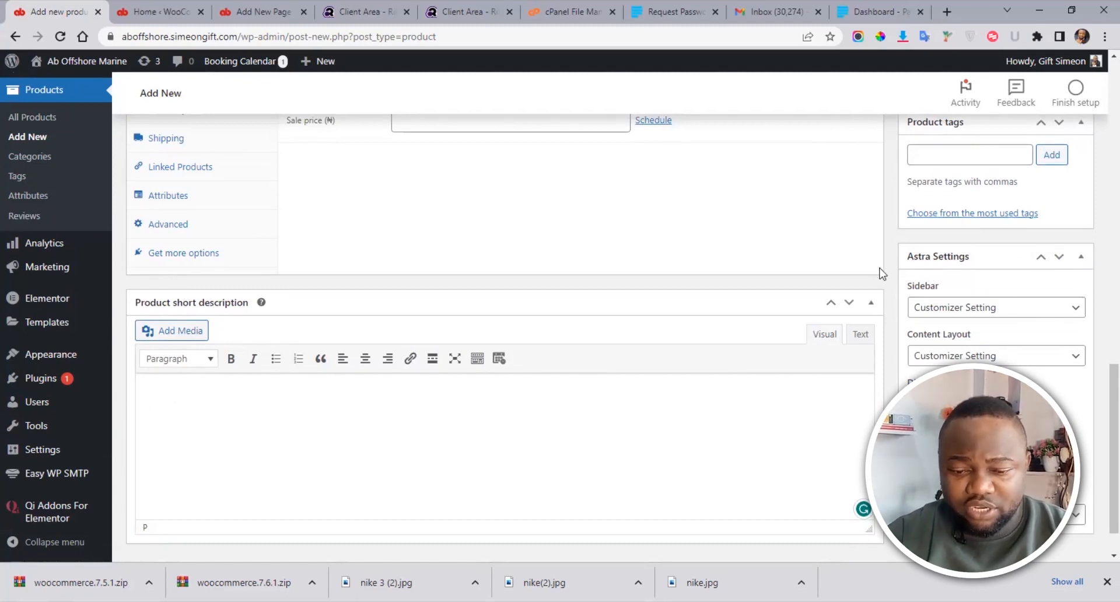
{"action": "scroll", "coordinate": [1100, 362], "scroll_direction": "up", "scroll_amount": 8}
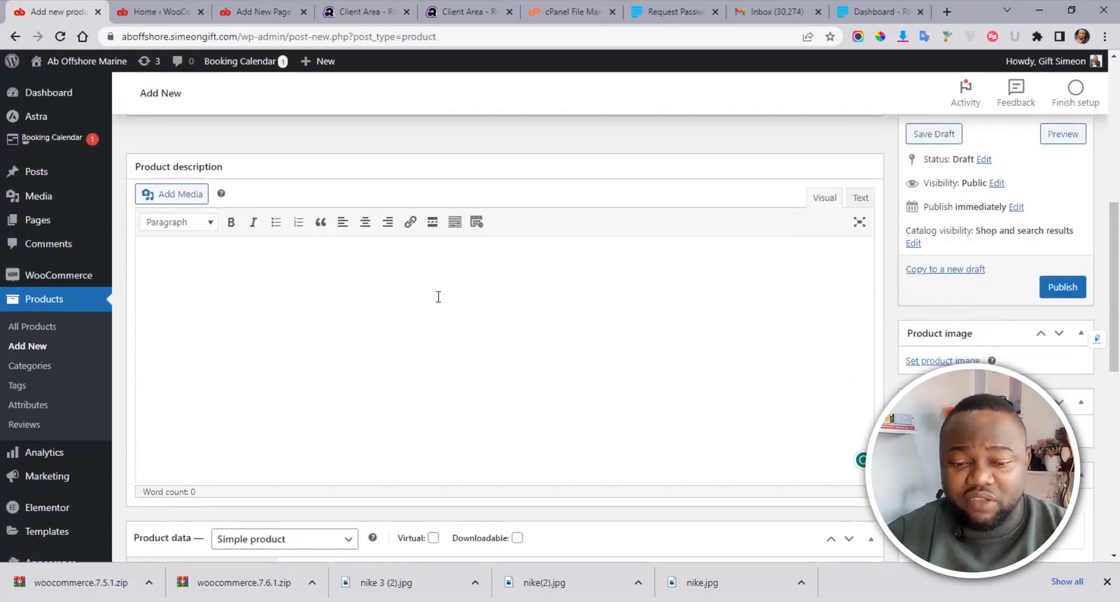
{"action": "scroll", "coordinate": [1100, 288], "scroll_direction": "down", "scroll_amount": 1}
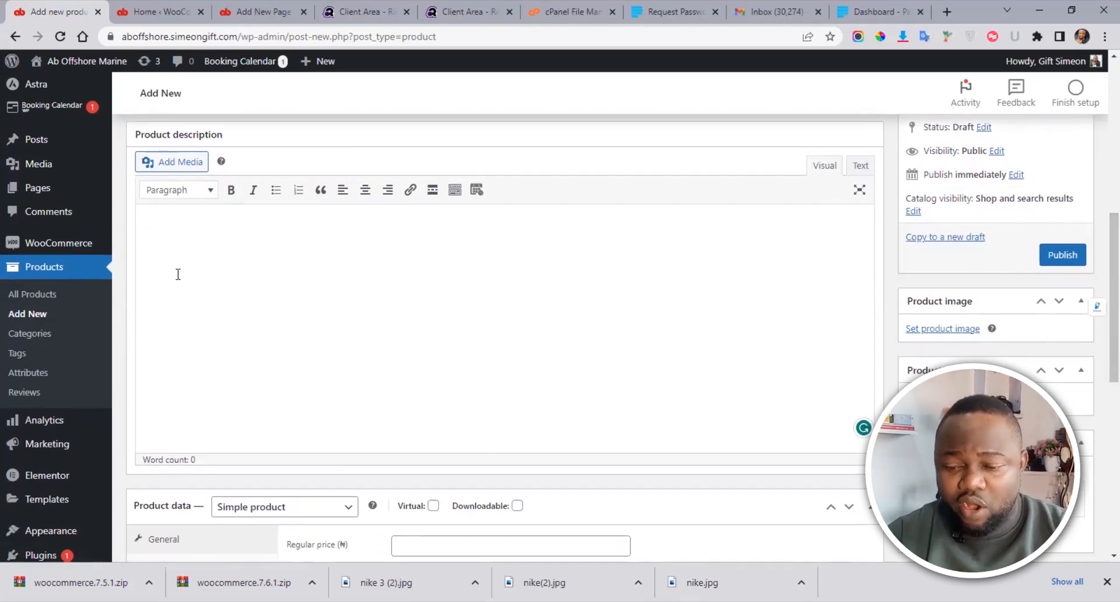
{"action": "scroll", "coordinate": [1099, 399], "scroll_direction": "down", "scroll_amount": 7}
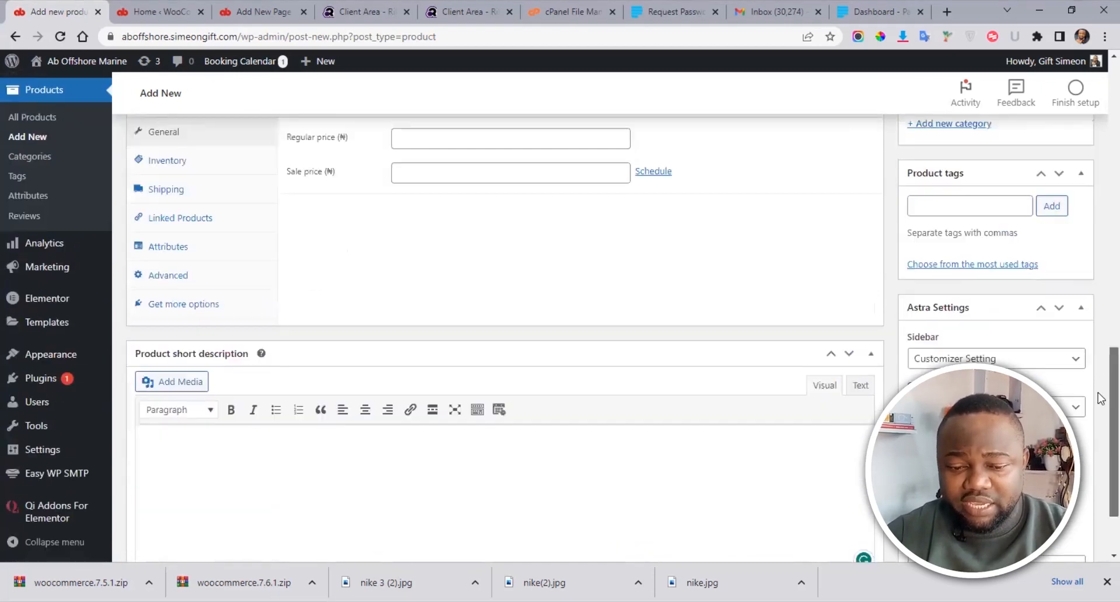
{"action": "scroll", "coordinate": [1099, 399], "scroll_direction": "down", "scroll_amount": 1}
{"action": "left_click", "coordinate": [545, 464]}
{"action": "scroll", "coordinate": [1100, 403], "scroll_direction": "up", "scroll_amount": 7}
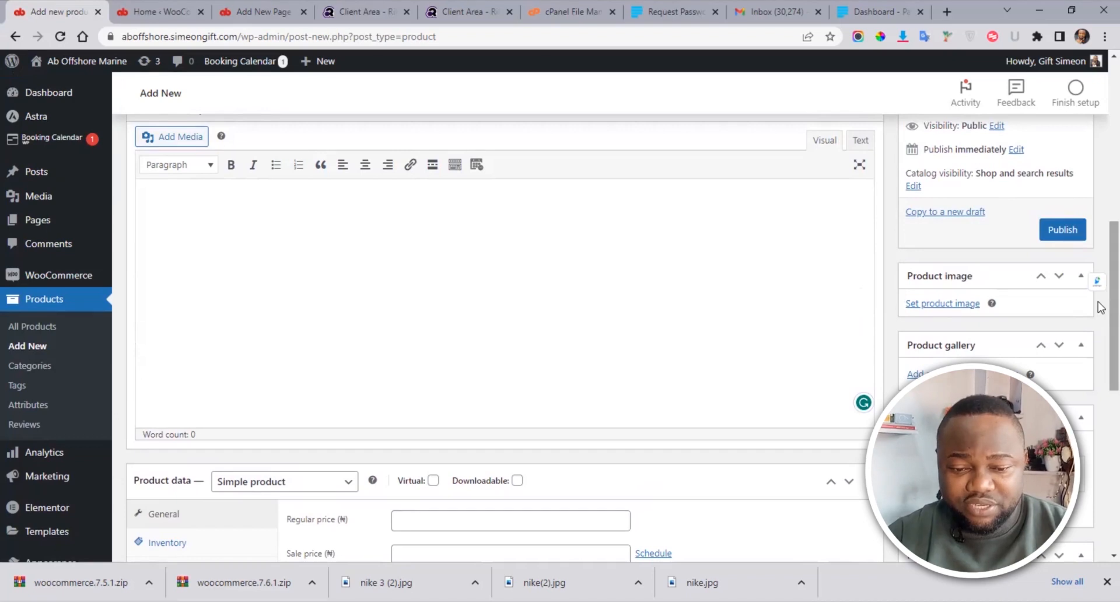
{"action": "scroll", "coordinate": [1100, 308], "scroll_direction": "up", "scroll_amount": 3}
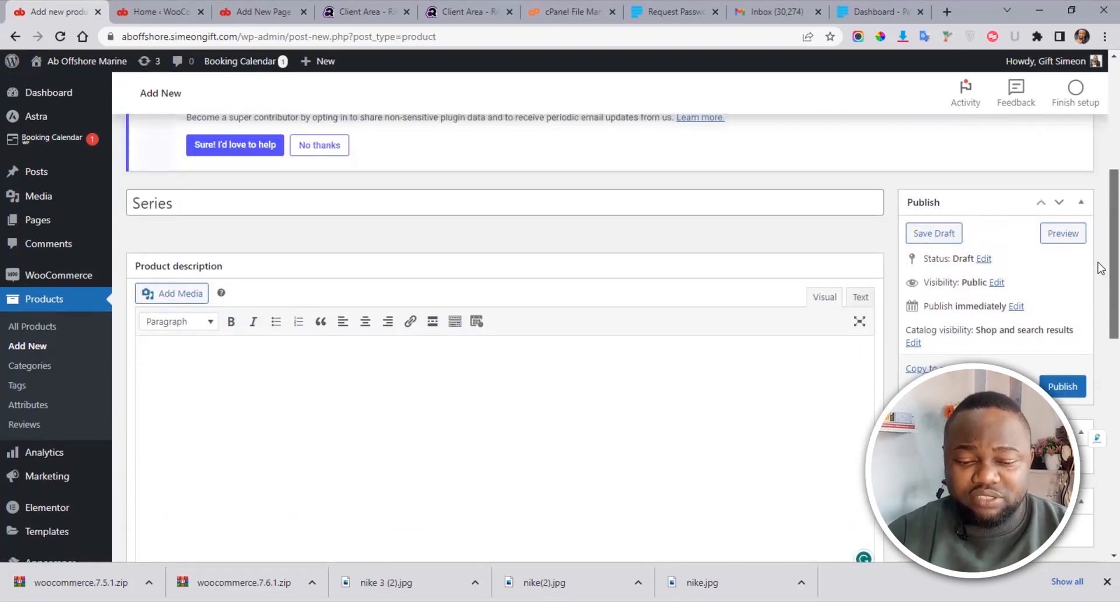
{"action": "left_click", "coordinate": [157, 361]}
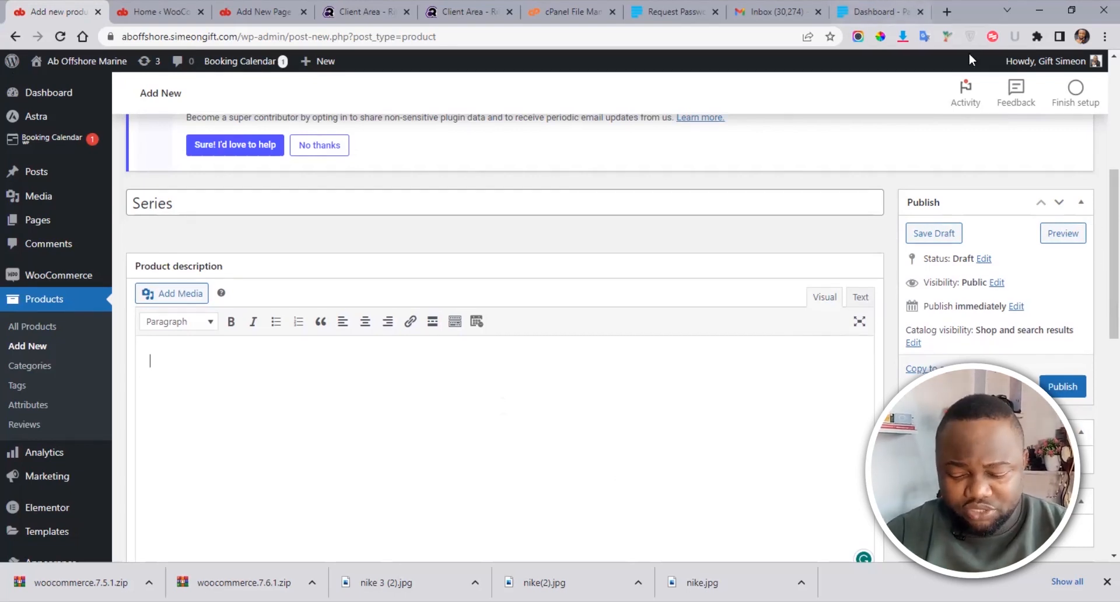
Step: Open ChatGPT at chat.openai.com in a new browser tab
{"action": "key", "text": "ctrl+t"}
{"action": "left_click", "coordinate": [631, 36]}
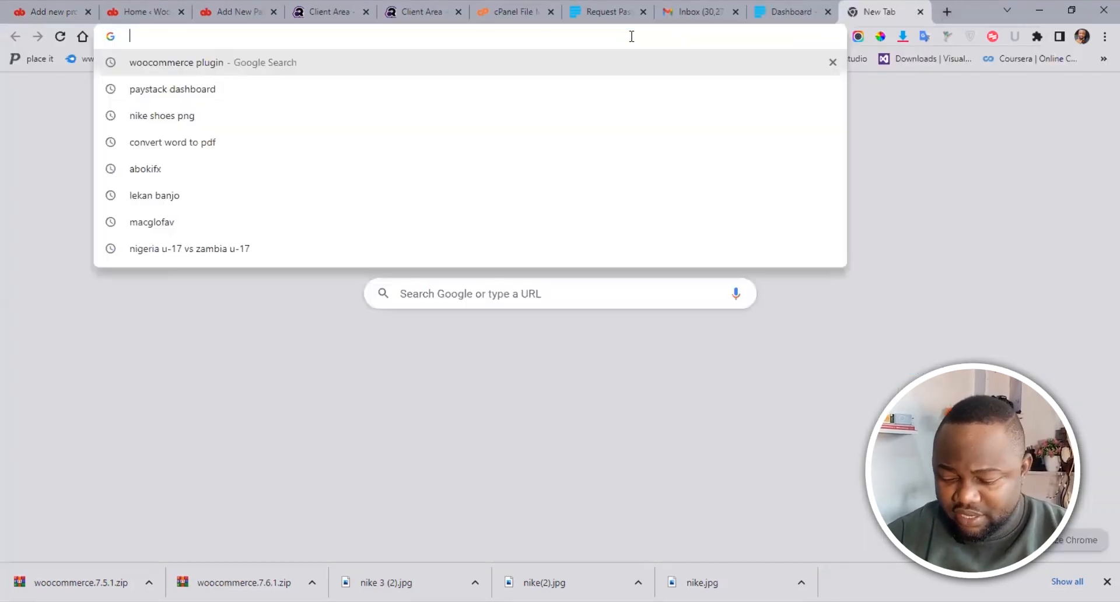
{"action": "type", "text": "chat.openai.com"}
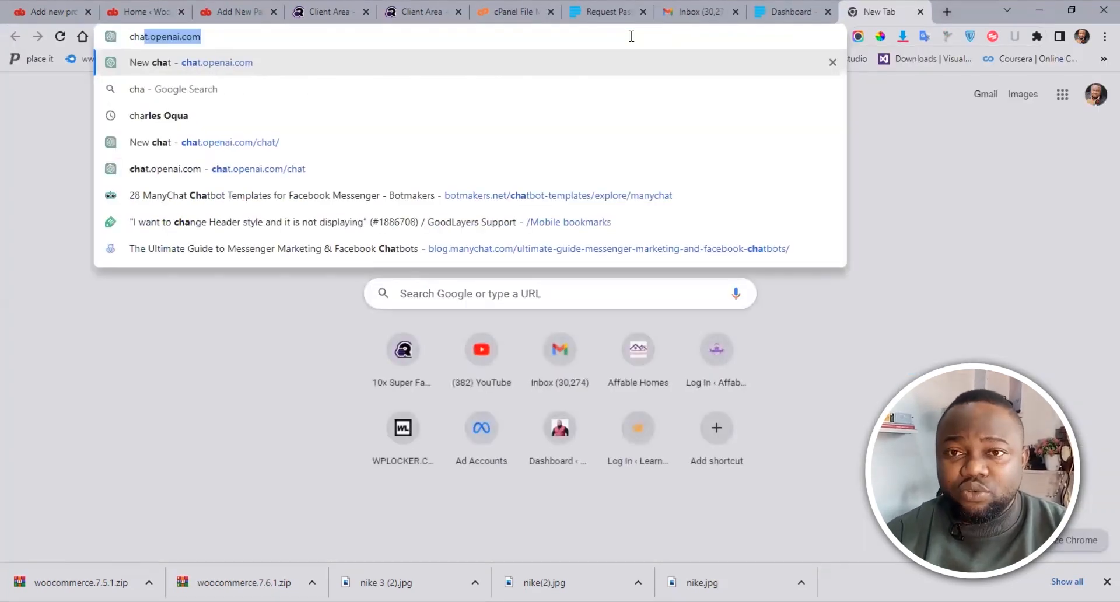
{"action": "key", "text": "Return"}
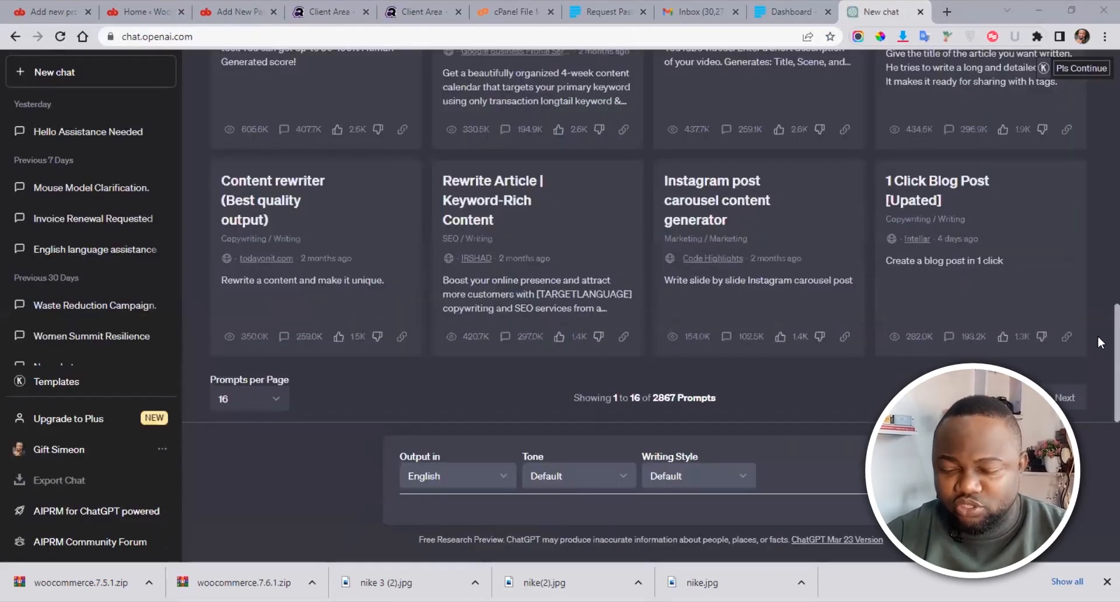
Step: Scroll through the AIPRM - ChatGPT Prompts library down to the bottom of the list
{"action": "scroll", "coordinate": [1097, 353], "scroll_direction": "up", "scroll_amount": 15}
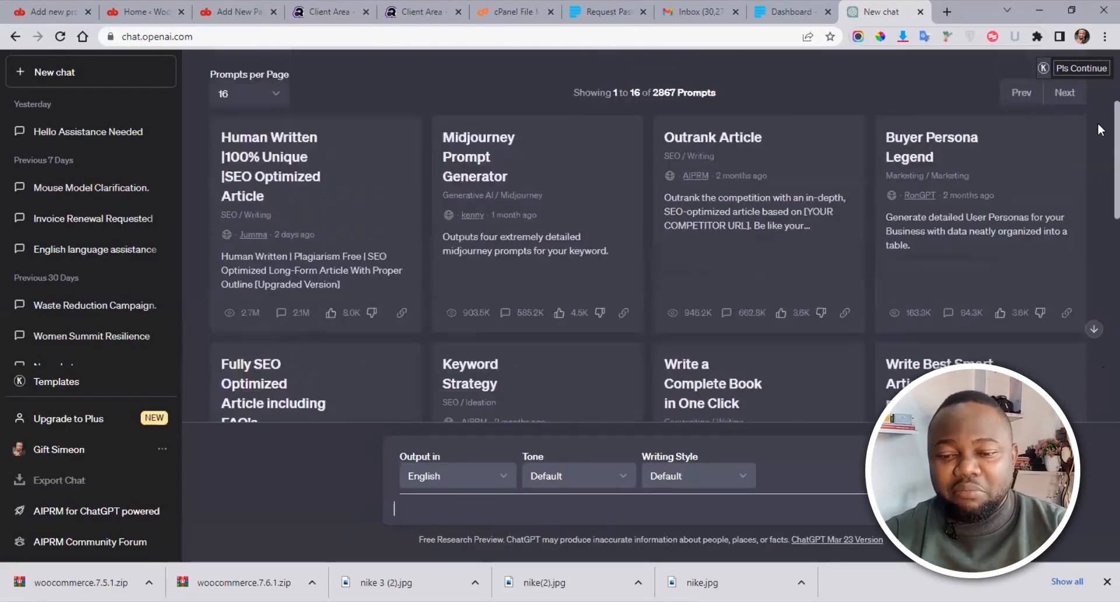
{"action": "scroll", "coordinate": [1098, 126], "scroll_direction": "up", "scroll_amount": 3}
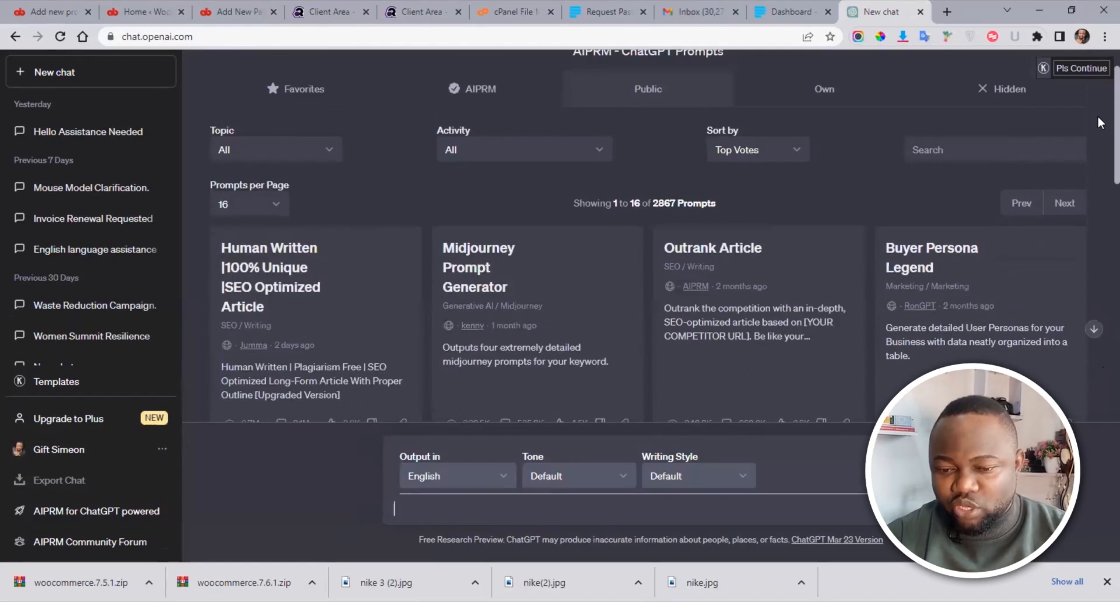
{"action": "scroll", "coordinate": [1097, 113], "scroll_direction": "up", "scroll_amount": 1}
{"action": "double_click", "coordinate": [722, 104]}
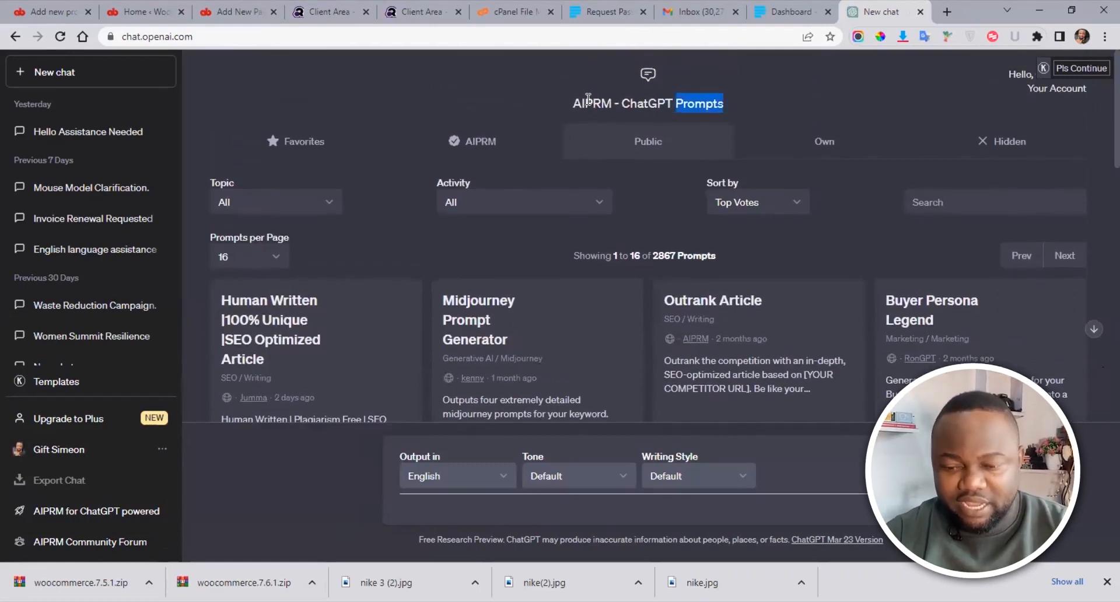
{"action": "left_click_drag", "start_coordinate": [589, 99], "coordinate": [565, 99]}
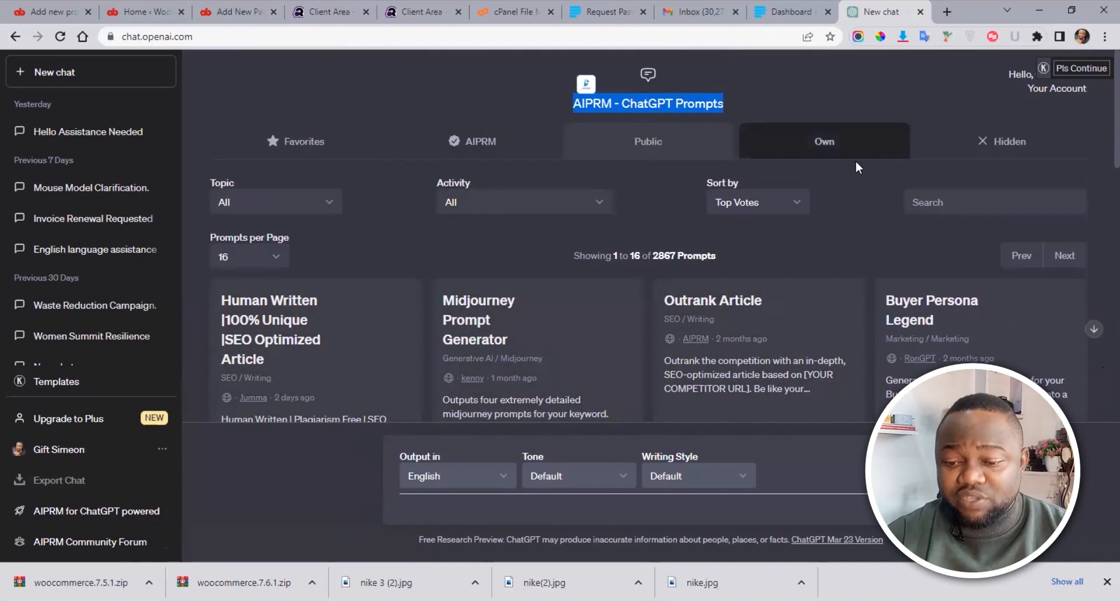
{"action": "scroll", "coordinate": [1097, 169], "scroll_direction": "down", "scroll_amount": 5}
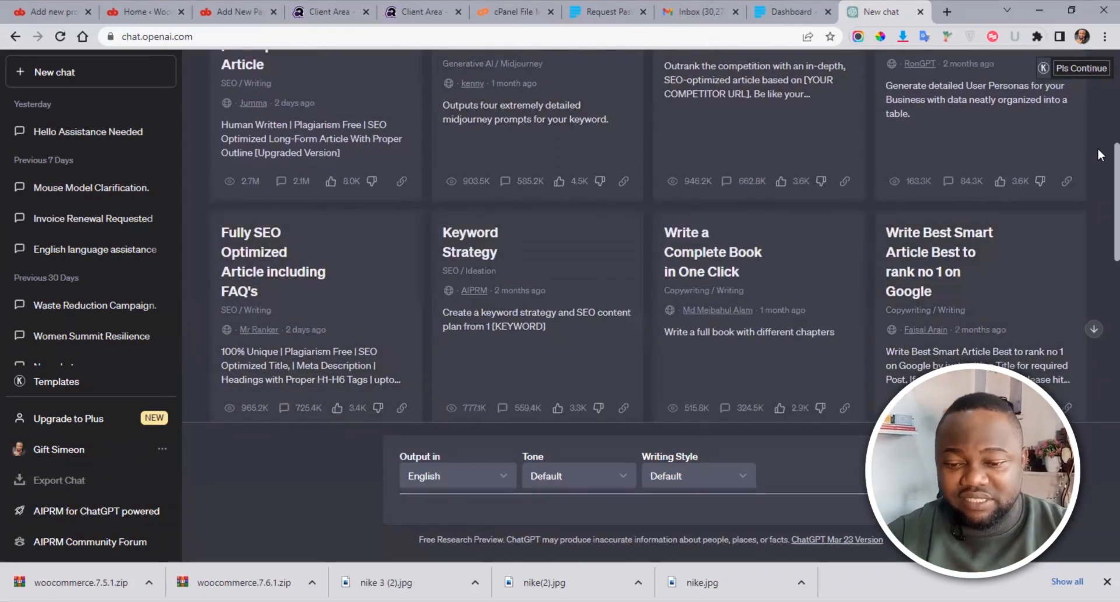
{"action": "scroll", "coordinate": [1098, 244], "scroll_direction": "down", "scroll_amount": 8}
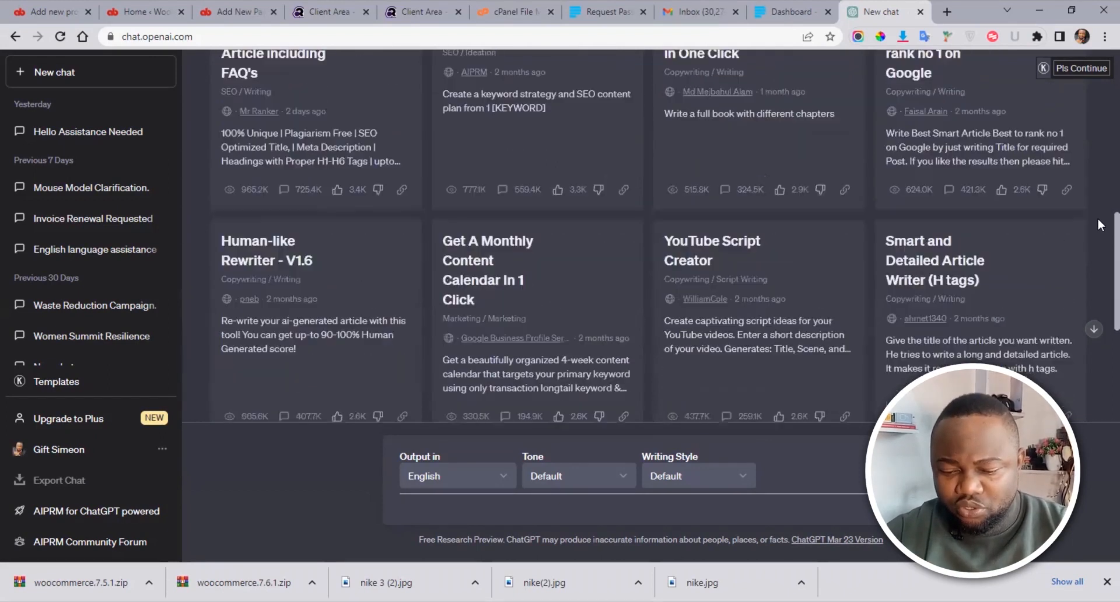
{"action": "left_click", "coordinate": [1093, 330]}
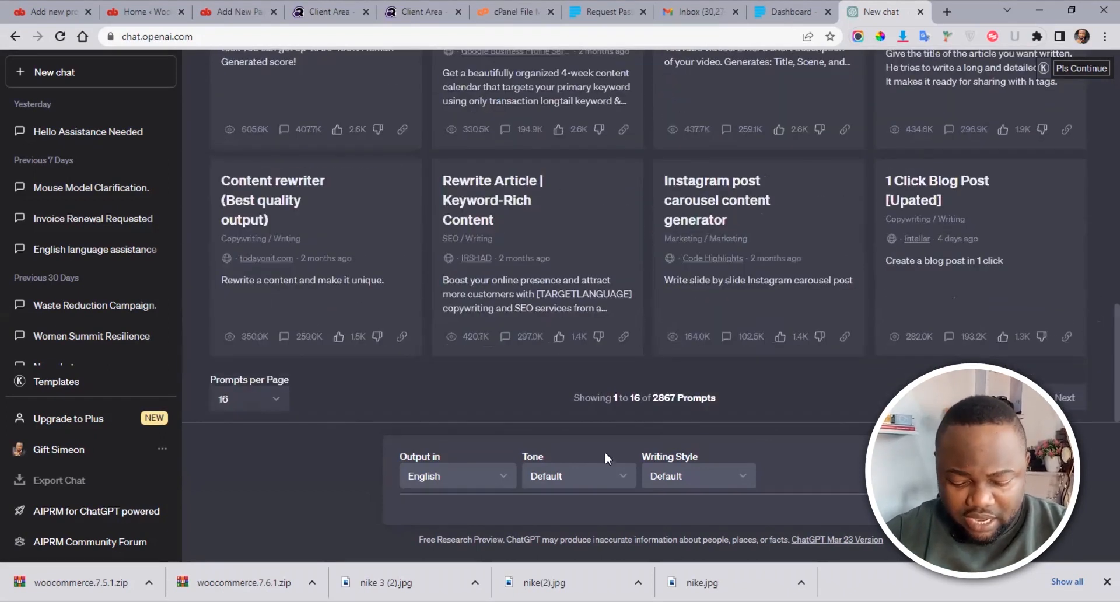
Step: Greet ChatGPT with 'Hello', then request a Nike shoe product description
{"action": "left_click", "coordinate": [431, 514]}
{"action": "type", "text": "Hello"}
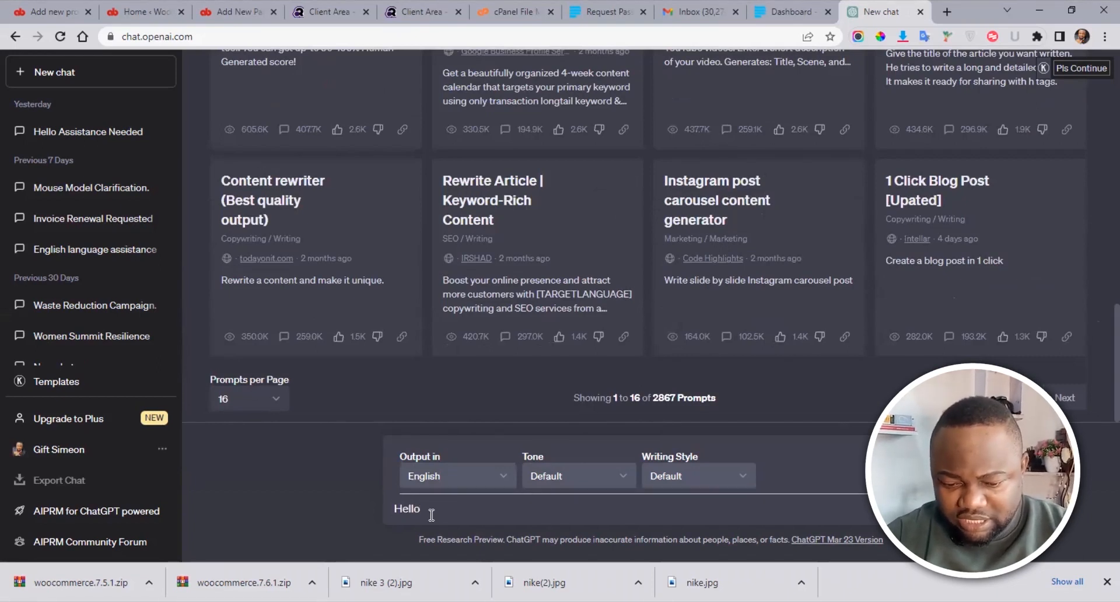
{"action": "key", "text": "Return"}
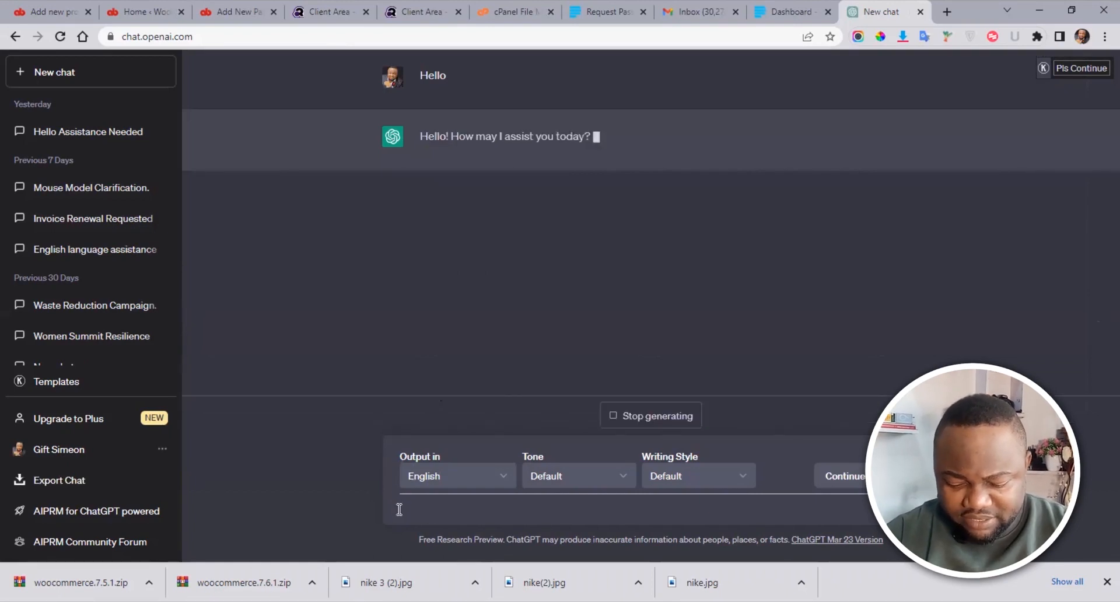
{"action": "type", "text": "W"}
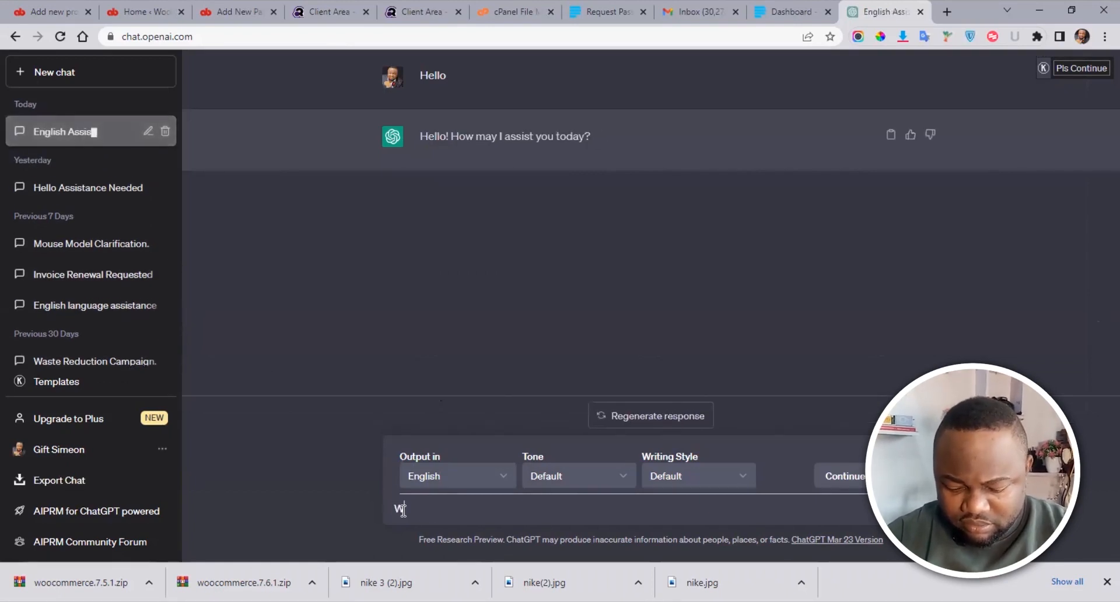
{"action": "type", "text": "rite f"}
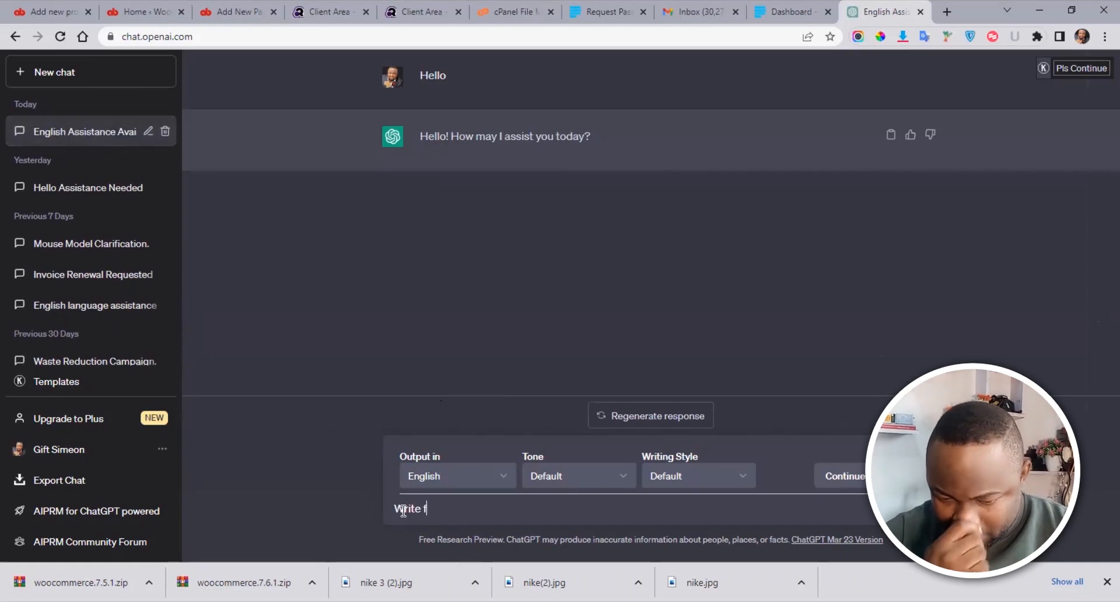
{"action": "type", "text": "or me "}
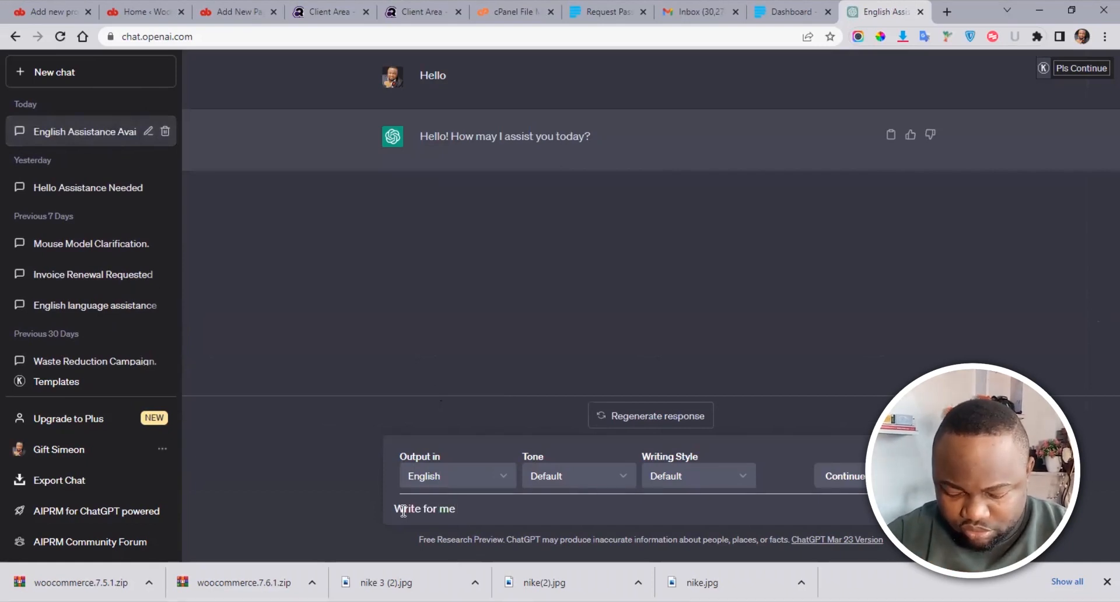
{"action": "type", "text": "a "}
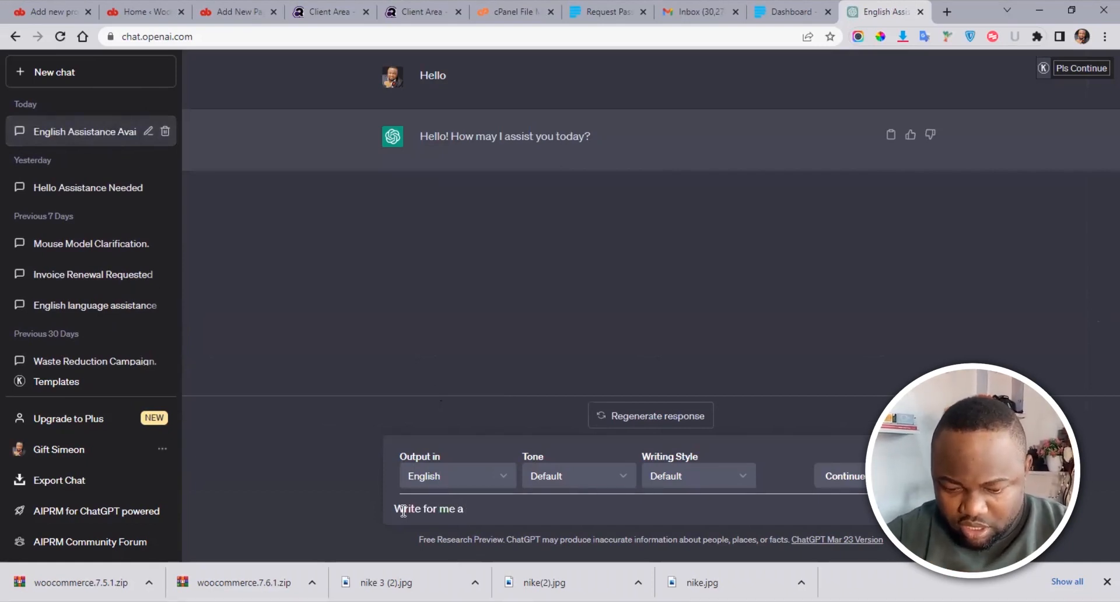
{"action": "type", "text": "shoe"}
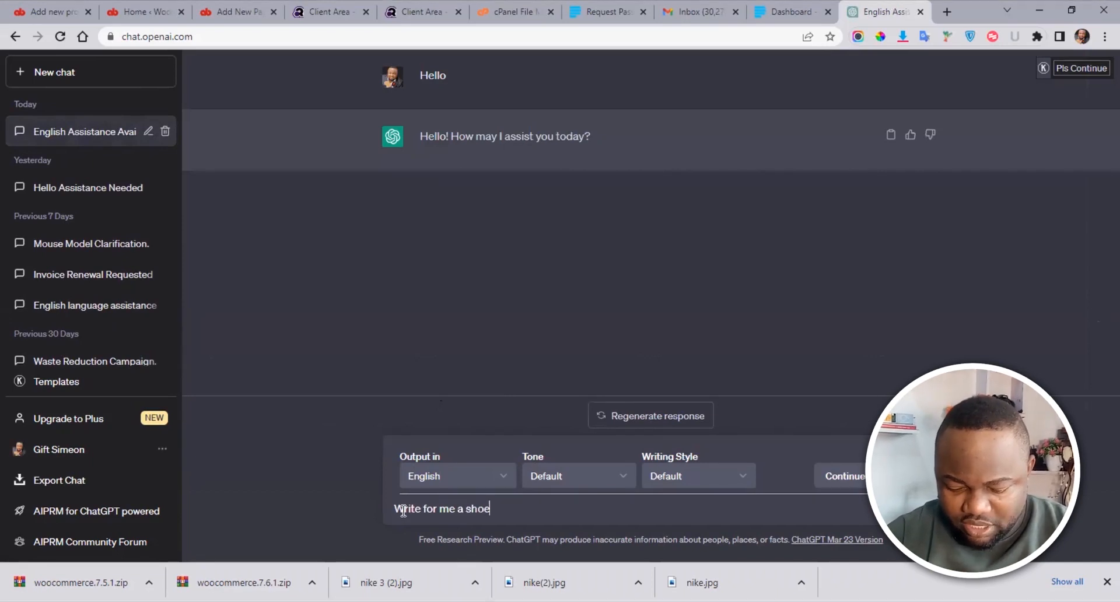
{"action": "key", "text": "BackSpace"}
{"action": "key", "text": "BackSpace"}
{"action": "key", "text": "BackSpace"}
{"action": "key", "text": "BackSpace"}
{"action": "type", "text": "Nike "}
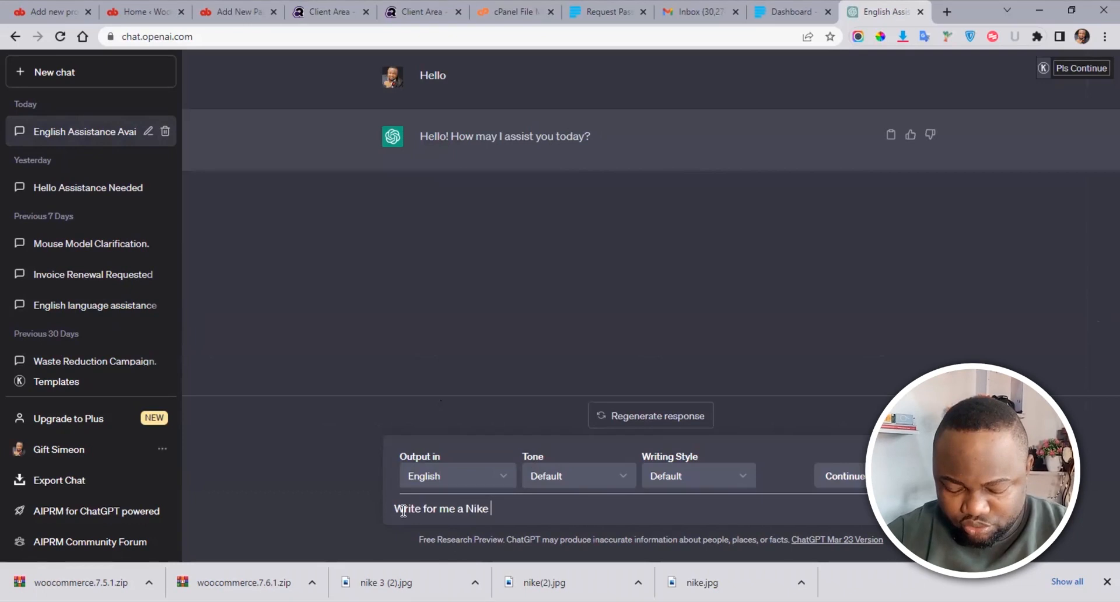
{"action": "type", "text": "shoes"}
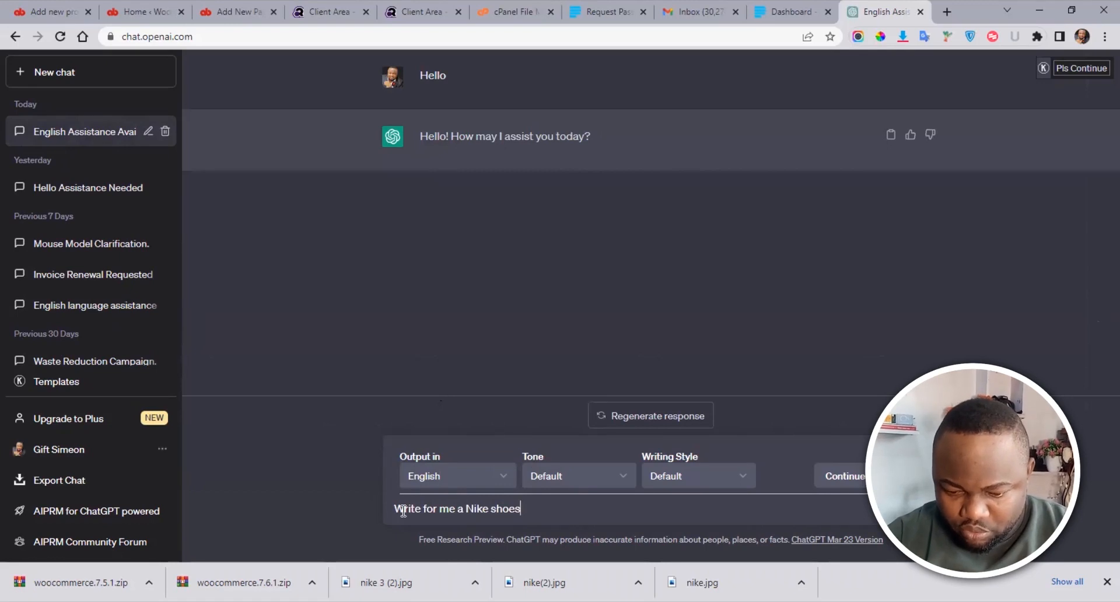
{"action": "type", "text": " product"}
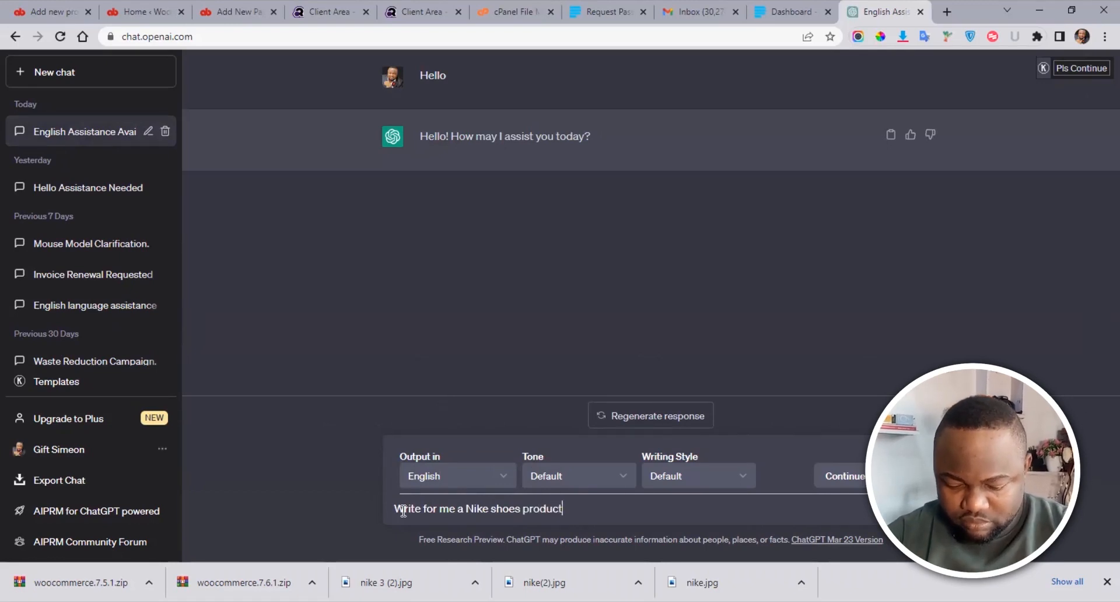
{"action": "type", "text": " descri"}
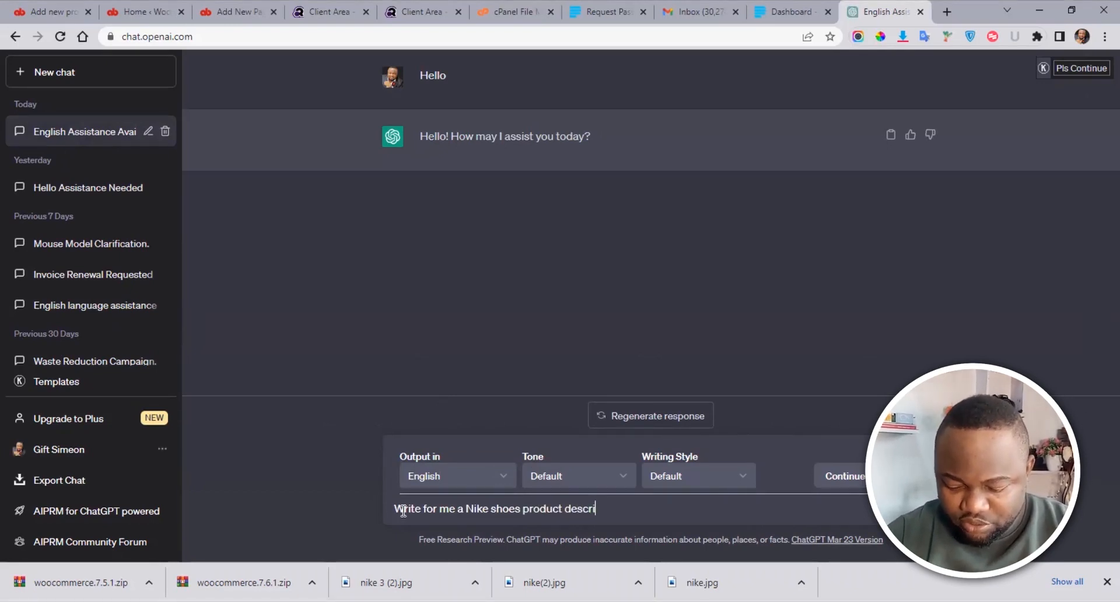
{"action": "type", "text": "ption"}
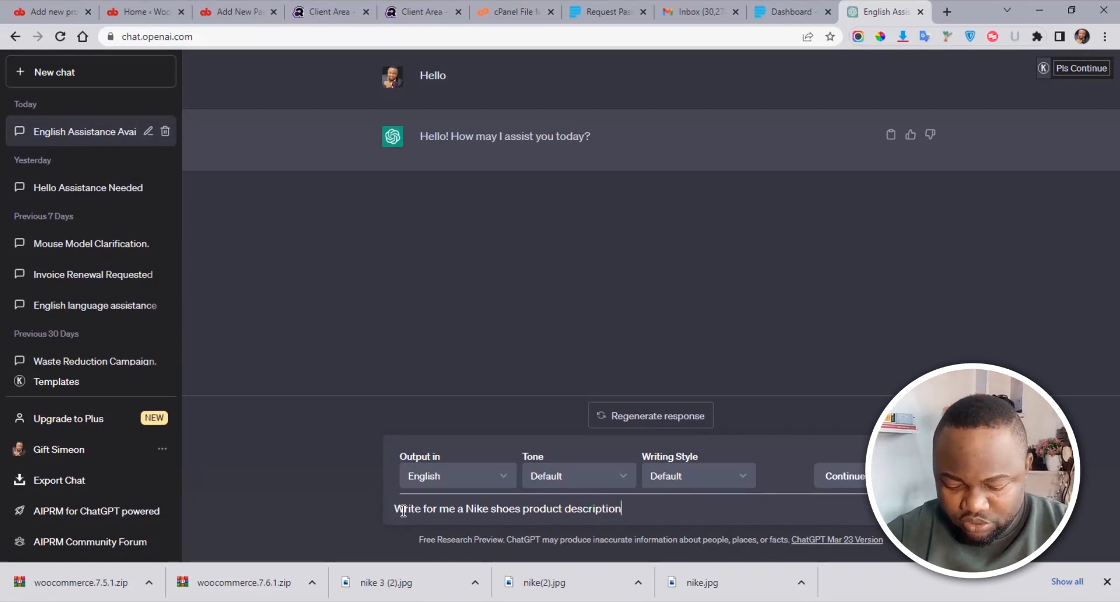
{"action": "type", "text": ". p"}
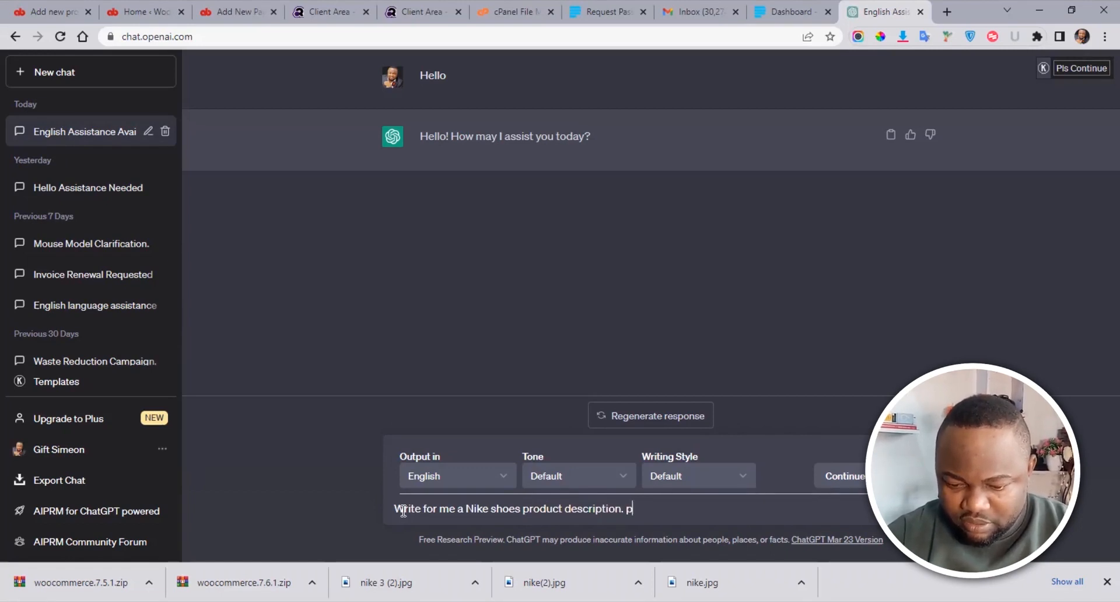
{"action": "type", "text": "rod"}
{"action": "key", "text": "BackSpace"}
{"action": "key", "text": "BackSpace"}
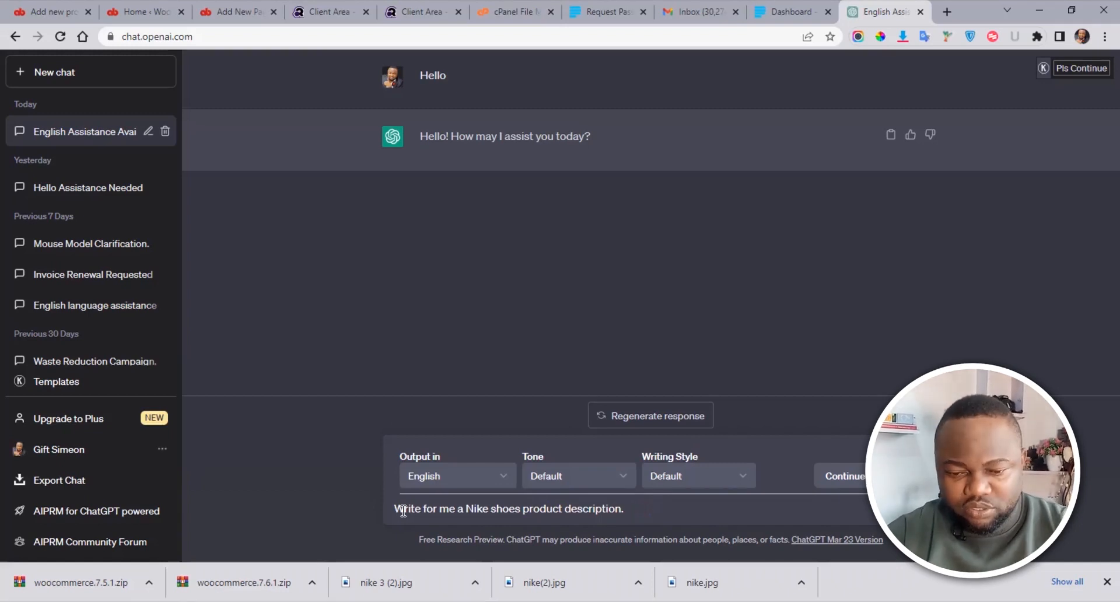
{"action": "key", "text": "Return"}
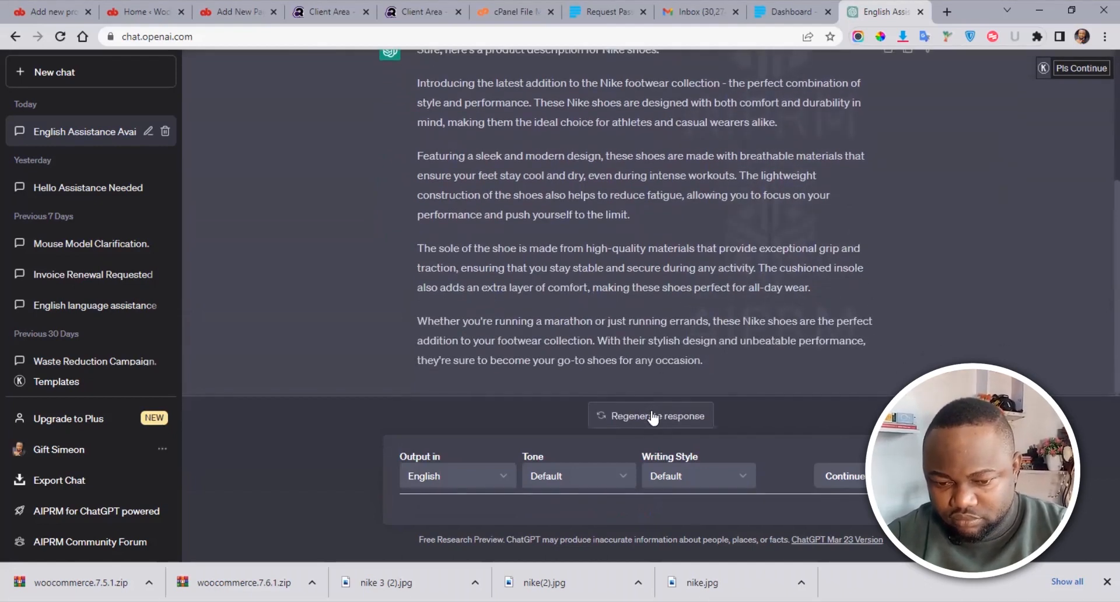
Step: Keep the first answer, copy its four paragraphs, and return to the WordPress admin
{"action": "left_click", "coordinate": [652, 415]}
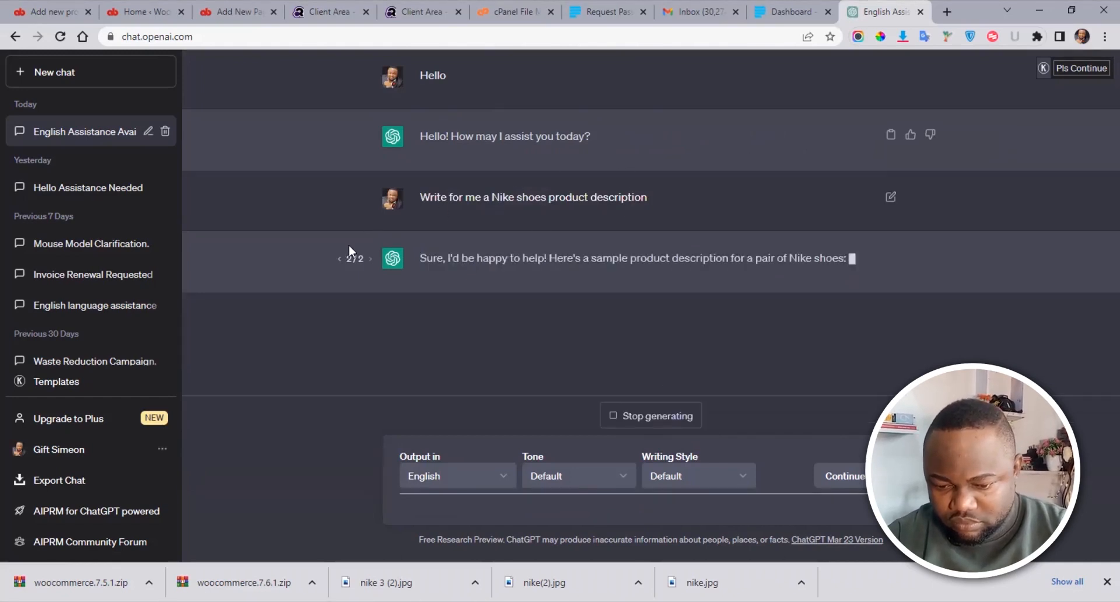
{"action": "left_click", "coordinate": [615, 417]}
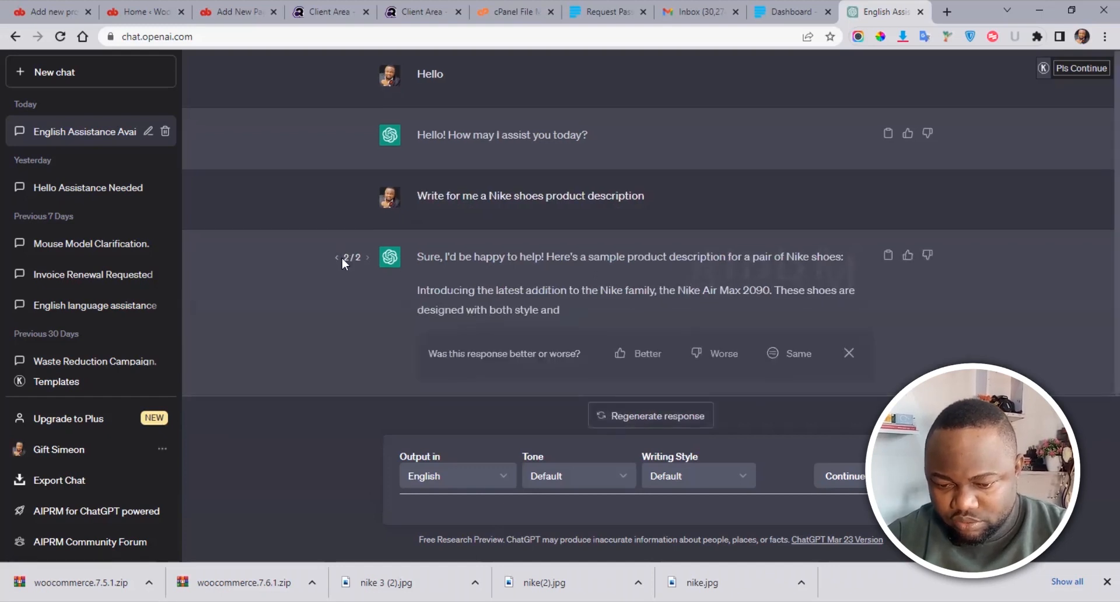
{"action": "left_click", "coordinate": [337, 257]}
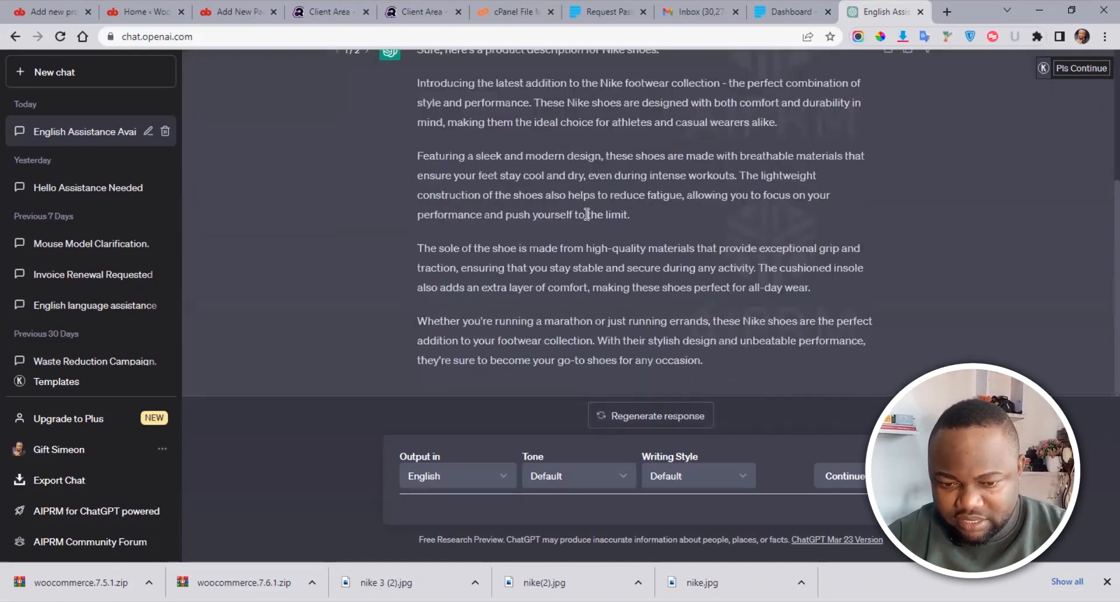
{"action": "left_click_drag", "start_coordinate": [700, 360], "coordinate": [421, 80]}
{"action": "key", "text": "ctrl+c"}
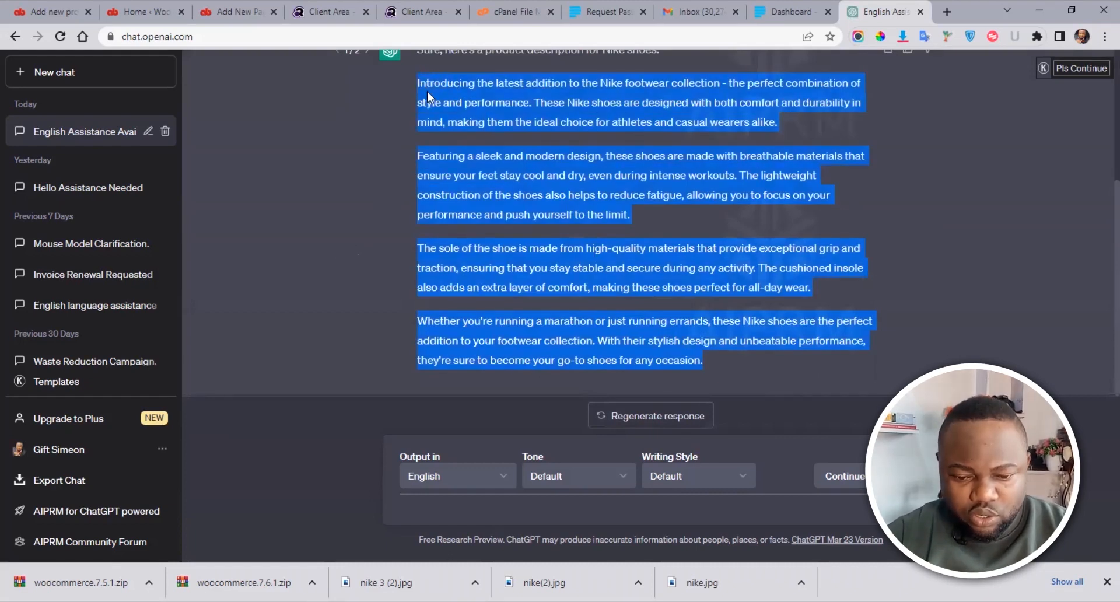
{"action": "left_click", "coordinate": [151, 12]}
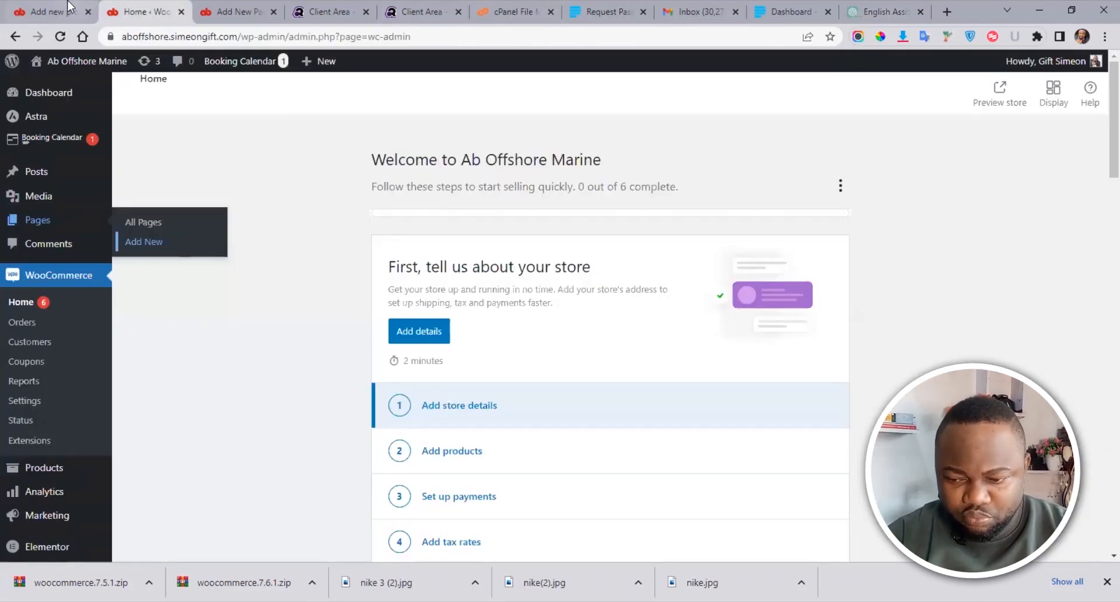
Step: Paste the Nike text into the product description and delete its introductory phrase
{"action": "left_click", "coordinate": [58, 12]}
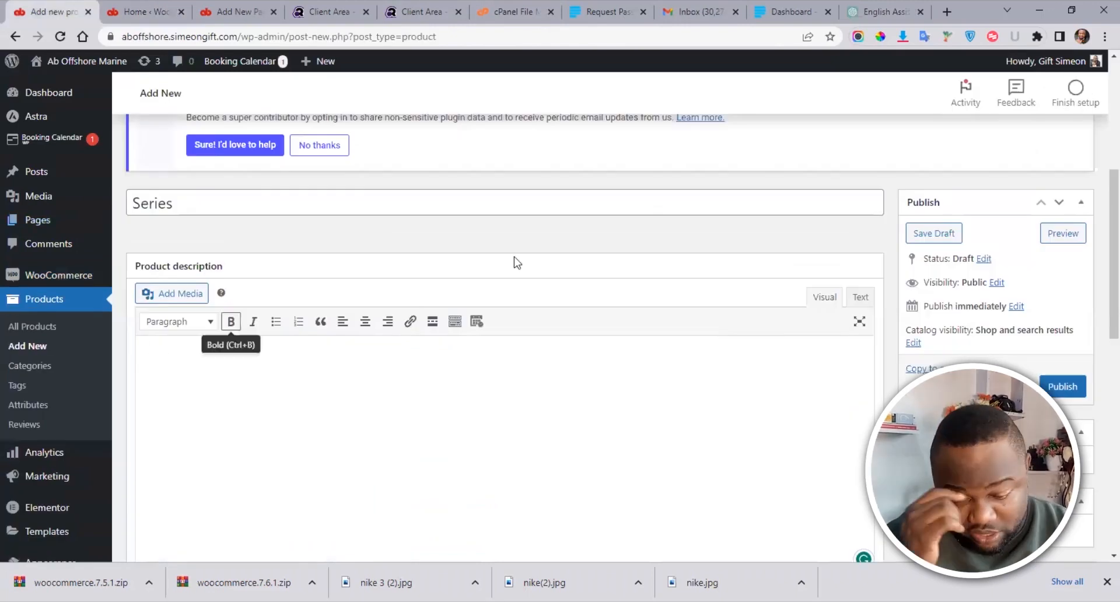
{"action": "key", "text": "ctrl+v"}
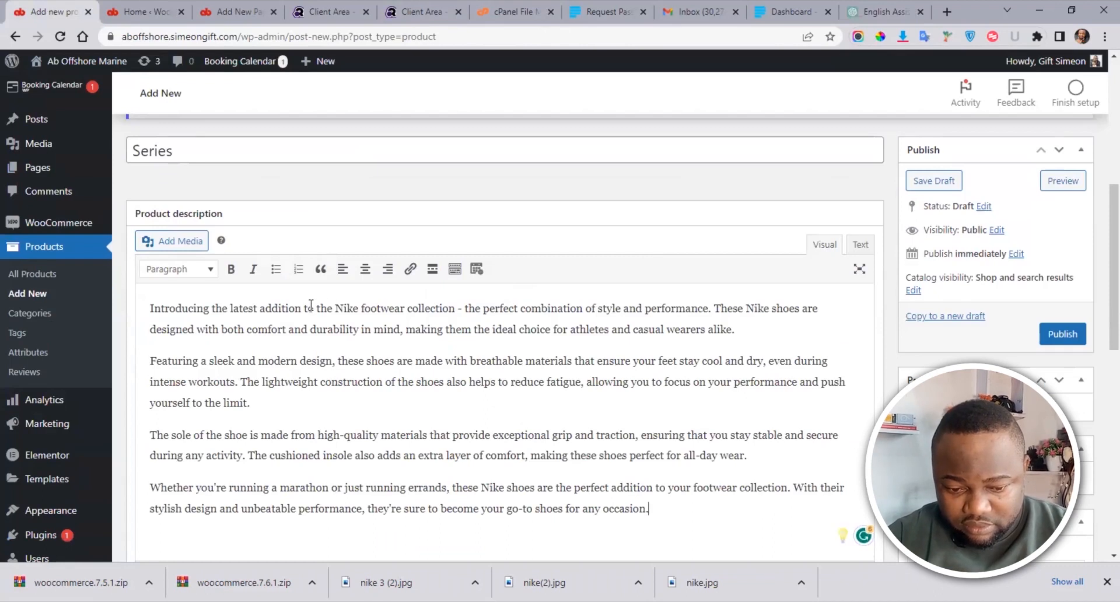
{"action": "left_click_drag", "start_coordinate": [334, 306], "coordinate": [146, 302]}
{"action": "key", "text": "BackSpace"}
{"action": "key", "text": "Delete"}
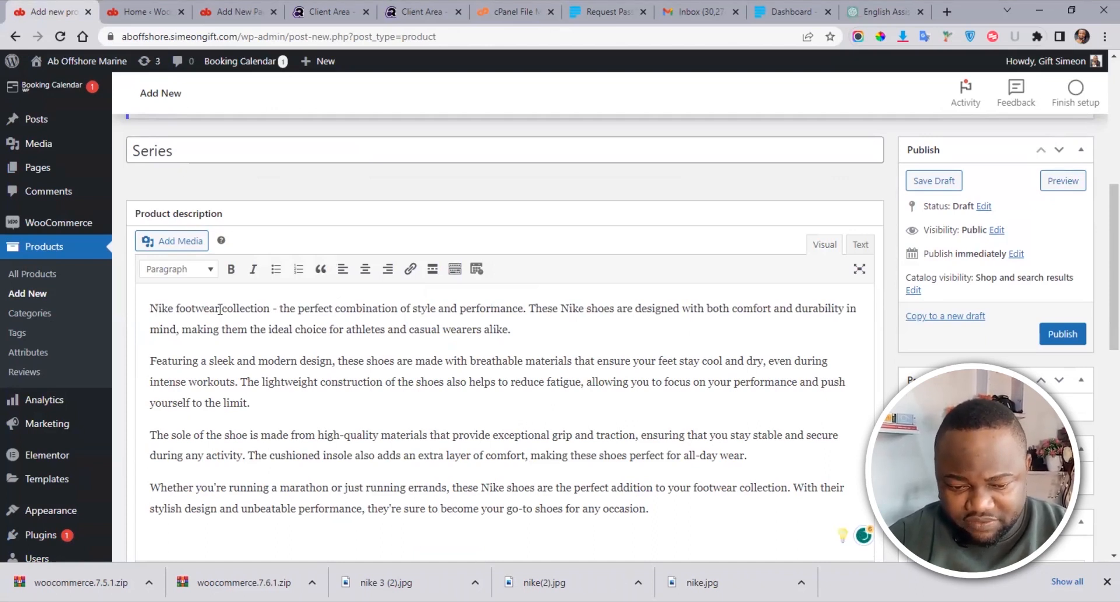
Step: Cut the first Nike paragraph from the description and paste it into the short description
{"action": "left_click", "coordinate": [516, 330]}
{"action": "left_click", "coordinate": [178, 308], "text": "shift"}
{"action": "left_click", "coordinate": [151, 308], "text": "shift"}
{"action": "key", "text": "ctrl+c"}
{"action": "key", "text": "BackSpace"}
{"action": "left_click", "coordinate": [146, 344]}
{"action": "key", "text": "BackSpace"}
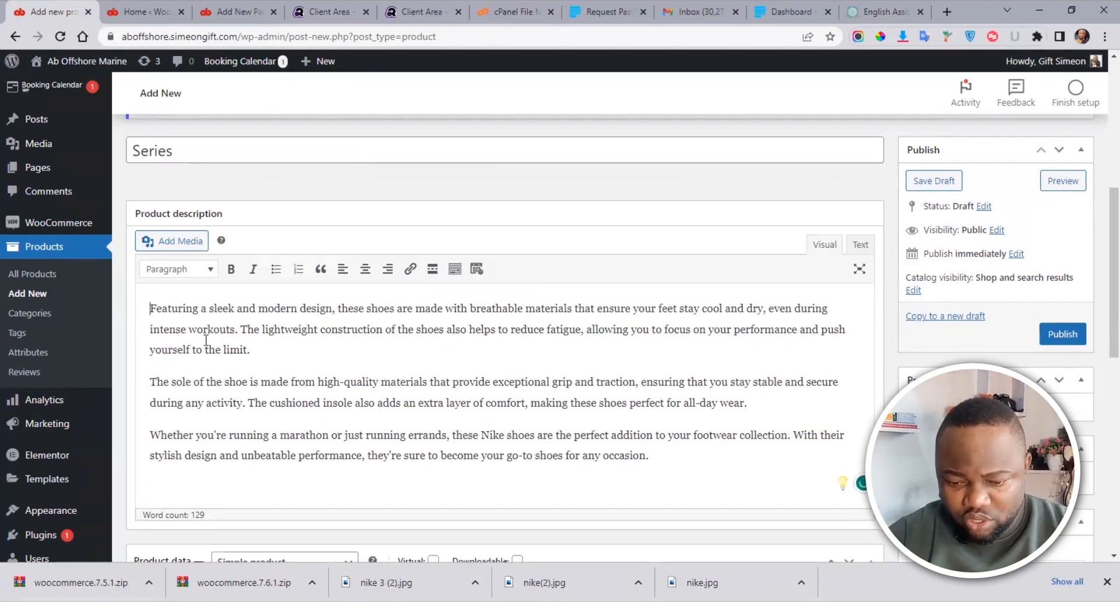
{"action": "scroll", "coordinate": [1100, 333], "scroll_direction": "down", "scroll_amount": 8}
{"action": "scroll", "coordinate": [1100, 452], "scroll_direction": "down", "scroll_amount": 1}
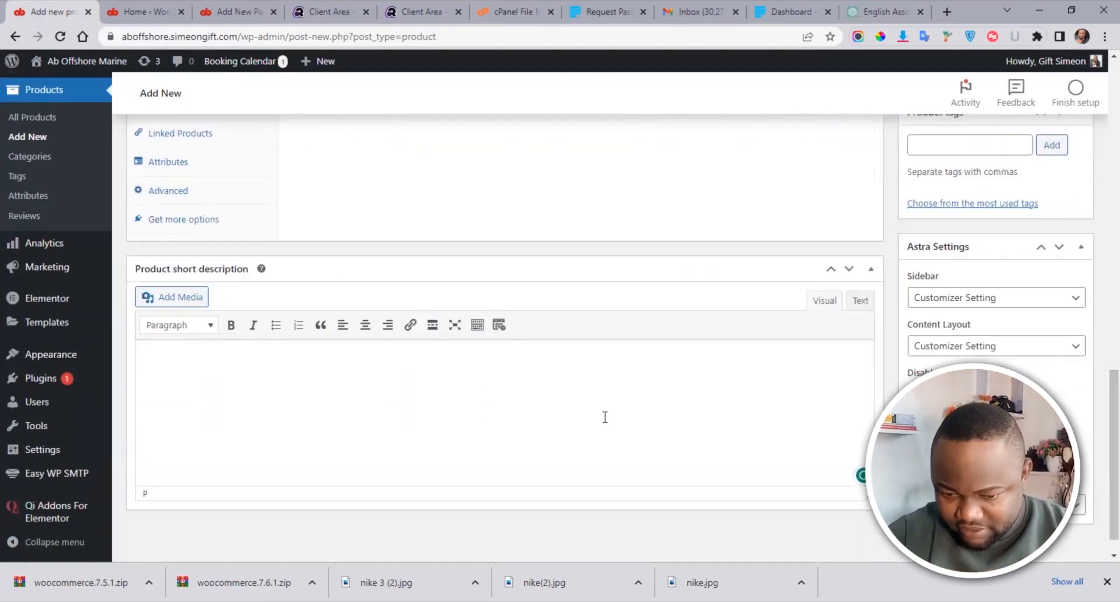
{"action": "key", "text": "ctrl+v"}
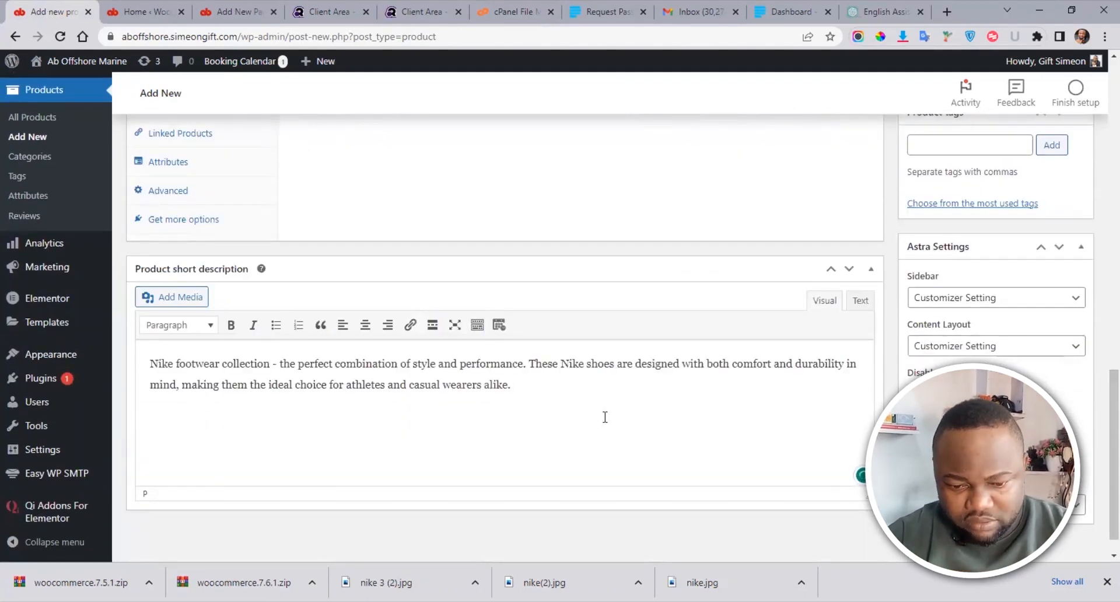
{"action": "scroll", "coordinate": [1100, 326], "scroll_direction": "up", "scroll_amount": 7}
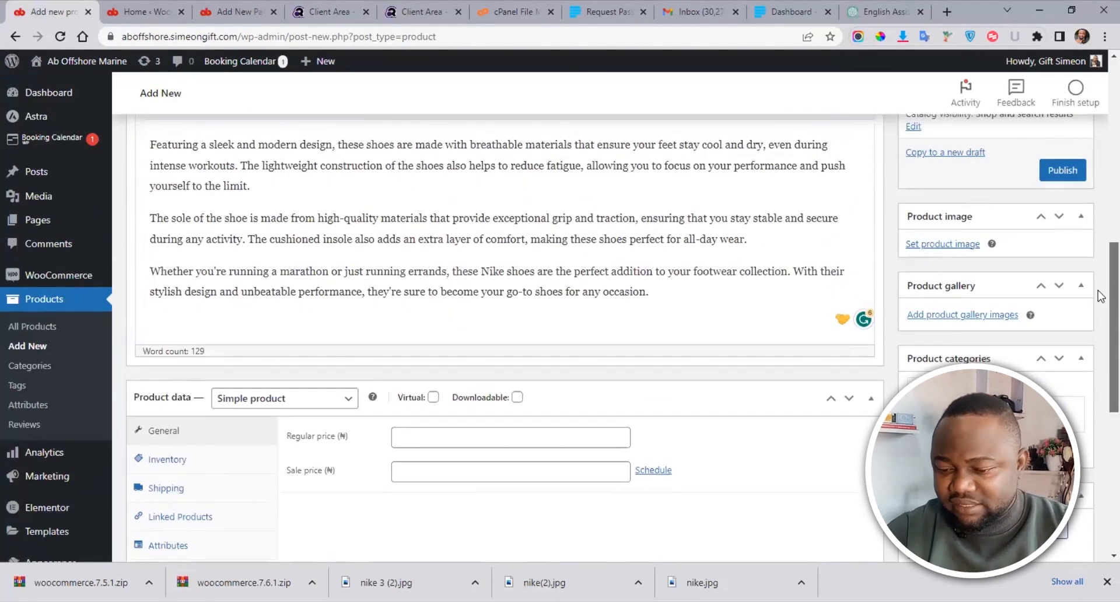
{"action": "scroll", "coordinate": [1099, 280], "scroll_direction": "up", "scroll_amount": 3}
{"action": "scroll", "coordinate": [1100, 254], "scroll_direction": "down", "scroll_amount": 2}
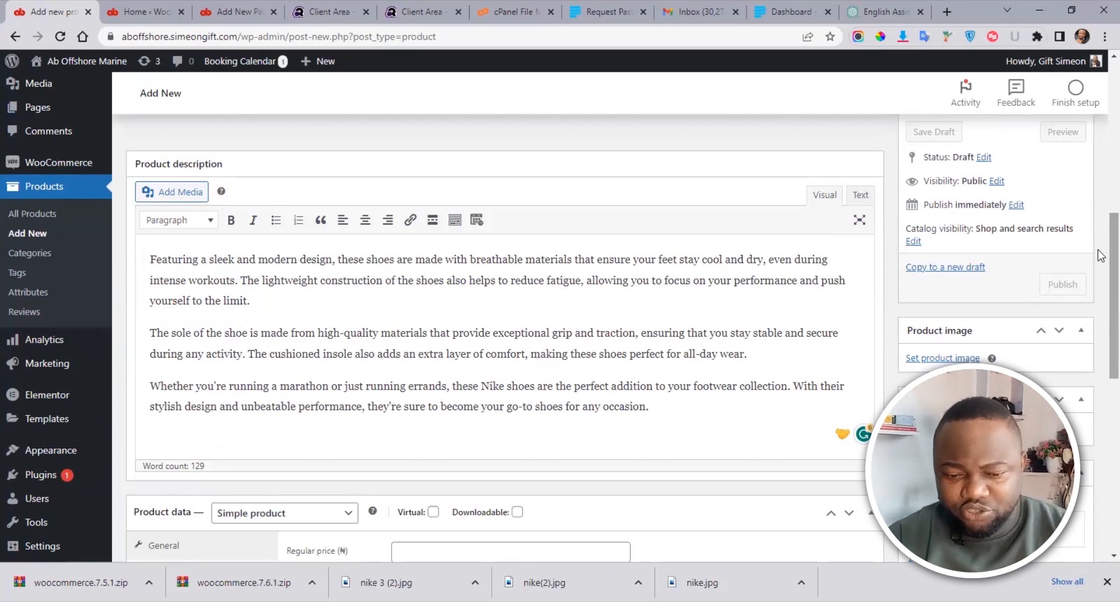
{"action": "scroll", "coordinate": [1098, 249], "scroll_direction": "down", "scroll_amount": 5}
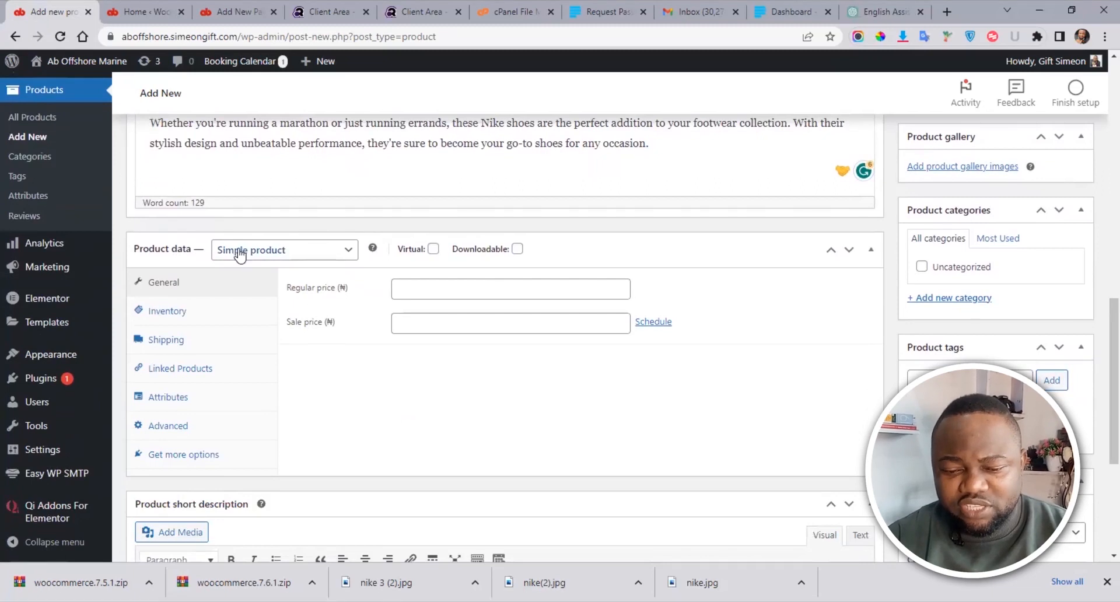
{"action": "left_click", "coordinate": [348, 250]}
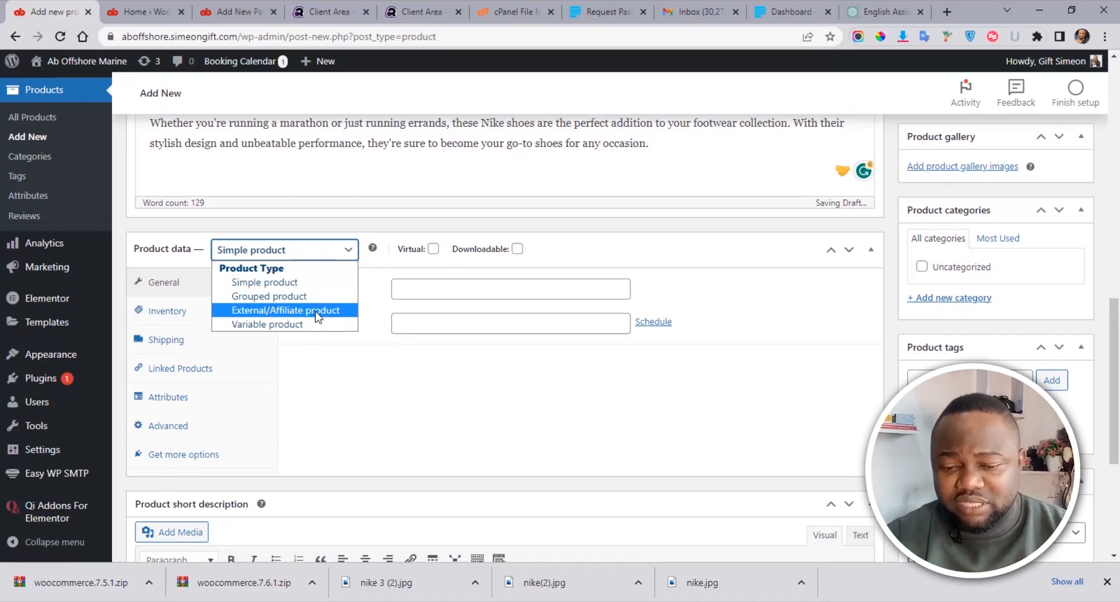
{"action": "left_click", "coordinate": [289, 282]}
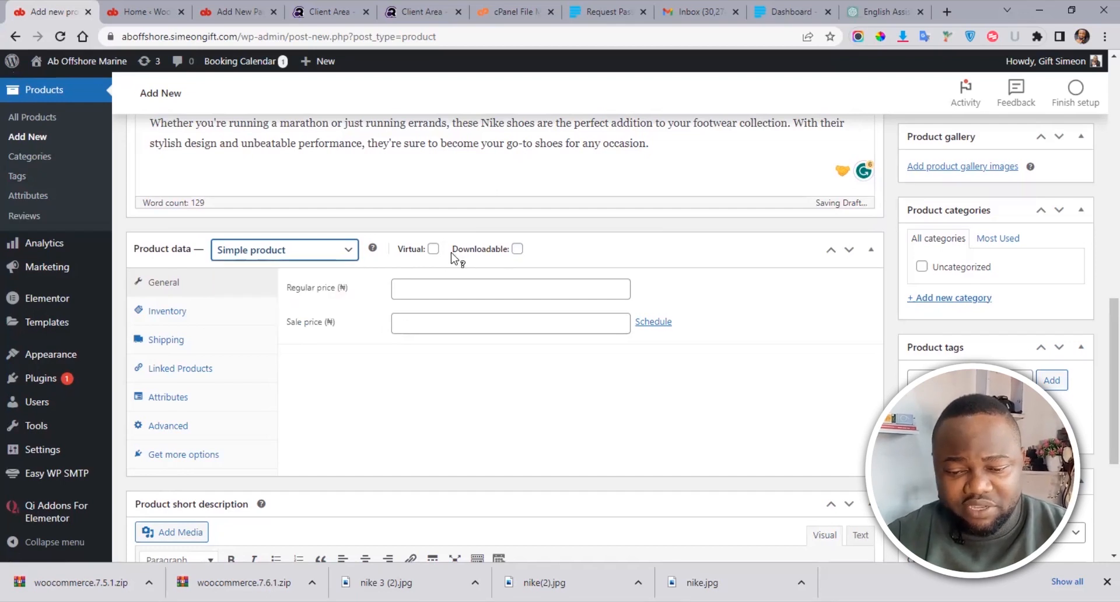
{"action": "left_click", "coordinate": [417, 291]}
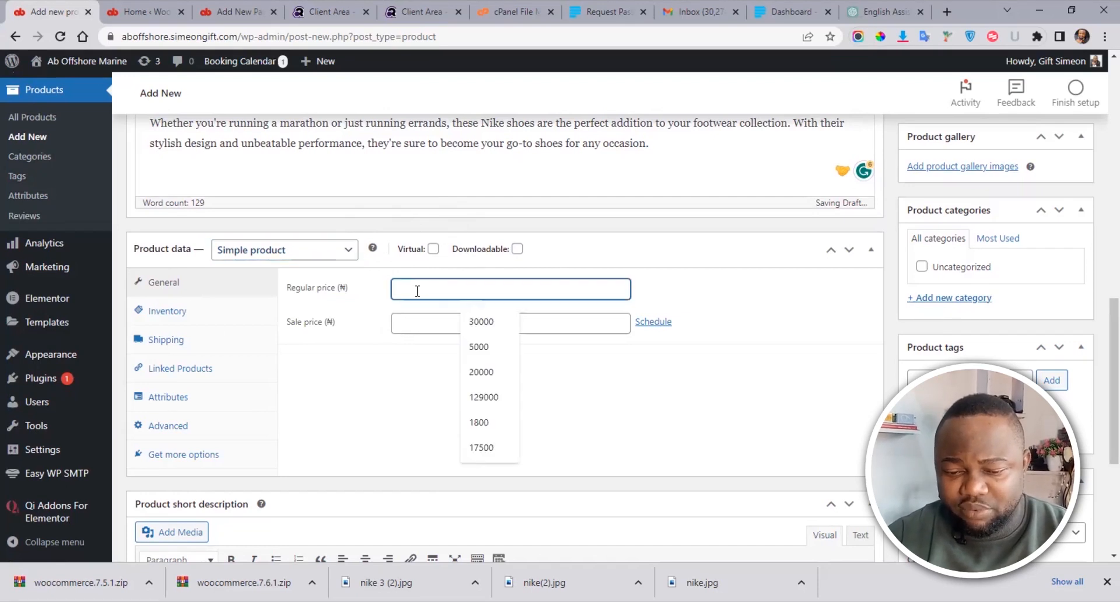
Step: Set the product's regular price to 20000
{"action": "double_click", "coordinate": [342, 287]}
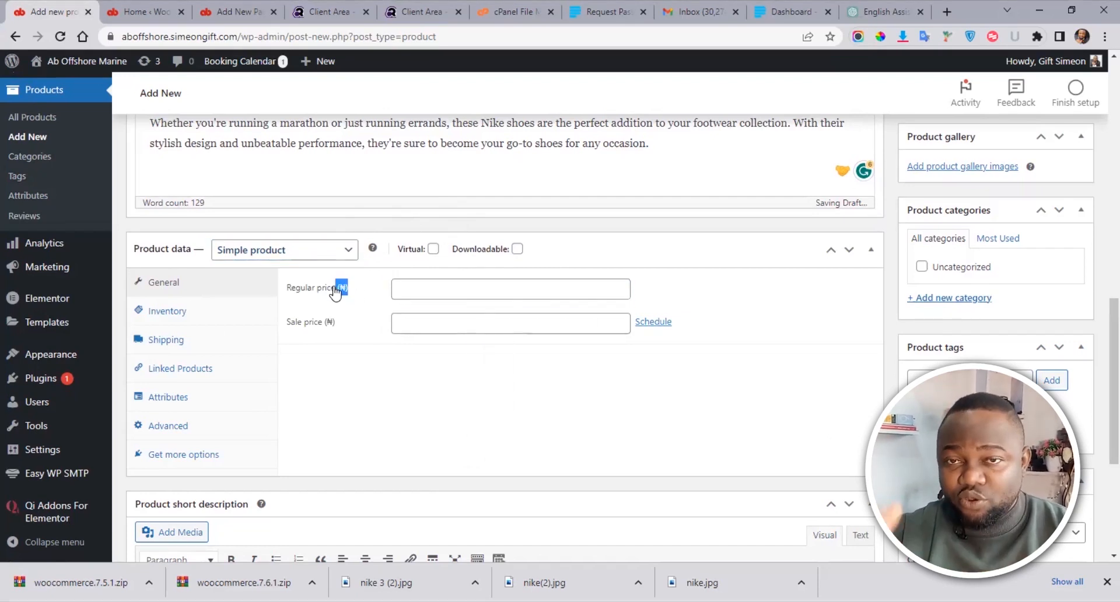
{"action": "left_click", "coordinate": [422, 288]}
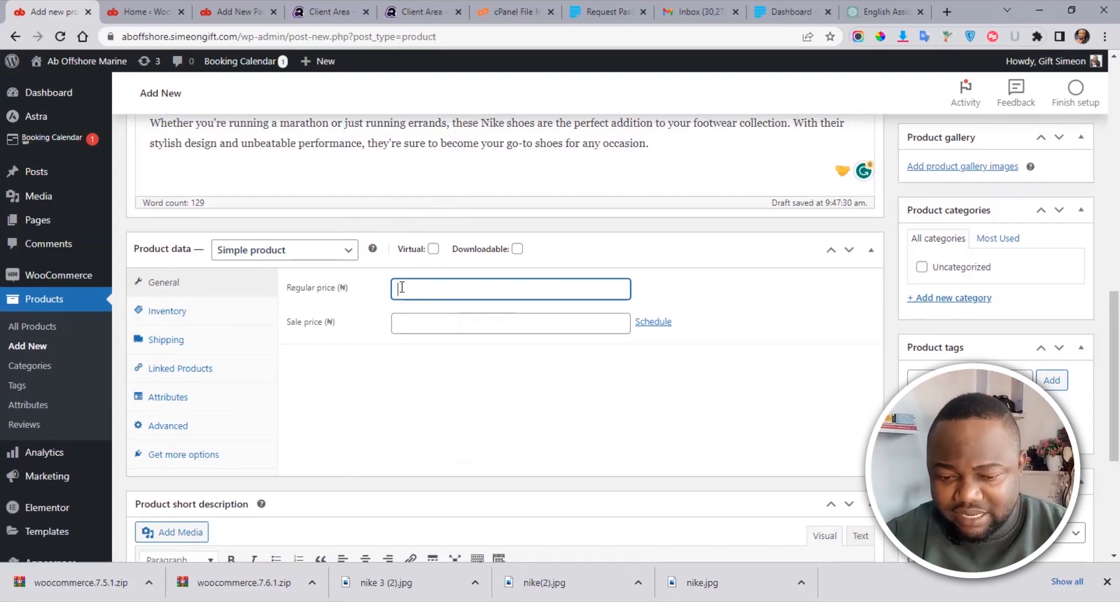
{"action": "type", "text": "2"}
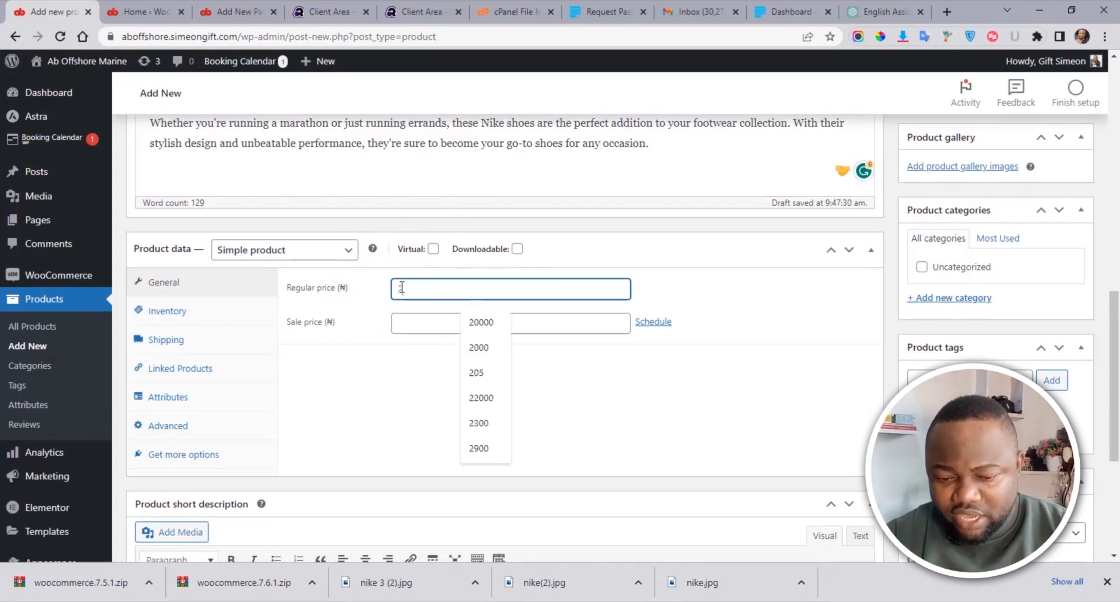
{"action": "type", "text": "0000"}
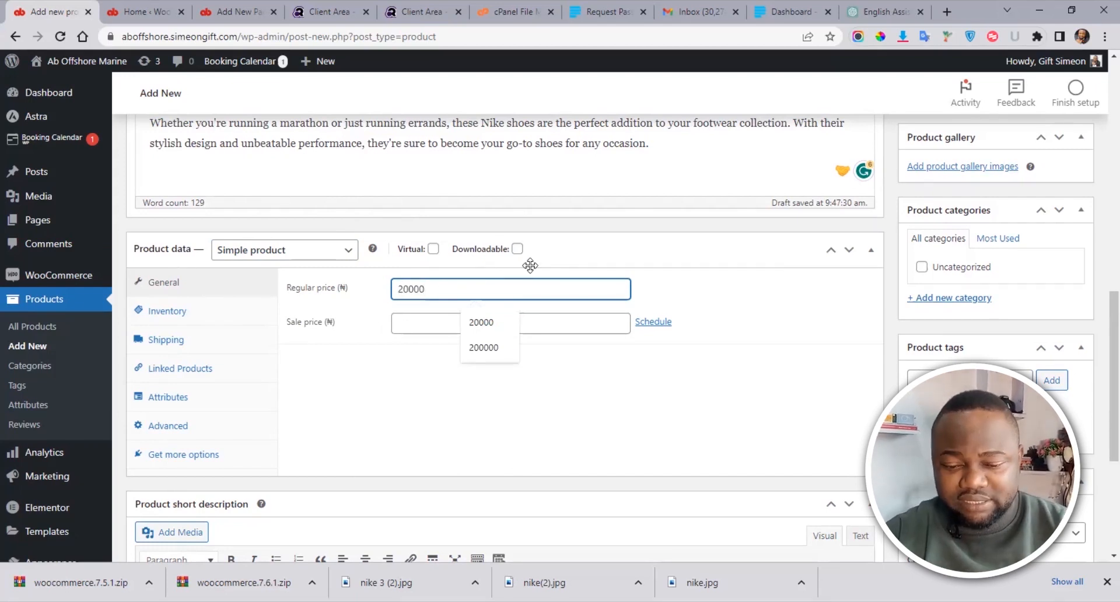
{"action": "left_click", "coordinate": [586, 415]}
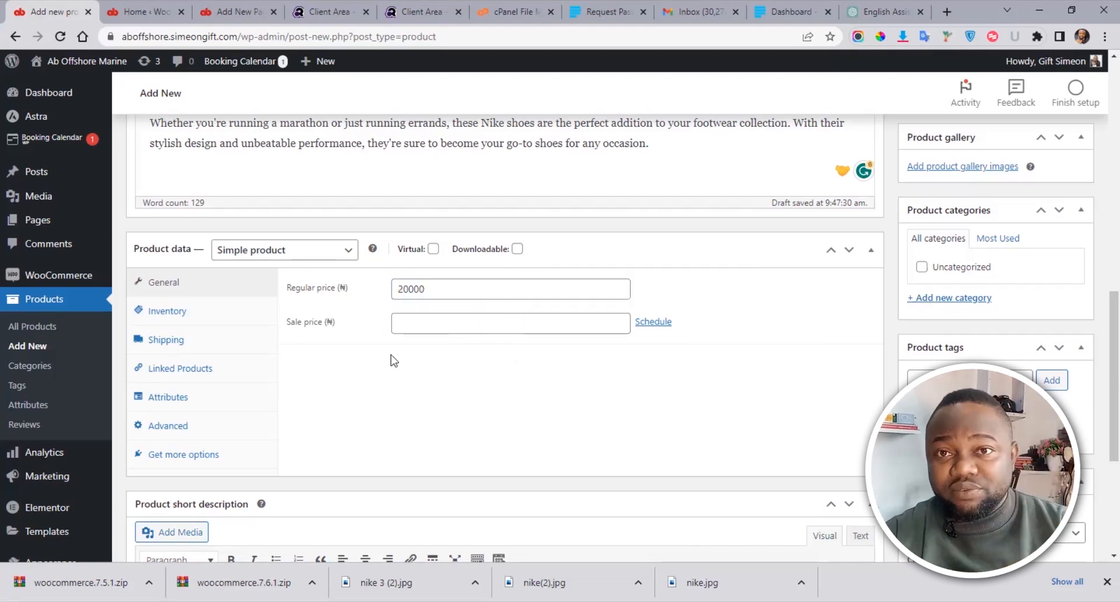
Step: Set a sale price of 19500, then bring up the Inventory settings
{"action": "left_click", "coordinate": [411, 321]}
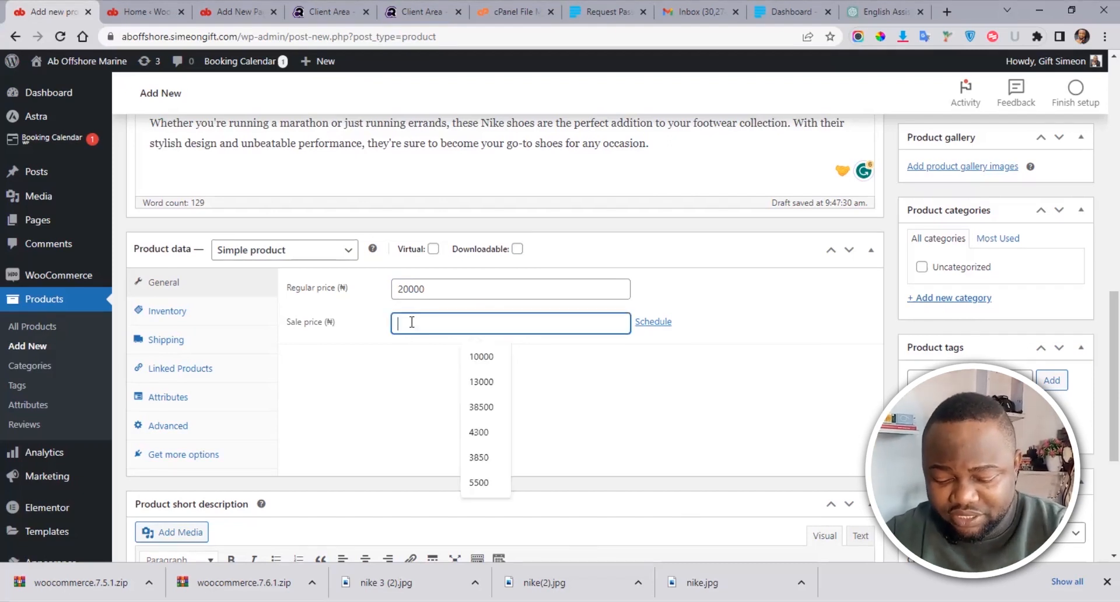
{"action": "type", "text": "1"}
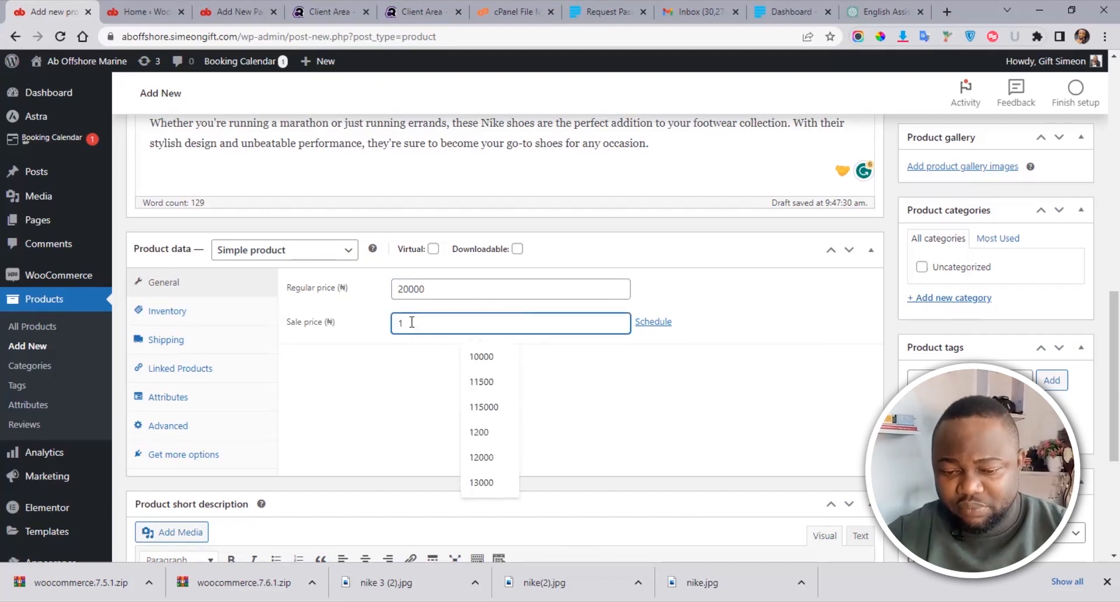
{"action": "type", "text": "9500"}
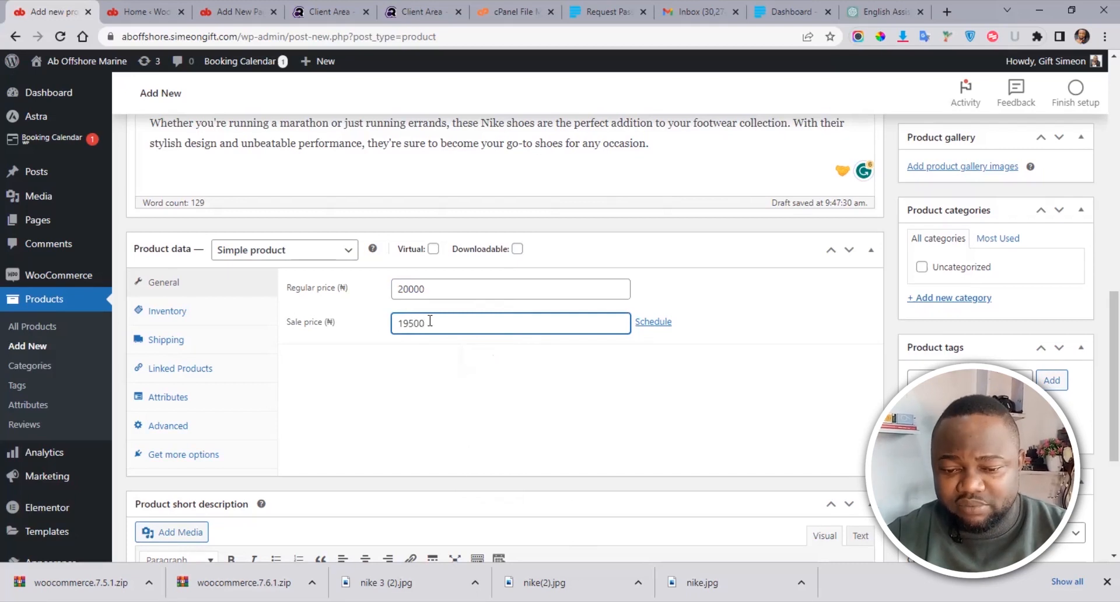
{"action": "left_click_drag", "start_coordinate": [432, 322], "coordinate": [379, 328]}
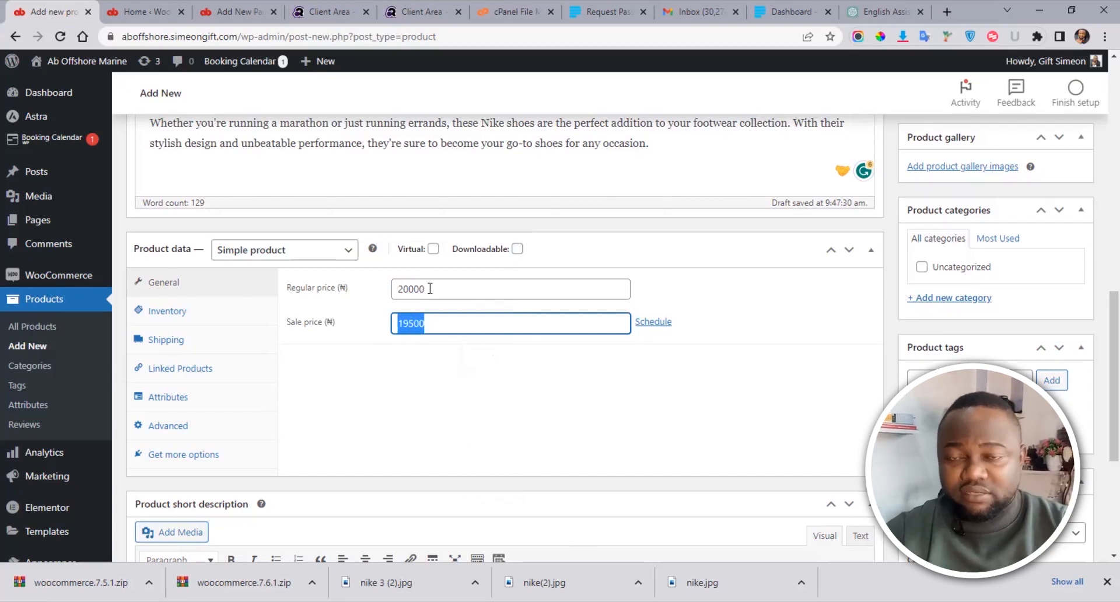
{"action": "left_click_drag", "start_coordinate": [426, 288], "coordinate": [391, 289]}
{"action": "left_click", "coordinate": [379, 389]}
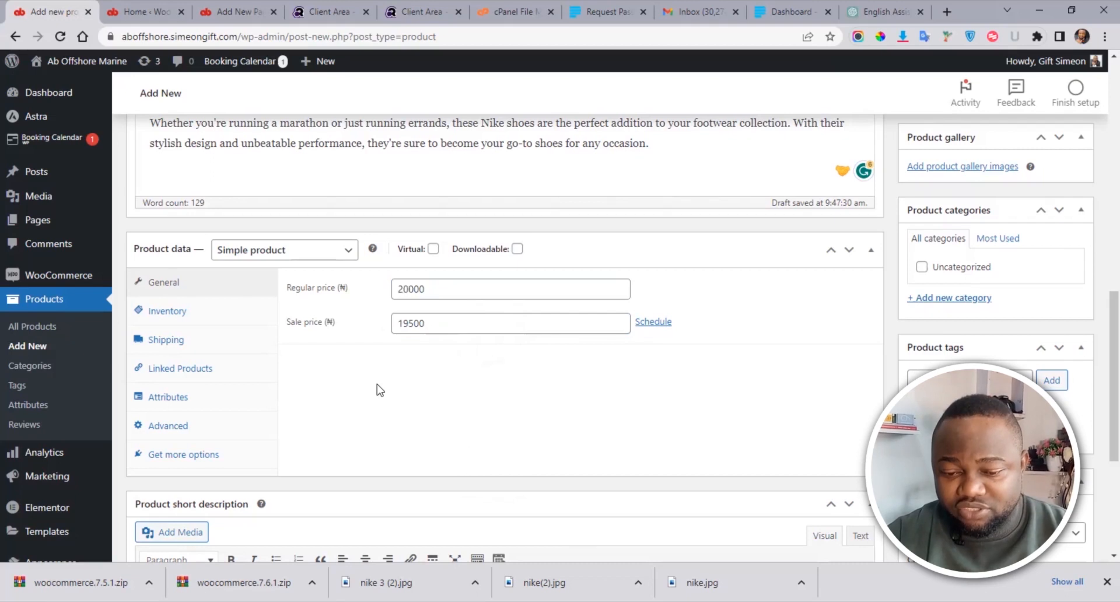
{"action": "left_click_drag", "start_coordinate": [426, 289], "coordinate": [408, 342]}
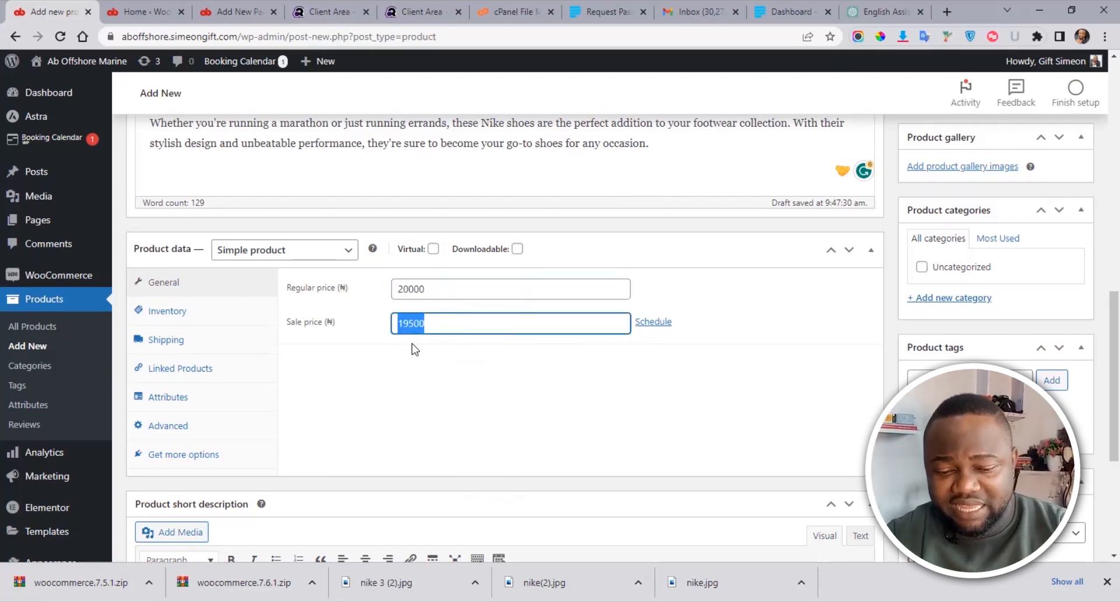
{"action": "left_click", "coordinate": [414, 349]}
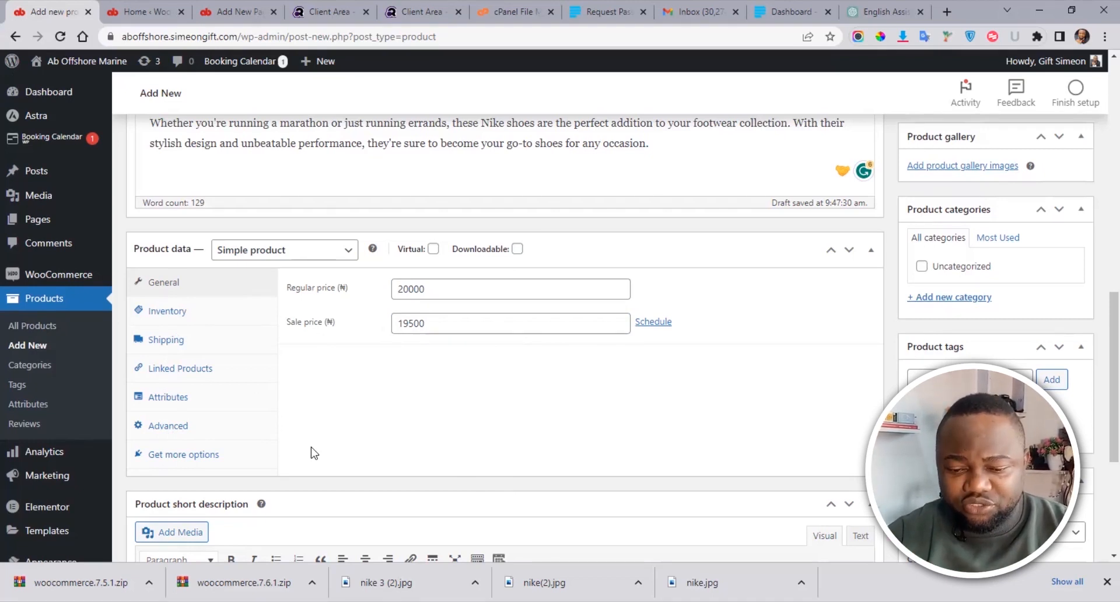
{"action": "left_click", "coordinate": [165, 318]}
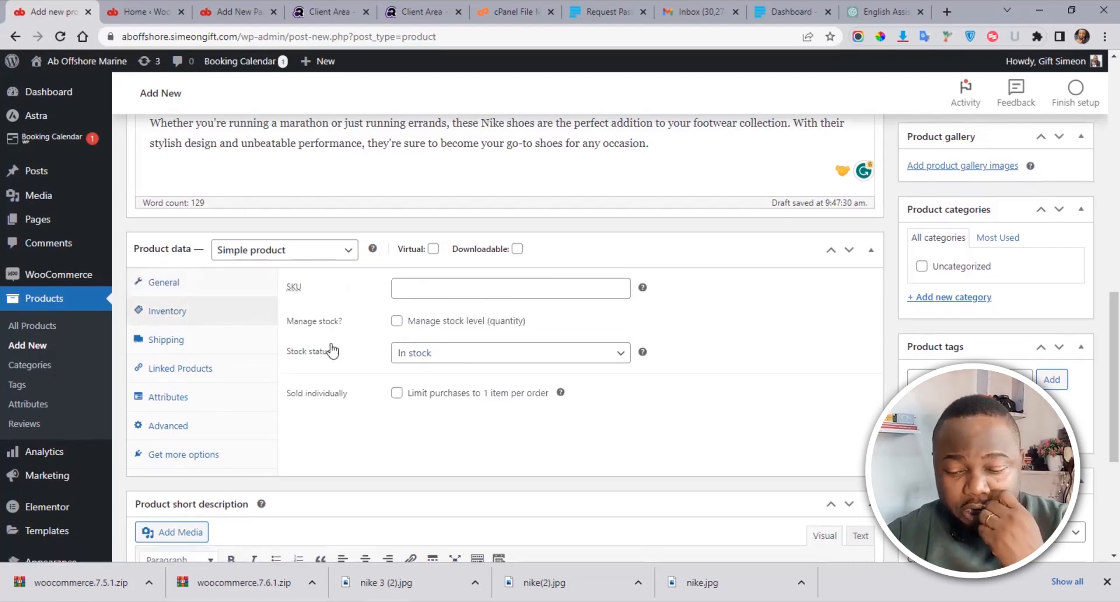
Step: Change the stock status to Out of stock, then show the Shipping settings
{"action": "left_click", "coordinate": [462, 354]}
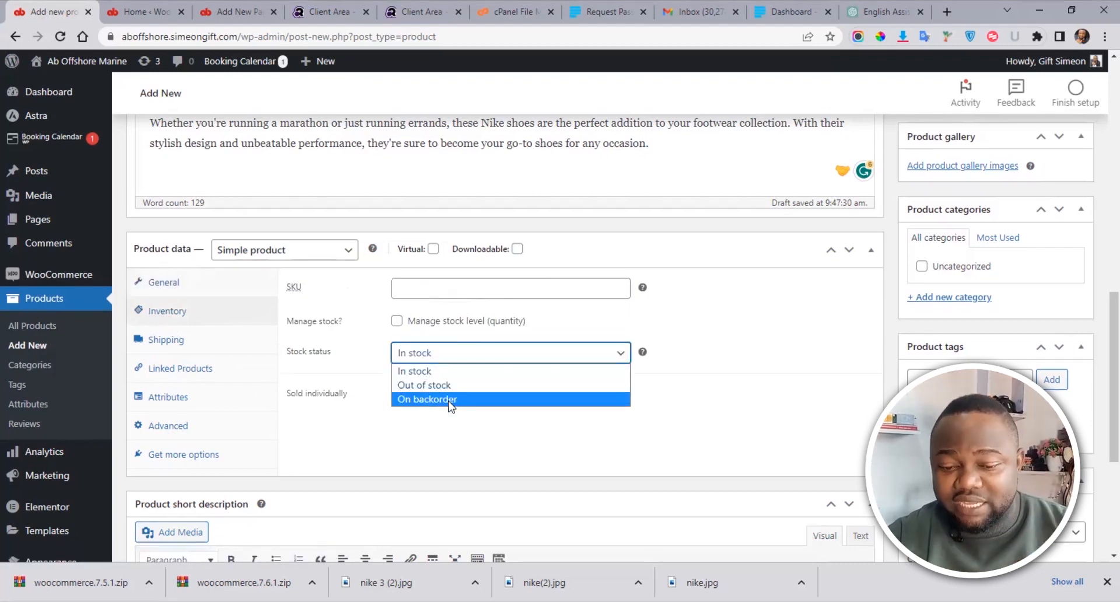
{"action": "left_click", "coordinate": [419, 372]}
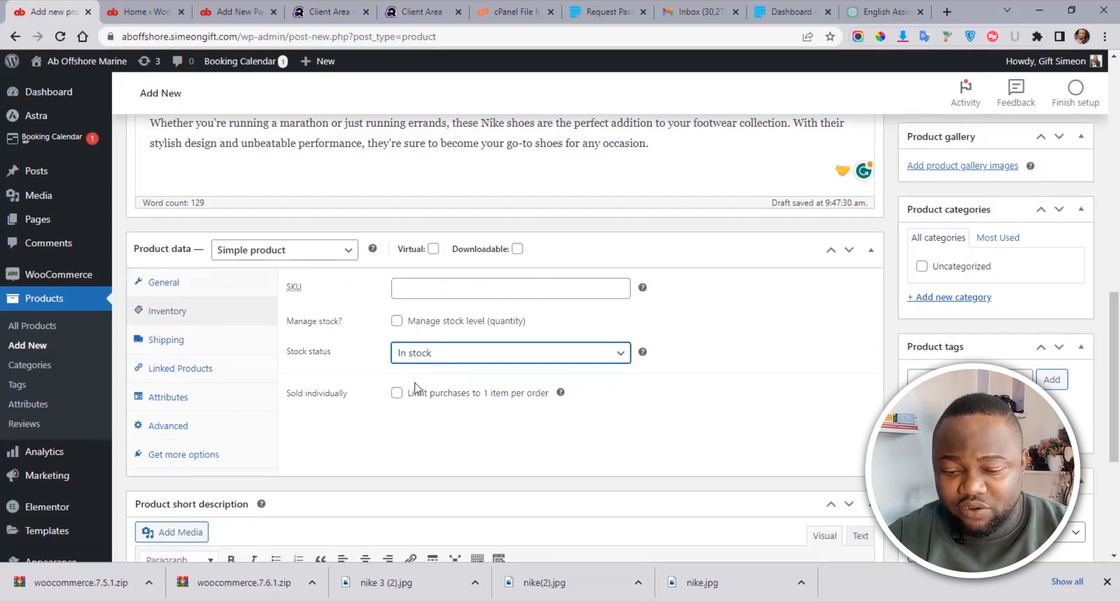
{"action": "left_click", "coordinate": [419, 356]}
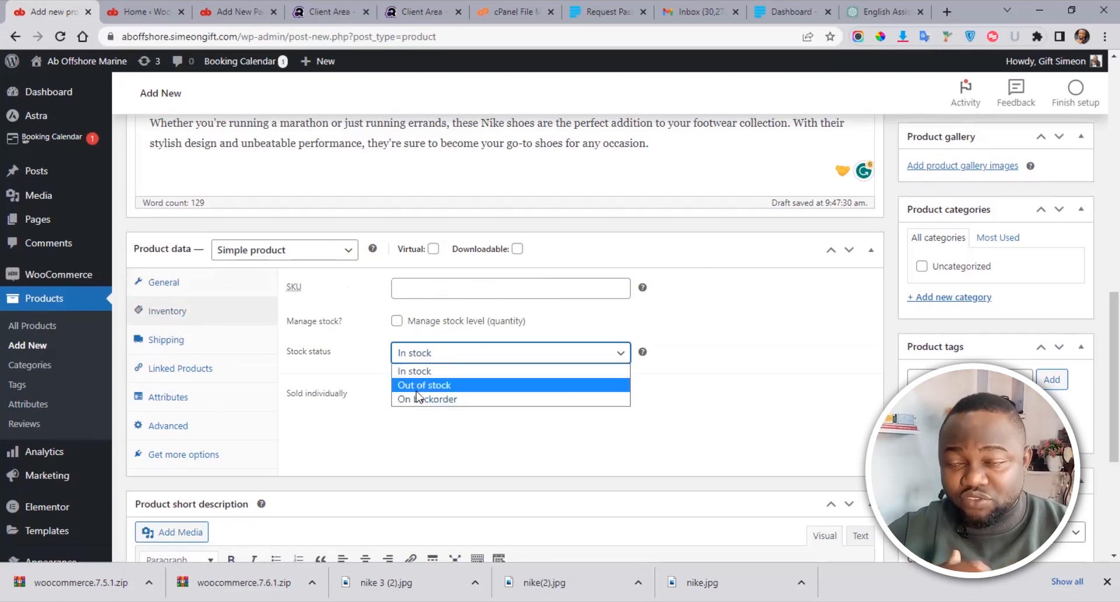
{"action": "left_click", "coordinate": [418, 386]}
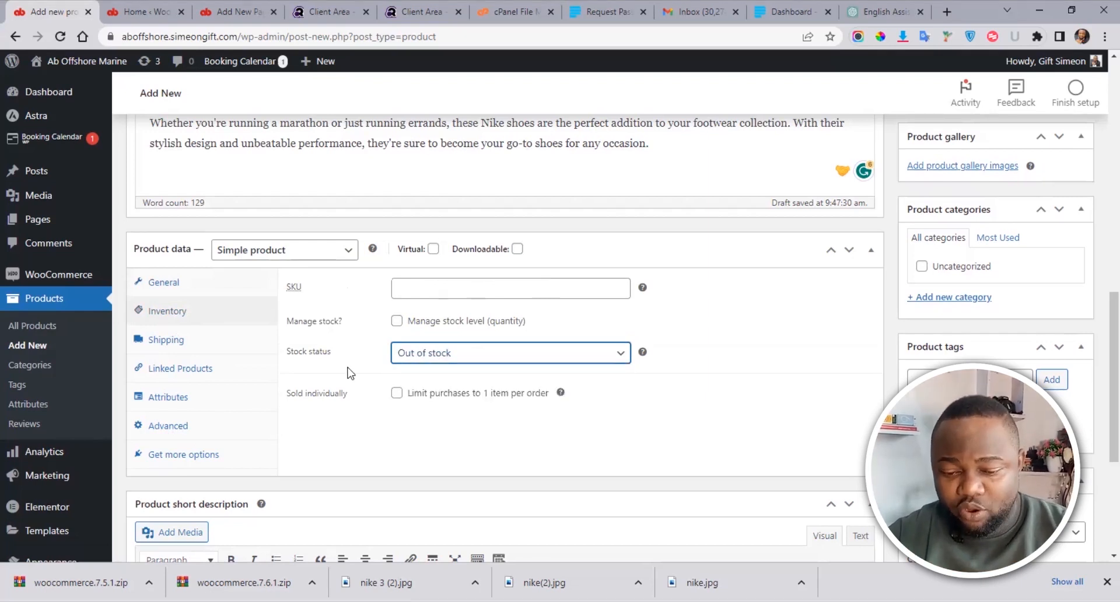
{"action": "left_click", "coordinate": [419, 363]}
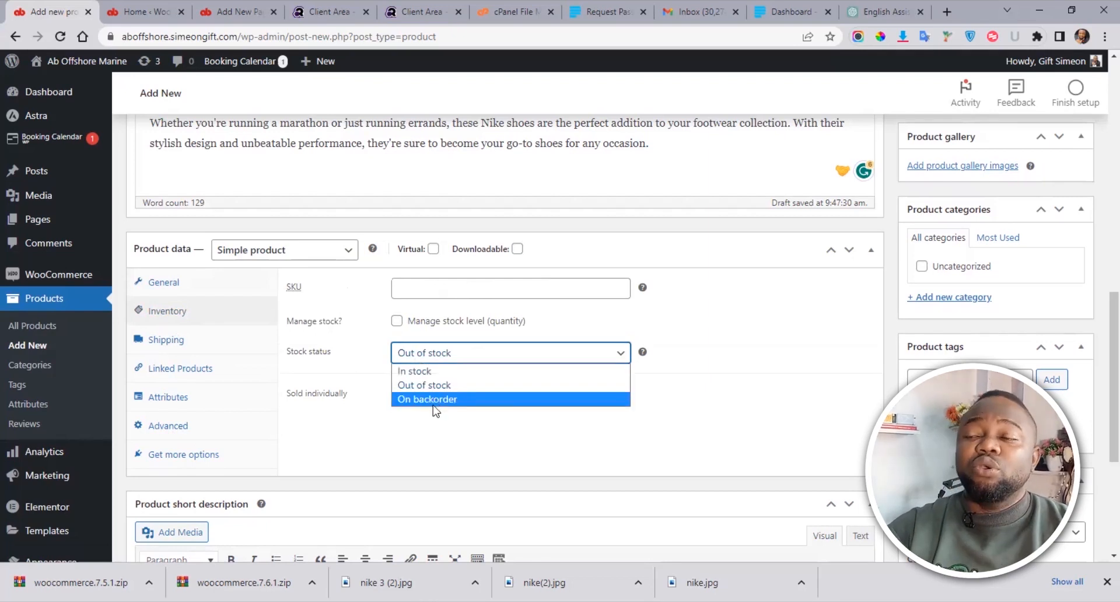
{"action": "left_click", "coordinate": [419, 427]}
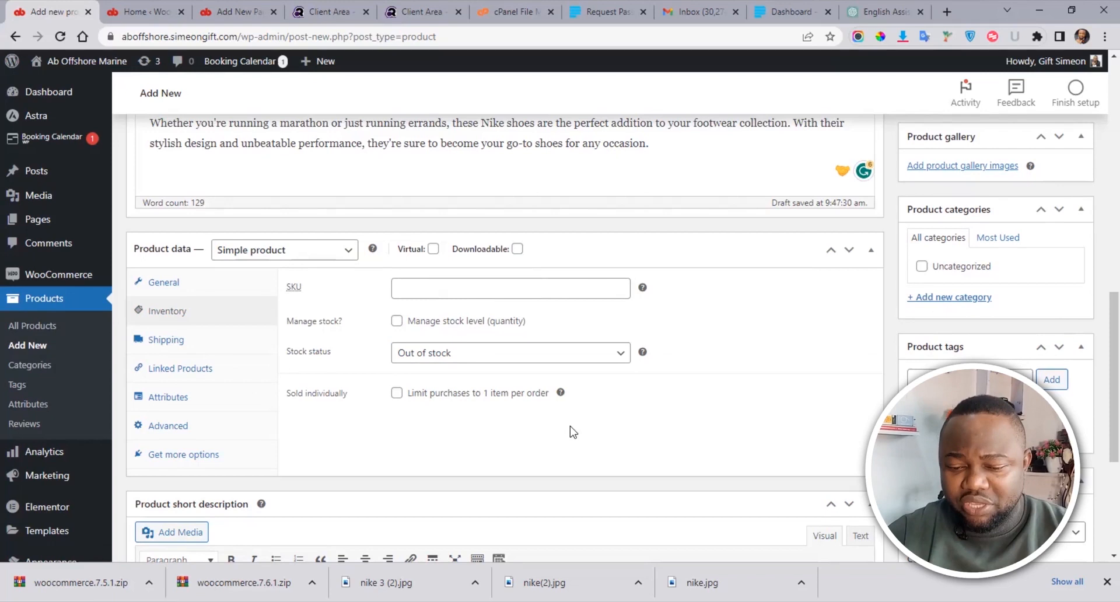
{"action": "left_click", "coordinate": [158, 341]}
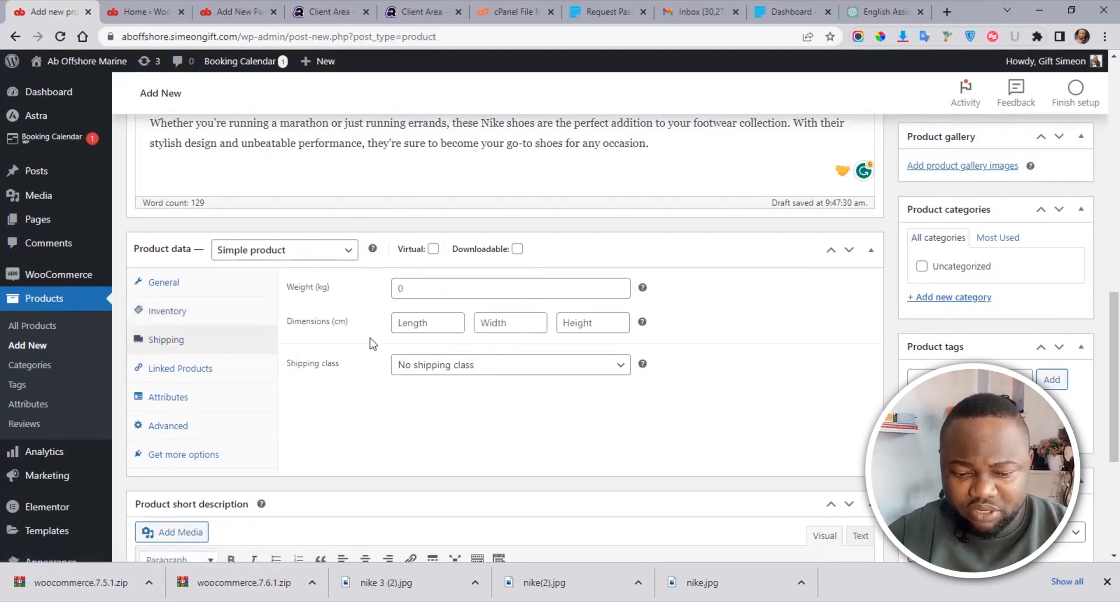
Step: Show the Linked Products tab and look over its empty Upsells and Cross-sells fields
{"action": "left_click", "coordinate": [173, 371]}
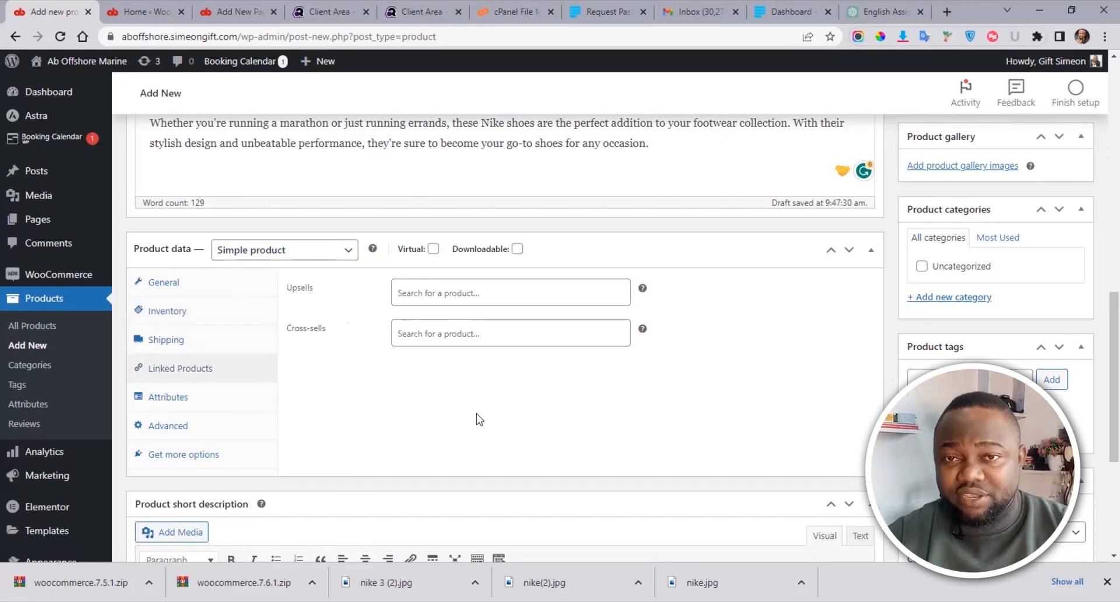
{"action": "double_click", "coordinate": [299, 288]}
{"action": "triple_click", "coordinate": [306, 328]}
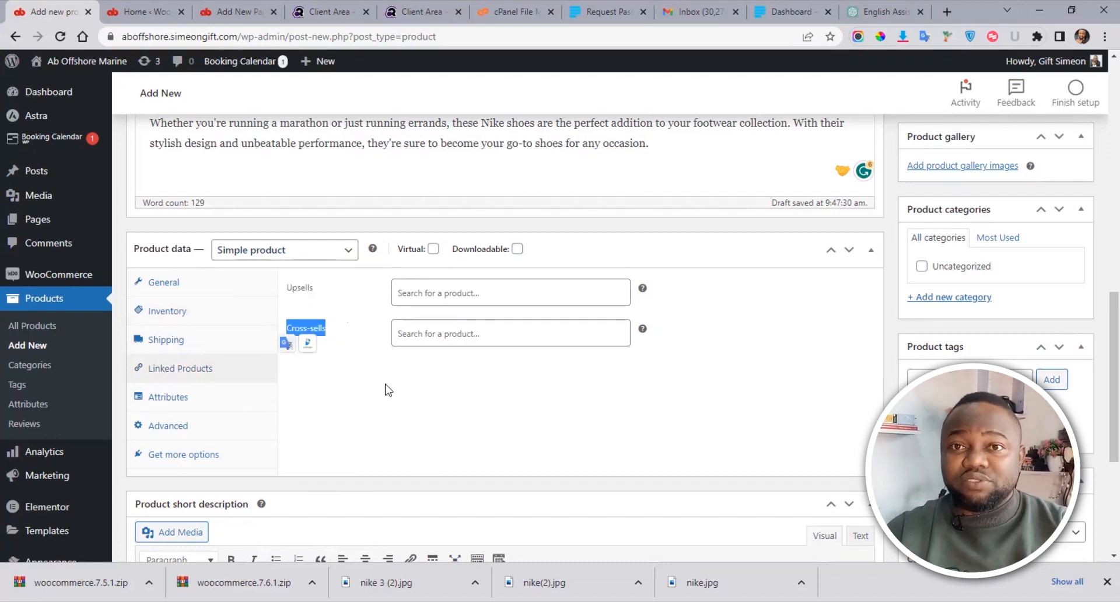
{"action": "left_click", "coordinate": [408, 403]}
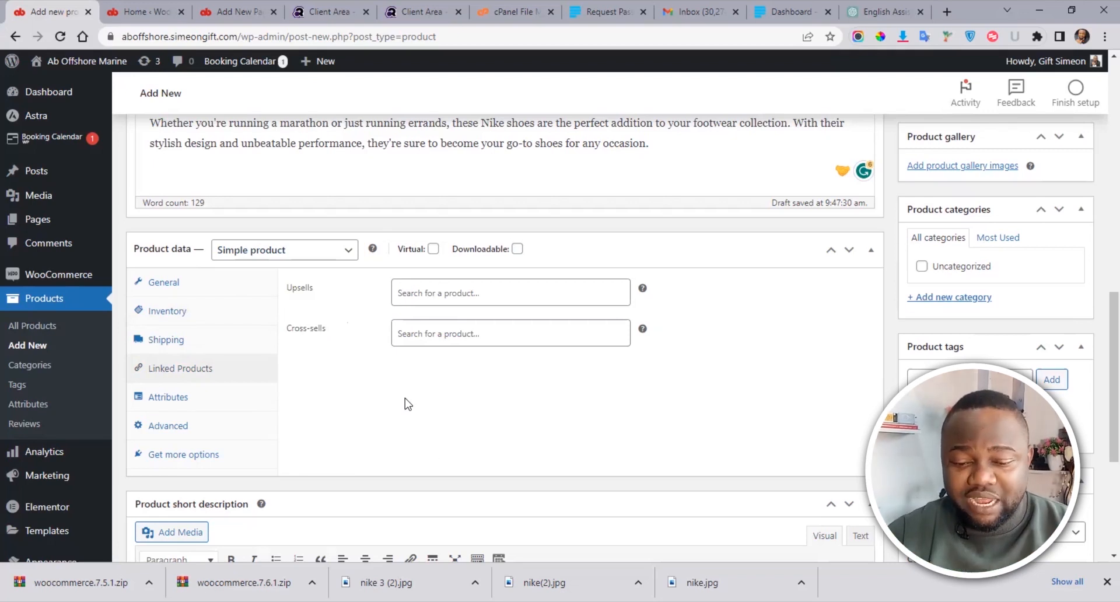
{"action": "left_click_drag", "start_coordinate": [341, 331], "coordinate": [285, 332]}
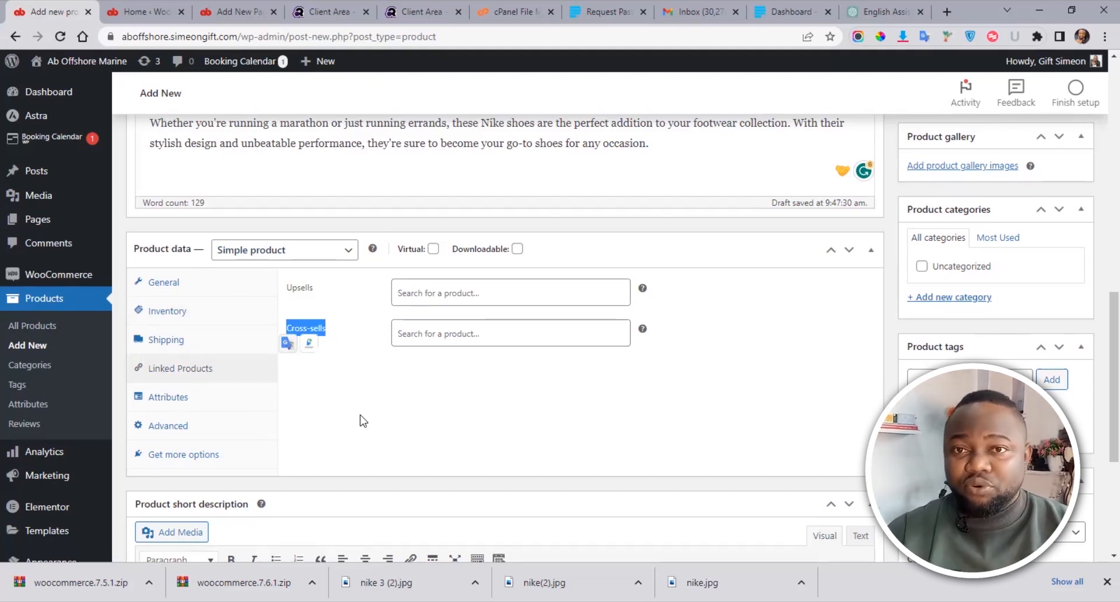
{"action": "left_click", "coordinate": [362, 420]}
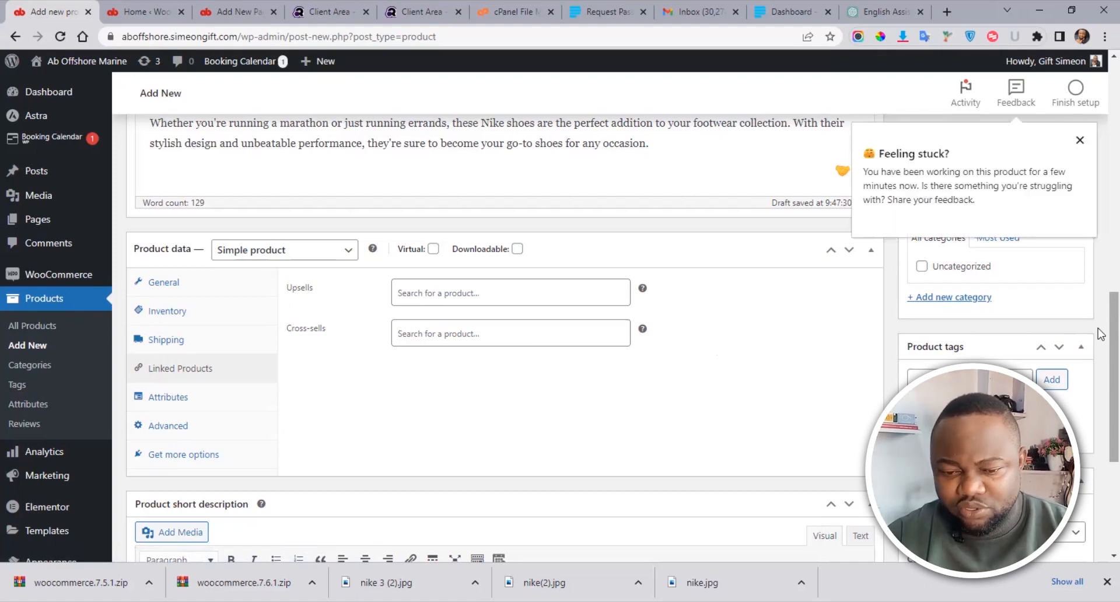
Step: Dismiss the 'Feeling stuck' feedback popup
{"action": "left_click", "coordinate": [1085, 143]}
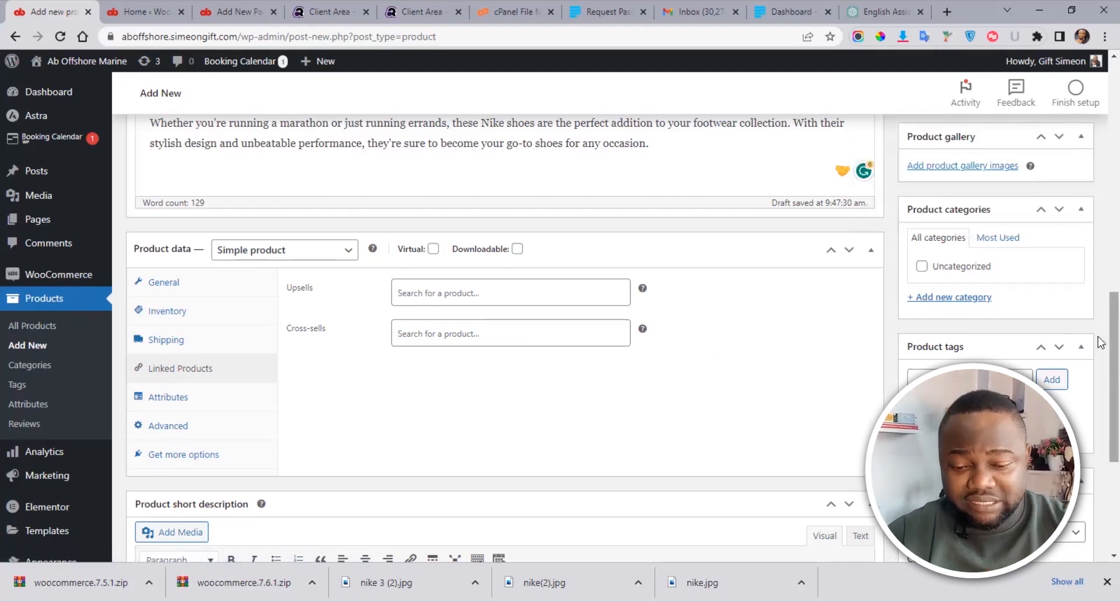
{"action": "scroll", "coordinate": [1100, 315], "scroll_direction": "up", "scroll_amount": 2}
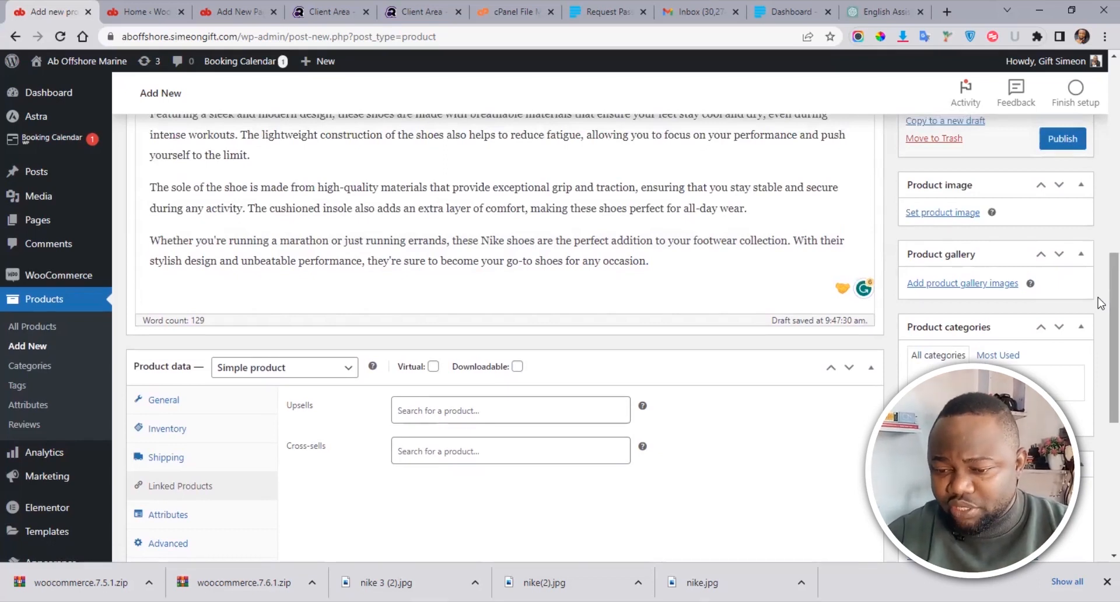
{"action": "scroll", "coordinate": [1100, 303], "scroll_direction": "up", "scroll_amount": 5}
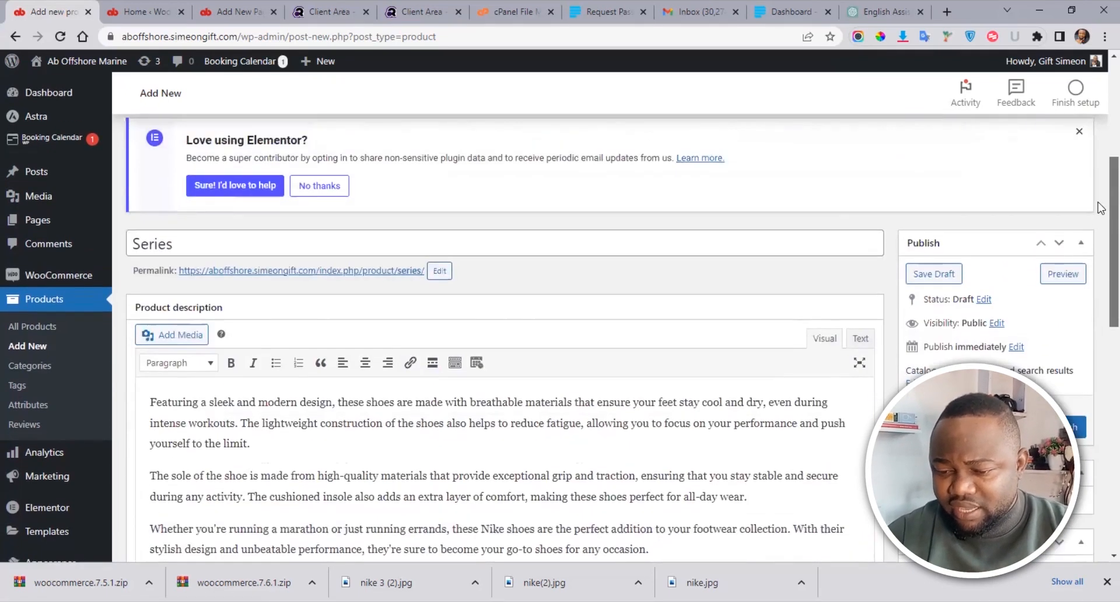
{"action": "scroll", "coordinate": [1100, 222], "scroll_direction": "down", "scroll_amount": 2}
{"action": "scroll", "coordinate": [1100, 286], "scroll_direction": "down", "scroll_amount": 1}
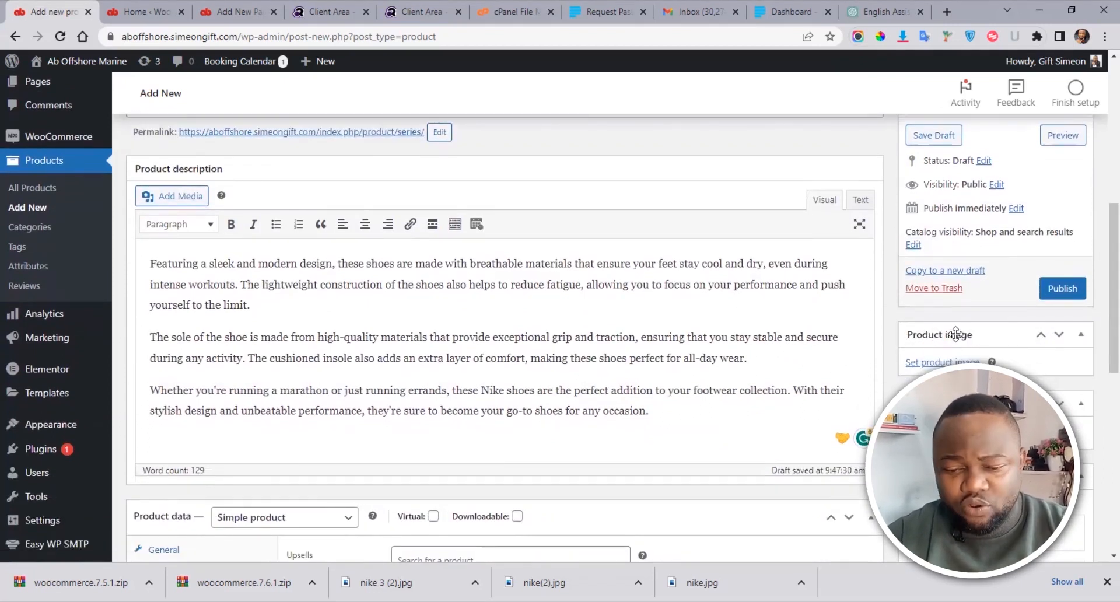
Step: Set the blue Nike sneaker, nike.jpg, from the Media Library as the product image
{"action": "left_click", "coordinate": [942, 362]}
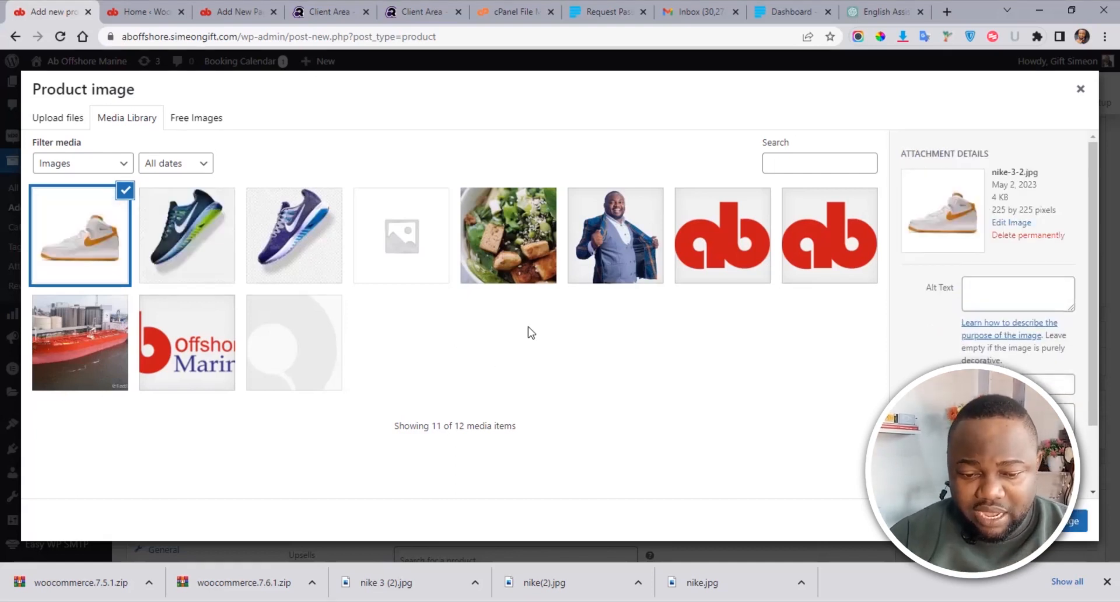
{"action": "left_click", "coordinate": [211, 246]}
{"action": "left_click", "coordinate": [1075, 520]}
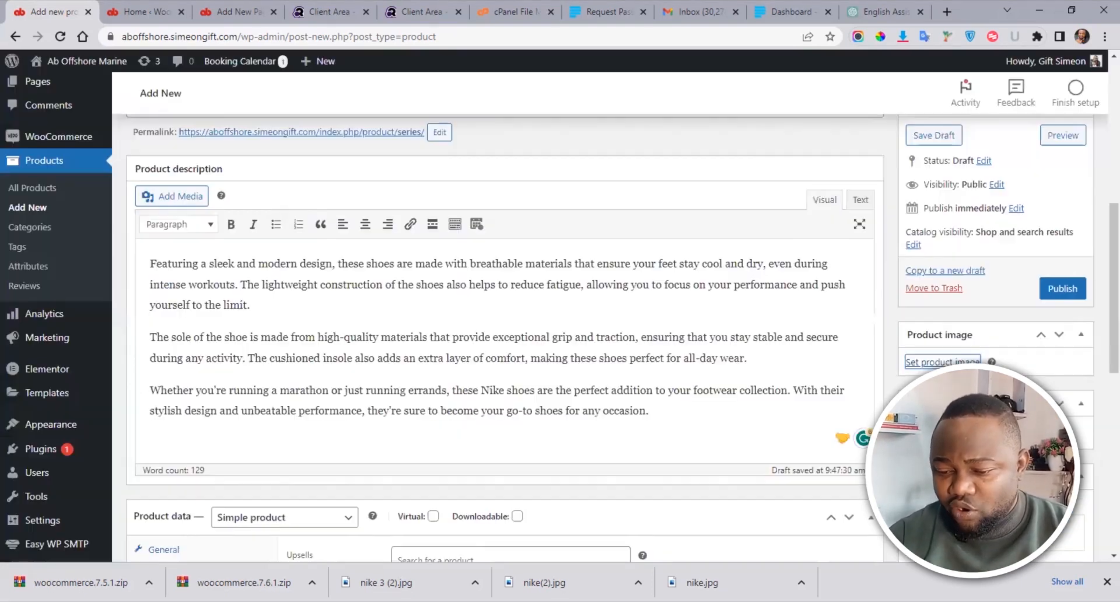
{"action": "scroll", "coordinate": [1100, 331], "scroll_direction": "down", "scroll_amount": 2}
{"action": "scroll", "coordinate": [1100, 331], "scroll_direction": "down", "scroll_amount": 2}
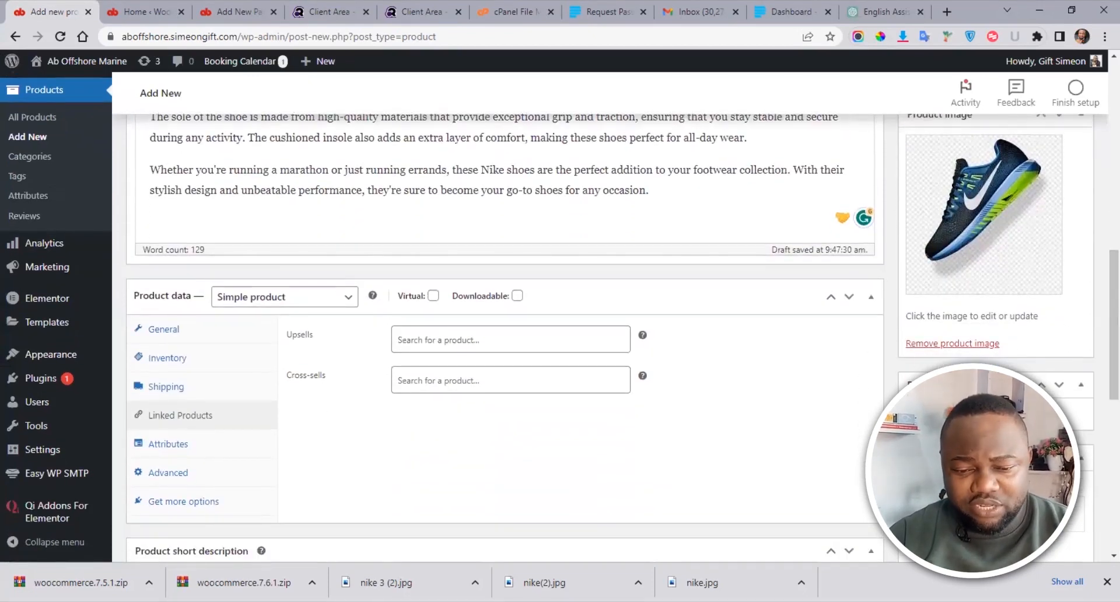
Step: Add nike2.jpg and nike-3-2.jpg to the product gallery, removing the duplicate purple sneaker
{"action": "left_click", "coordinate": [954, 414]}
{"action": "left_click", "coordinate": [95, 228]}
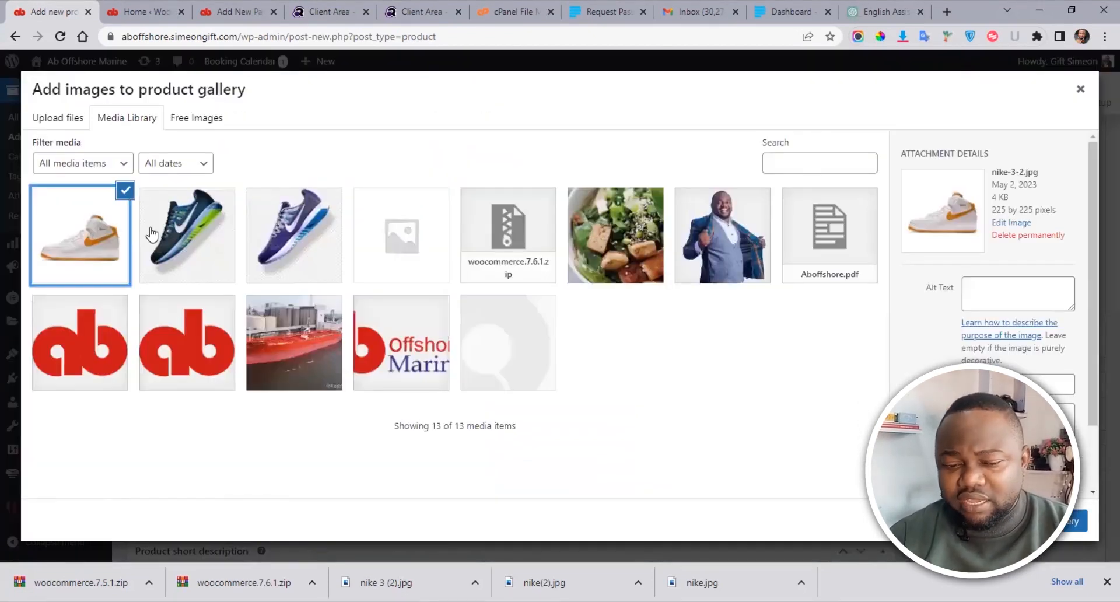
{"action": "left_click", "coordinate": [312, 240]}
{"action": "left_click", "coordinate": [1076, 520]}
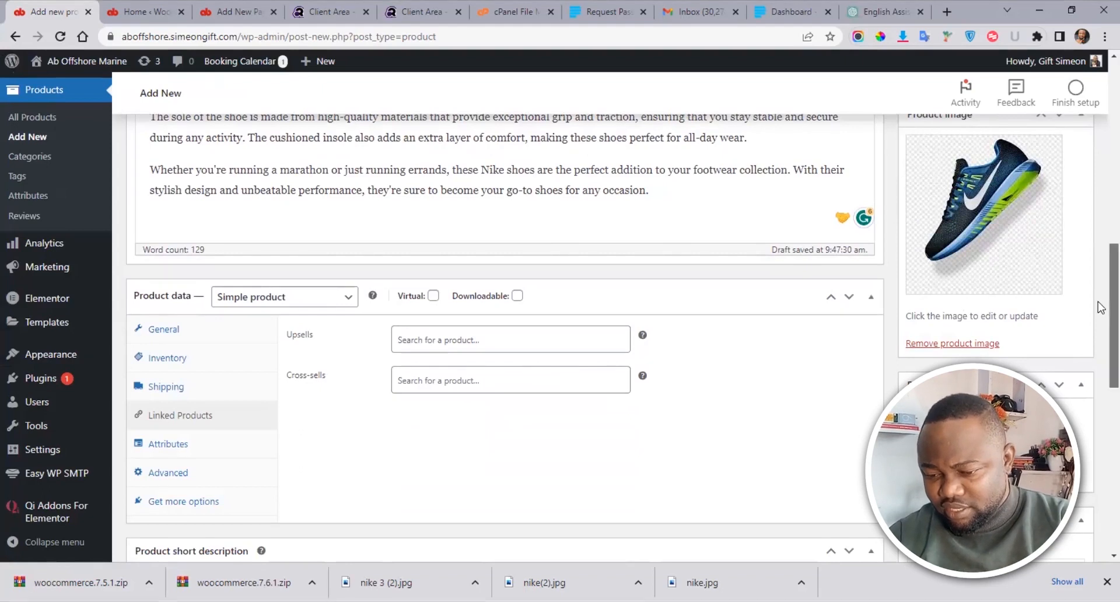
{"action": "scroll", "coordinate": [1100, 308], "scroll_direction": "down", "scroll_amount": 1}
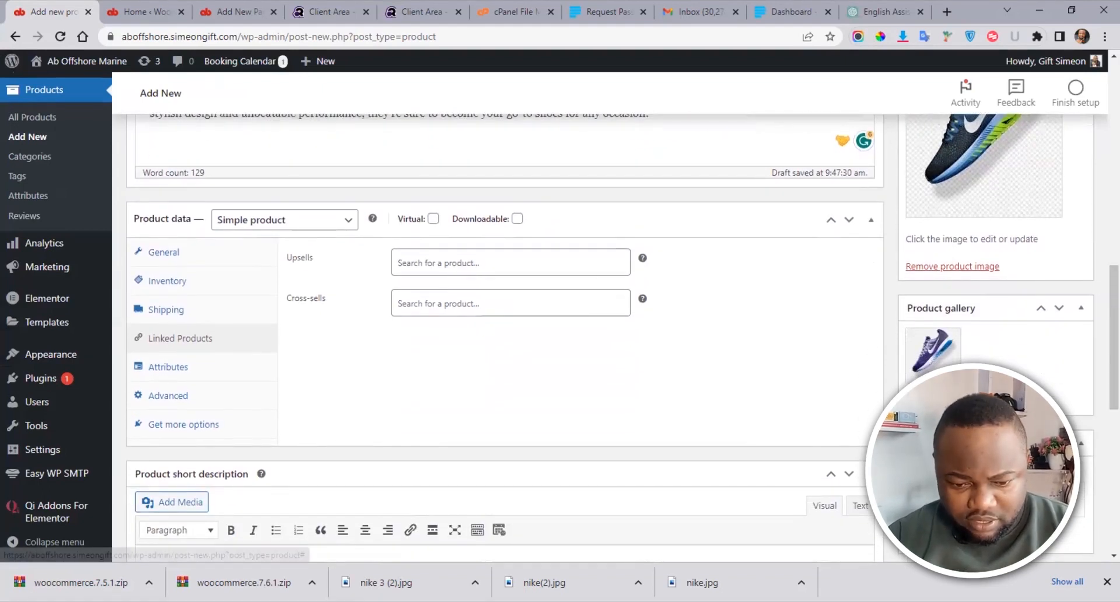
{"action": "left_click", "coordinate": [939, 398]}
{"action": "left_click", "coordinate": [266, 244]}
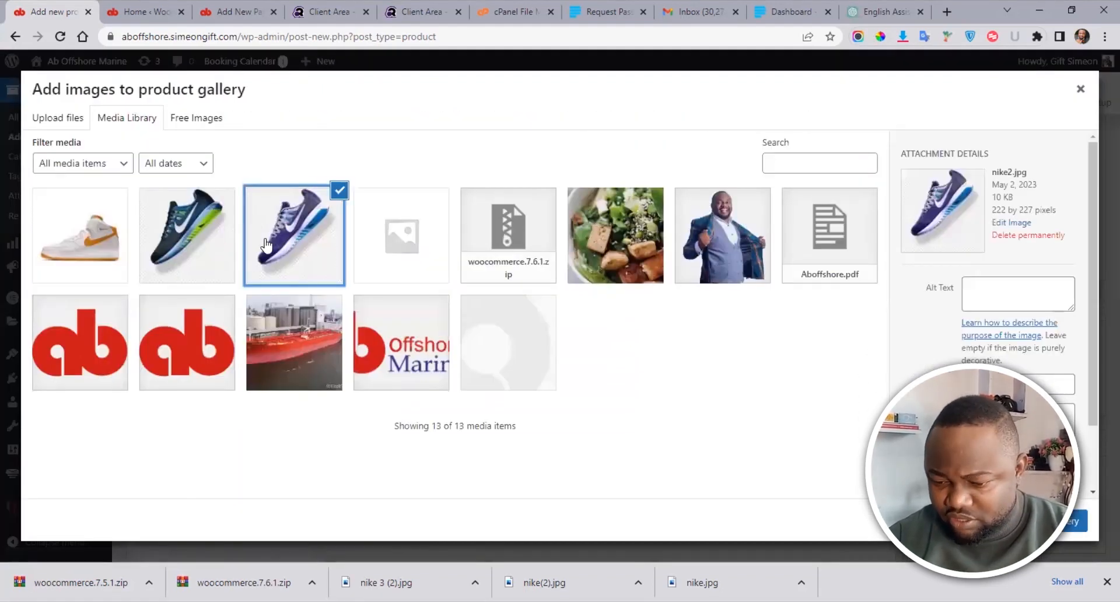
{"action": "left_click", "coordinate": [81, 239]}
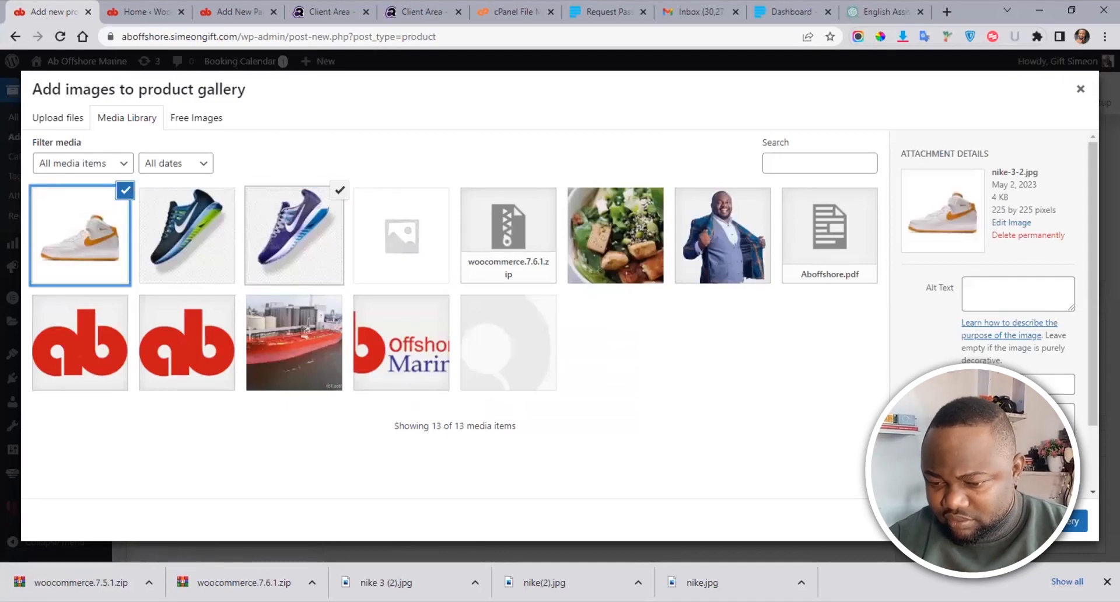
{"action": "left_click", "coordinate": [1075, 521]}
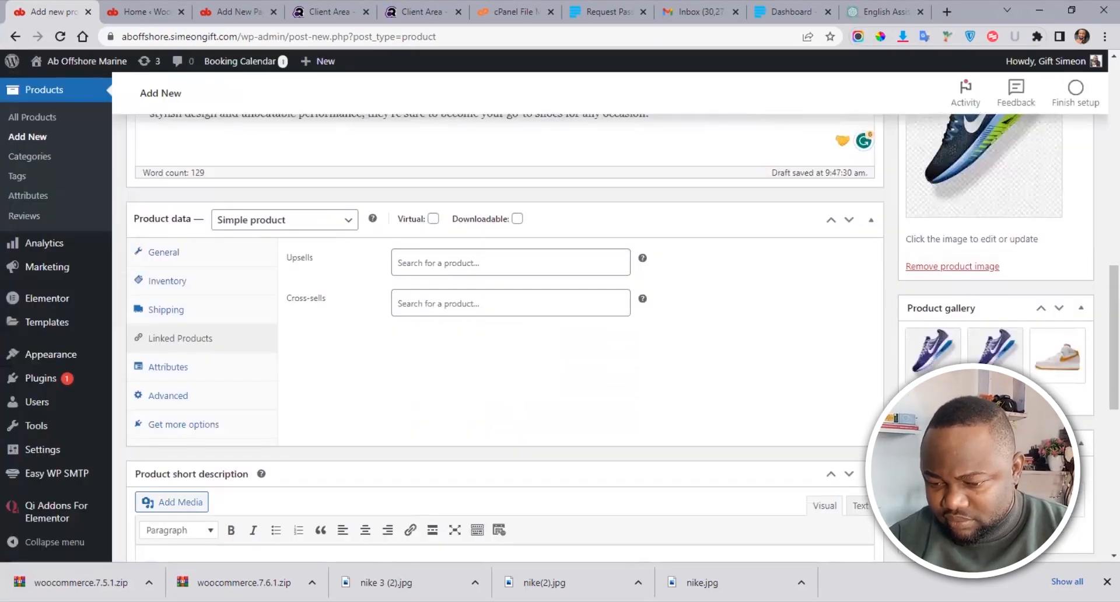
{"action": "left_click", "coordinate": [1018, 329]}
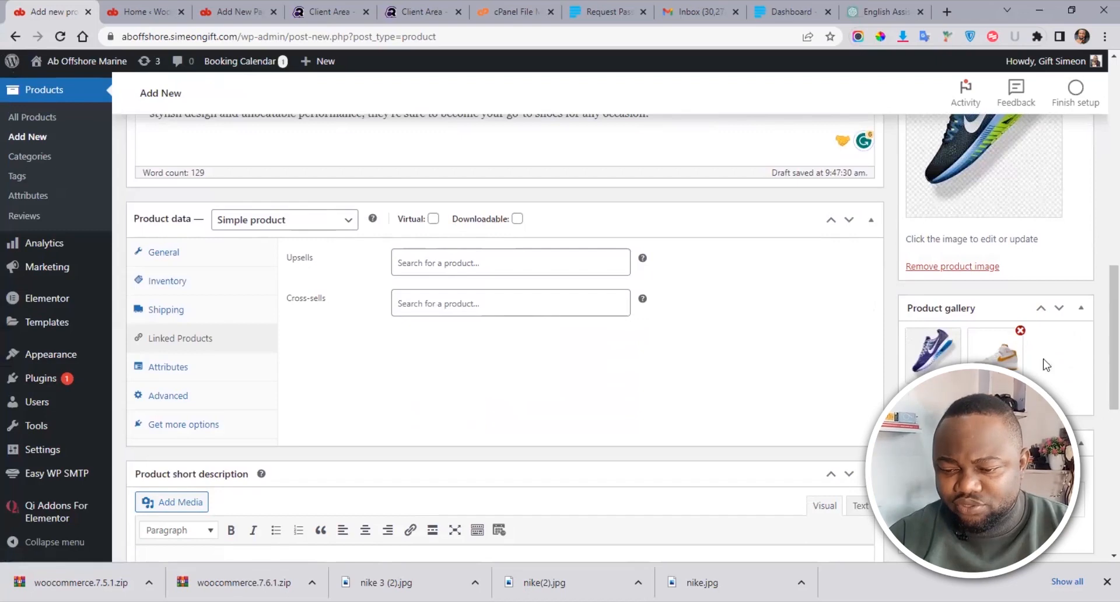
Step: Publish the Series product, giving it the live permalink /product/series/
{"action": "scroll", "coordinate": [1100, 388], "scroll_direction": "down", "scroll_amount": 9}
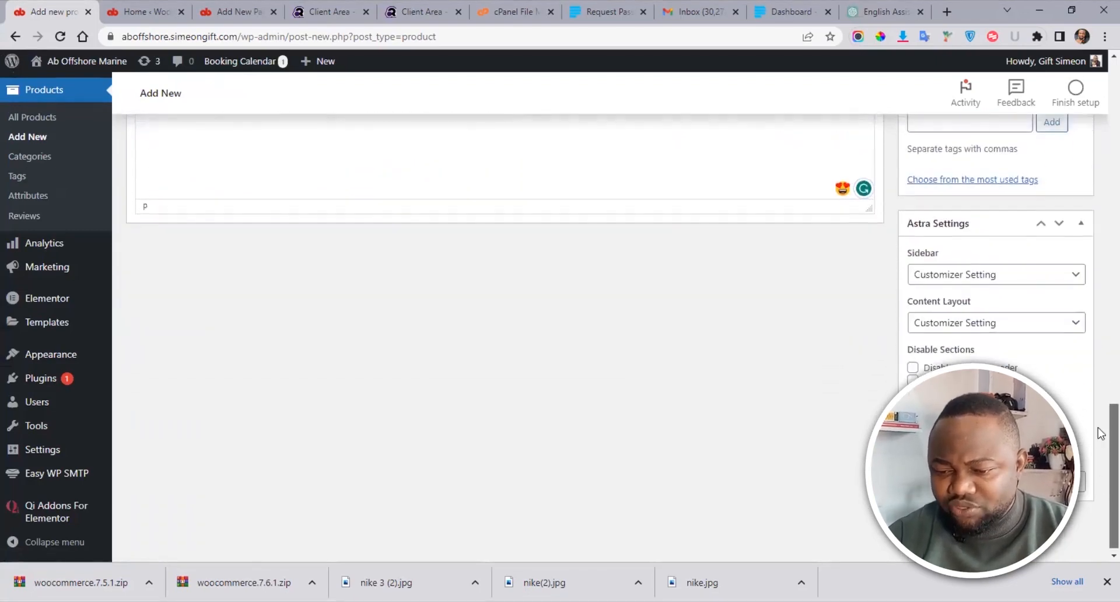
{"action": "scroll", "coordinate": [1100, 433], "scroll_direction": "up", "scroll_amount": 8}
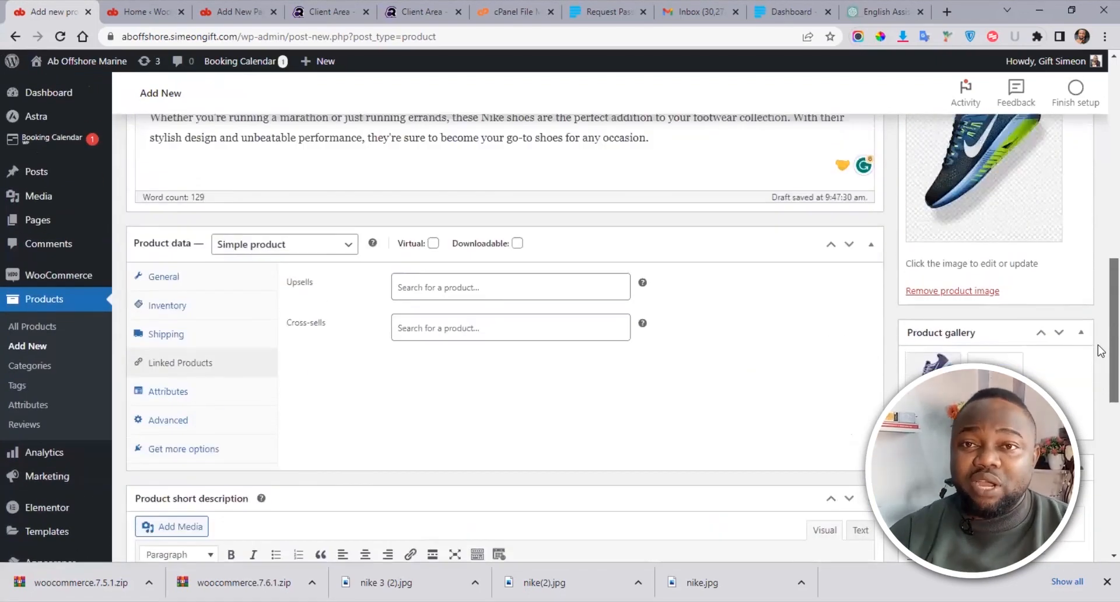
{"action": "scroll", "coordinate": [1099, 350], "scroll_direction": "up", "scroll_amount": 5}
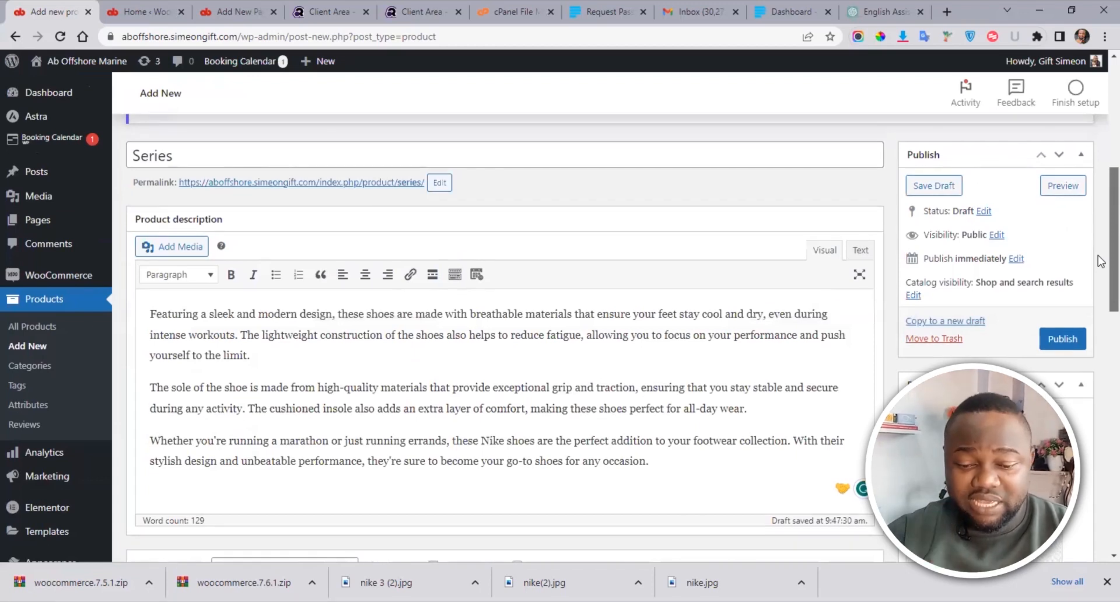
{"action": "scroll", "coordinate": [1100, 245], "scroll_direction": "up", "scroll_amount": 4}
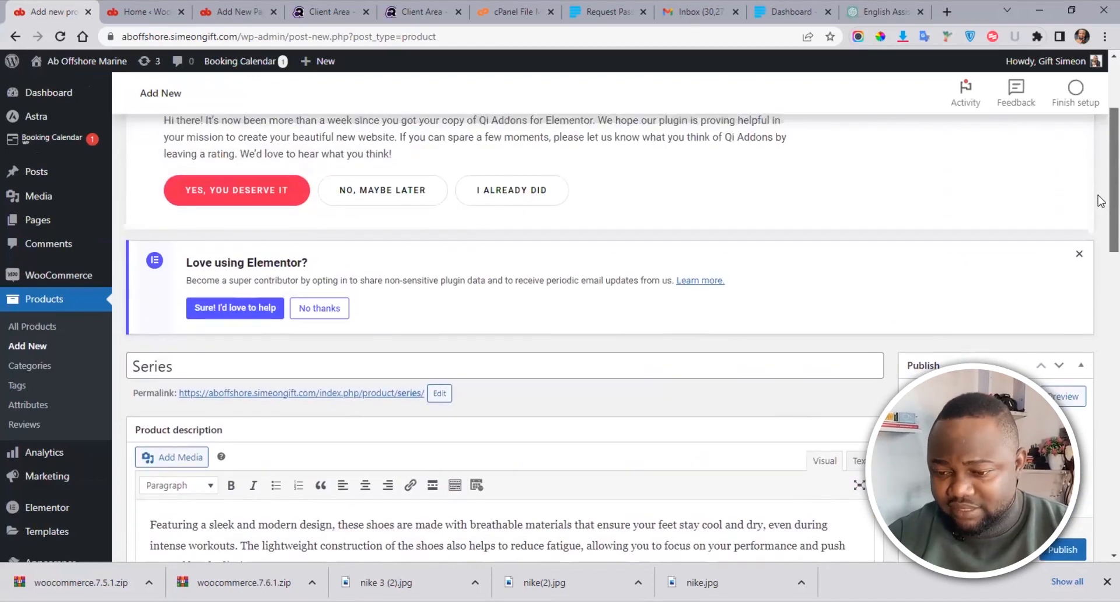
{"action": "scroll", "coordinate": [1099, 193], "scroll_direction": "down", "scroll_amount": 1}
{"action": "scroll", "coordinate": [1100, 174], "scroll_direction": "up", "scroll_amount": 4}
{"action": "scroll", "coordinate": [1099, 279], "scroll_direction": "down", "scroll_amount": 8}
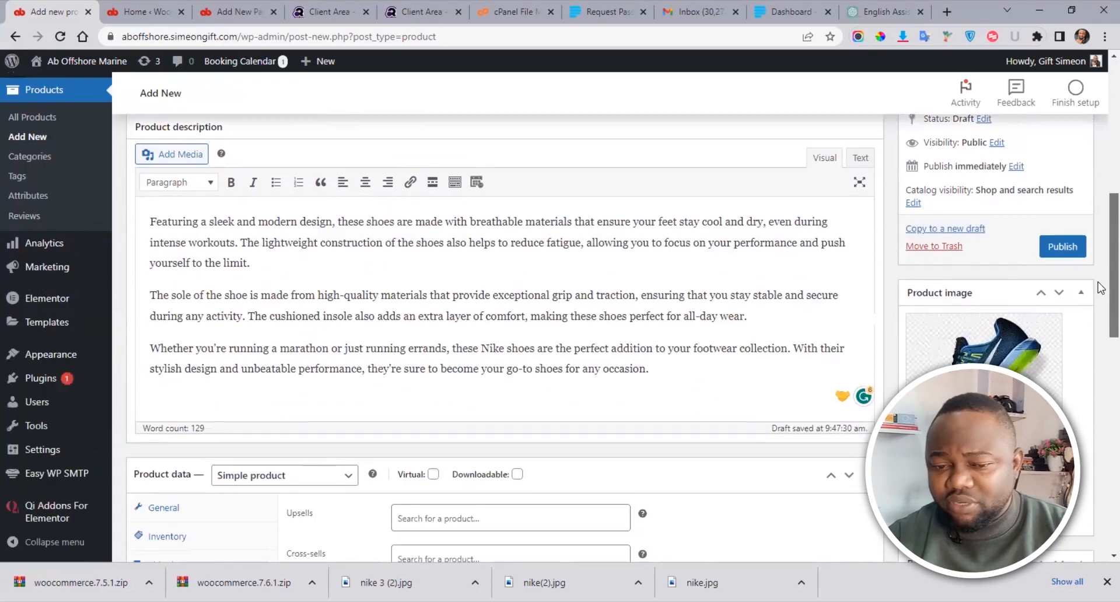
{"action": "left_click", "coordinate": [1060, 240]}
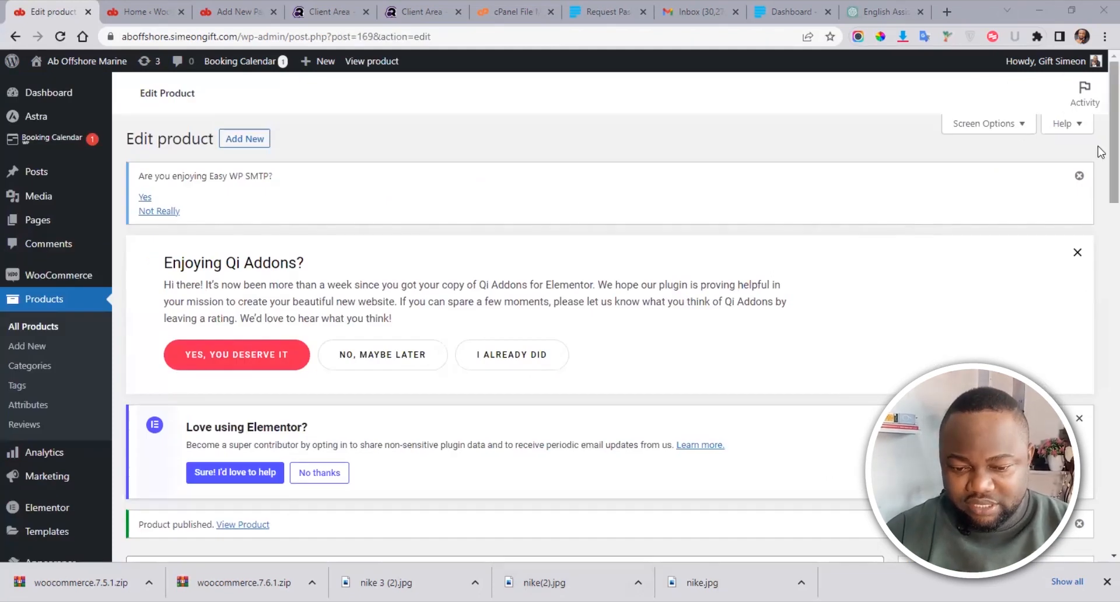
{"action": "left_click_drag", "start_coordinate": [1113, 147], "coordinate": [1112, 219]}
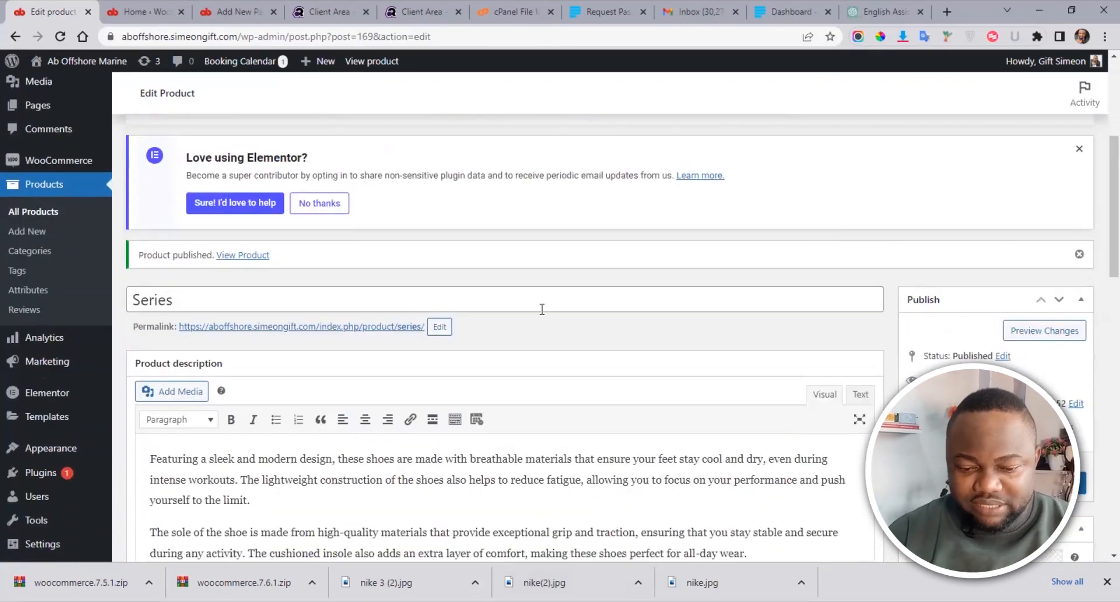
Step: Open /product/series/ in a new tab and check its ₦19,500.00 sale price and Out of stock status
{"action": "right_click", "coordinate": [310, 328]}
{"action": "key", "text": "Escape"}
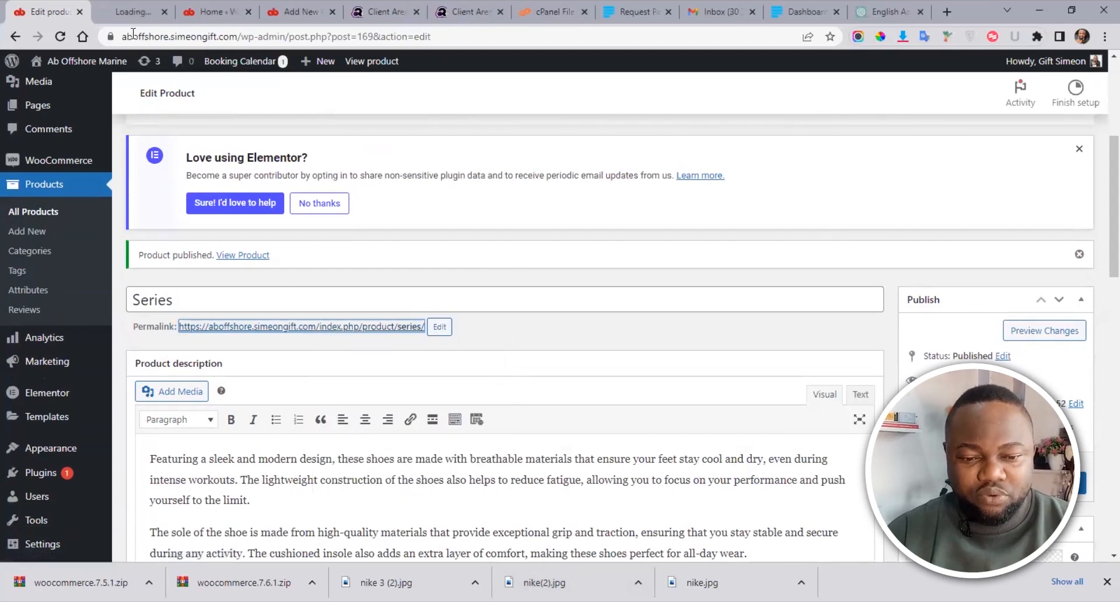
{"action": "left_click", "coordinate": [129, 2]}
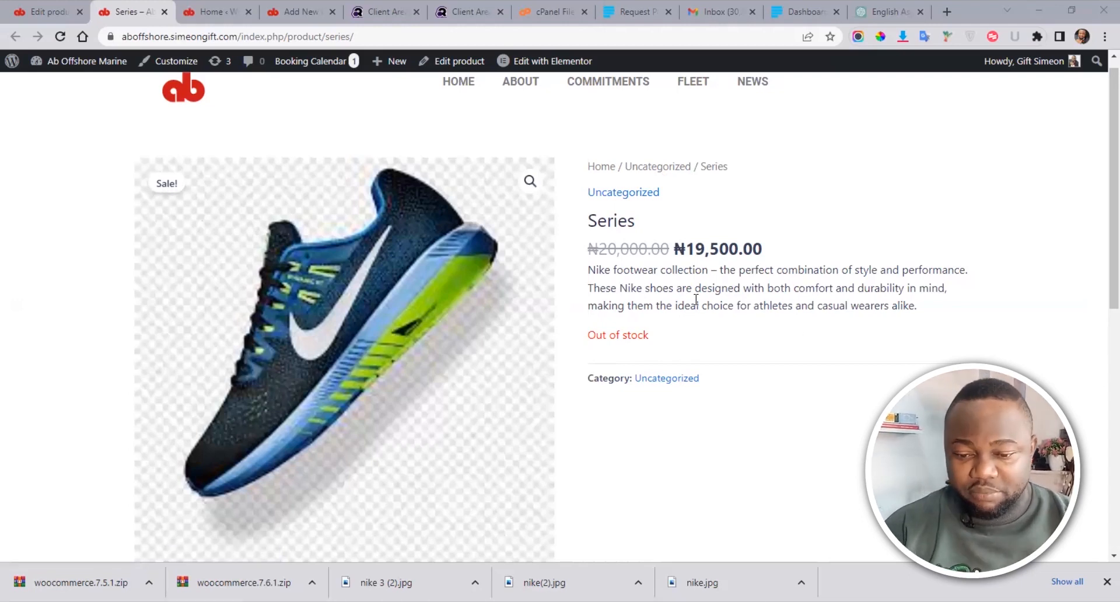
{"action": "left_click_drag", "start_coordinate": [588, 252], "coordinate": [782, 377]}
{"action": "left_click", "coordinate": [782, 377]}
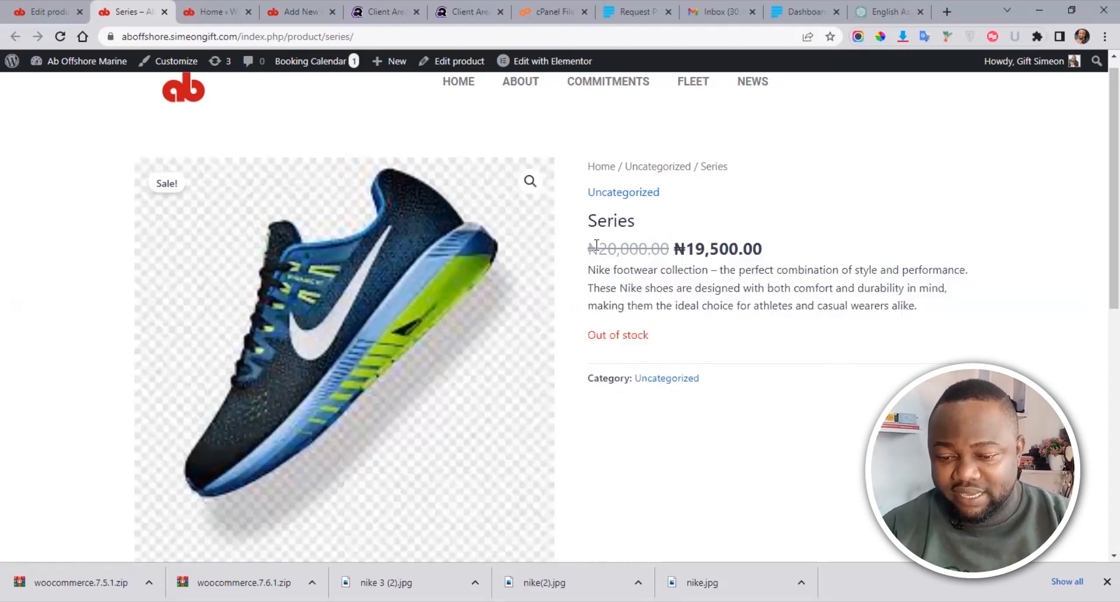
{"action": "left_click_drag", "start_coordinate": [669, 250], "coordinate": [586, 252]}
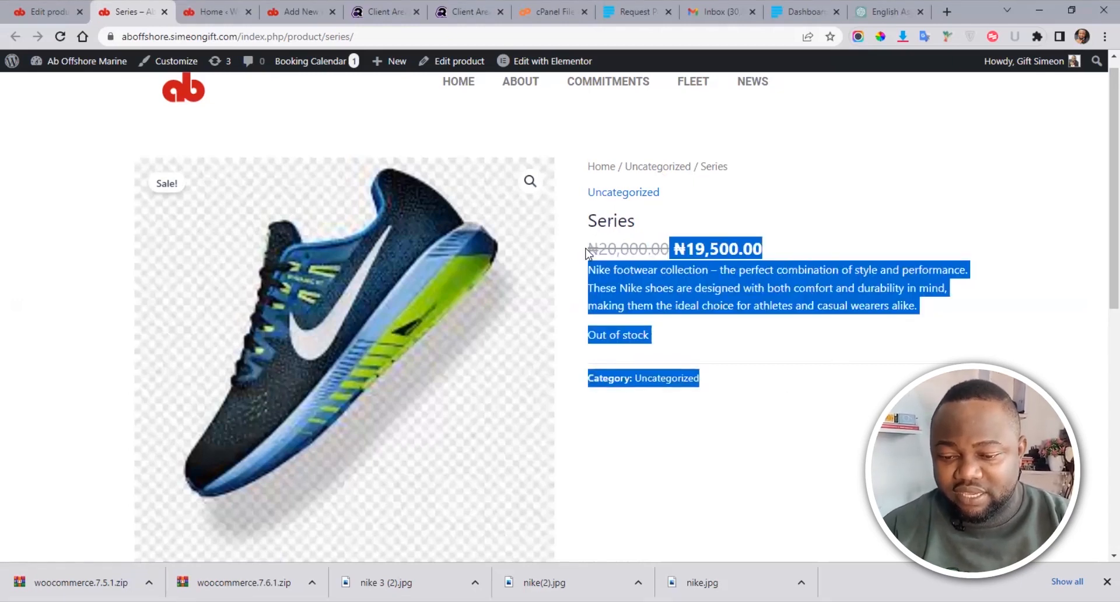
{"action": "left_click", "coordinate": [811, 246]}
{"action": "left_click_drag", "start_coordinate": [772, 249], "coordinate": [674, 250]}
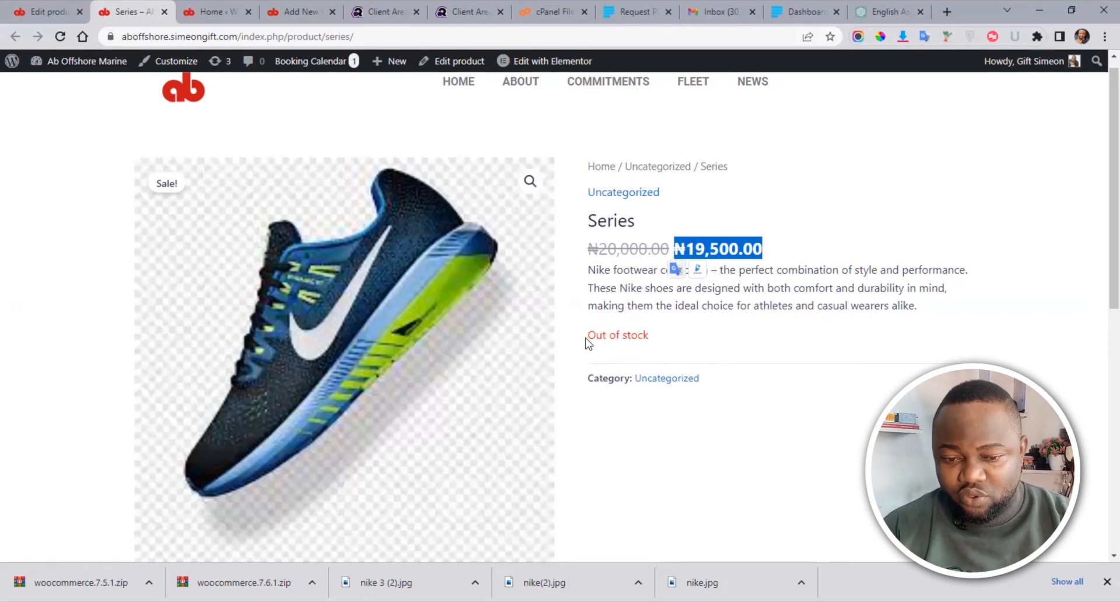
Step: Back in the product editor, set the Inventory stock status to In stock
{"action": "left_click", "coordinate": [41, 7]}
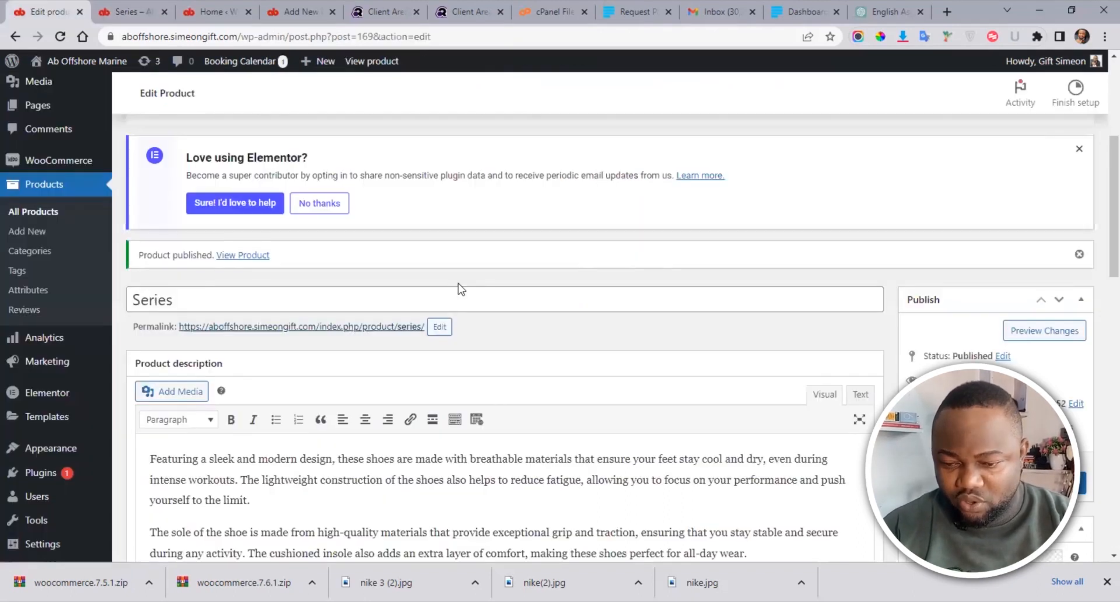
{"action": "scroll", "coordinate": [1101, 192], "scroll_direction": "down", "scroll_amount": 9}
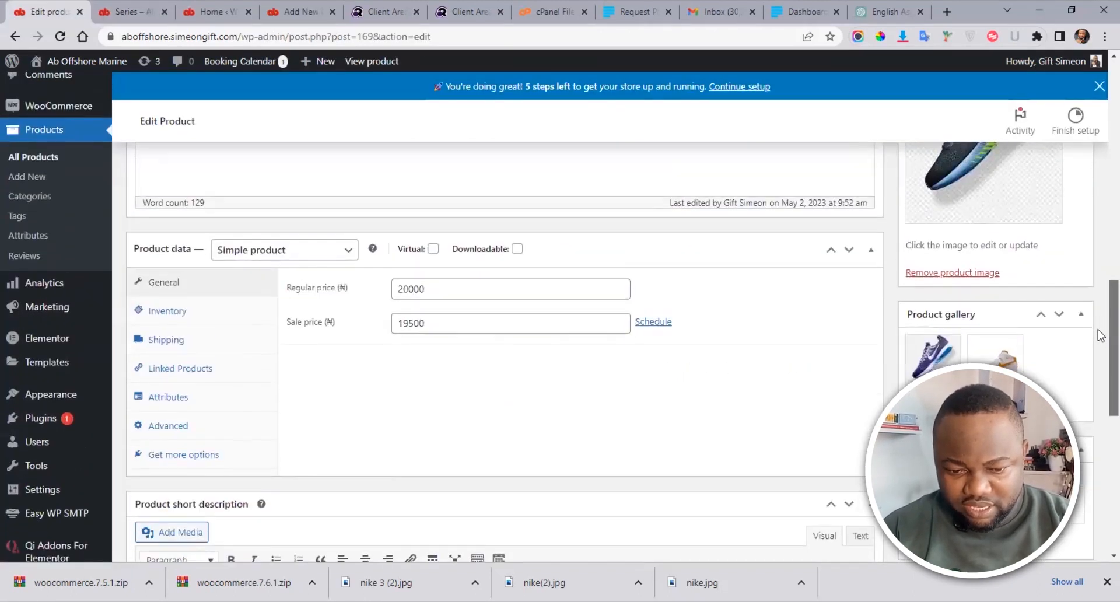
{"action": "left_click_drag", "start_coordinate": [1097, 330], "coordinate": [1097, 328]}
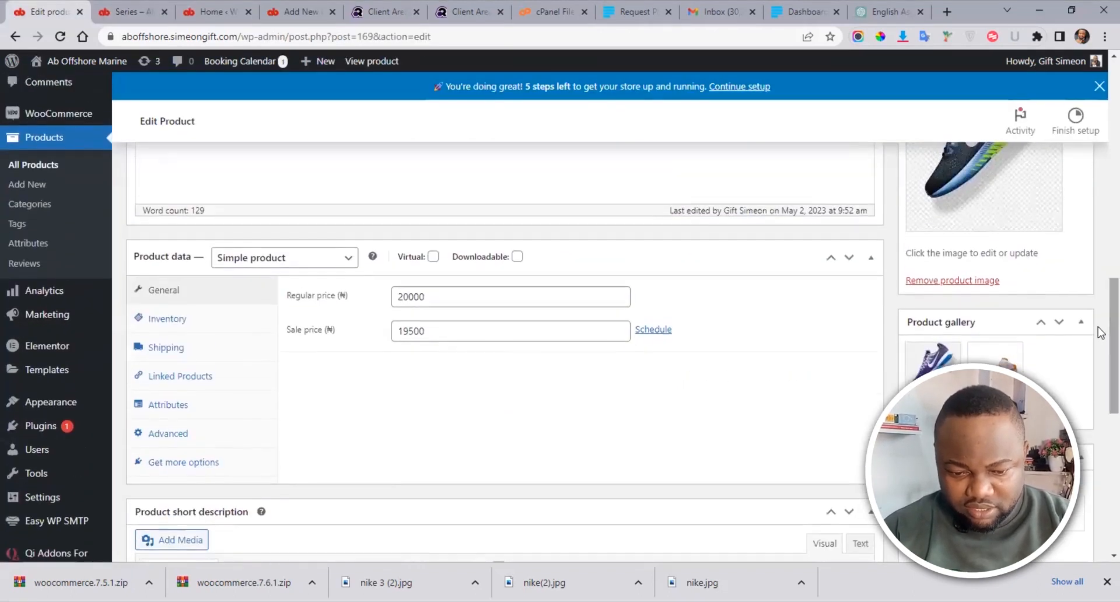
{"action": "left_click", "coordinate": [165, 319]}
{"action": "left_click", "coordinate": [498, 362]}
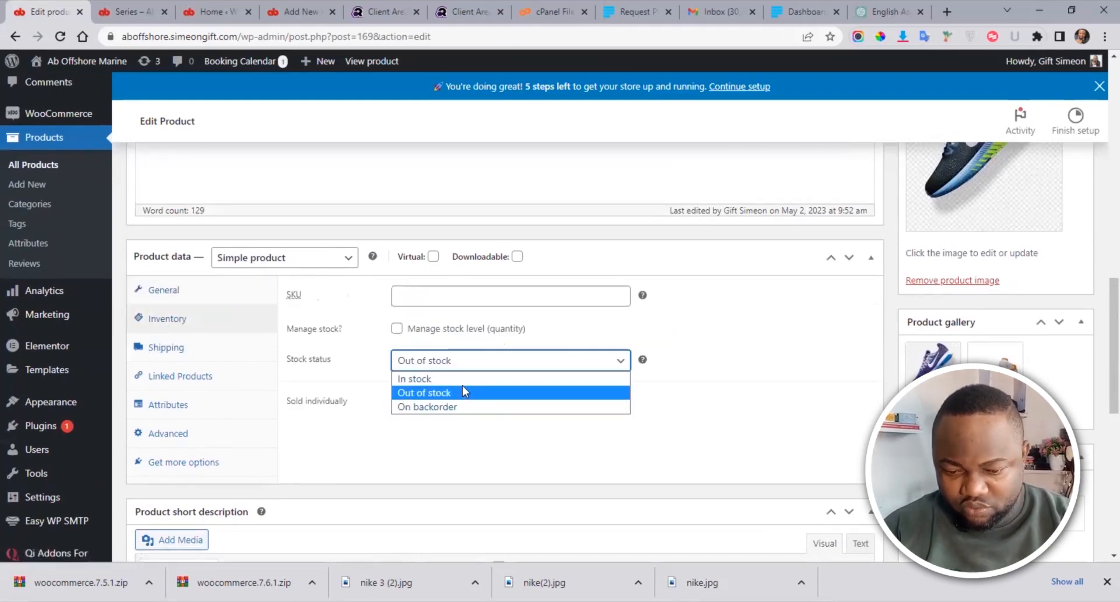
{"action": "left_click", "coordinate": [432, 379]}
{"action": "left_click_drag", "start_coordinate": [1103, 280], "coordinate": [1101, 386]}
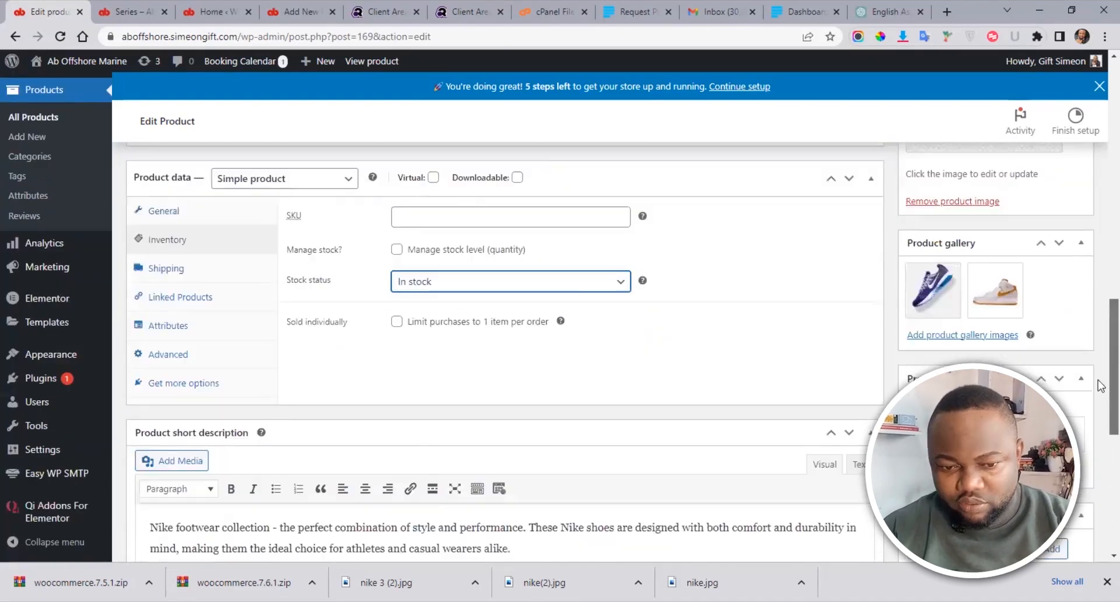
{"action": "scroll", "coordinate": [1100, 350], "scroll_direction": "down", "scroll_amount": 2}
{"action": "scroll", "coordinate": [1099, 344], "scroll_direction": "down", "scroll_amount": 6}
{"action": "scroll", "coordinate": [1099, 334], "scroll_direction": "up", "scroll_amount": 9}
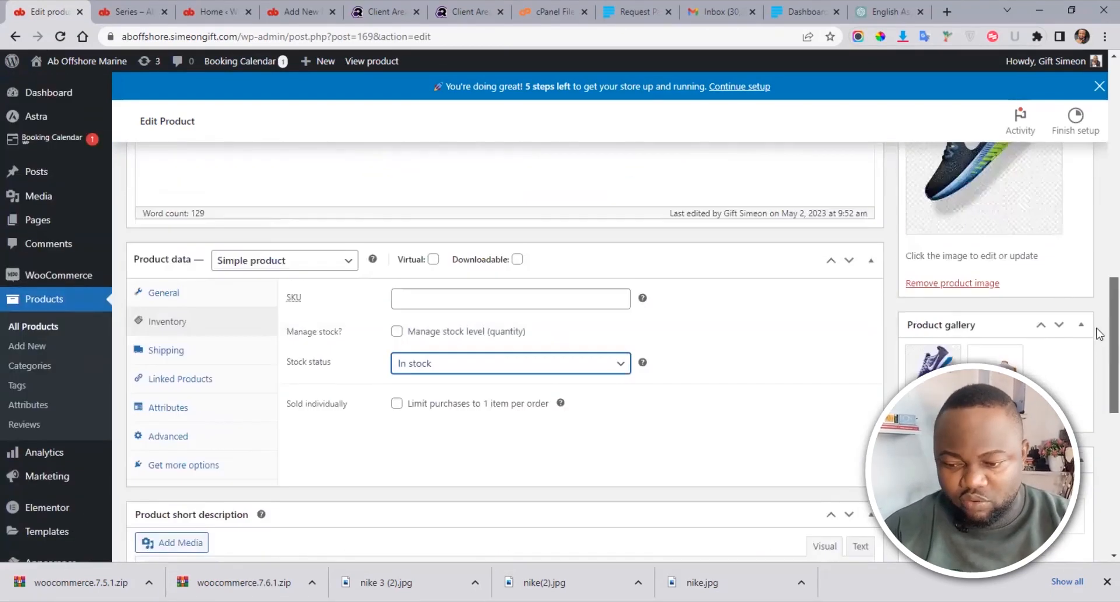
{"action": "scroll", "coordinate": [1099, 334], "scroll_direction": "up", "scroll_amount": 10}
Step: Scroll through the live Series product page, reviewing its ₦19,500.00 price and description
{"action": "left_click", "coordinate": [130, 12]}
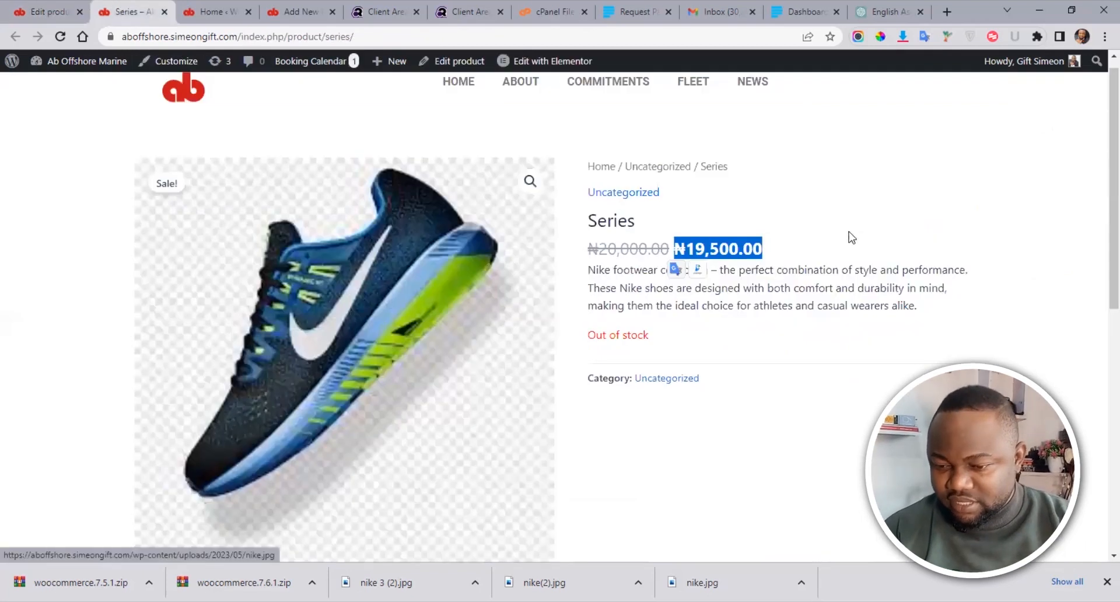
{"action": "left_click", "coordinate": [1090, 232]}
{"action": "scroll", "coordinate": [1097, 268], "scroll_direction": "down", "scroll_amount": 3}
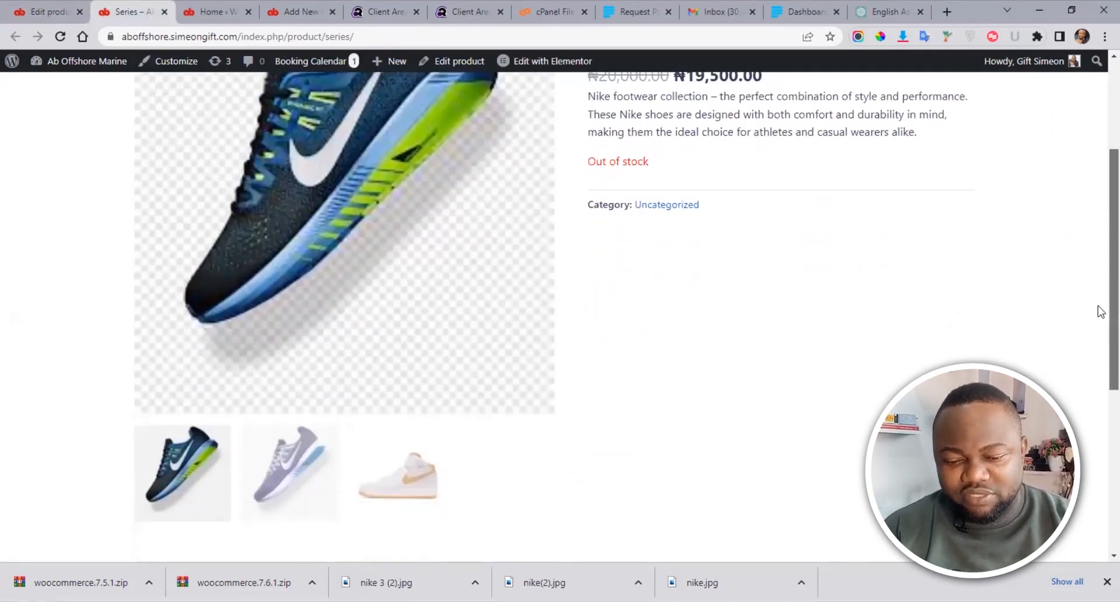
{"action": "scroll", "coordinate": [1099, 350], "scroll_direction": "down", "scroll_amount": 2}
{"action": "scroll", "coordinate": [1098, 324], "scroll_direction": "up", "scroll_amount": 4}
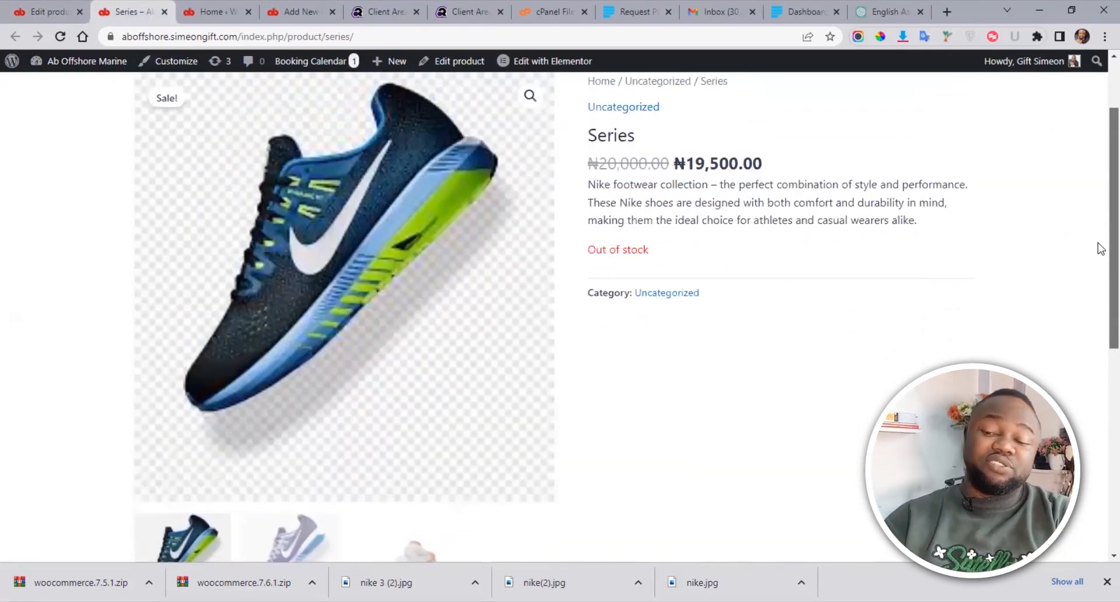
{"action": "scroll", "coordinate": [1099, 248], "scroll_direction": "up", "scroll_amount": 1}
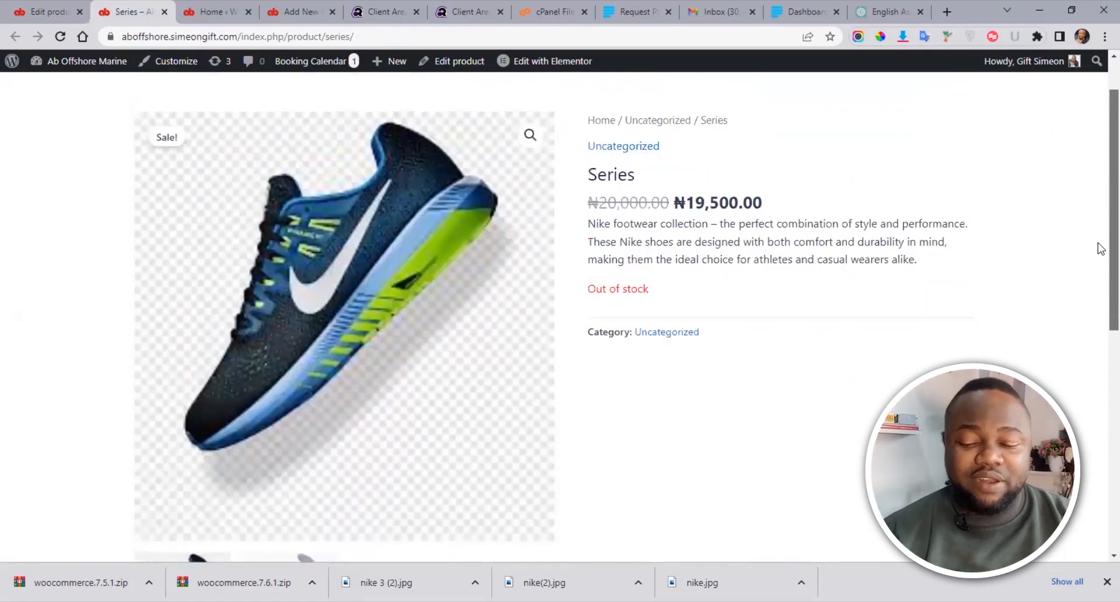
{"action": "scroll", "coordinate": [1099, 321], "scroll_direction": "down", "scroll_amount": 7}
{"action": "scroll", "coordinate": [1097, 466], "scroll_direction": "up", "scroll_amount": 7}
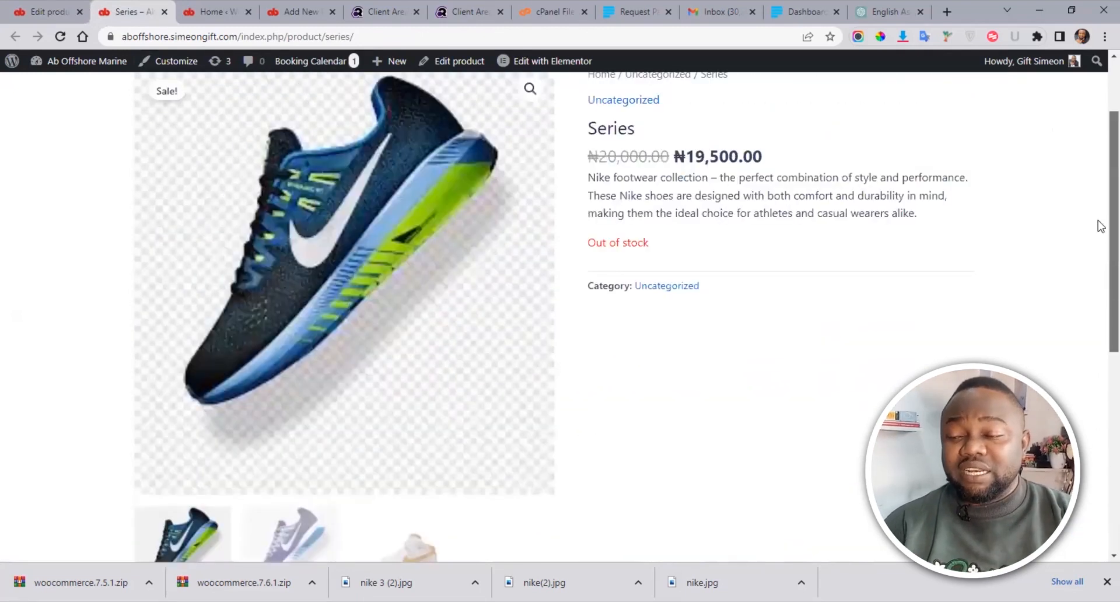
{"action": "scroll", "coordinate": [1100, 227], "scroll_direction": "up", "scroll_amount": 2}
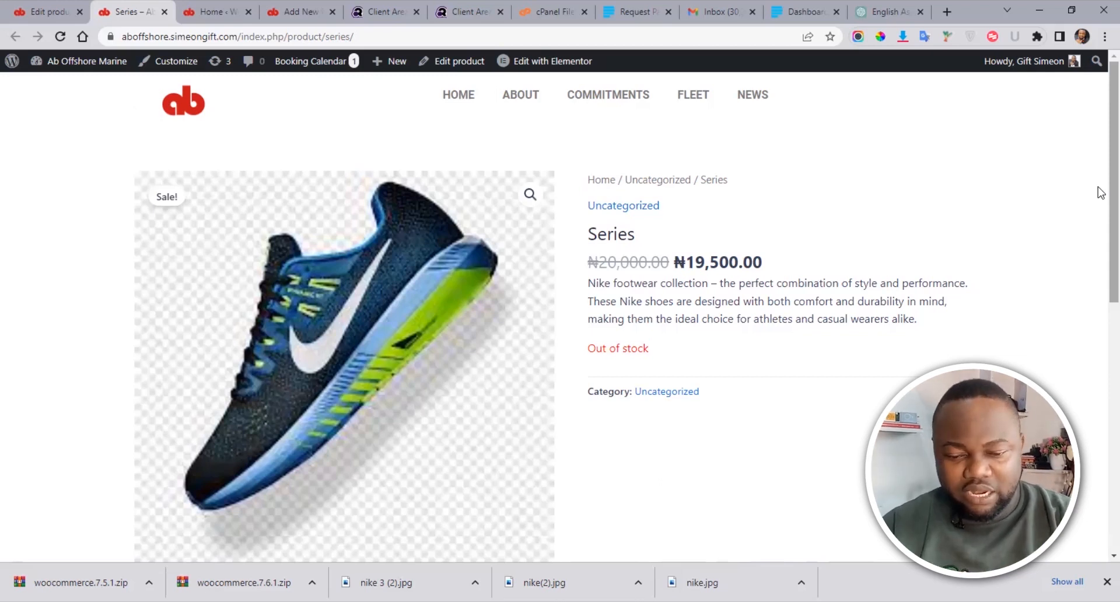
{"action": "scroll", "coordinate": [1099, 204], "scroll_direction": "down", "scroll_amount": 2}
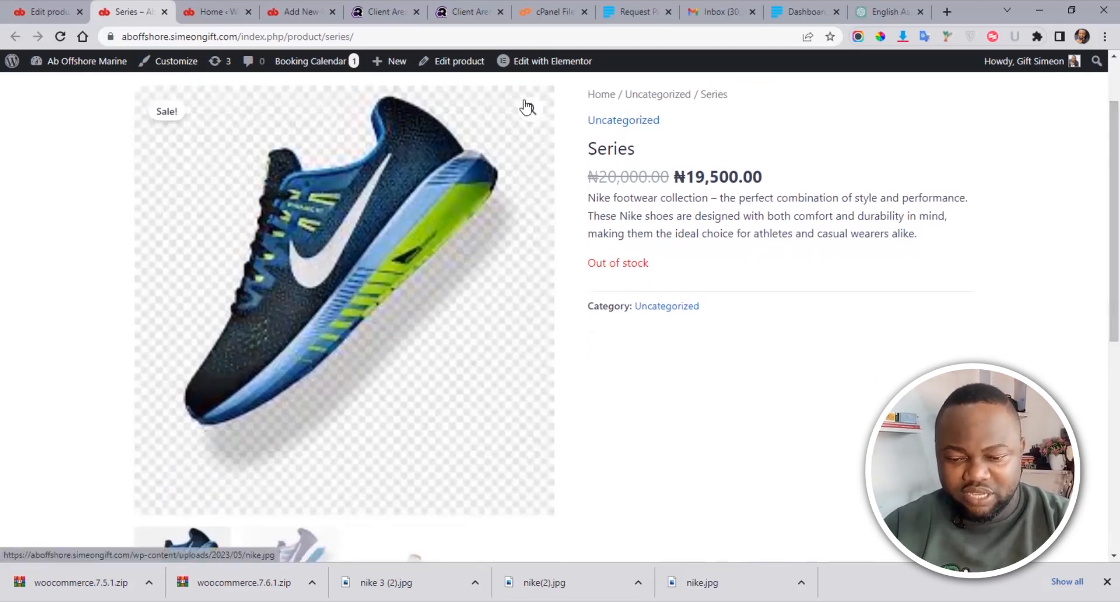
Step: View the main product image enlarged and step through the gallery images
{"action": "left_click", "coordinate": [525, 105]}
{"action": "left_click", "coordinate": [1094, 320]}
{"action": "left_click", "coordinate": [1093, 319]}
{"action": "left_click", "coordinate": [1091, 88]}
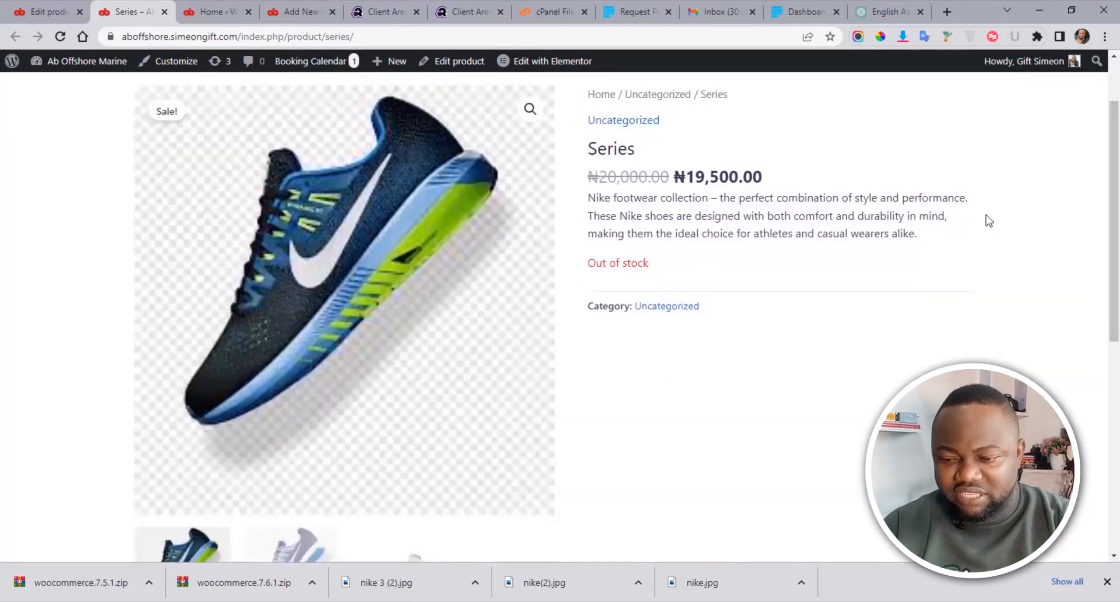
Step: Switch the main image between the purple, white-and-orange and blue Nike sneakers, then return to the admin
{"action": "scroll", "coordinate": [1099, 242], "scroll_direction": "down", "scroll_amount": 4}
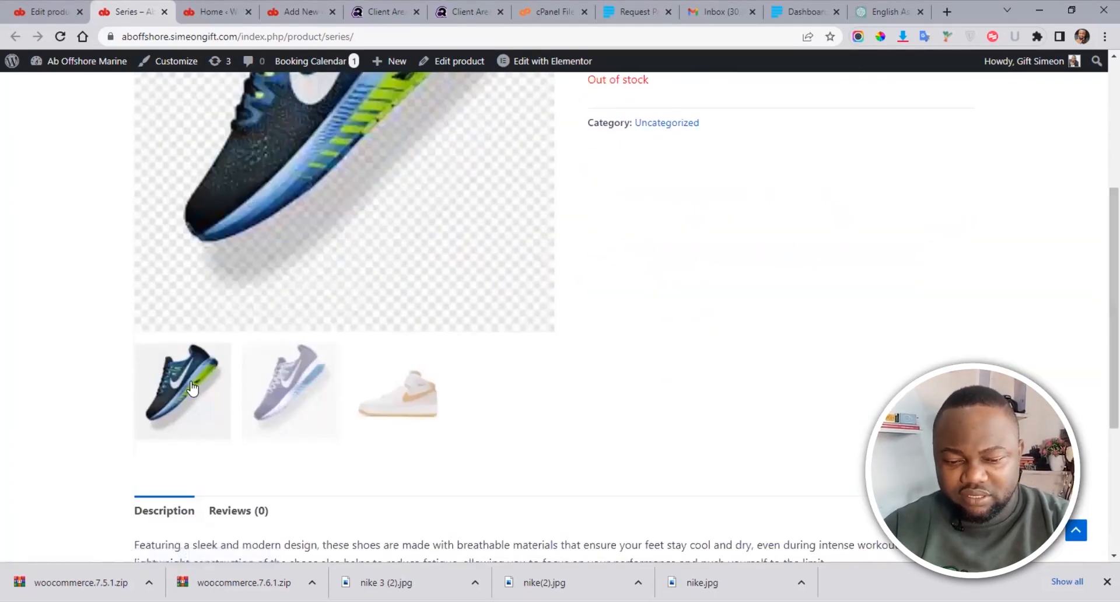
{"action": "left_click", "coordinate": [295, 392]}
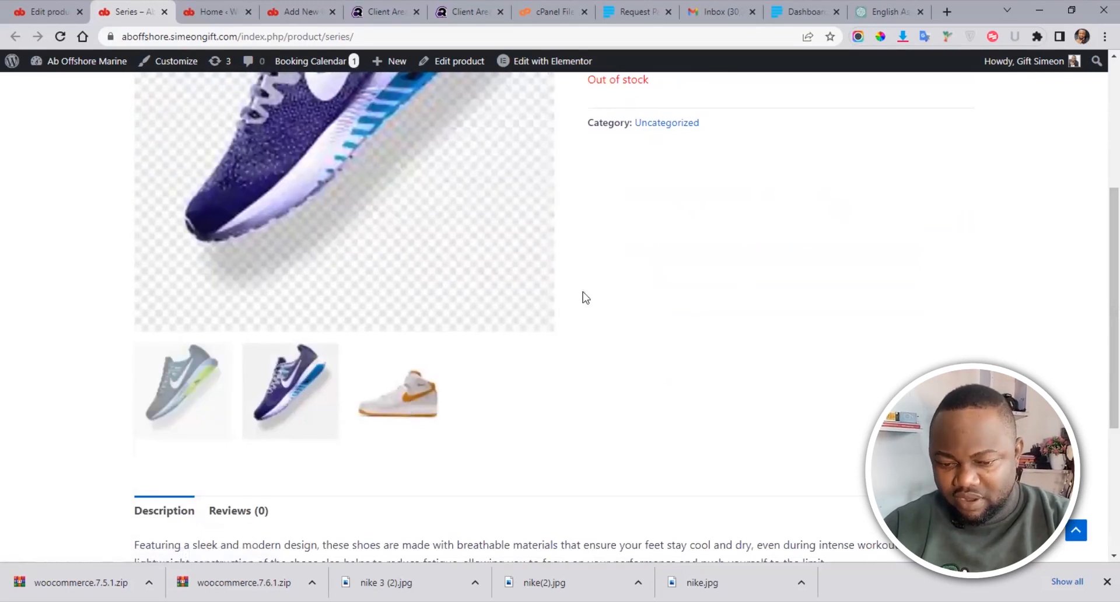
{"action": "scroll", "coordinate": [1100, 340], "scroll_direction": "up", "scroll_amount": 2}
{"action": "left_click", "coordinate": [411, 470]}
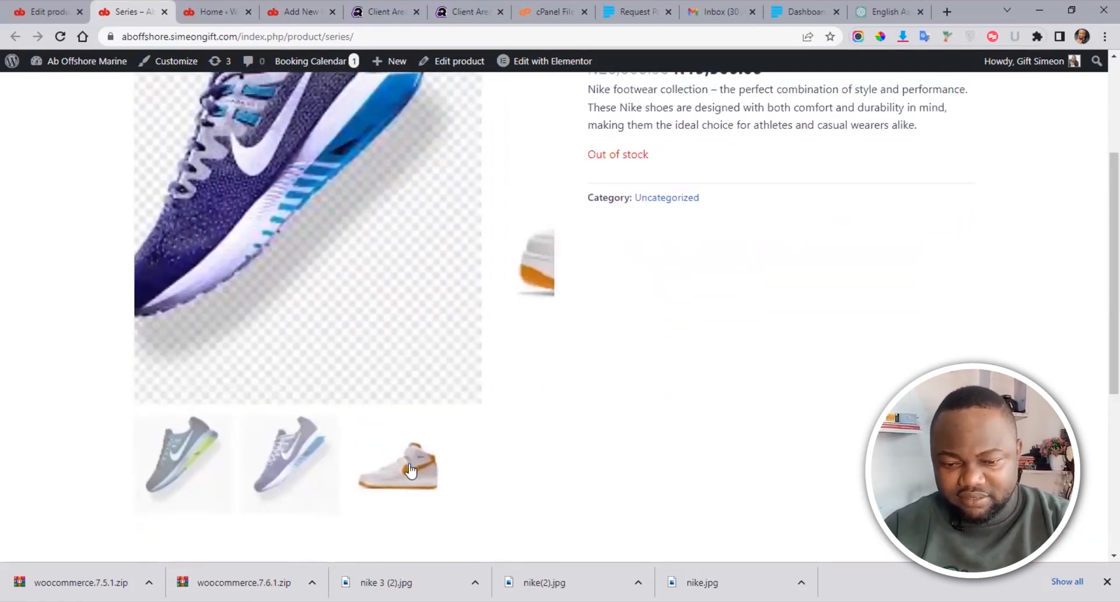
{"action": "scroll", "coordinate": [1098, 262], "scroll_direction": "up", "scroll_amount": 2}
{"action": "scroll", "coordinate": [1099, 256], "scroll_direction": "down", "scroll_amount": 1}
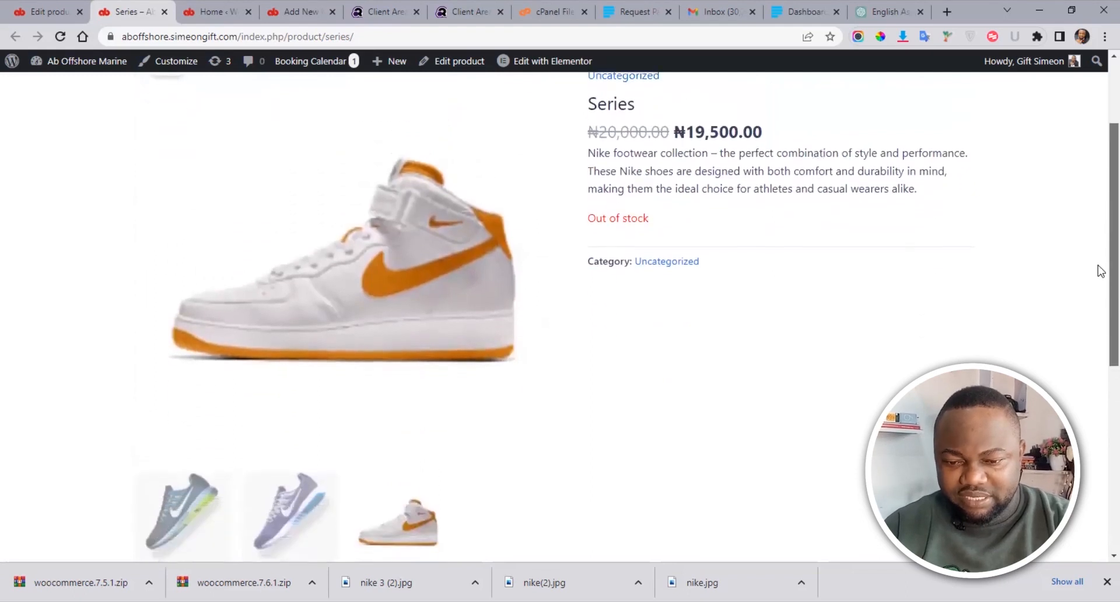
{"action": "scroll", "coordinate": [1100, 250], "scroll_direction": "up", "scroll_amount": 2}
{"action": "scroll", "coordinate": [1100, 212], "scroll_direction": "down", "scroll_amount": 1}
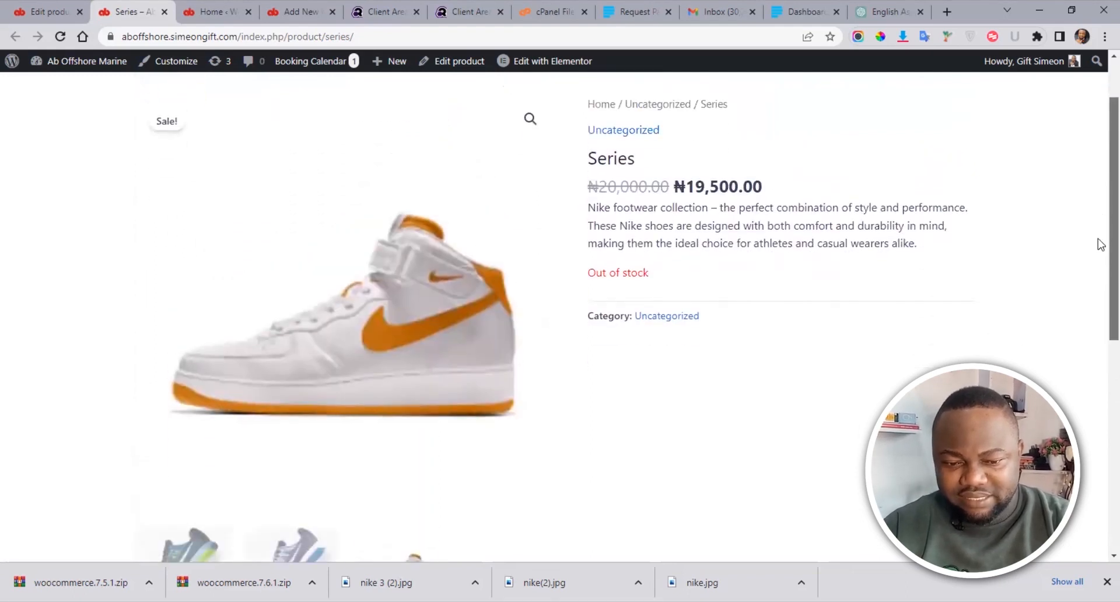
{"action": "left_click", "coordinate": [193, 540]}
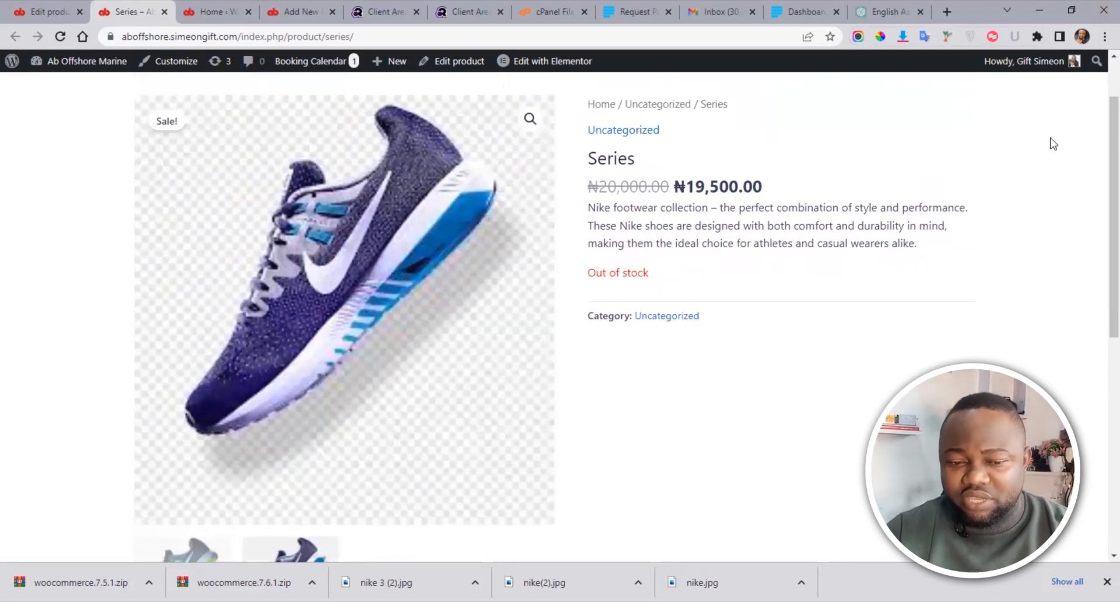
{"action": "scroll", "coordinate": [1099, 229], "scroll_direction": "down", "scroll_amount": 2}
{"action": "scroll", "coordinate": [1100, 229], "scroll_direction": "up", "scroll_amount": 3}
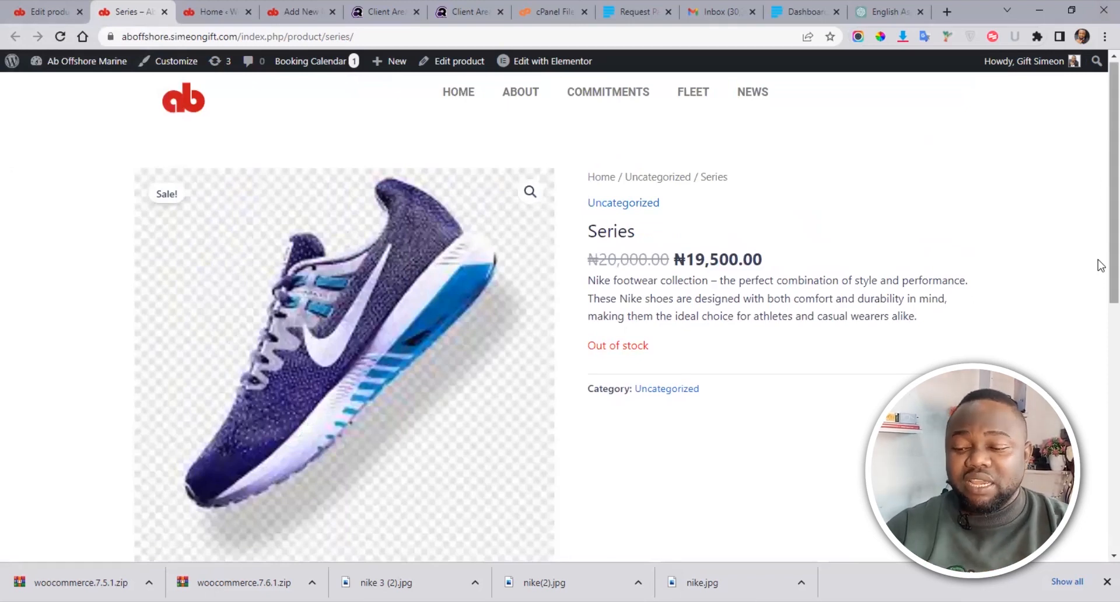
{"action": "scroll", "coordinate": [1099, 267], "scroll_direction": "down", "scroll_amount": 3}
{"action": "scroll", "coordinate": [1100, 269], "scroll_direction": "up", "scroll_amount": 2}
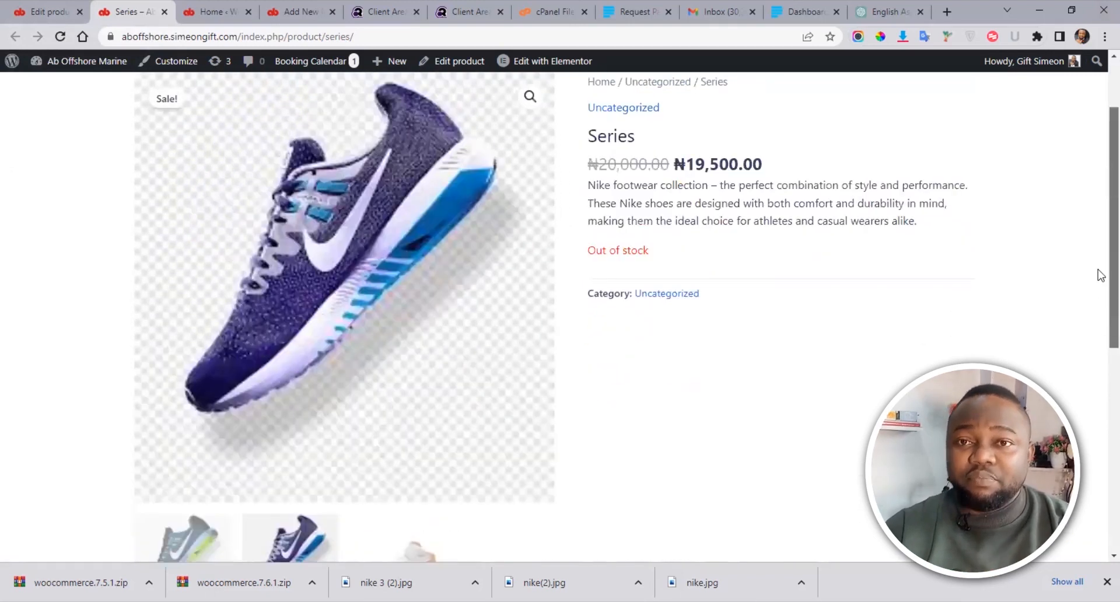
{"action": "scroll", "coordinate": [1100, 233], "scroll_direction": "up", "scroll_amount": 2}
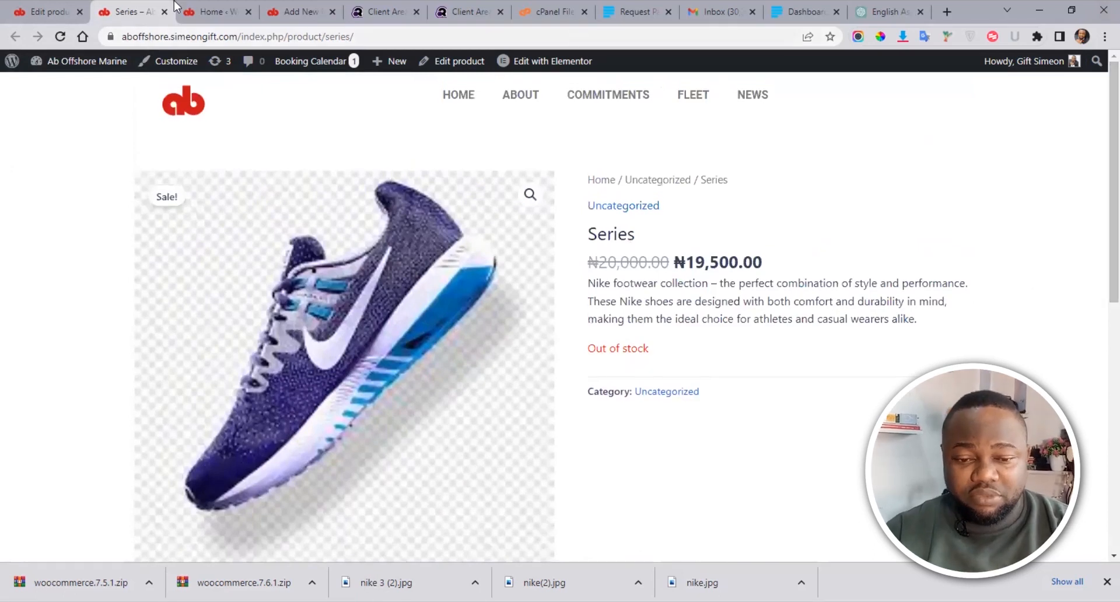
{"action": "left_click", "coordinate": [207, 12]}
Step: Open the Nike Shoes page with Edit with Elementor and choose the Elementor Canvas page layout
{"action": "left_click", "coordinate": [296, 8]}
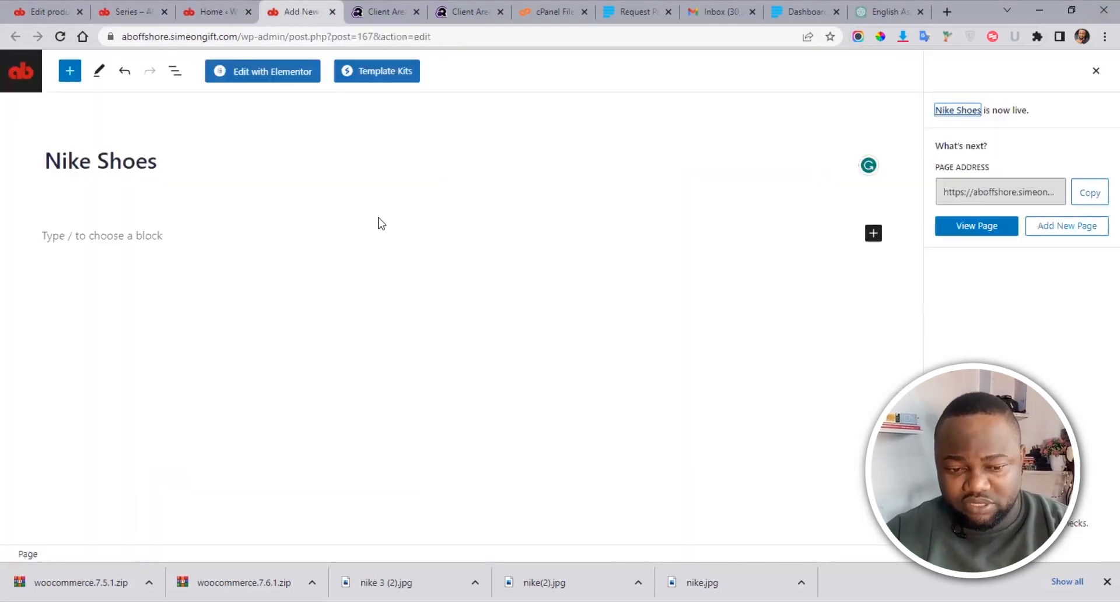
{"action": "left_click", "coordinate": [271, 73]}
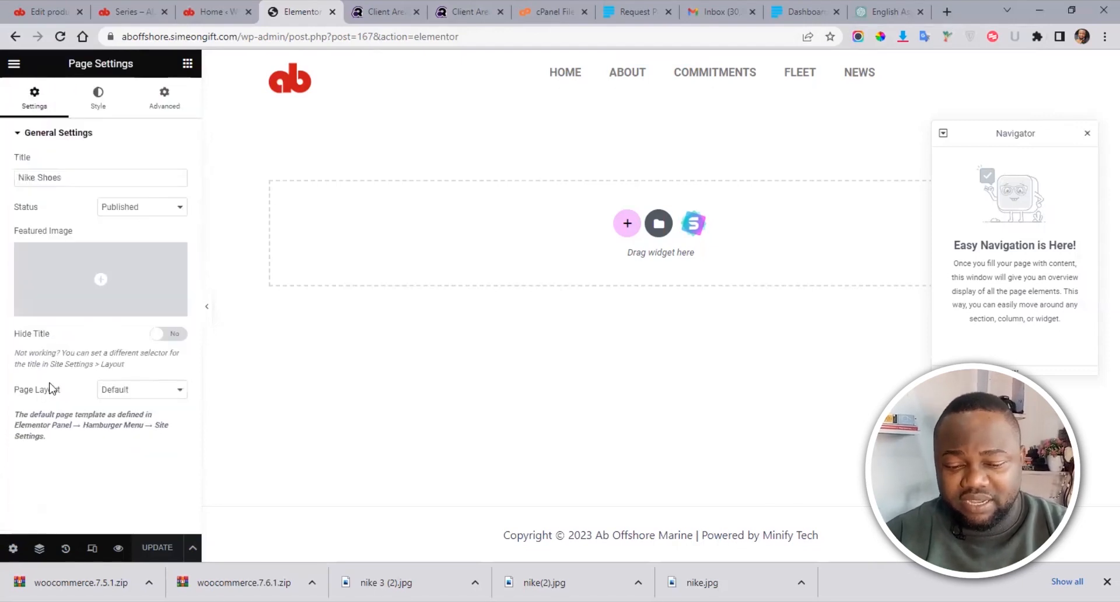
{"action": "left_click", "coordinate": [123, 397]}
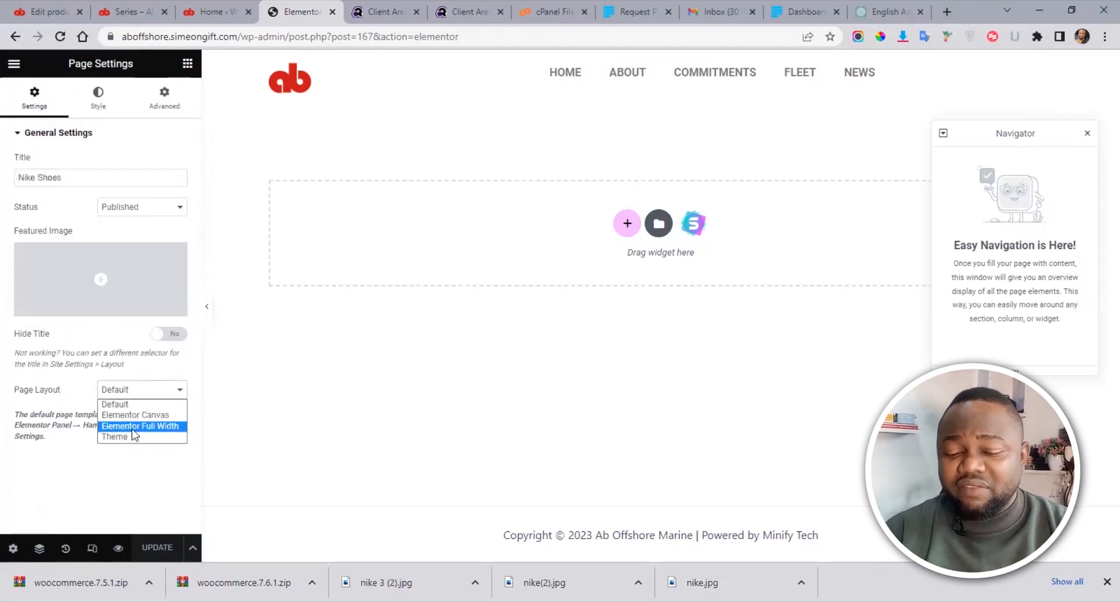
{"action": "left_click", "coordinate": [132, 415]}
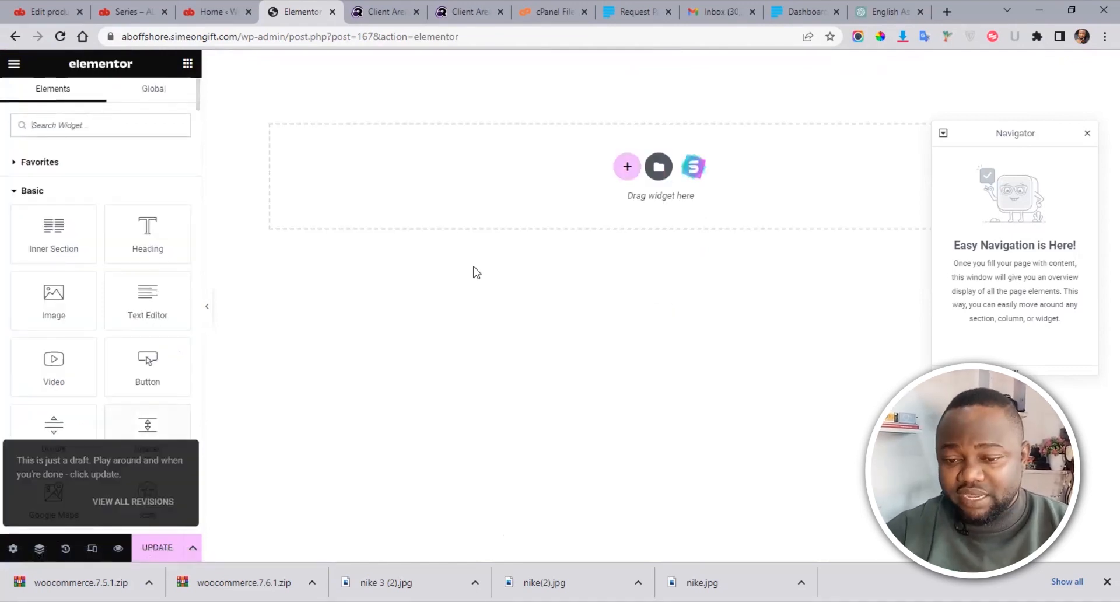
Step: Add a one-column section and place a Heading widget titled 'Shoes Series' in it
{"action": "left_click", "coordinate": [626, 168]}
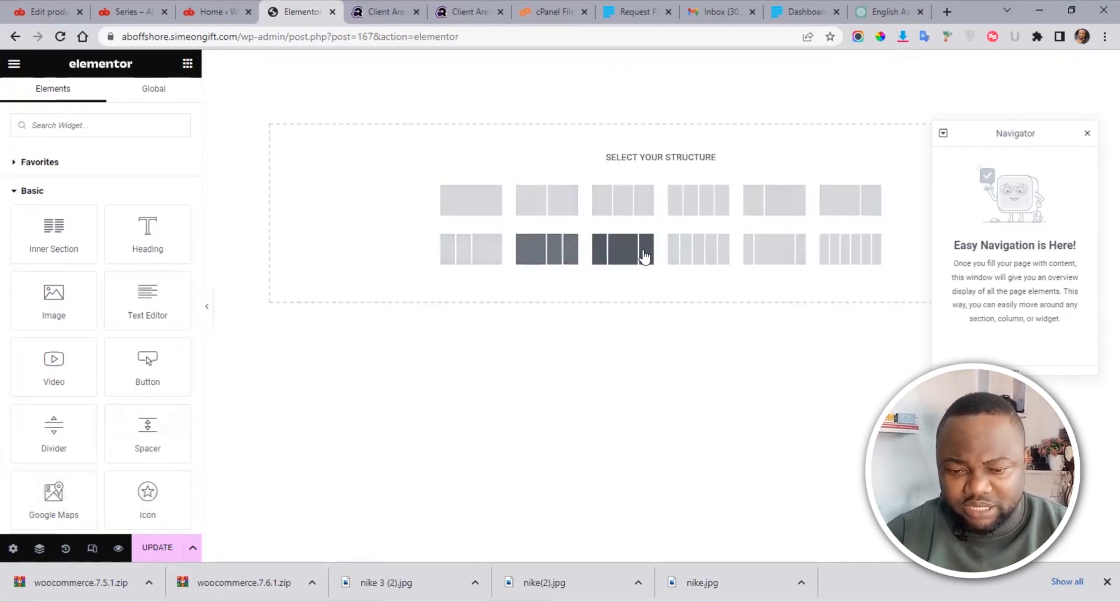
{"action": "left_click", "coordinate": [466, 203]}
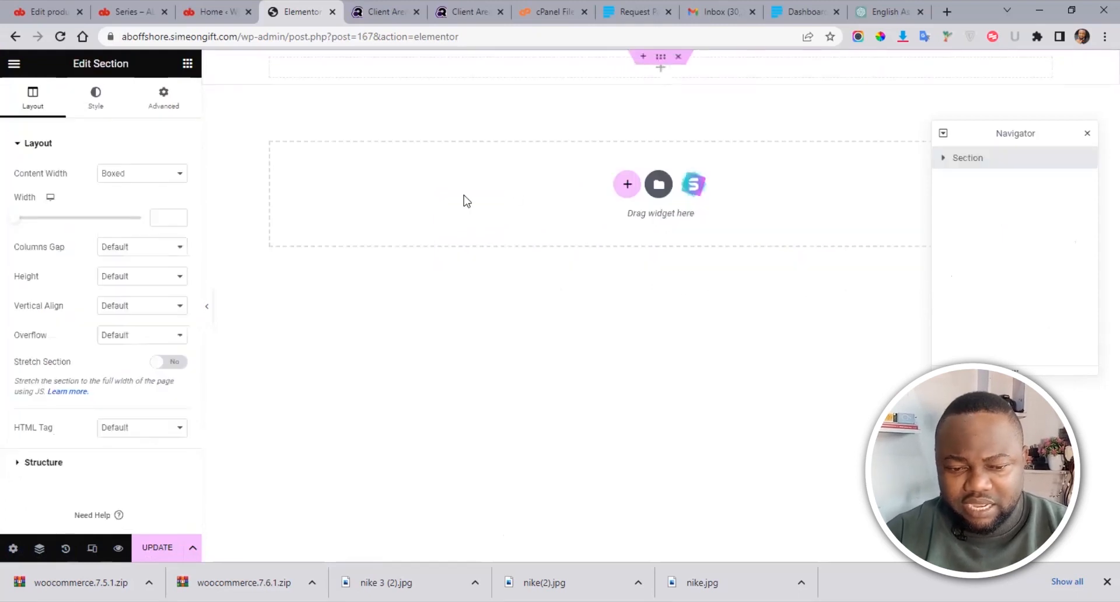
{"action": "left_click", "coordinate": [271, 233]}
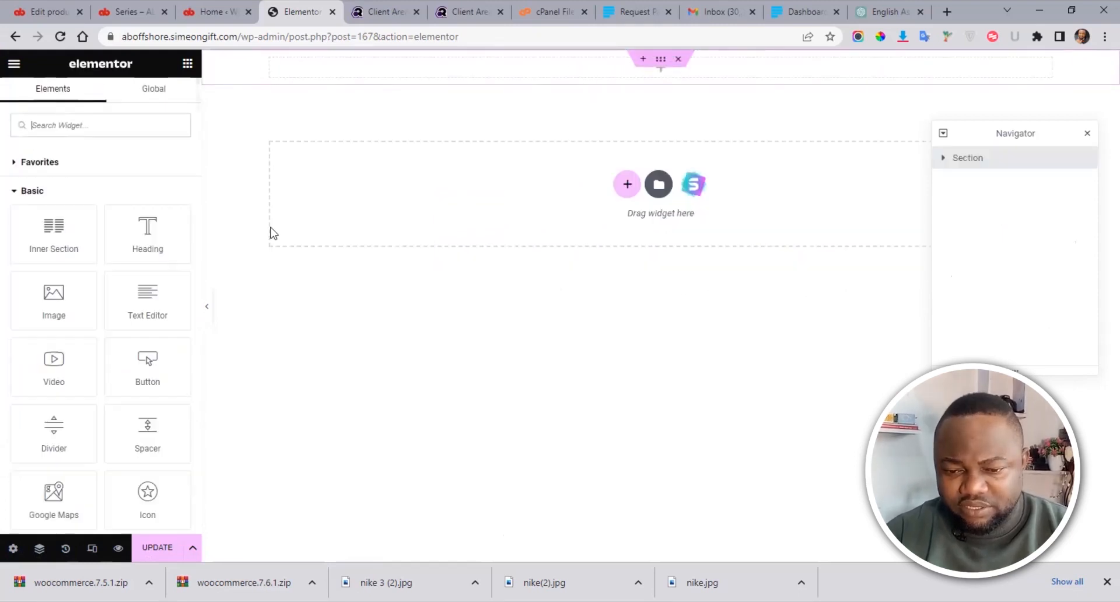
{"action": "left_click_drag", "start_coordinate": [154, 226], "coordinate": [587, 71]}
{"action": "left_click_drag", "start_coordinate": [133, 200], "coordinate": [2, 207]}
{"action": "type", "text": "Shoes Series"}
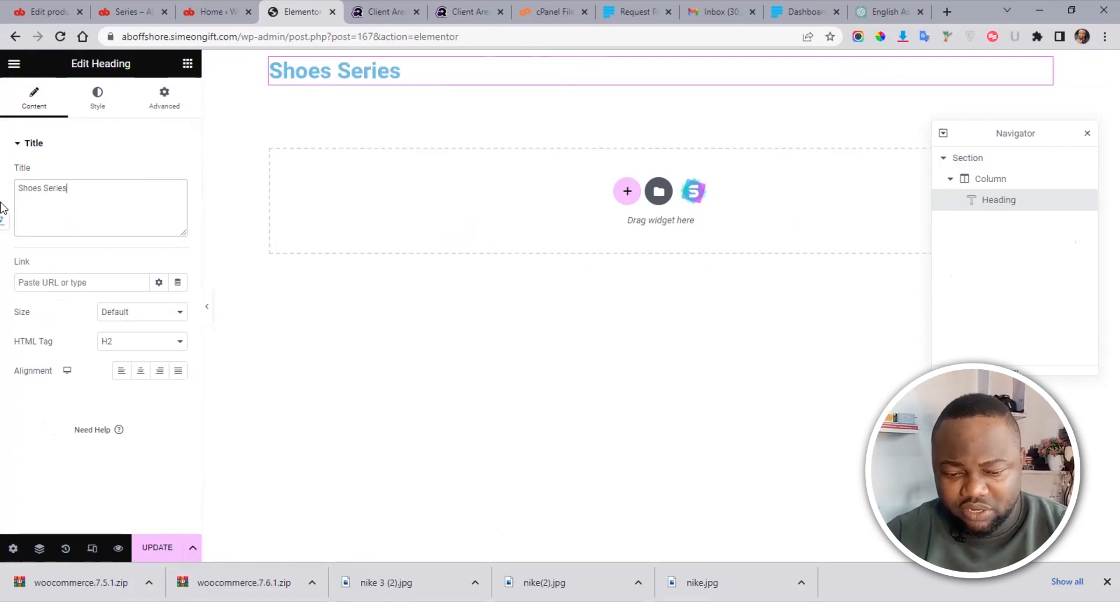
Step: Centre the Shoes Series heading and set its text colour to black (#000000)
{"action": "left_click", "coordinate": [140, 372]}
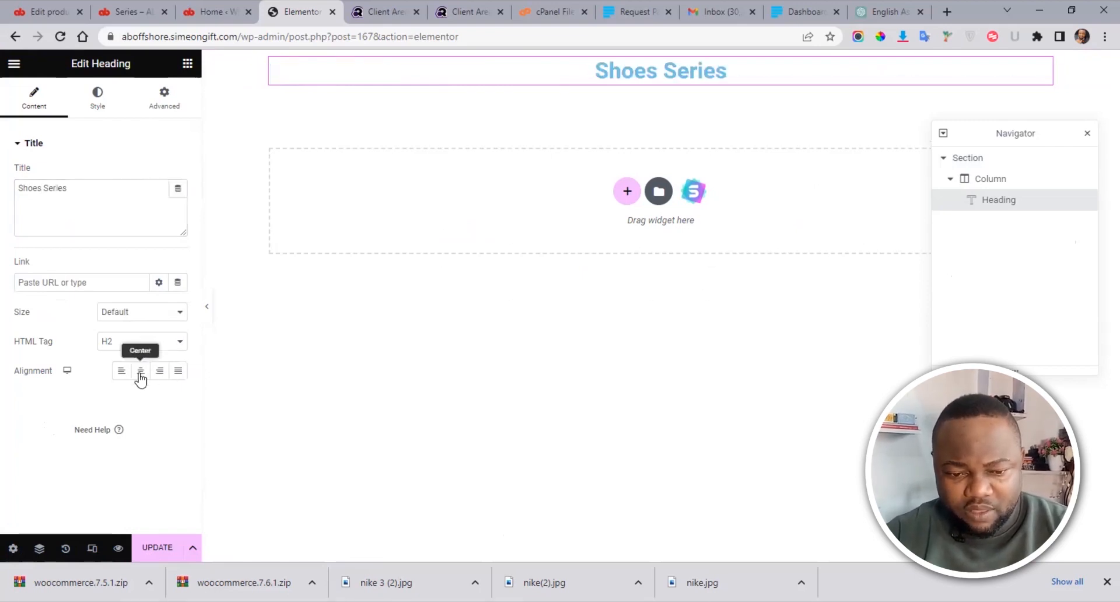
{"action": "left_click", "coordinate": [97, 97]}
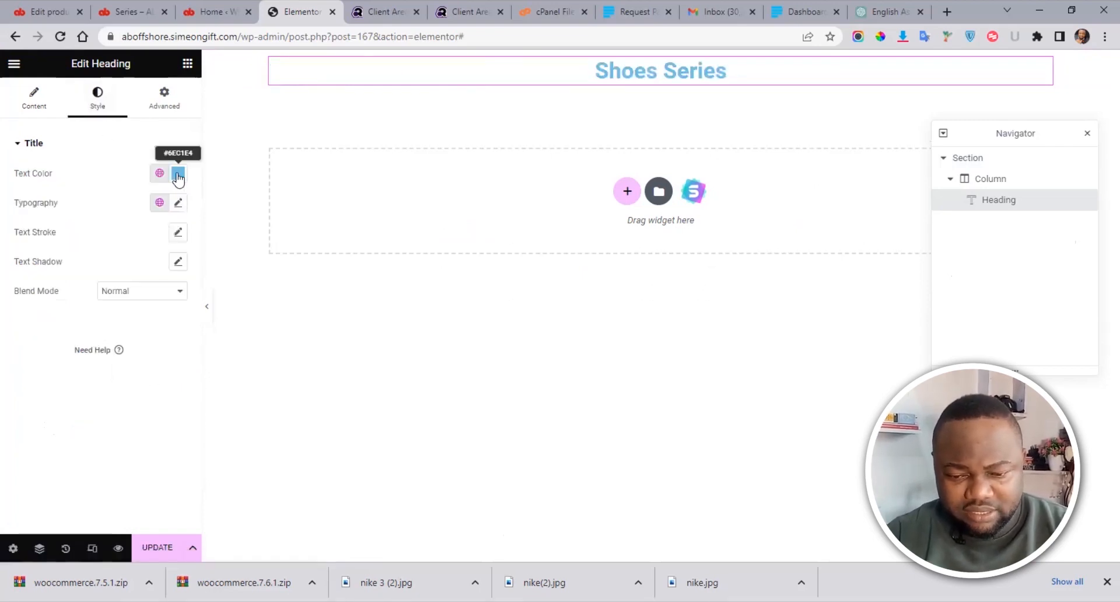
{"action": "left_click", "coordinate": [178, 173]}
{"action": "left_click_drag", "start_coordinate": [117, 280], "coordinate": [8, 428]}
{"action": "left_click", "coordinate": [9, 353]}
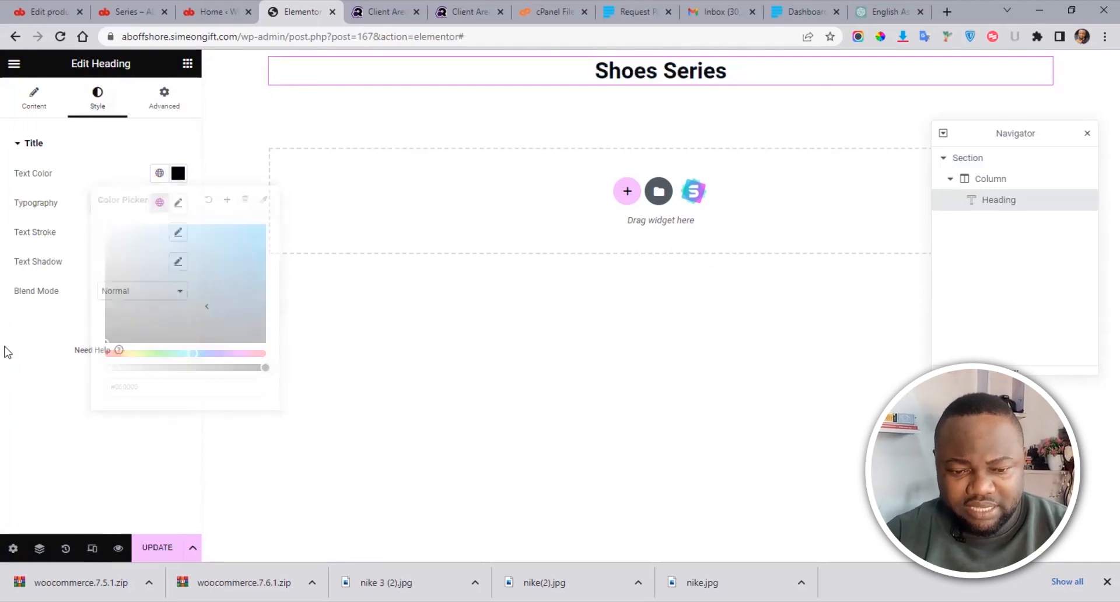
{"action": "left_click", "coordinate": [187, 64]}
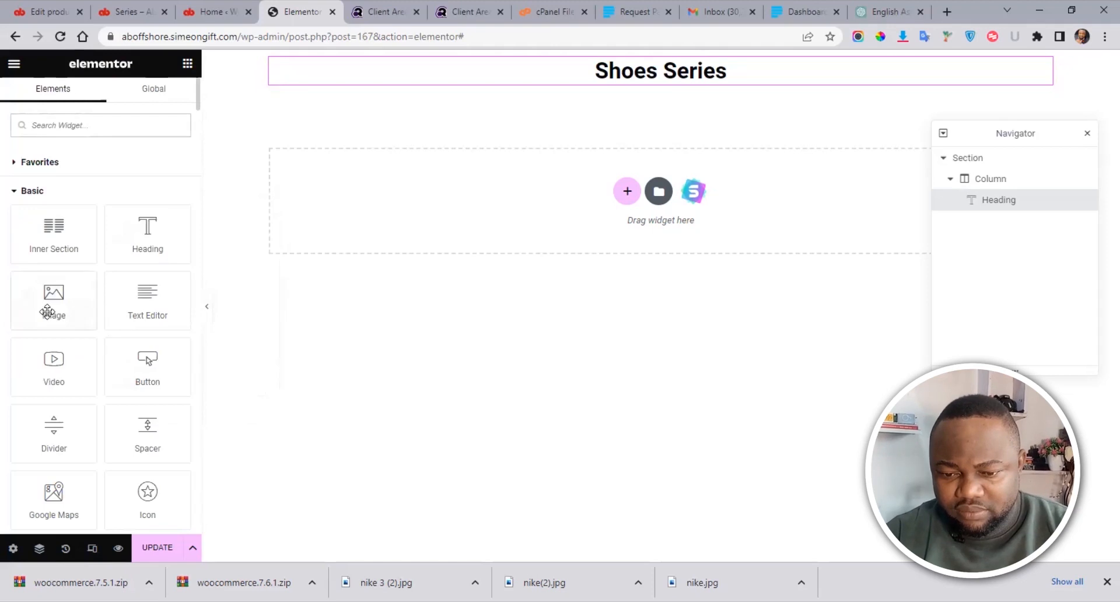
Step: Add an Image widget under the heading with the purple Nike sneaker, enlarging its width
{"action": "left_click_drag", "start_coordinate": [639, 88], "coordinate": [640, 90]}
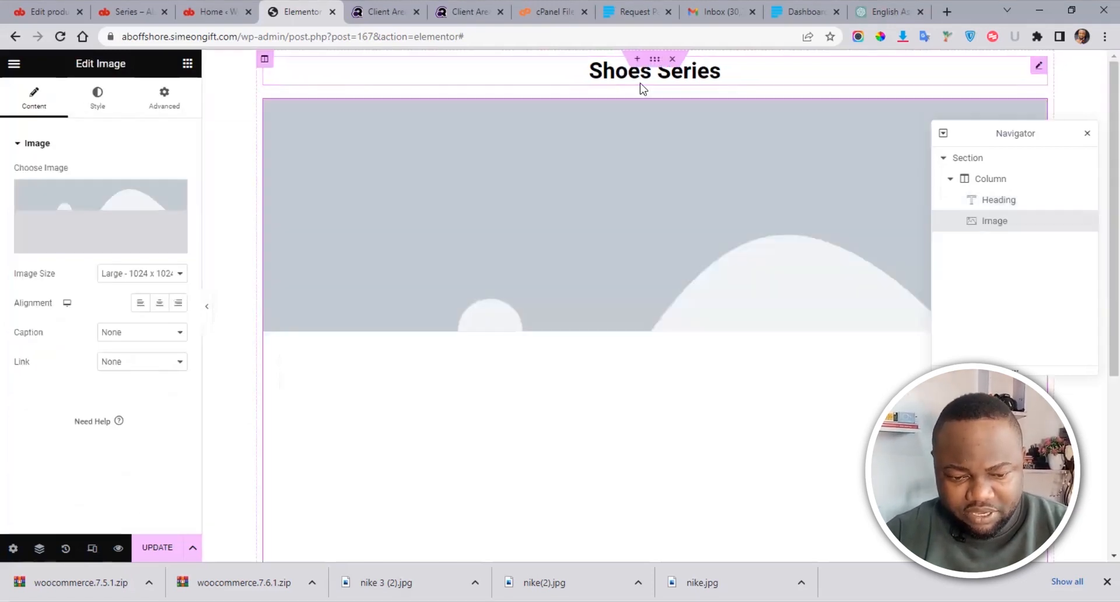
{"action": "left_click", "coordinate": [74, 245]}
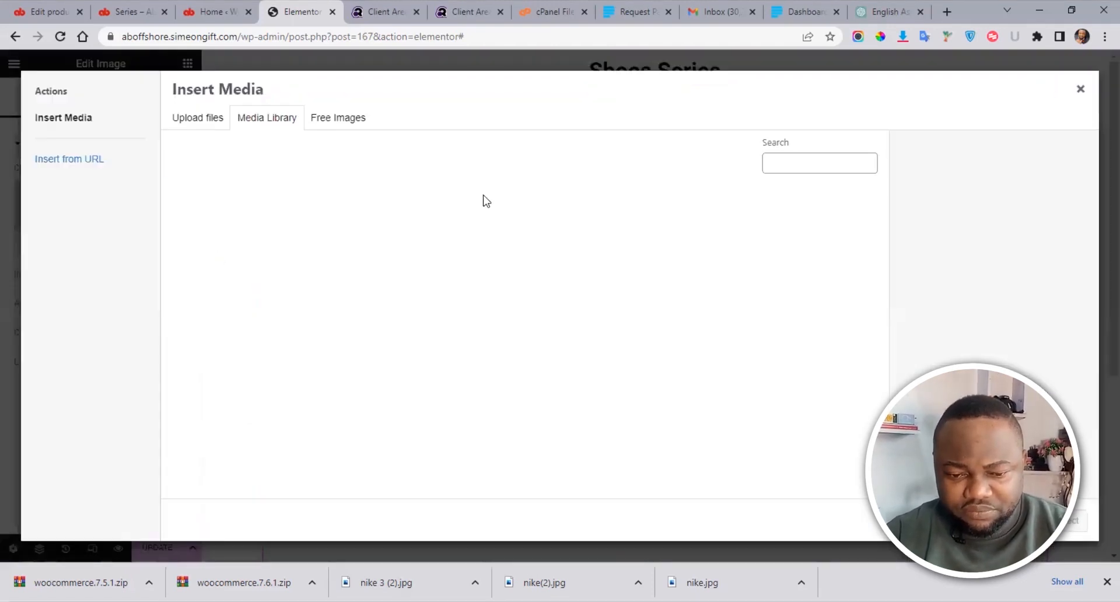
{"action": "left_click", "coordinate": [430, 245]}
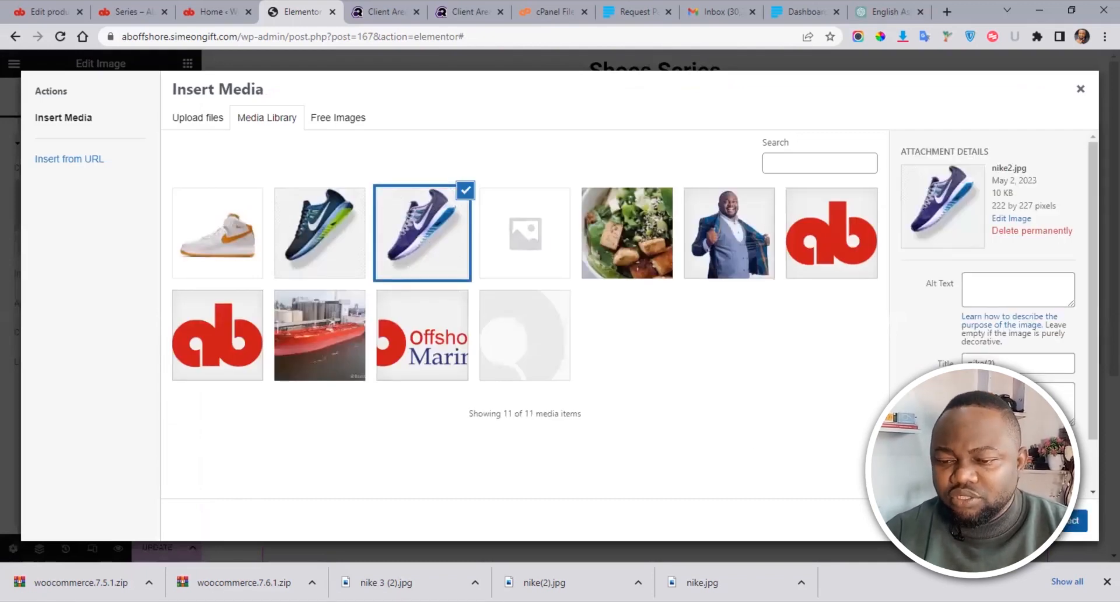
{"action": "left_click", "coordinate": [1076, 520]}
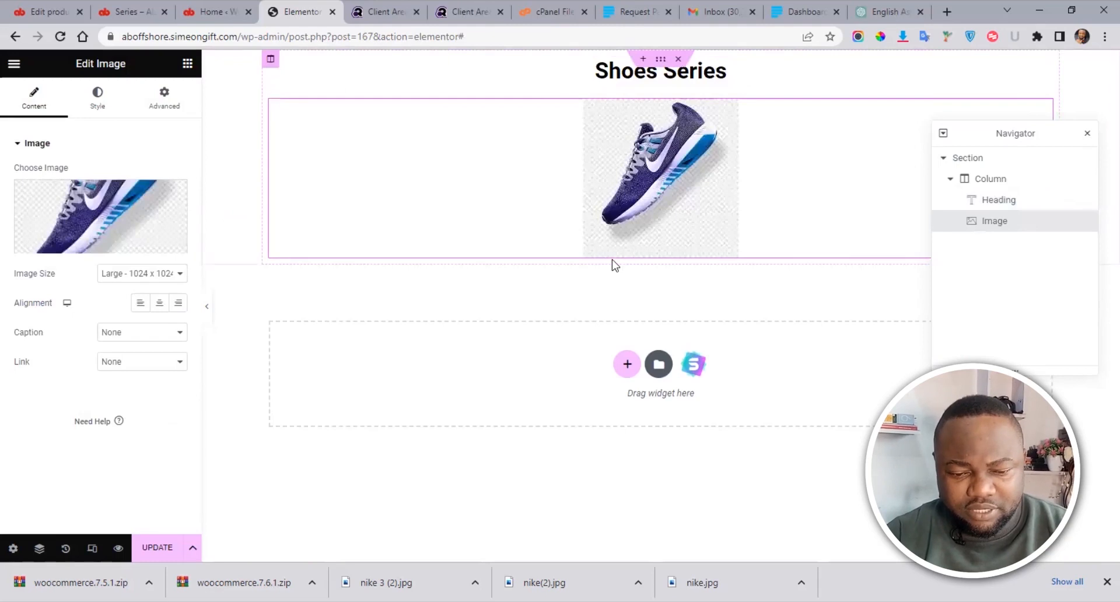
{"action": "left_click", "coordinate": [100, 110]}
{"action": "left_click_drag", "start_coordinate": [17, 191], "coordinate": [68, 200]}
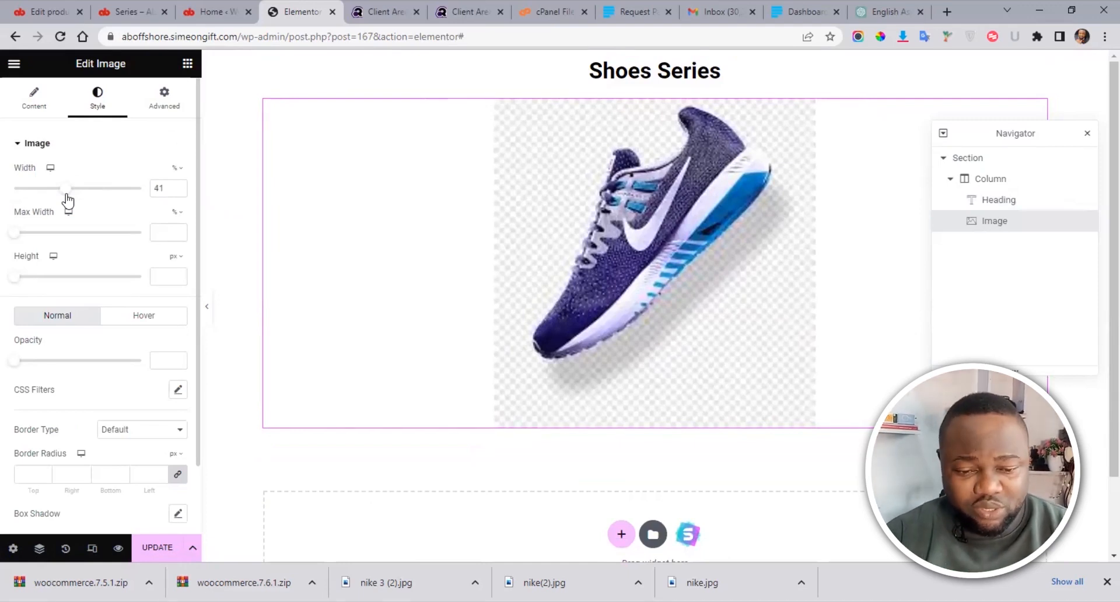
Step: Swap the image for the white-and-orange sneaker, nike-3-2.jpg, from the Media Library
{"action": "left_click", "coordinate": [18, 95]}
{"action": "left_click", "coordinate": [99, 221]}
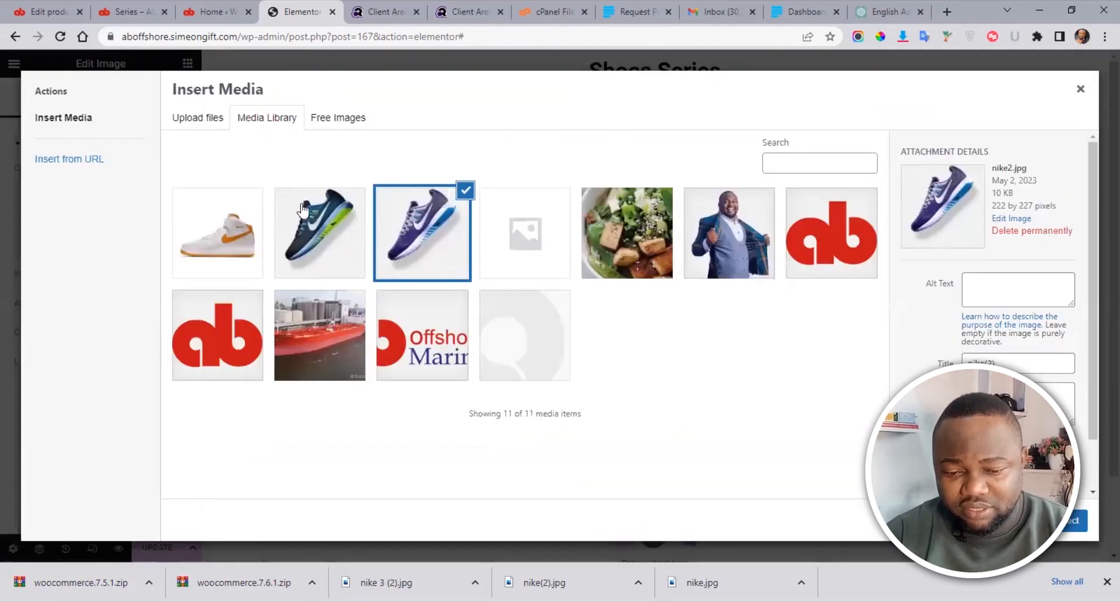
{"action": "left_click", "coordinate": [228, 227]}
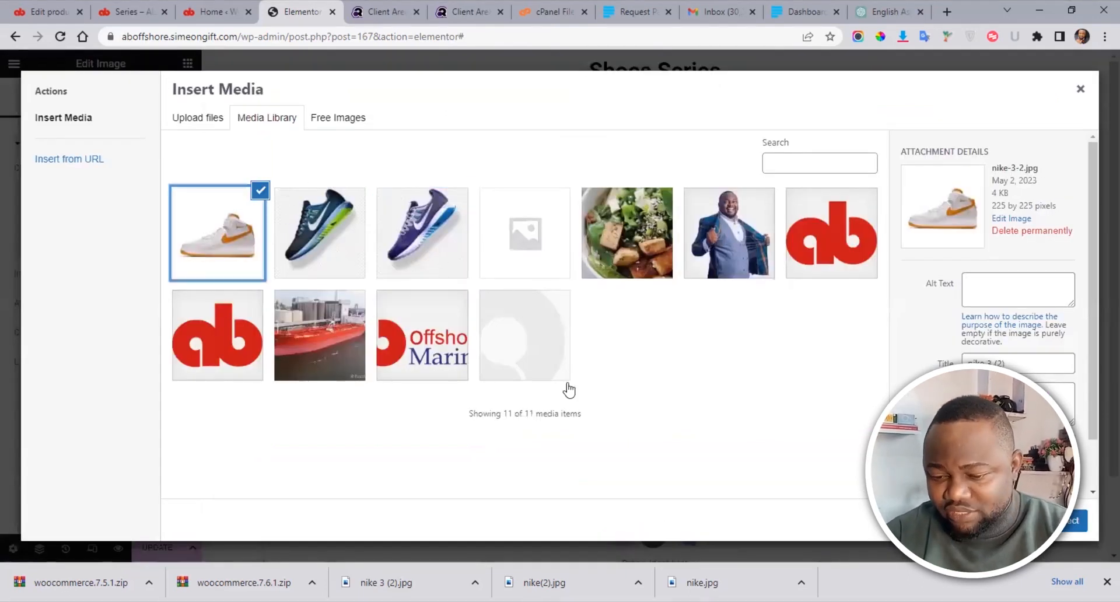
{"action": "left_click", "coordinate": [1066, 520]}
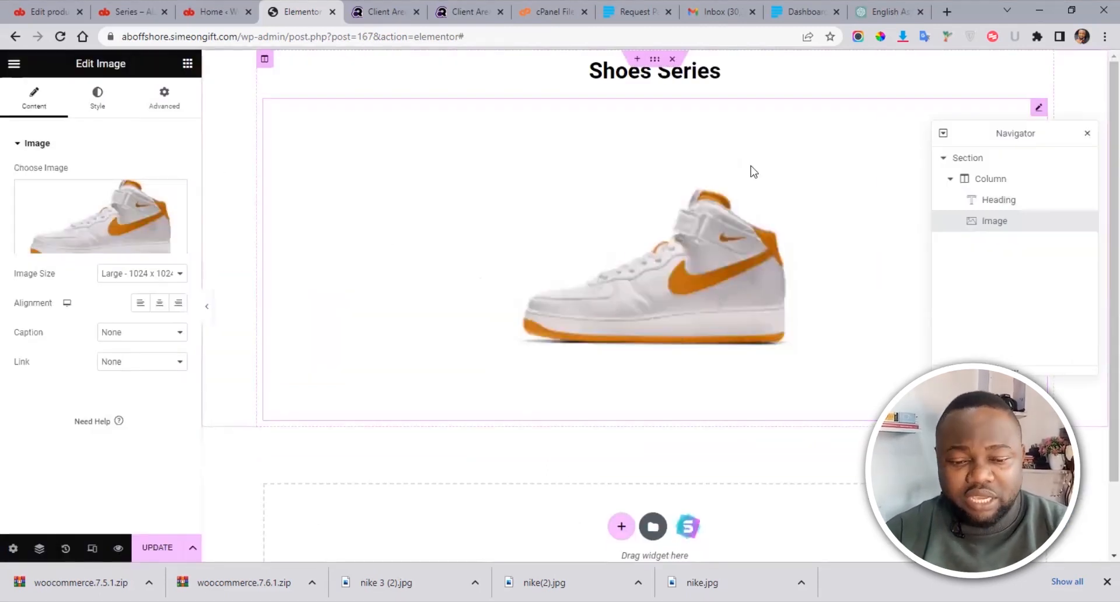
{"action": "scroll", "coordinate": [1098, 123], "scroll_direction": "down", "scroll_amount": 1}
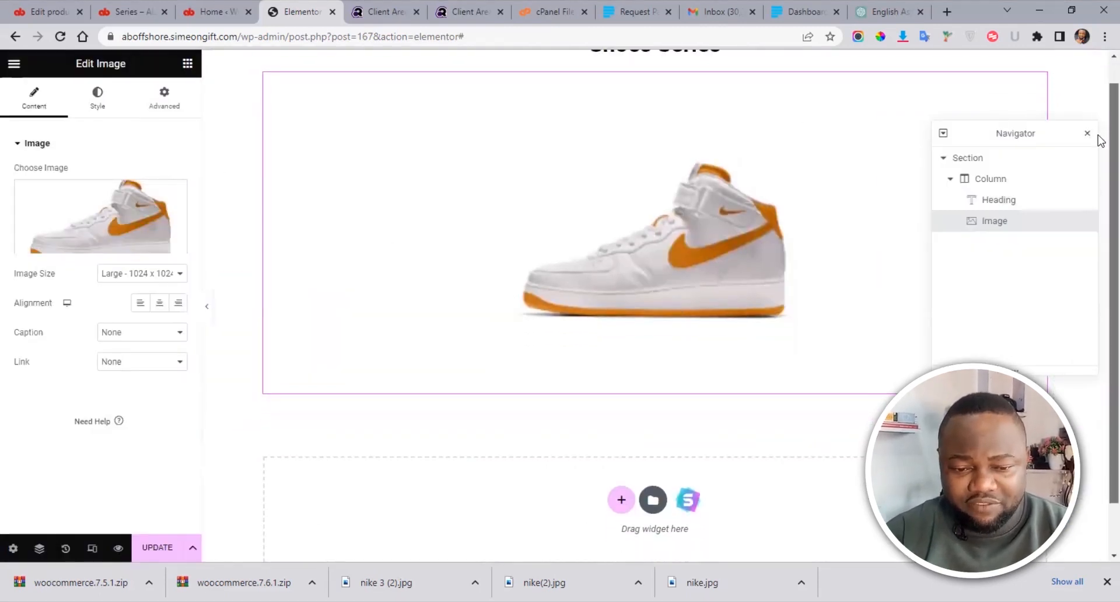
Step: Add a Text Editor widget below the sneaker image
{"action": "left_click", "coordinate": [187, 64]}
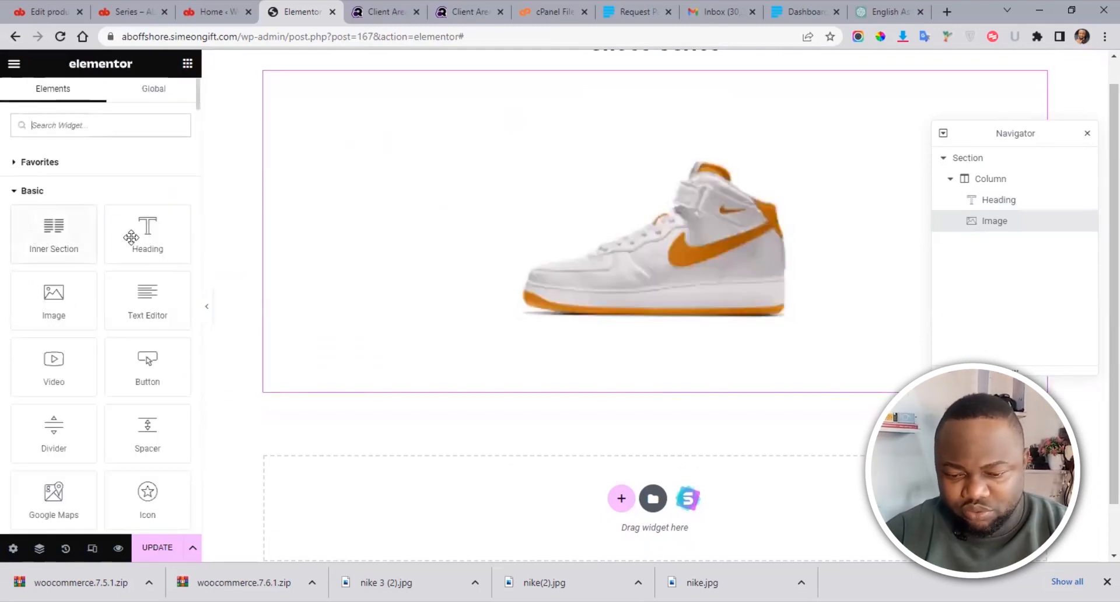
{"action": "left_click_drag", "start_coordinate": [150, 322], "coordinate": [213, 293]}
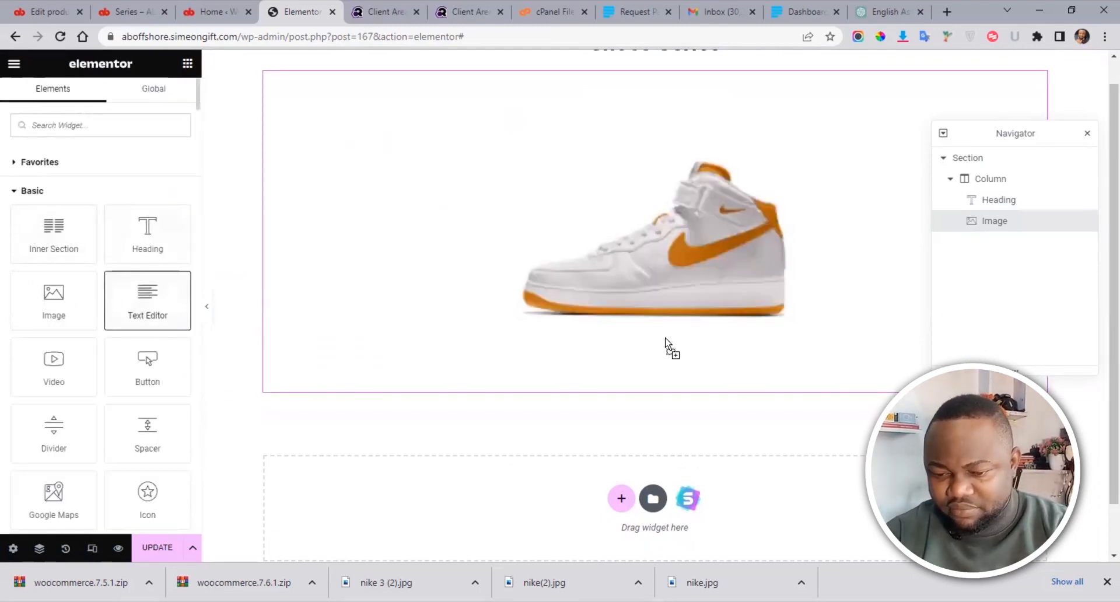
{"action": "left_click_drag", "start_coordinate": [672, 366], "coordinate": [672, 366]}
{"action": "scroll", "coordinate": [1095, 187], "scroll_direction": "down", "scroll_amount": 2}
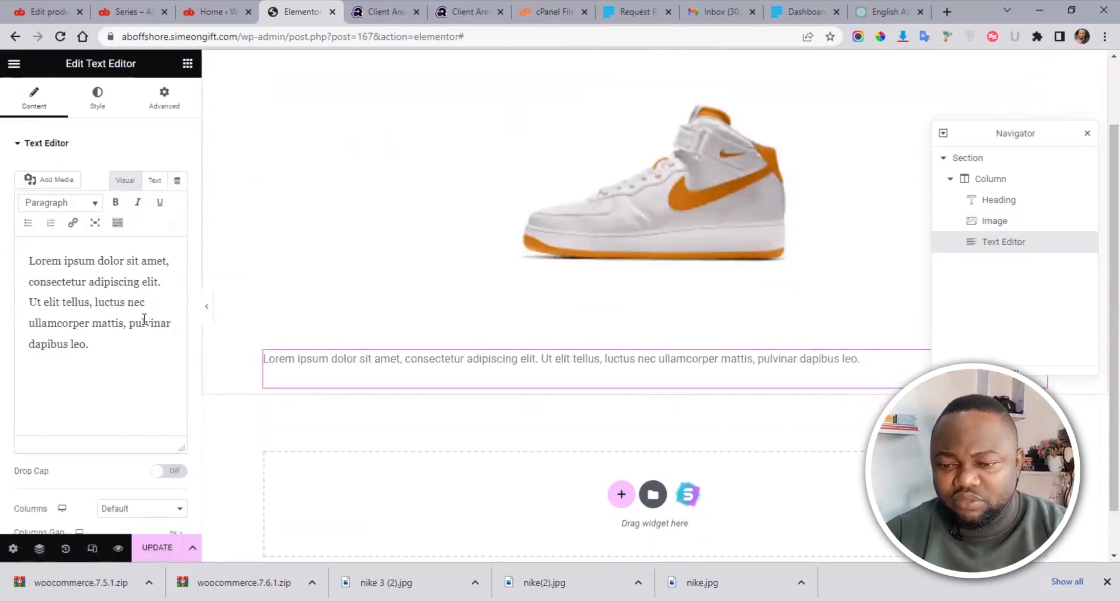
Step: Copy the Nike shoe description paragraphs from the ChatGPT tab and return to Elementor
{"action": "left_click", "coordinate": [885, 11]}
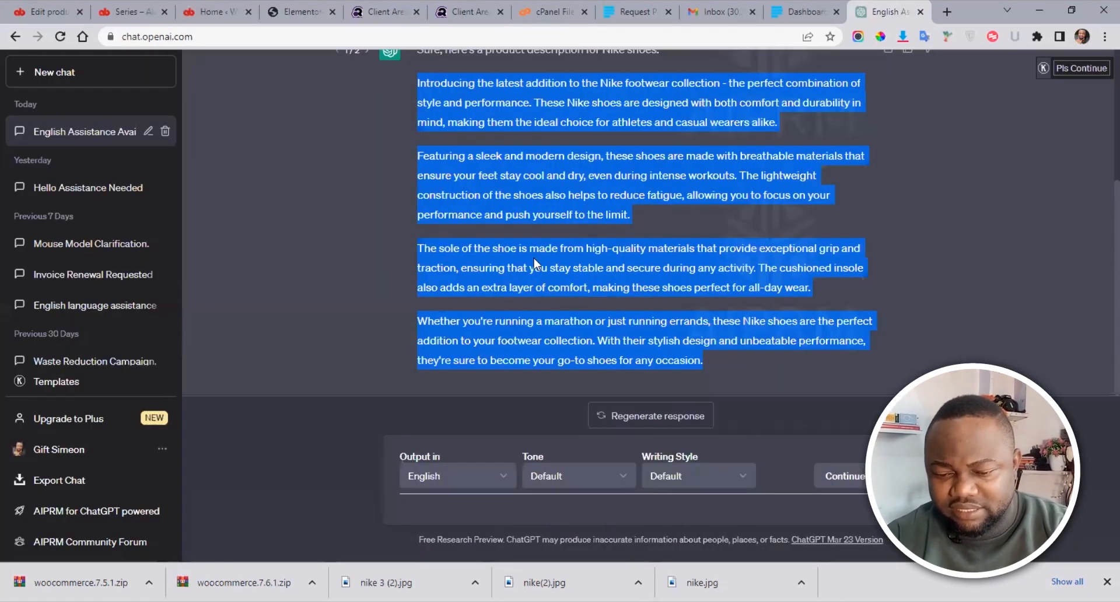
{"action": "left_click", "coordinate": [535, 263]}
{"action": "right_click", "coordinate": [535, 264]}
{"action": "left_click", "coordinate": [470, 176]}
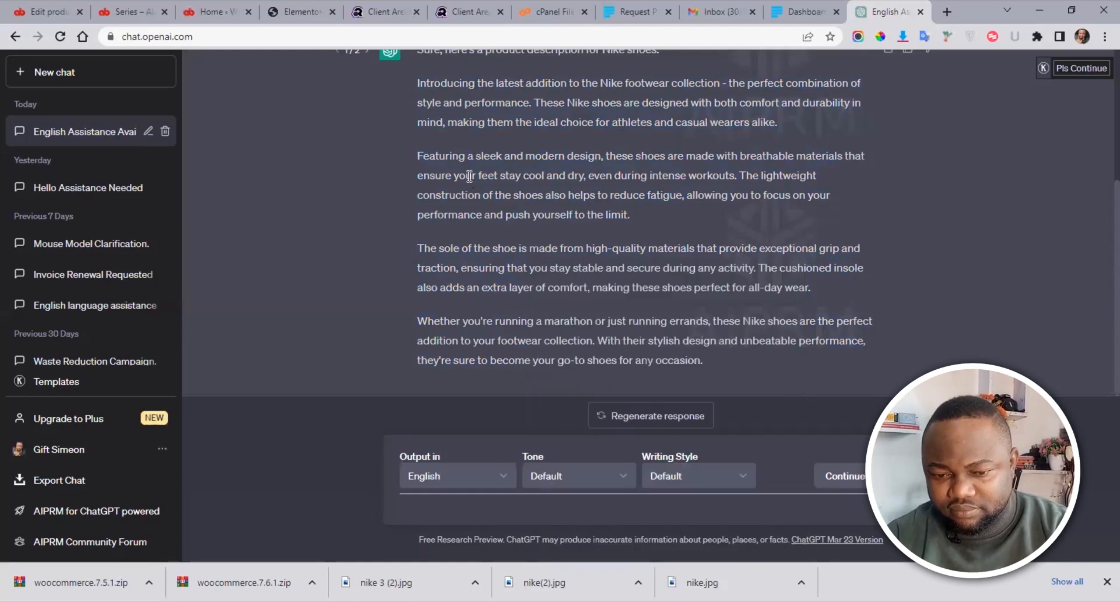
{"action": "left_click_drag", "start_coordinate": [705, 362], "coordinate": [592, 85]}
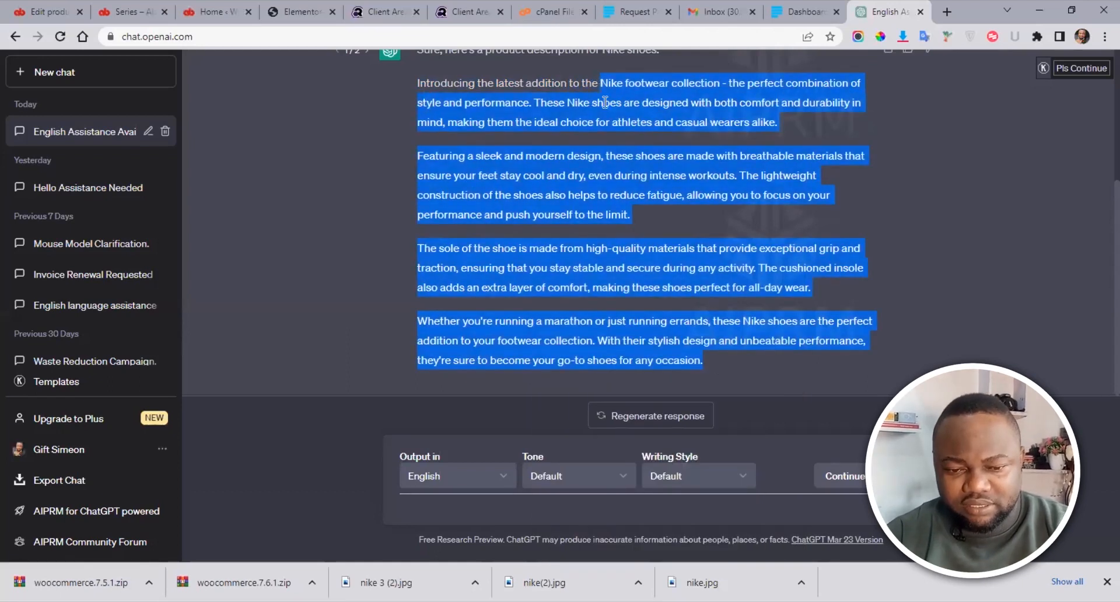
{"action": "left_click", "coordinate": [212, 11]}
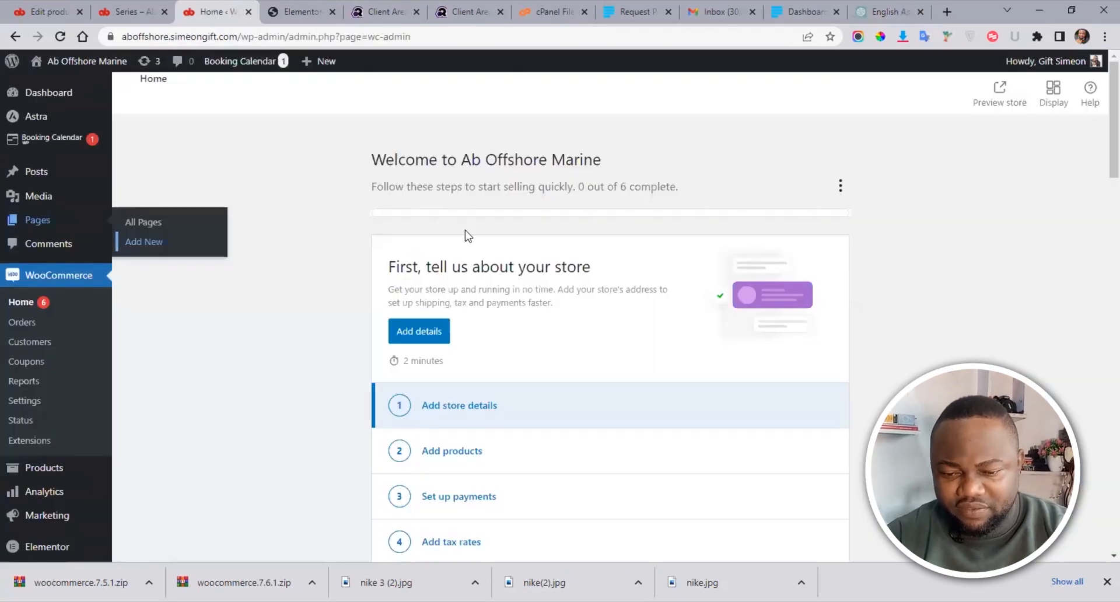
{"action": "left_click", "coordinate": [114, 3]}
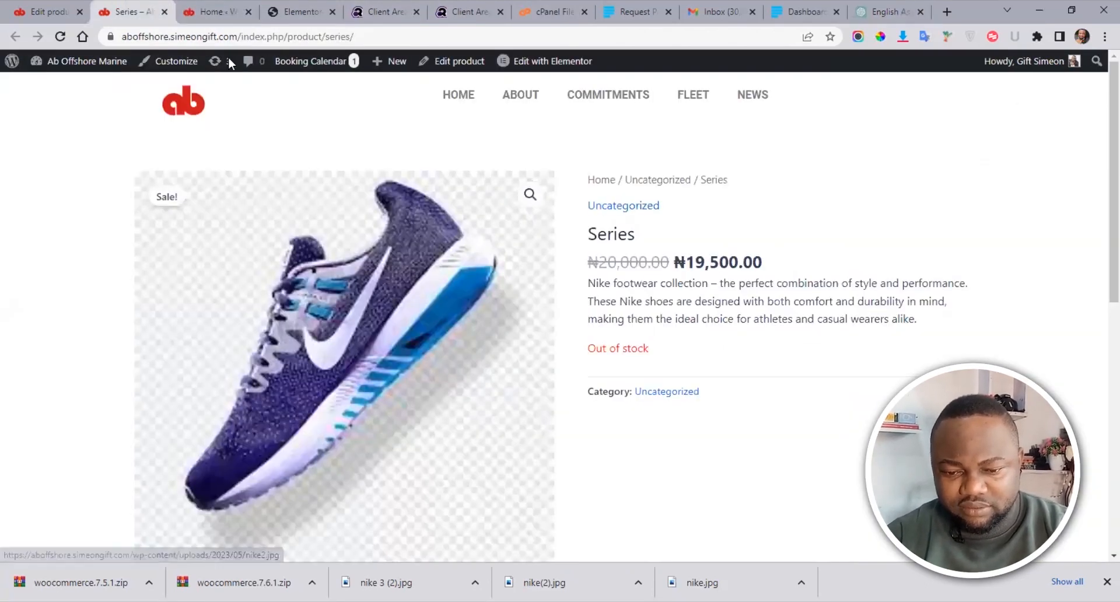
{"action": "left_click", "coordinate": [294, 11]}
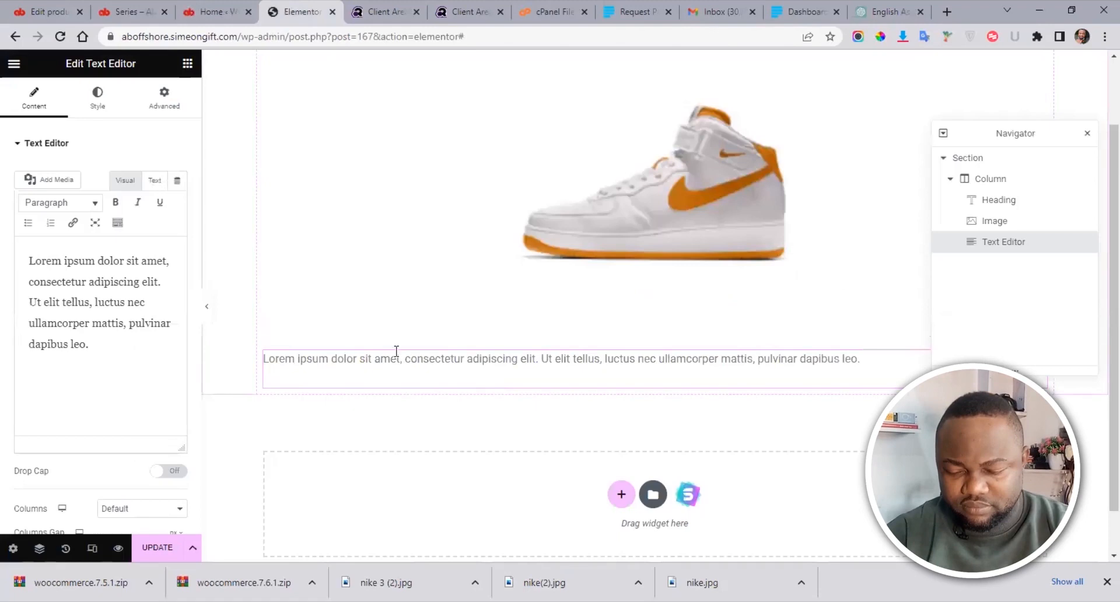
Step: Replace the placeholder paragraph with the pasted Nike description and centre-align it
{"action": "left_click", "coordinate": [122, 305]}
{"action": "key", "text": "ctrl+a"}
{"action": "key", "text": "ctrl+v"}
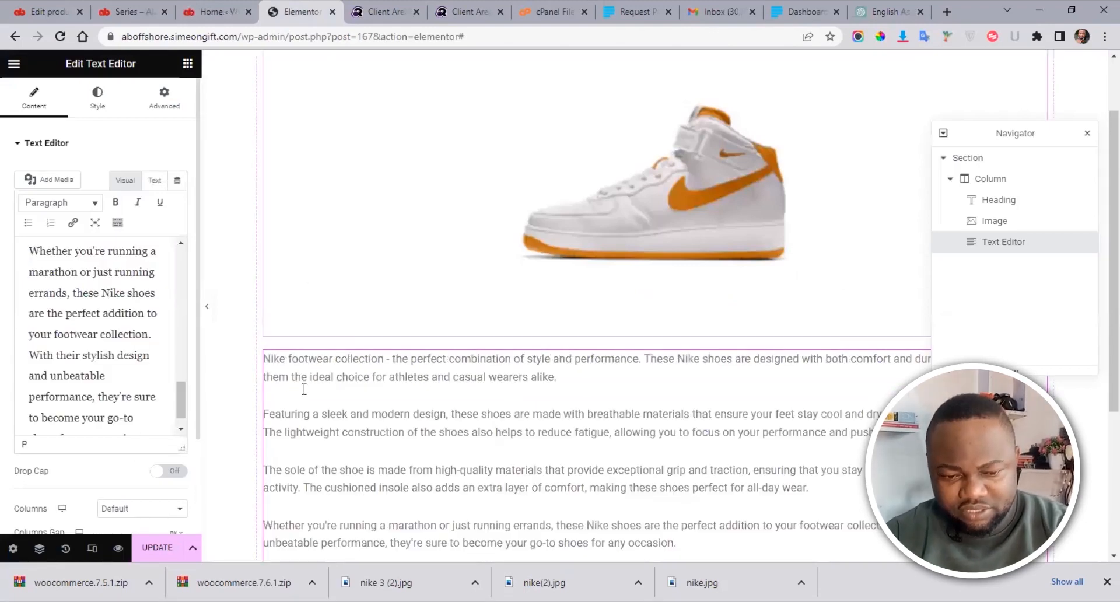
{"action": "left_click", "coordinate": [101, 108]}
{"action": "left_click", "coordinate": [140, 173]}
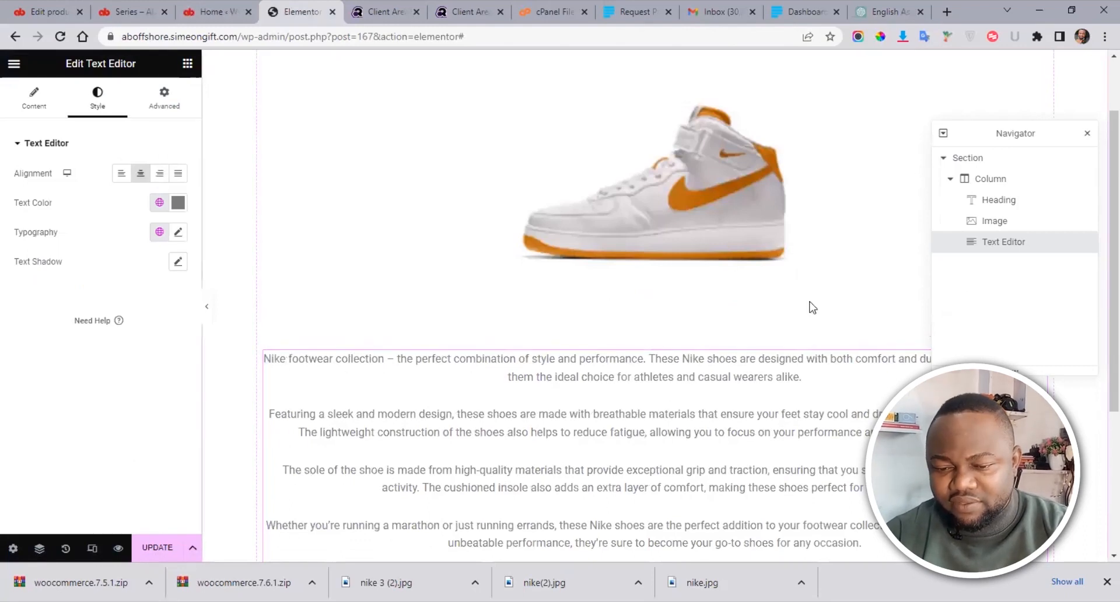
{"action": "scroll", "coordinate": [1095, 245], "scroll_direction": "down", "scroll_amount": 4}
{"action": "scroll", "coordinate": [1100, 126], "scroll_direction": "up", "scroll_amount": 5}
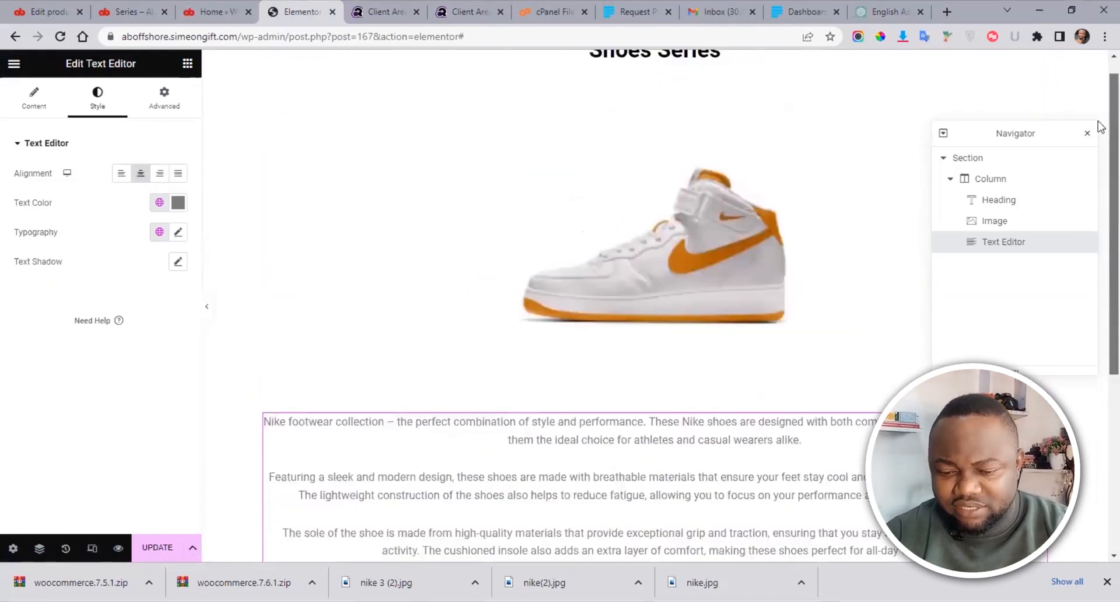
{"action": "scroll", "coordinate": [1100, 175], "scroll_direction": "down", "scroll_amount": 3}
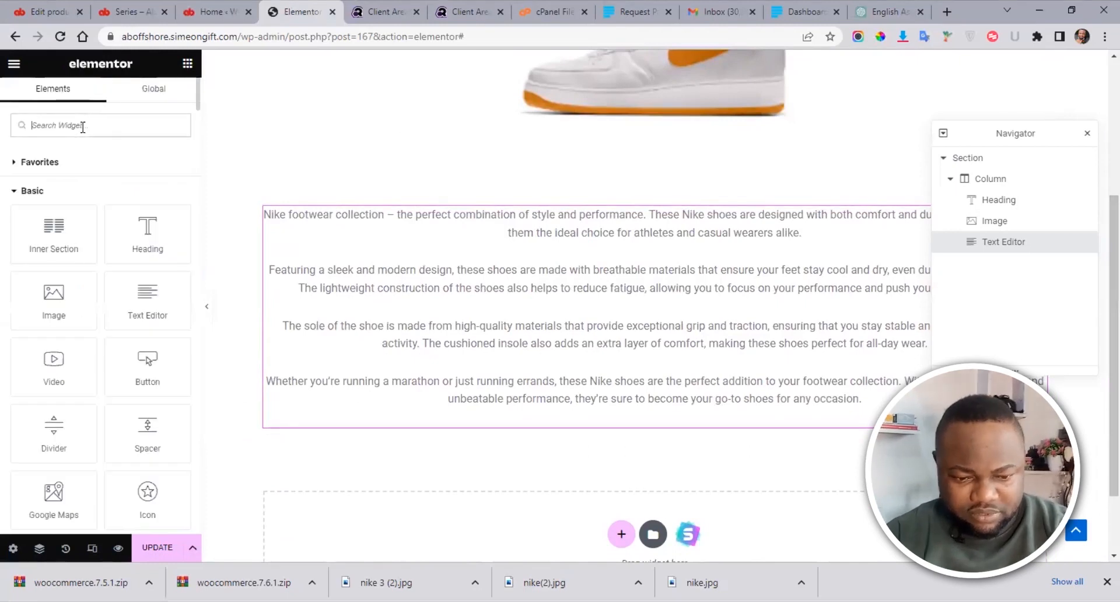
Step: Search widgets for 'tes' and place a Testimonials Carousel below the Nike description
{"action": "type", "text": "tes"}
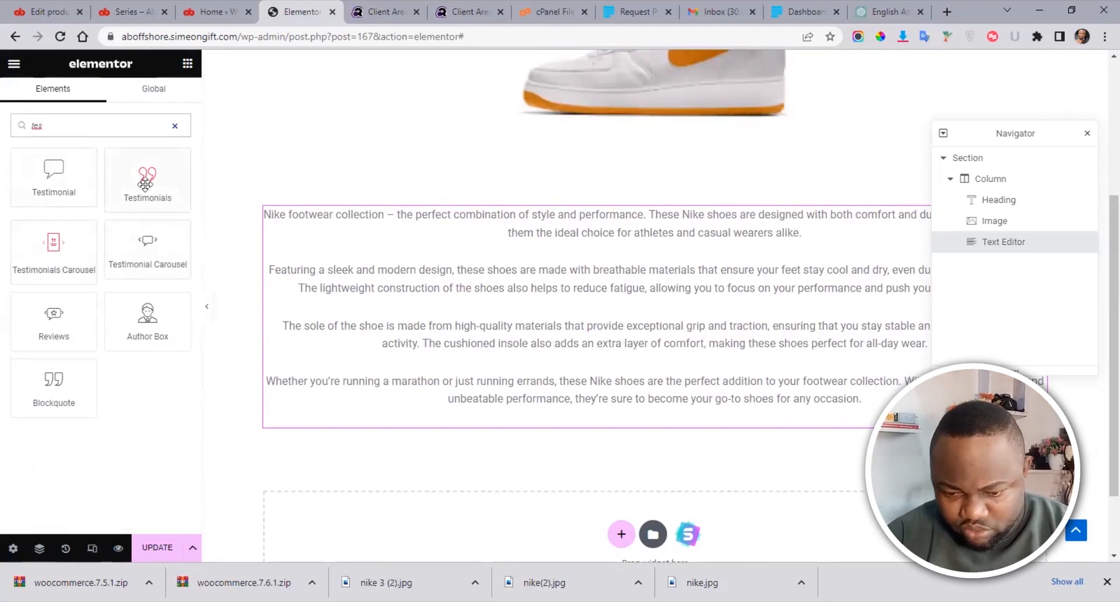
{"action": "left_click_drag", "start_coordinate": [46, 249], "coordinate": [103, 279]}
{"action": "left_click_drag", "start_coordinate": [624, 417], "coordinate": [901, 417]}
{"action": "mouse_move", "coordinate": [1098, 281]}
{"action": "left_mouse_down"}
{"action": "mouse_move", "coordinate": [1100, 513]}
{"action": "mouse_move", "coordinate": [1100, 188]}
{"action": "mouse_move", "coordinate": [1100, 263]}
{"action": "left_mouse_up"}
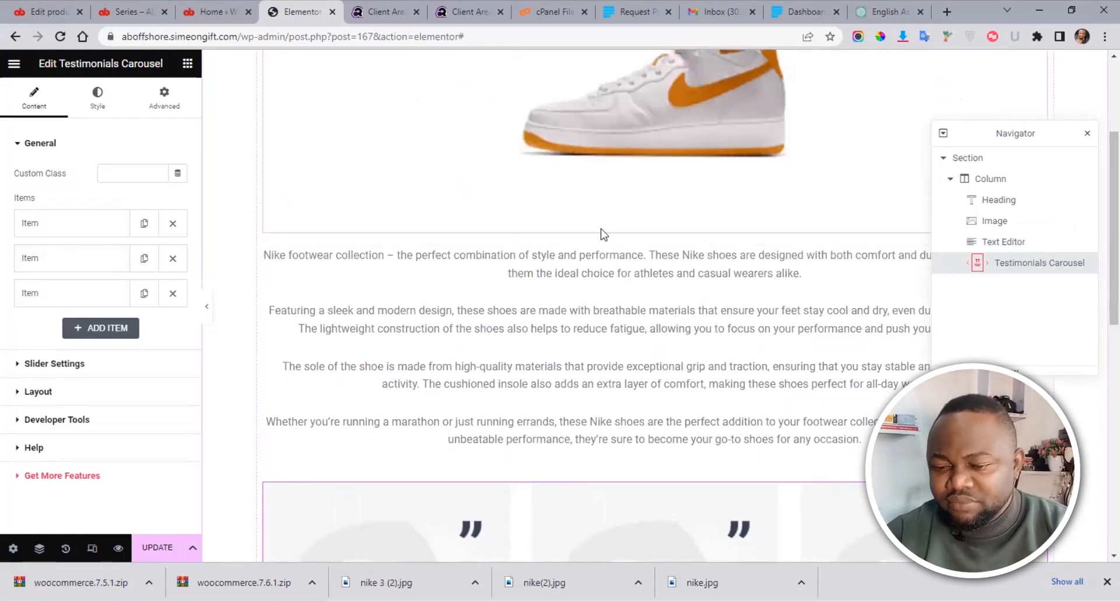
{"action": "left_click_drag", "start_coordinate": [1100, 175], "coordinate": [1100, 489]}
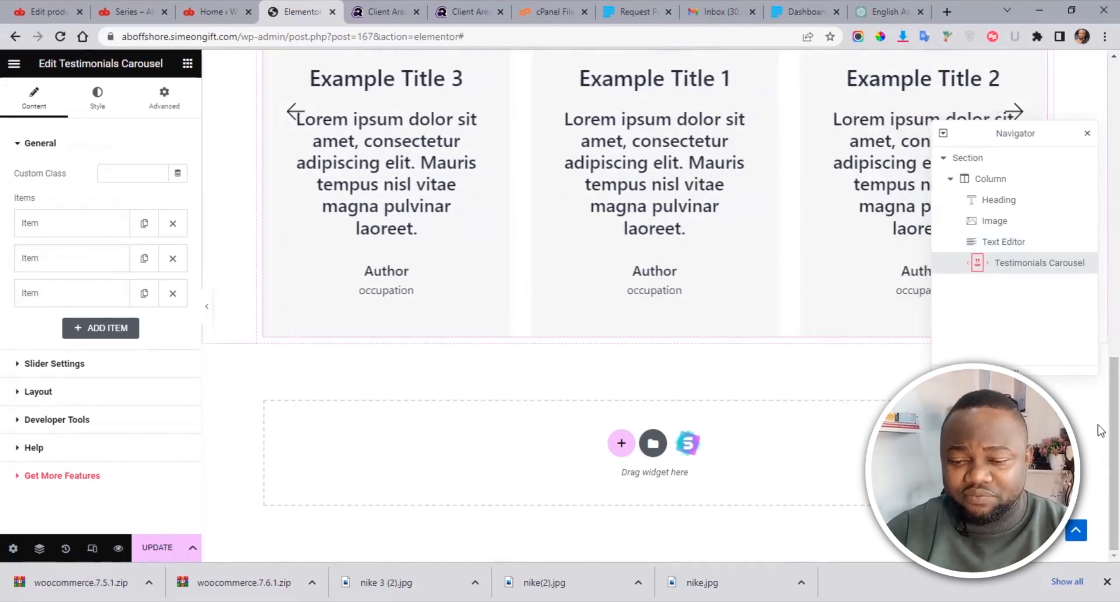
Step: Review the carousel and start a new section underneath it
{"action": "scroll", "coordinate": [1096, 392], "scroll_direction": "up", "scroll_amount": 8}
{"action": "scroll", "coordinate": [1099, 408], "scroll_direction": "down", "scroll_amount": 6}
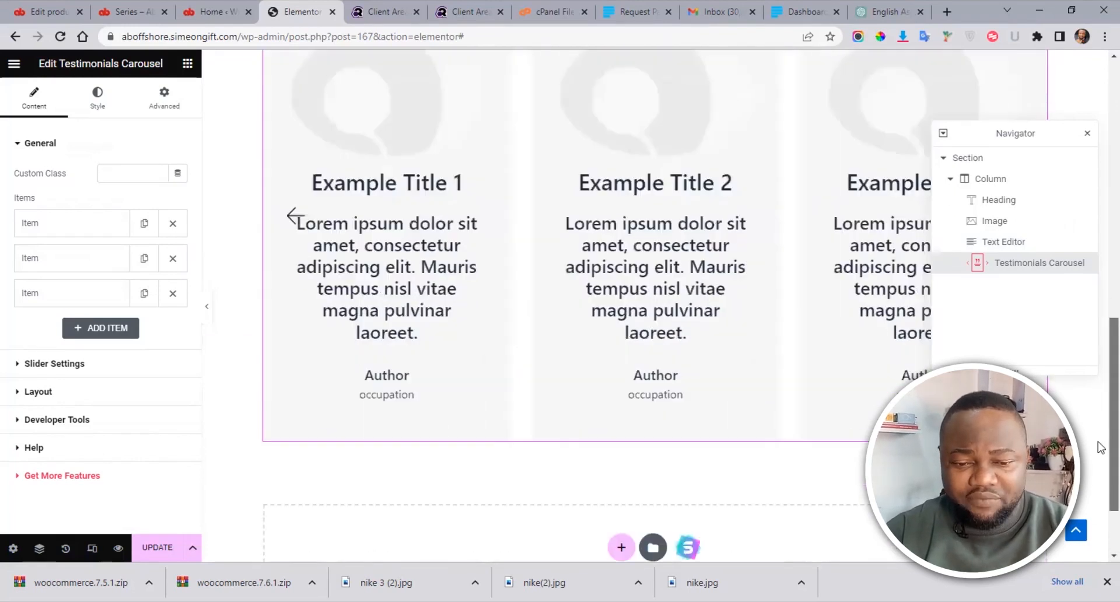
{"action": "scroll", "coordinate": [1099, 446], "scroll_direction": "down", "scroll_amount": 1}
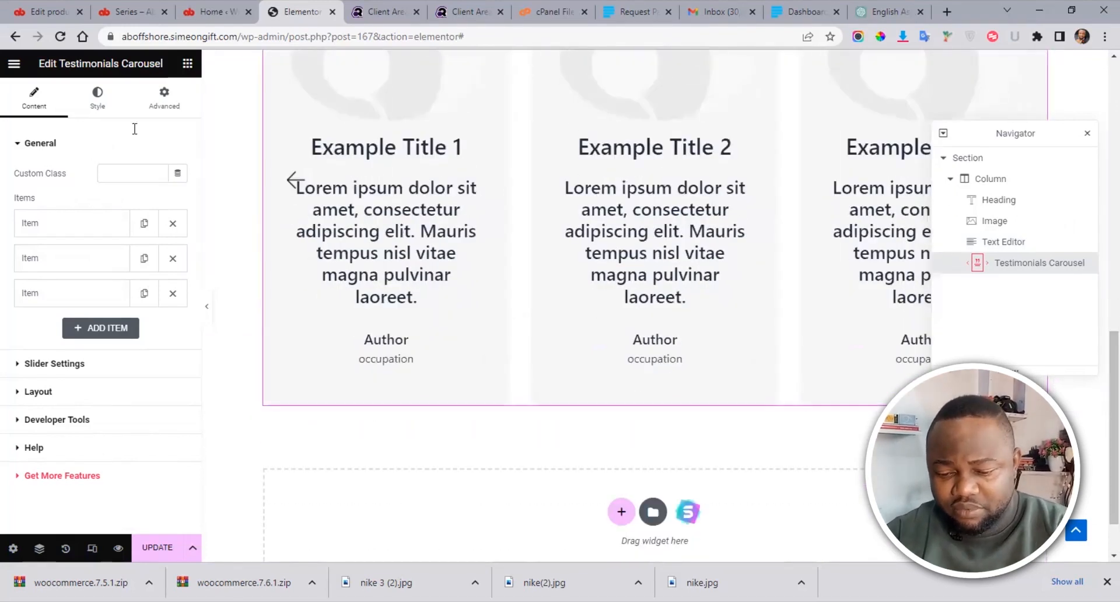
{"action": "left_click", "coordinate": [187, 63]}
{"action": "left_click", "coordinate": [621, 511]}
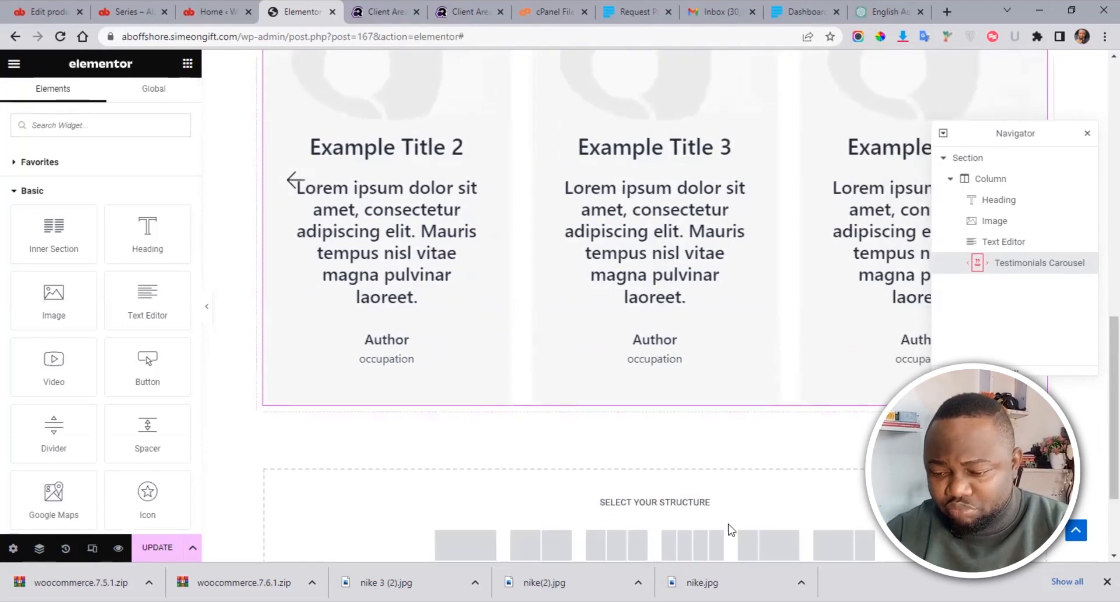
Step: Add a three-column section with a Button in the middle column labelled 'BUY NOW'
{"action": "scroll", "coordinate": [735, 527], "scroll_direction": "down", "scroll_amount": 2}
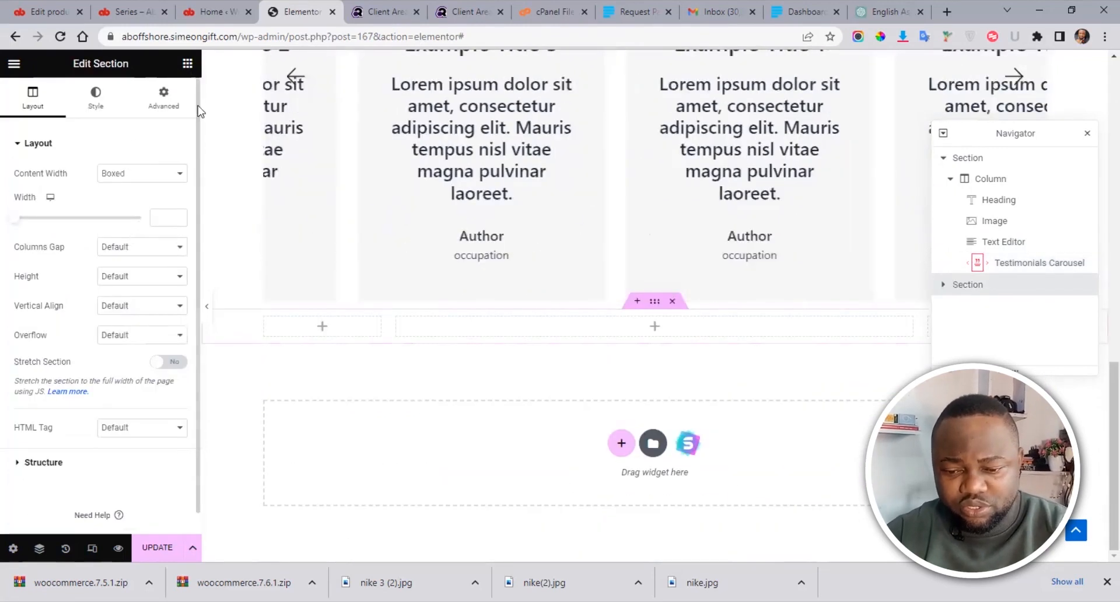
{"action": "left_click", "coordinate": [187, 64]}
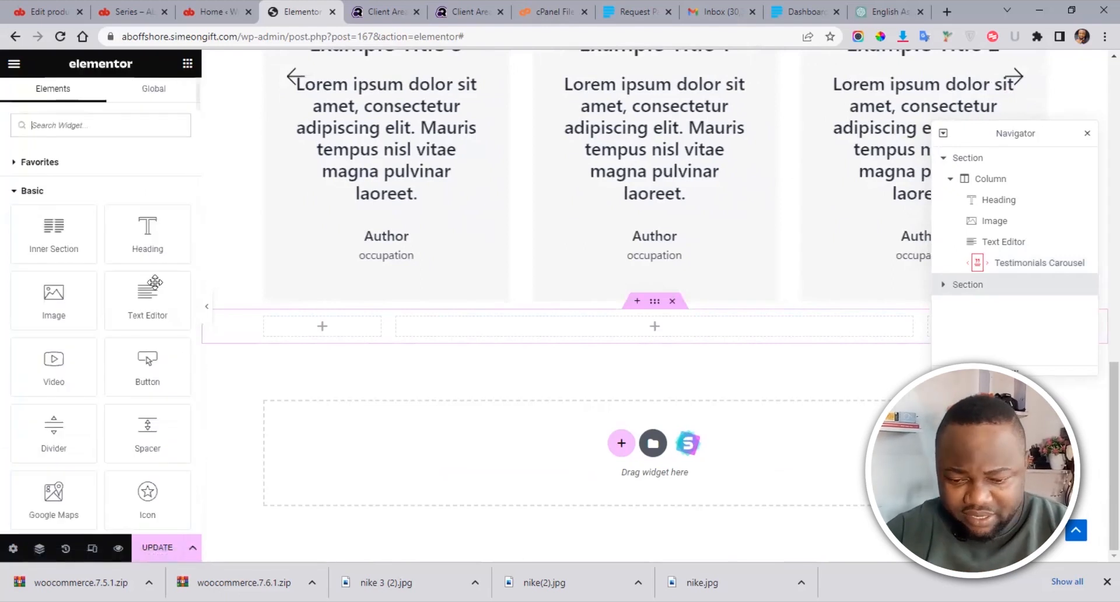
{"action": "left_click_drag", "start_coordinate": [630, 327], "coordinate": [632, 325]}
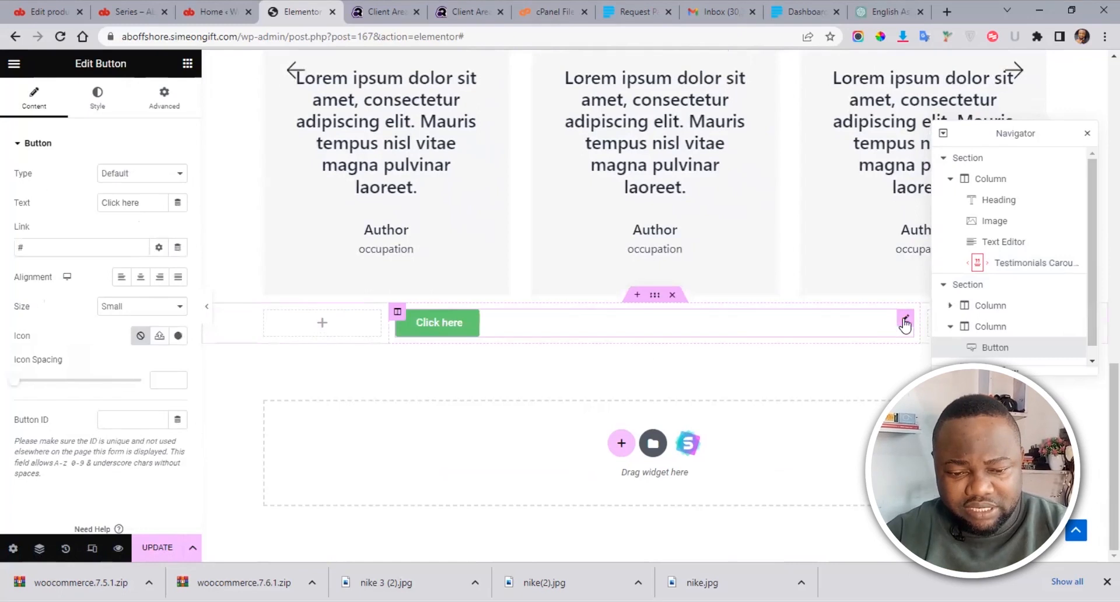
{"action": "left_click_drag", "start_coordinate": [130, 202], "coordinate": [86, 210]}
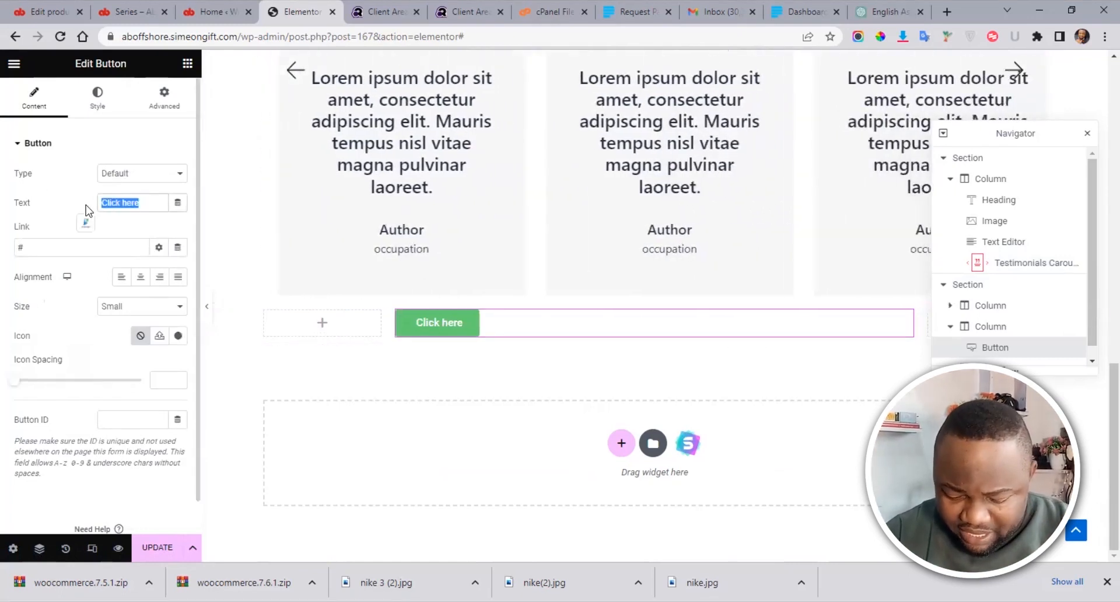
{"action": "type", "text": "BU"}
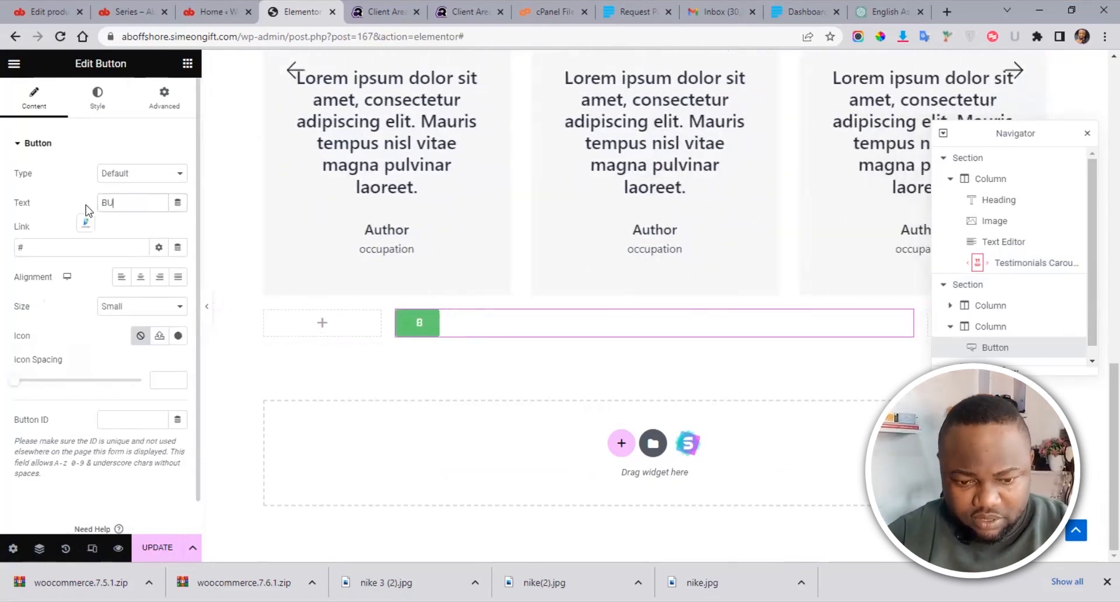
{"action": "type", "text": "Y NOW"}
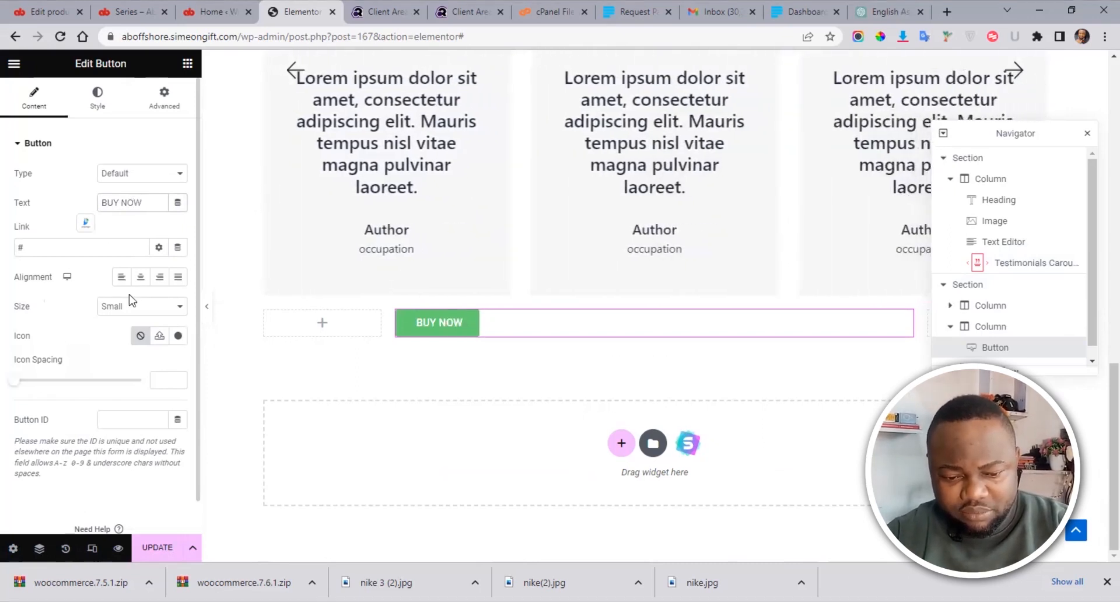
Step: Set the BUY NOW button to Medium size with Justified alignment
{"action": "left_click", "coordinate": [139, 306]}
{"action": "left_click", "coordinate": [139, 352]}
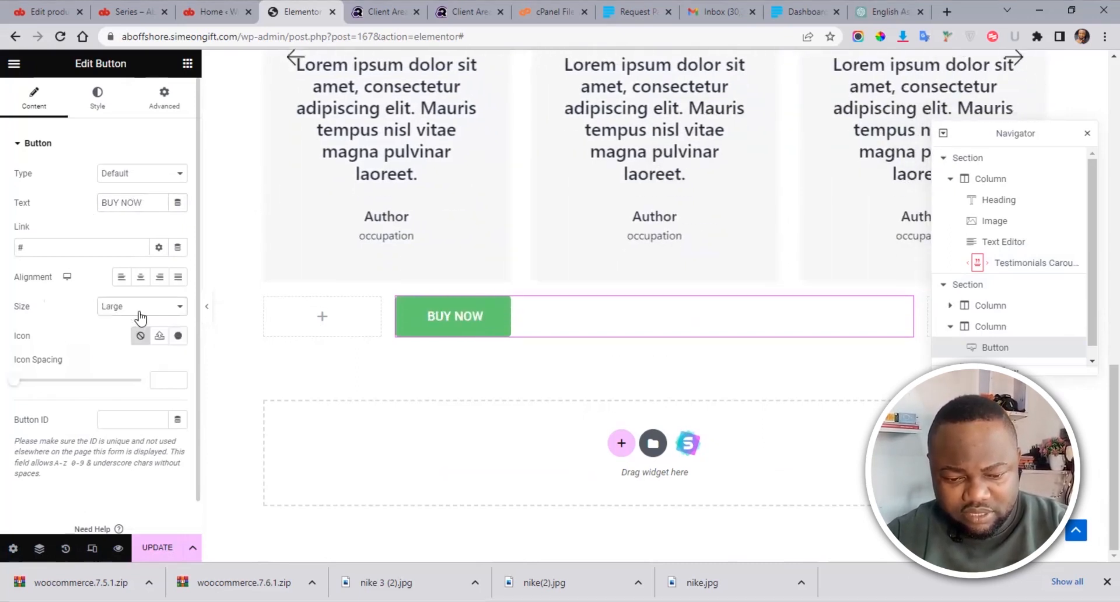
{"action": "left_click", "coordinate": [138, 306]}
{"action": "left_click", "coordinate": [129, 341]}
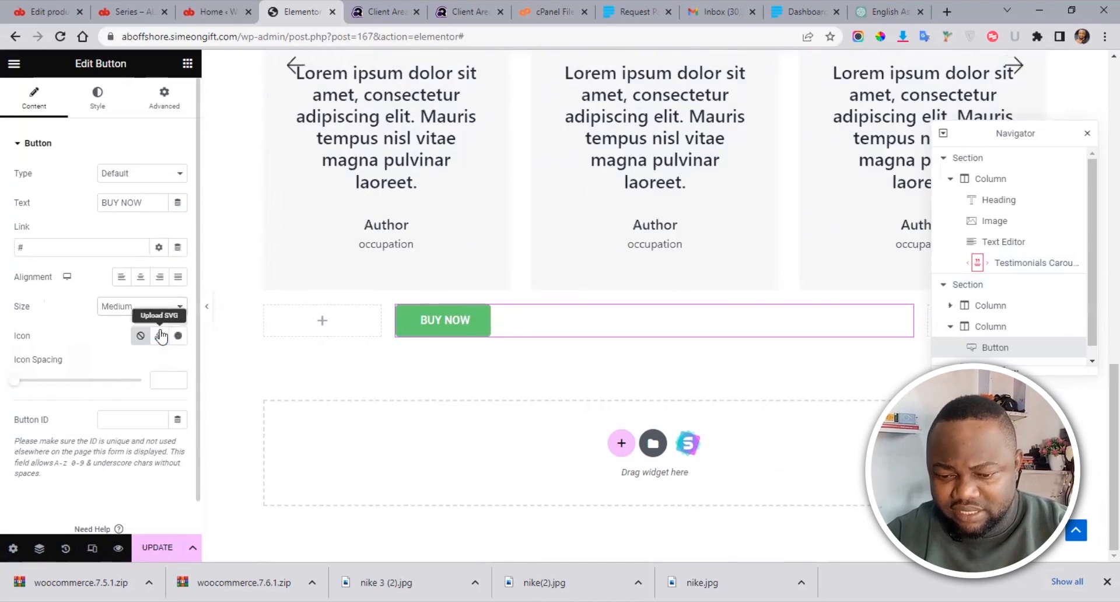
{"action": "left_click", "coordinate": [140, 277]}
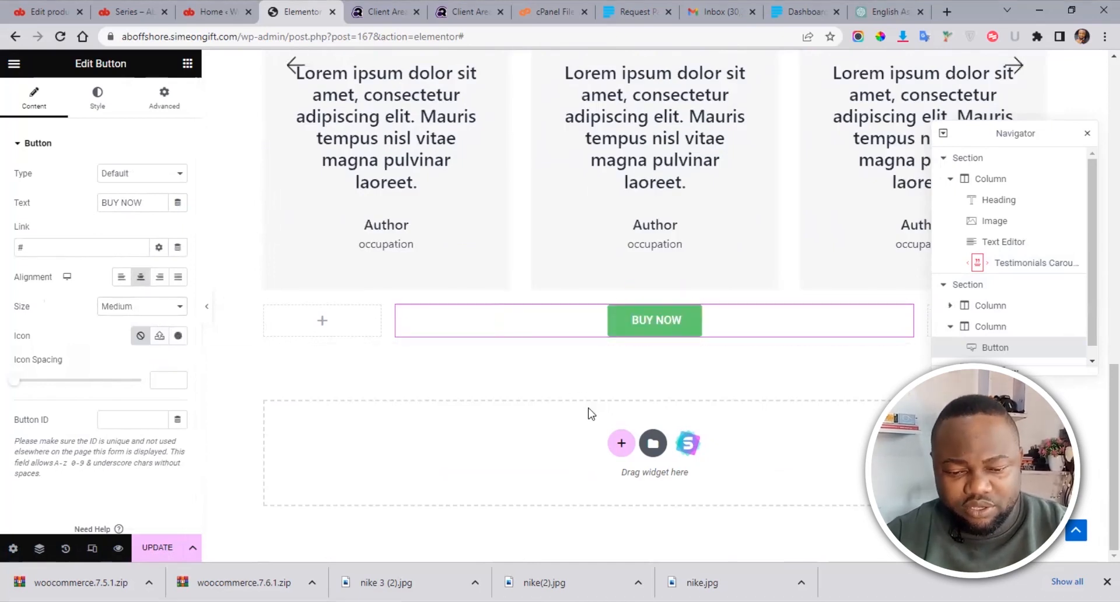
{"action": "left_click", "coordinate": [178, 276]}
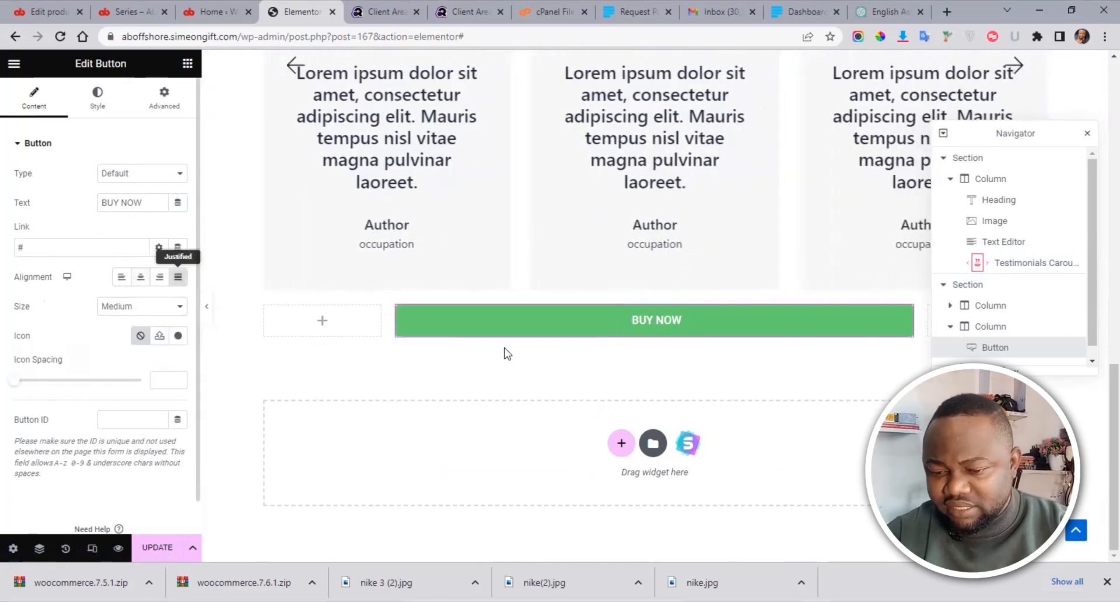
{"action": "scroll", "coordinate": [1094, 365], "scroll_direction": "up", "scroll_amount": 1}
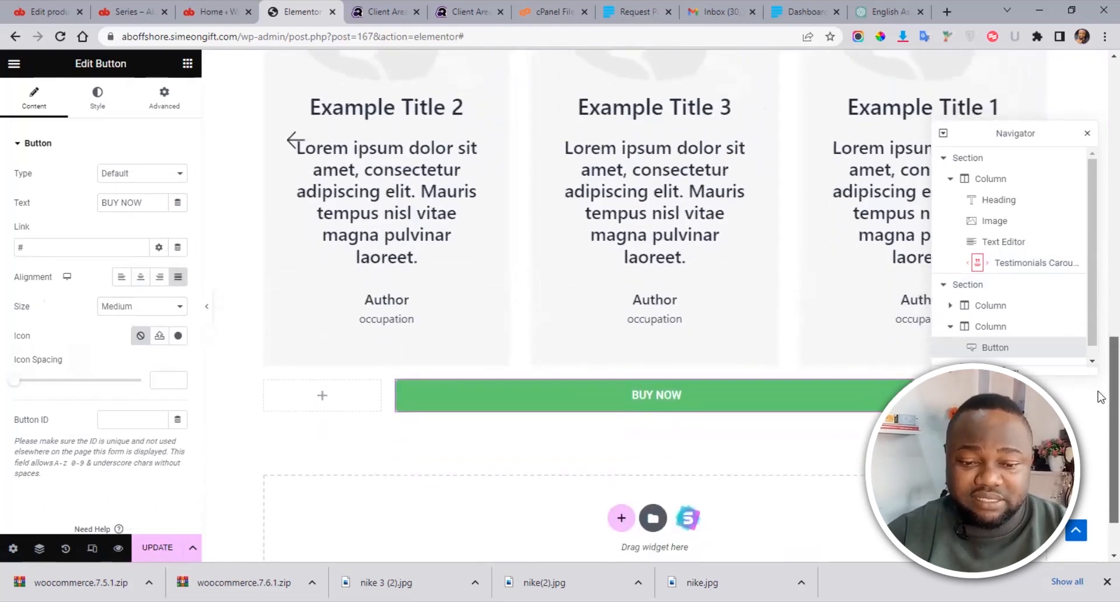
{"action": "scroll", "coordinate": [1099, 411], "scroll_direction": "down", "scroll_amount": 1}
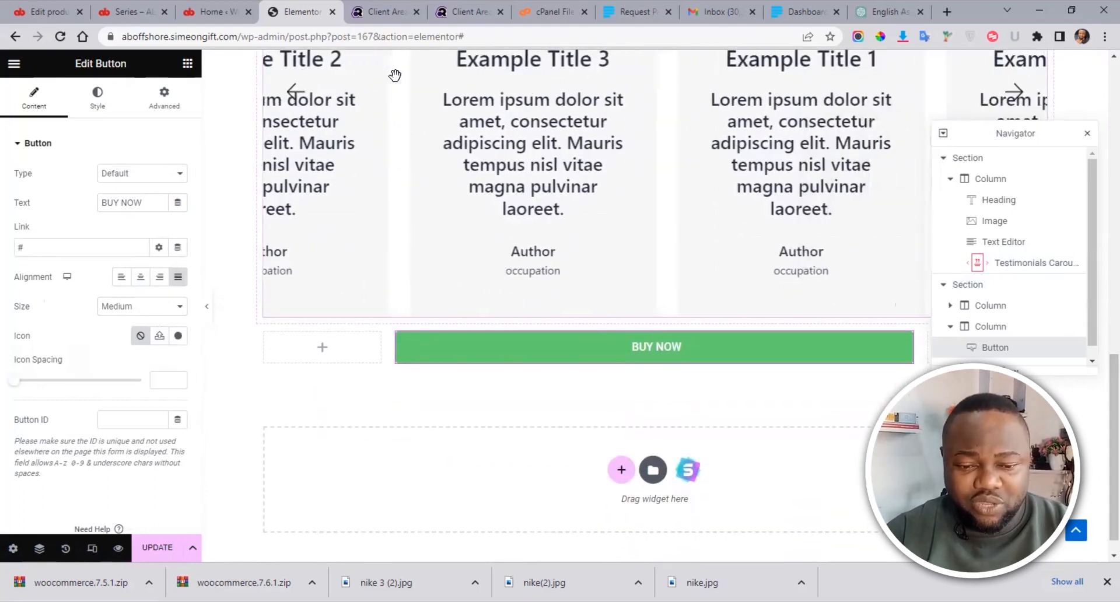
{"action": "left_click", "coordinate": [185, 63]}
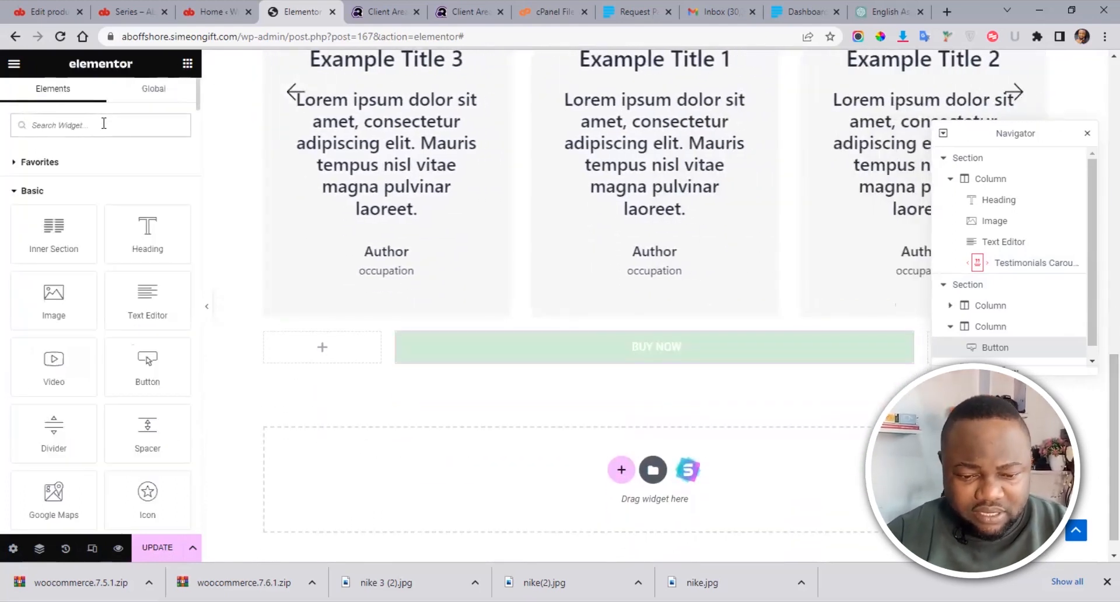
Step: Search for 'COUNT' and place a Countdown widget above the BUY NOW button
{"action": "left_click", "coordinate": [104, 123]}
{"action": "type", "text": "COUNT"}
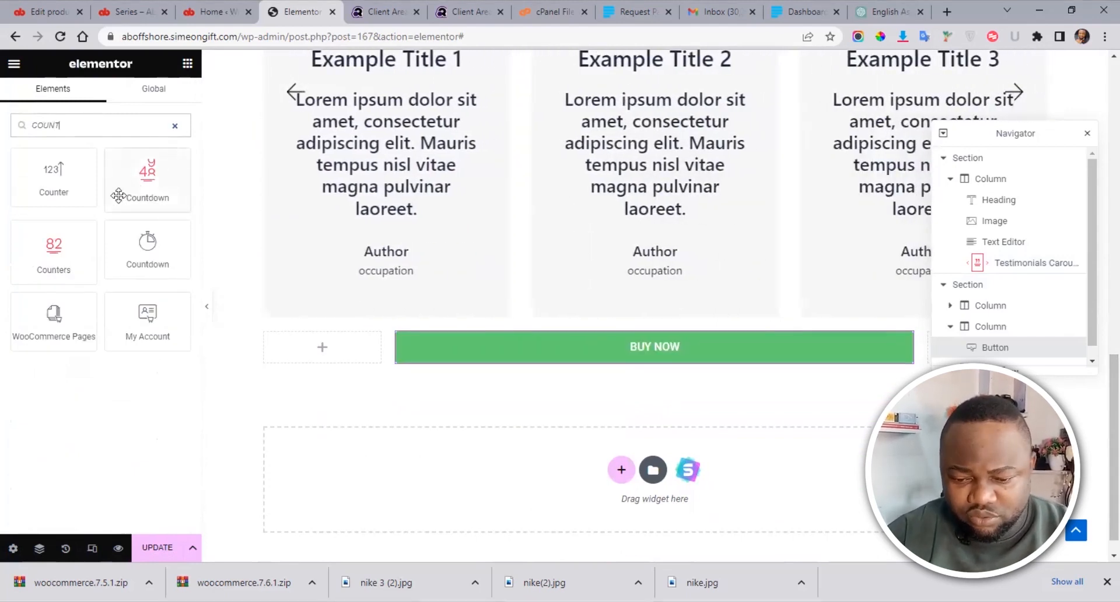
{"action": "left_click_drag", "start_coordinate": [148, 173], "coordinate": [626, 324]}
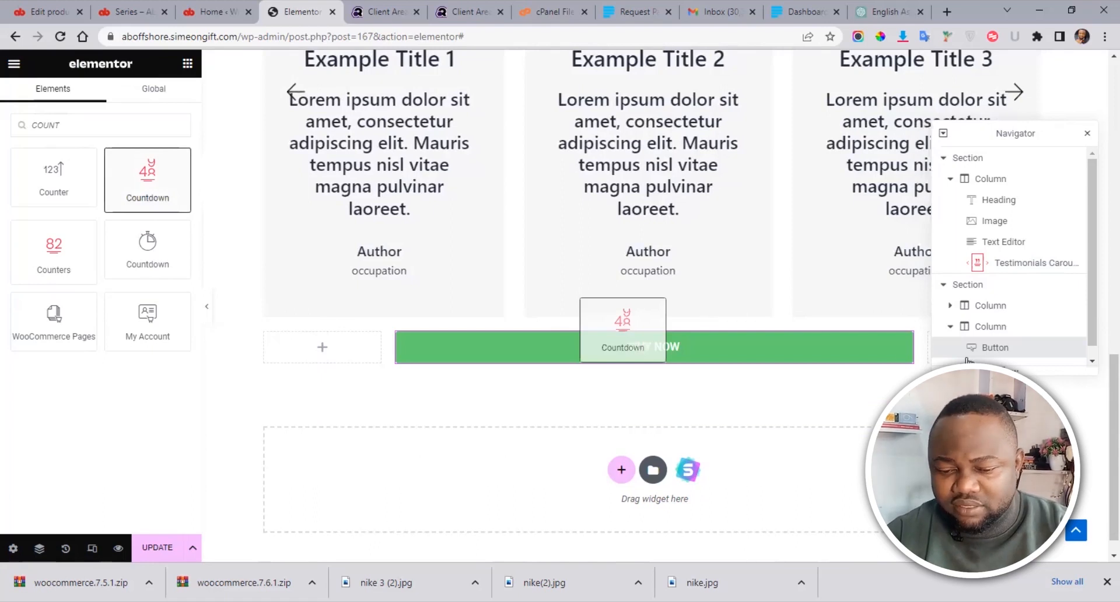
{"action": "left_click_drag", "start_coordinate": [968, 360], "coordinate": [969, 349]}
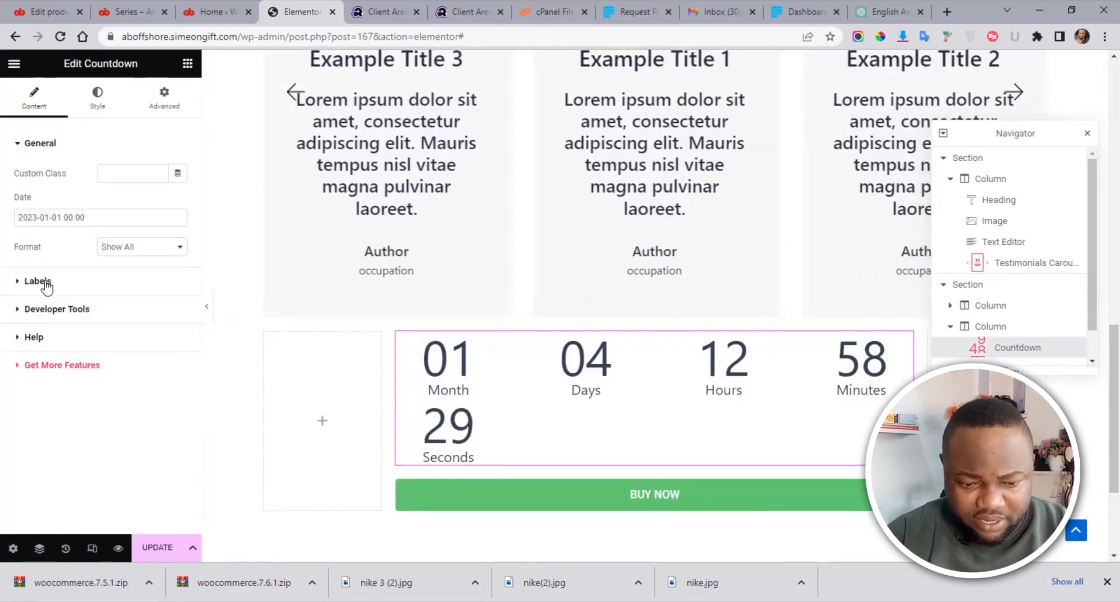
Step: Set the countdown's end date to 11 May 2023 in the date picker
{"action": "left_click", "coordinate": [32, 220]}
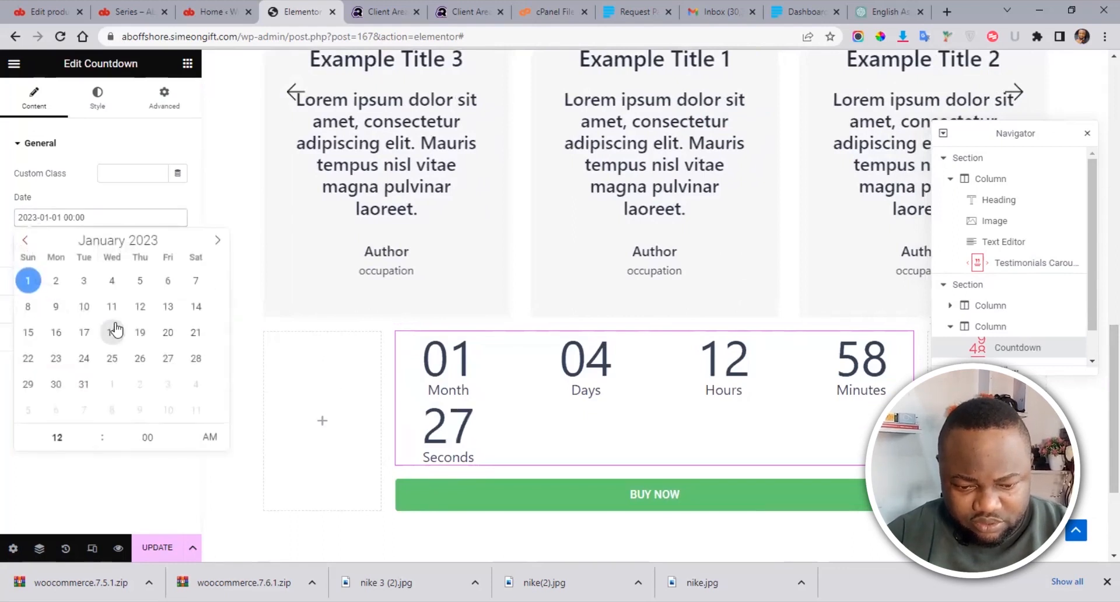
{"action": "left_click", "coordinate": [217, 241]}
{"action": "left_click", "coordinate": [216, 241]}
{"action": "left_click", "coordinate": [217, 241]}
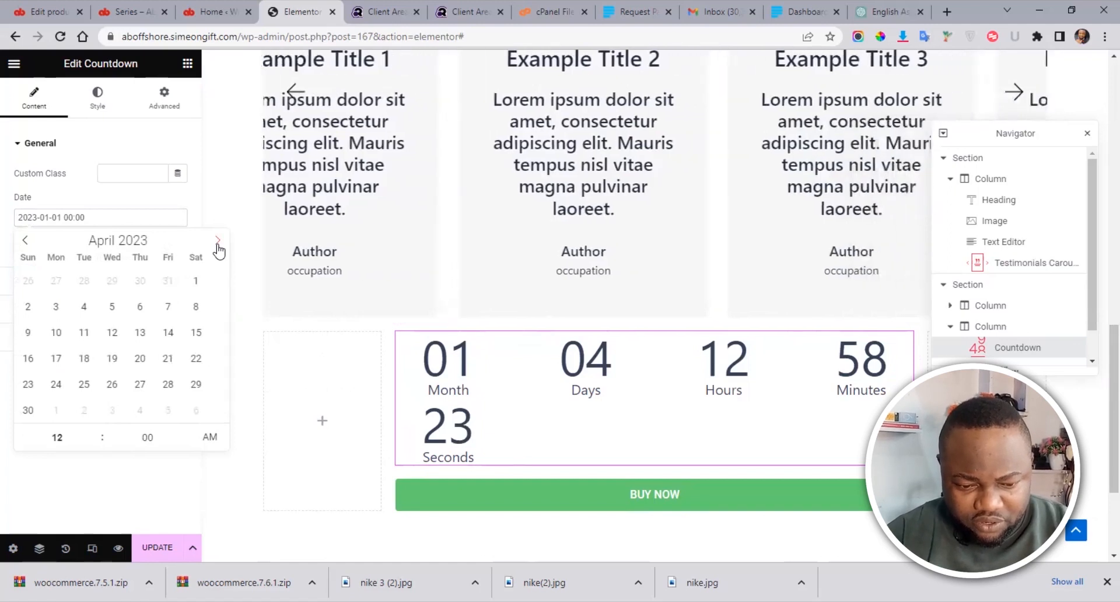
{"action": "left_click", "coordinate": [28, 307]}
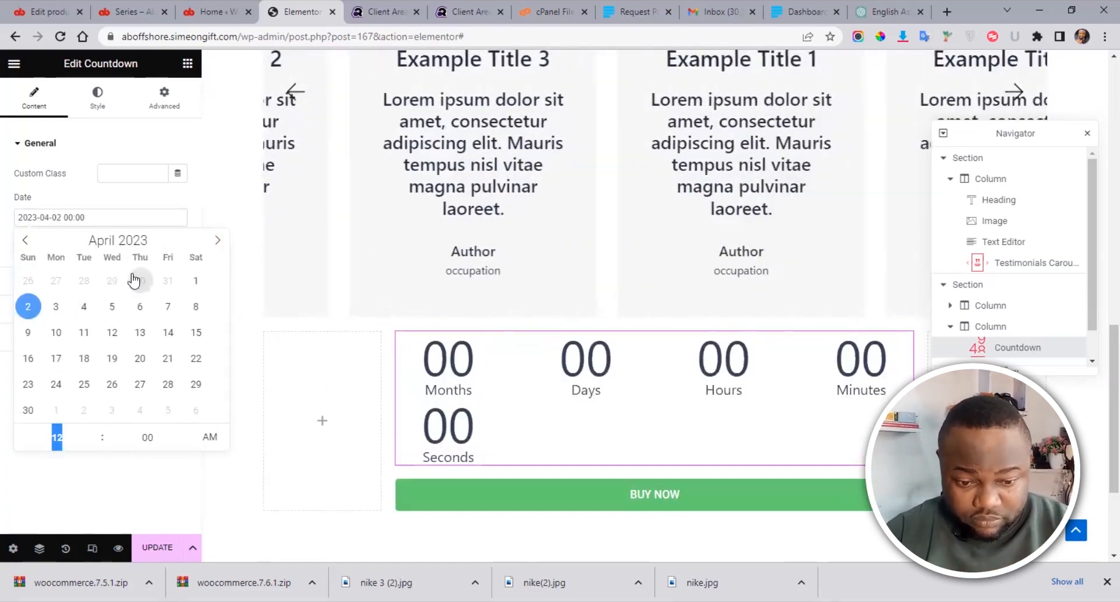
{"action": "left_click", "coordinate": [216, 240]}
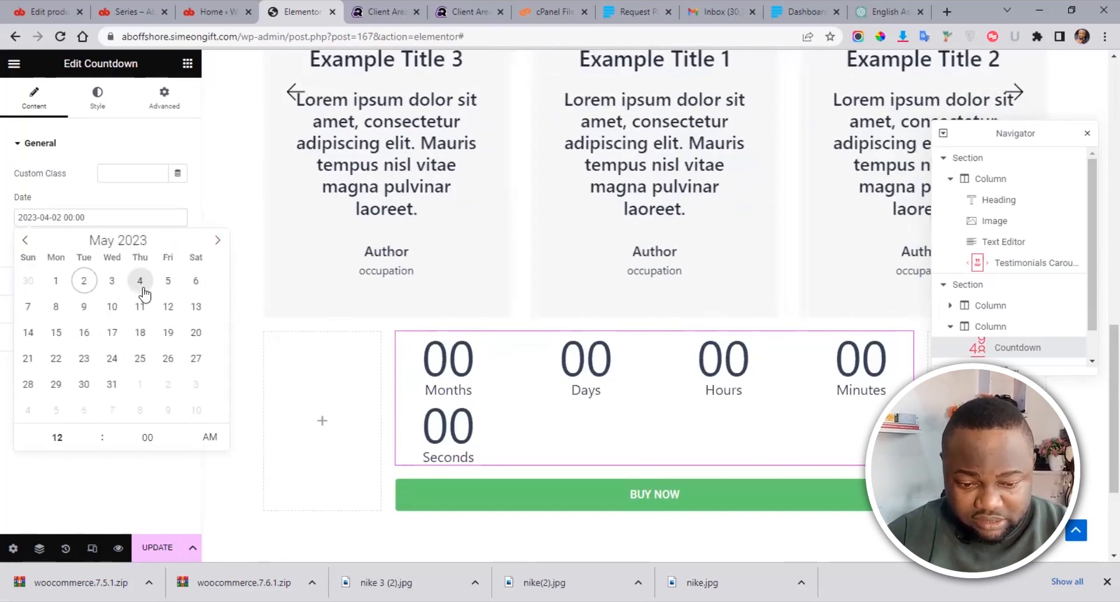
{"action": "left_click", "coordinate": [141, 309]}
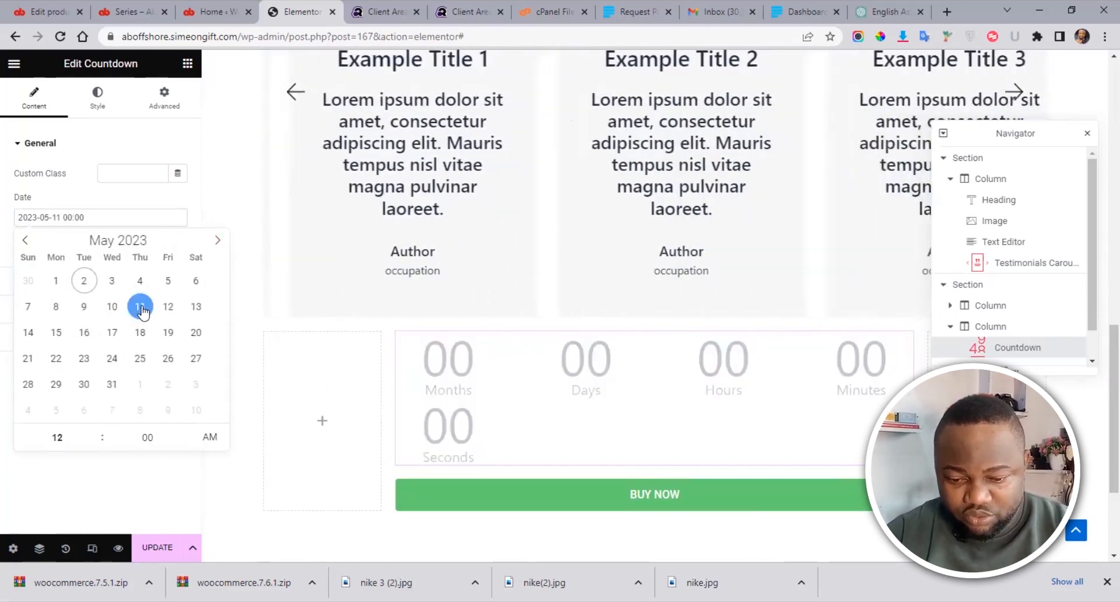
{"action": "left_click", "coordinate": [7, 337]}
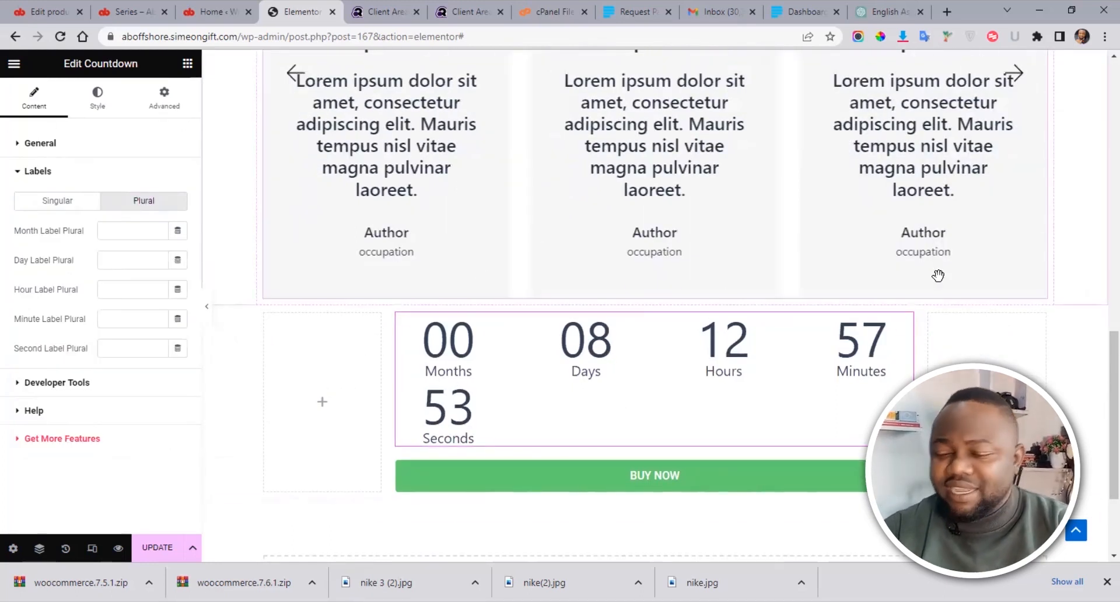
Step: Scroll through the finished Elementor layout, then switch to the Series product page tab
{"action": "scroll", "coordinate": [1100, 432], "scroll_direction": "up", "scroll_amount": 1}
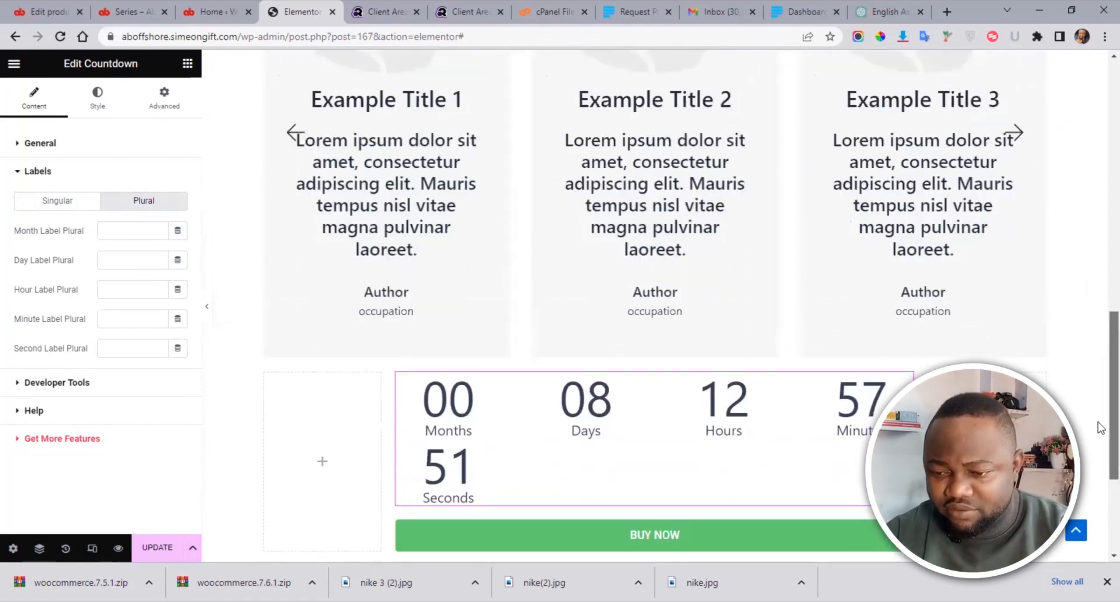
{"action": "scroll", "coordinate": [1098, 163], "scroll_direction": "up", "scroll_amount": 10}
{"action": "scroll", "coordinate": [1100, 175], "scroll_direction": "down", "scroll_amount": 4}
{"action": "scroll", "coordinate": [1098, 182], "scroll_direction": "up", "scroll_amount": 4}
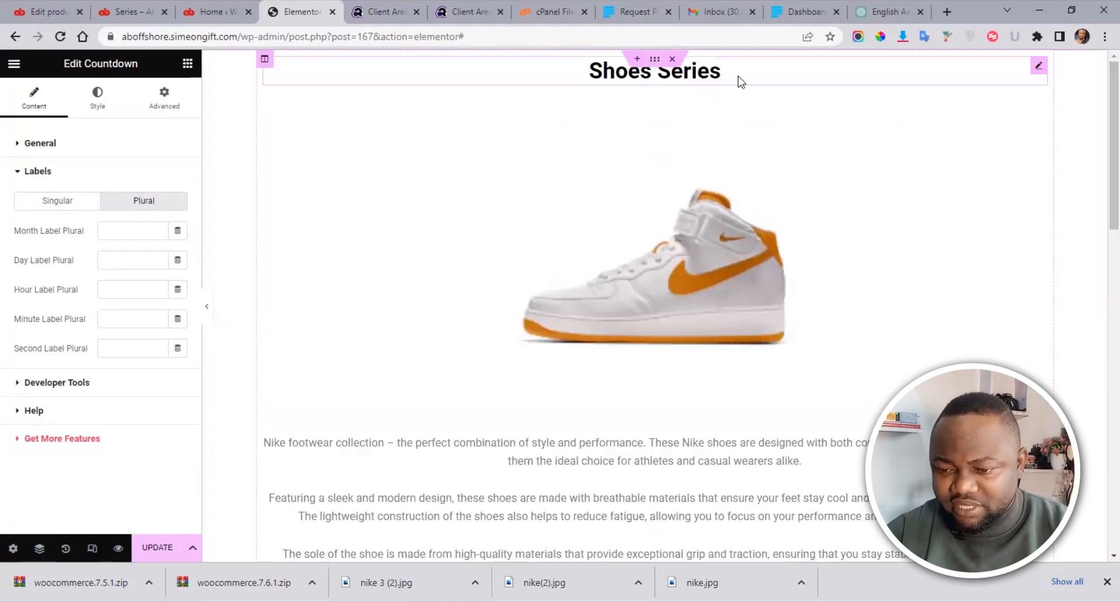
{"action": "scroll", "coordinate": [1099, 249], "scroll_direction": "down", "scroll_amount": 10}
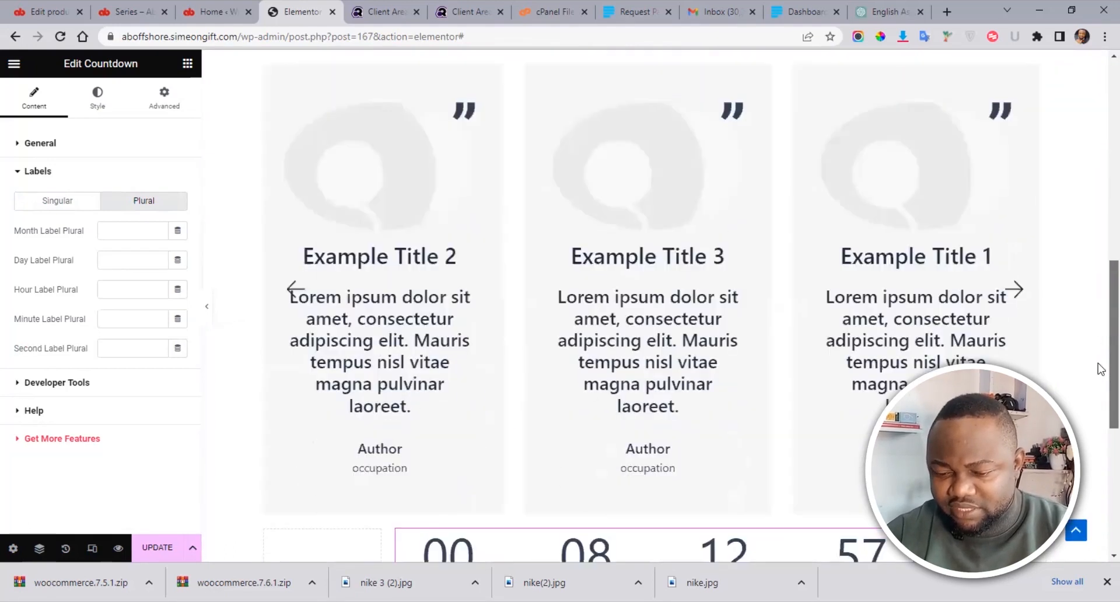
{"action": "scroll", "coordinate": [1100, 431], "scroll_direction": "down", "scroll_amount": 3}
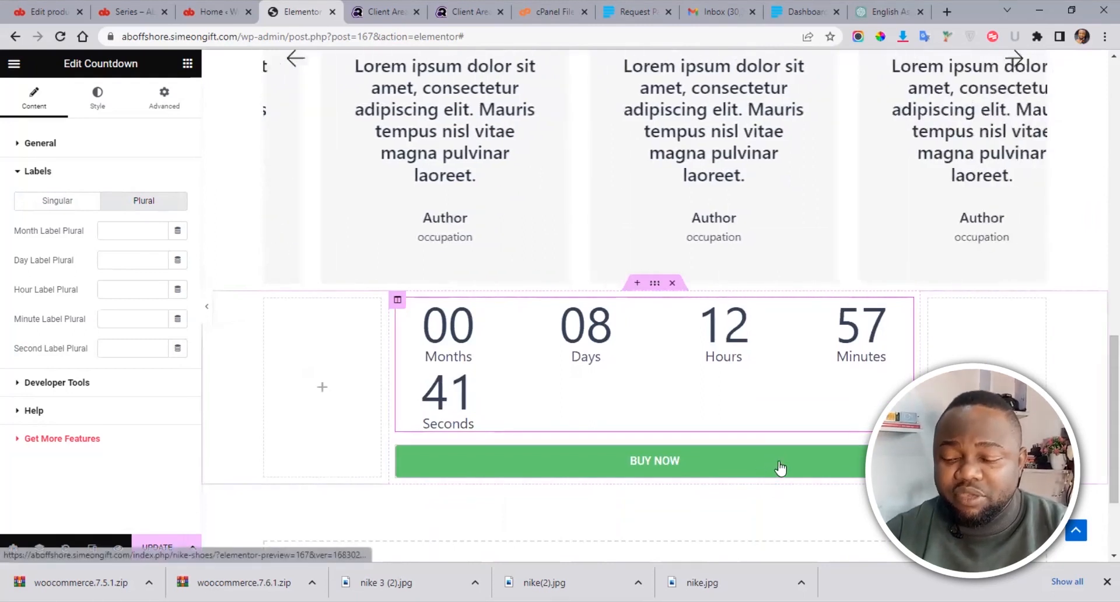
{"action": "left_click_drag", "start_coordinate": [1111, 425], "coordinate": [1111, 139]}
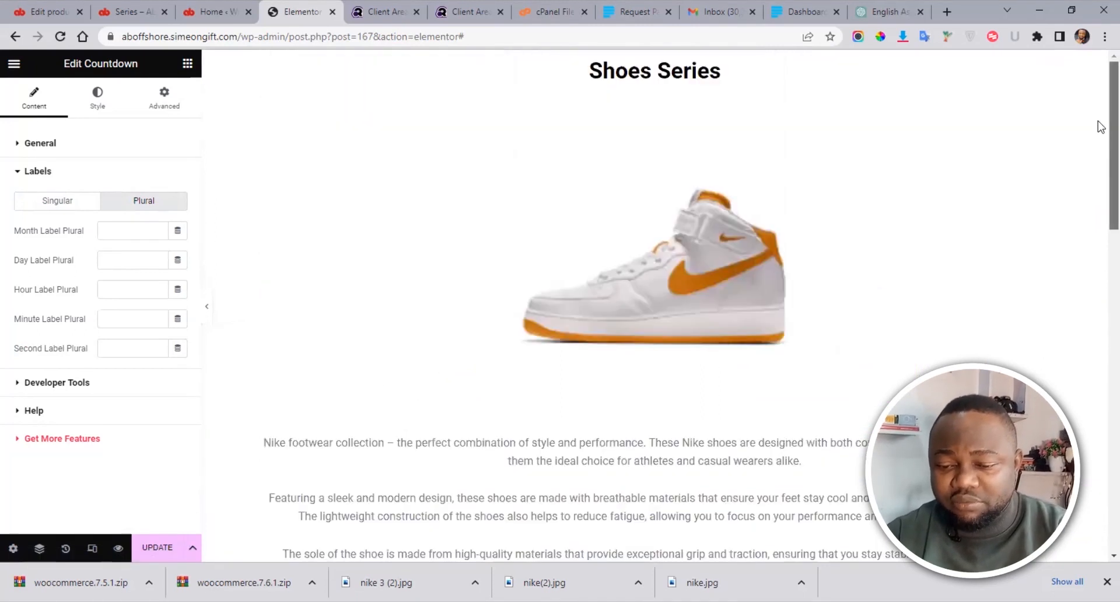
{"action": "left_click_drag", "start_coordinate": [1112, 186], "coordinate": [1098, 454]}
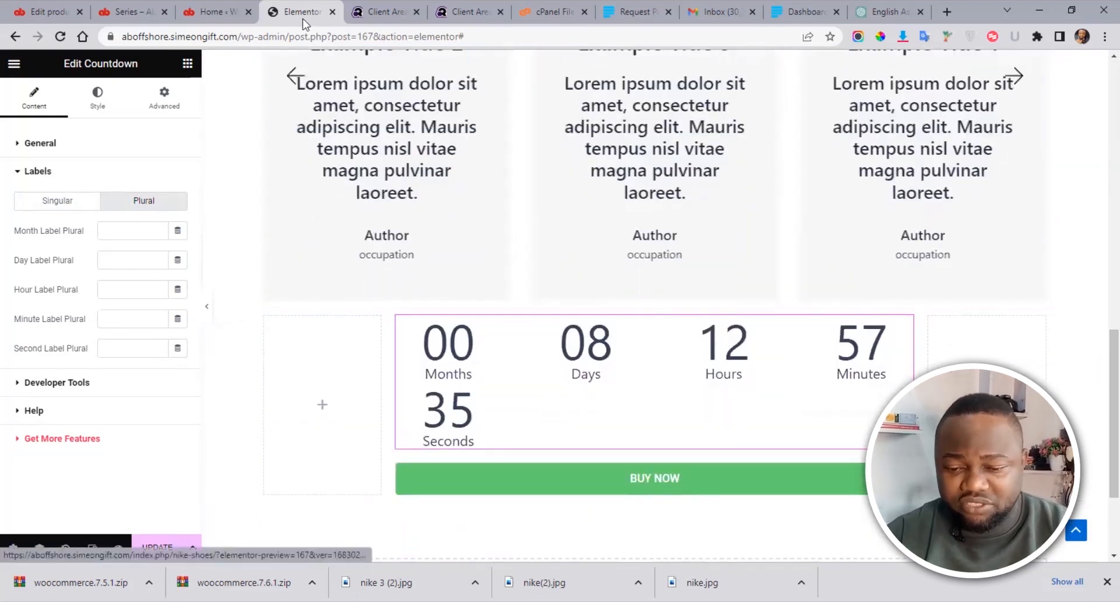
{"action": "left_click", "coordinate": [134, 12]}
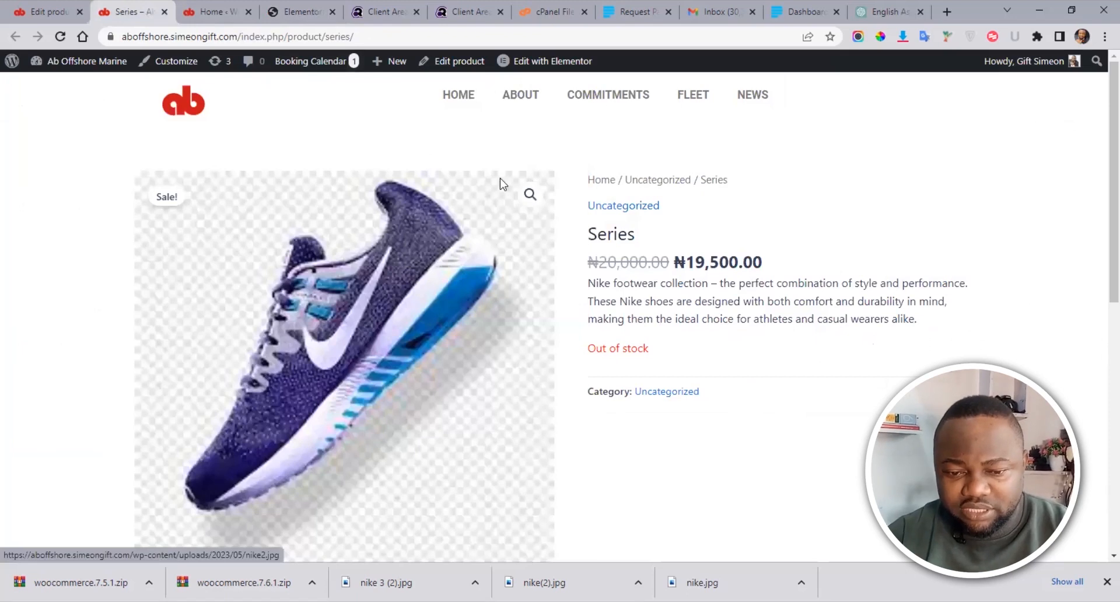
Step: Set the BUY NOW button's link to the copied Series product URL and save with Update
{"action": "left_click_drag", "start_coordinate": [357, 36], "coordinate": [84, 39]}
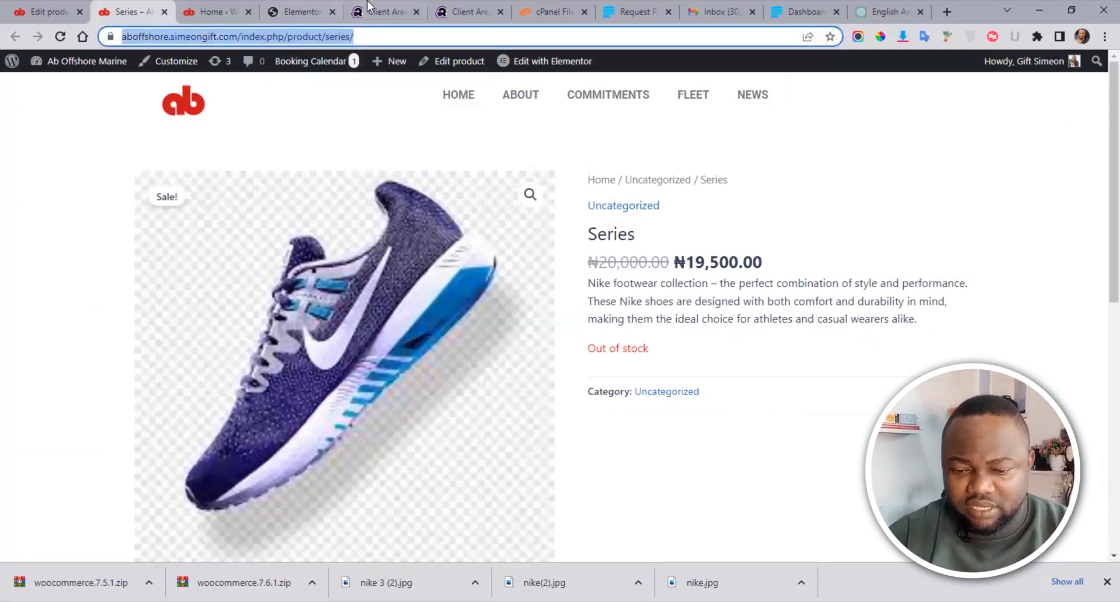
{"action": "left_click", "coordinate": [313, 8]}
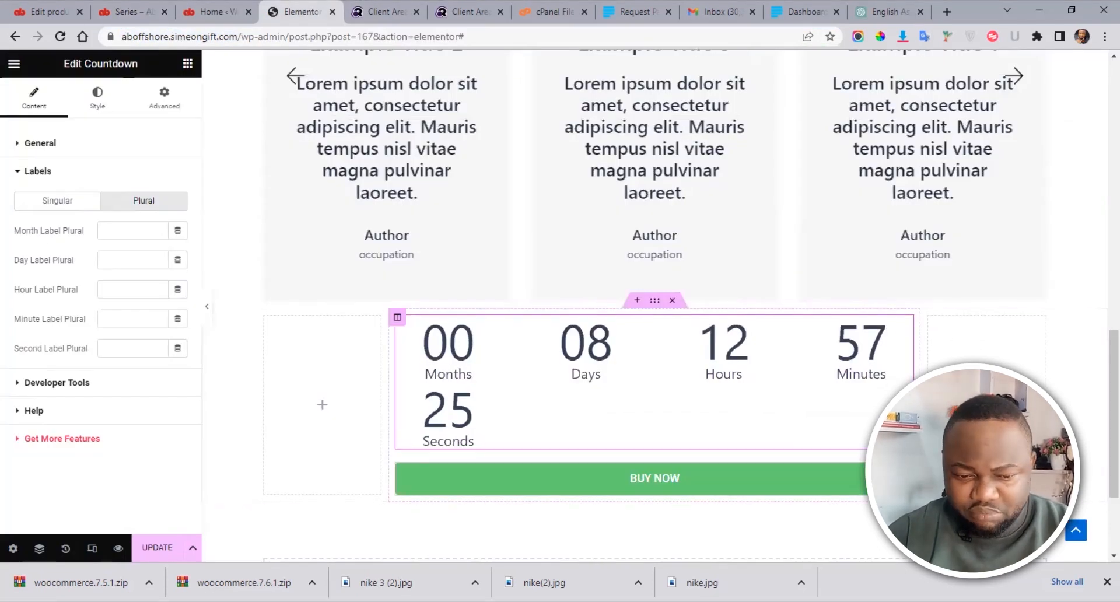
{"action": "left_click", "coordinate": [901, 473]}
{"action": "left_click", "coordinate": [52, 248]}
{"action": "key", "text": "ctrl+a"}
{"action": "key", "text": "ctrl+v"}
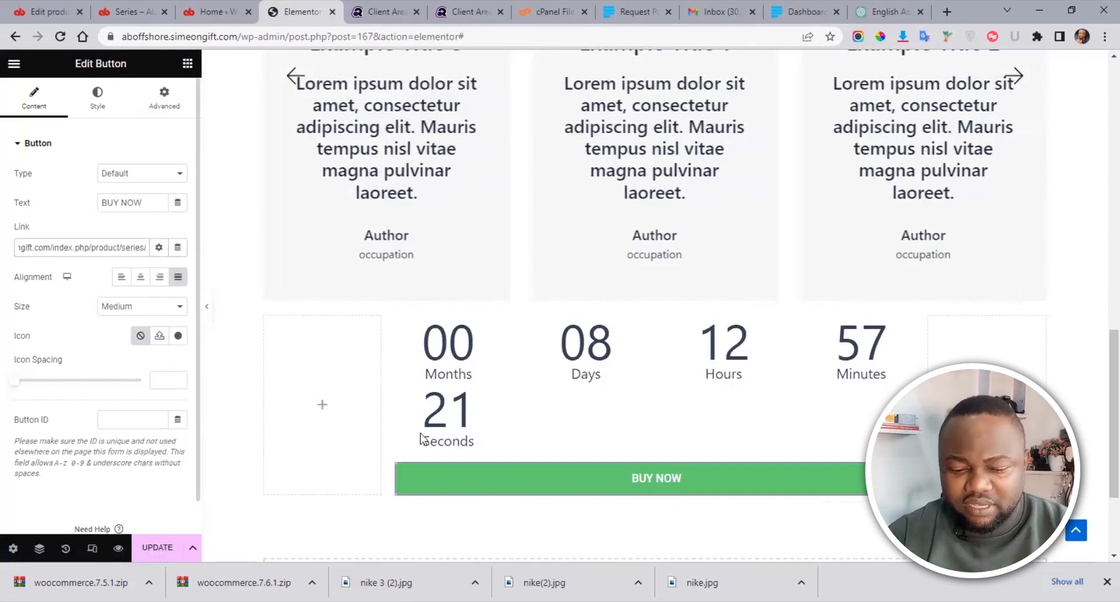
{"action": "left_click", "coordinate": [153, 547]}
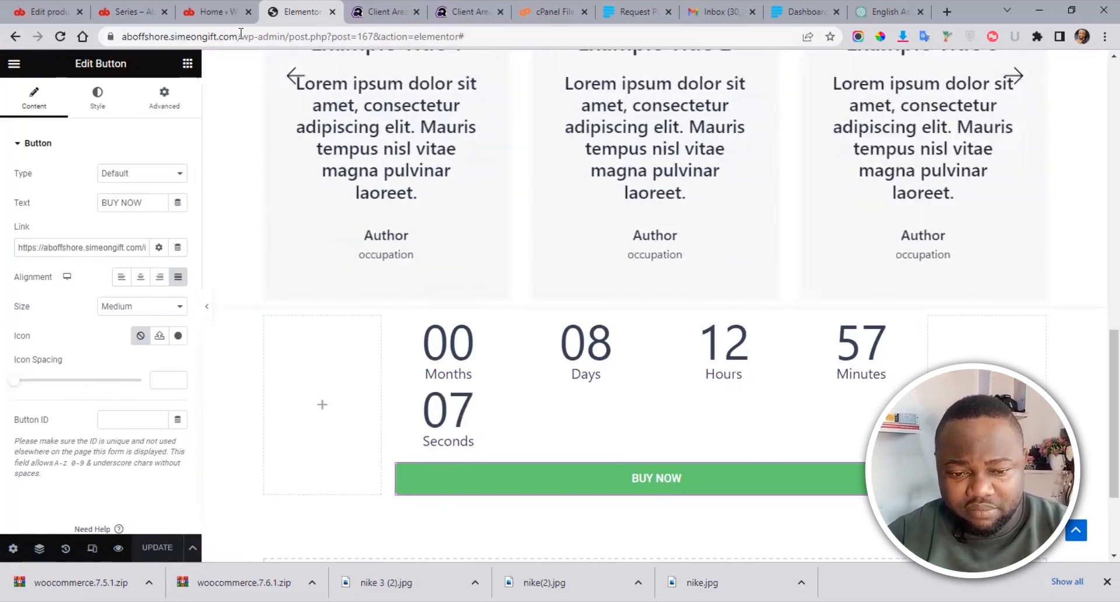
Step: Open the live Nike Shoes page in a new tab from the Pages list
{"action": "left_click", "coordinate": [131, 12]}
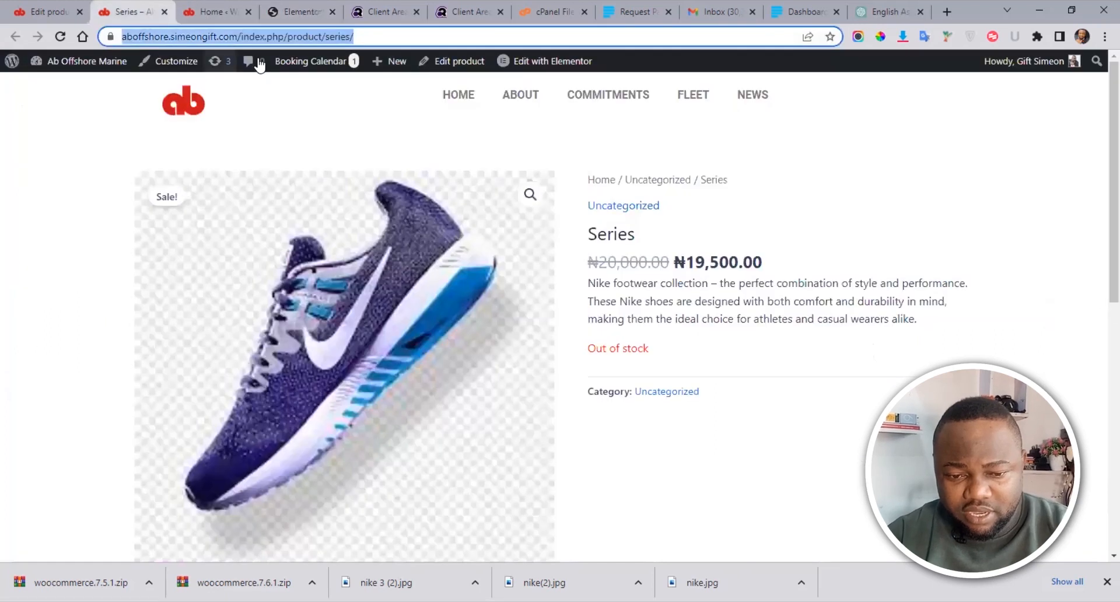
{"action": "left_click", "coordinate": [382, 35]}
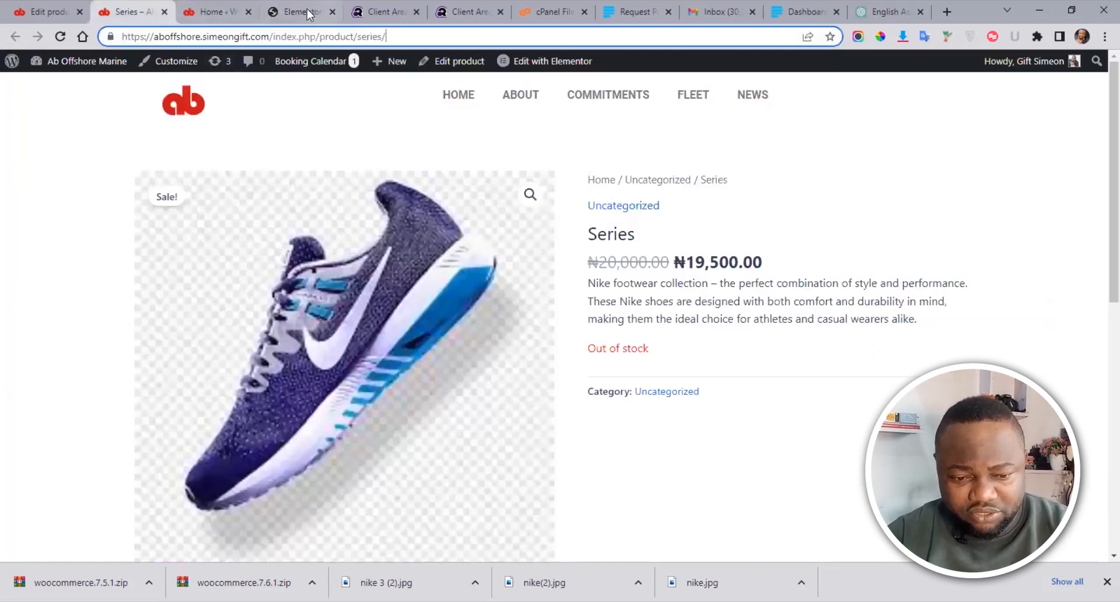
{"action": "left_click", "coordinate": [59, 10]}
{"action": "left_click", "coordinate": [210, 12]}
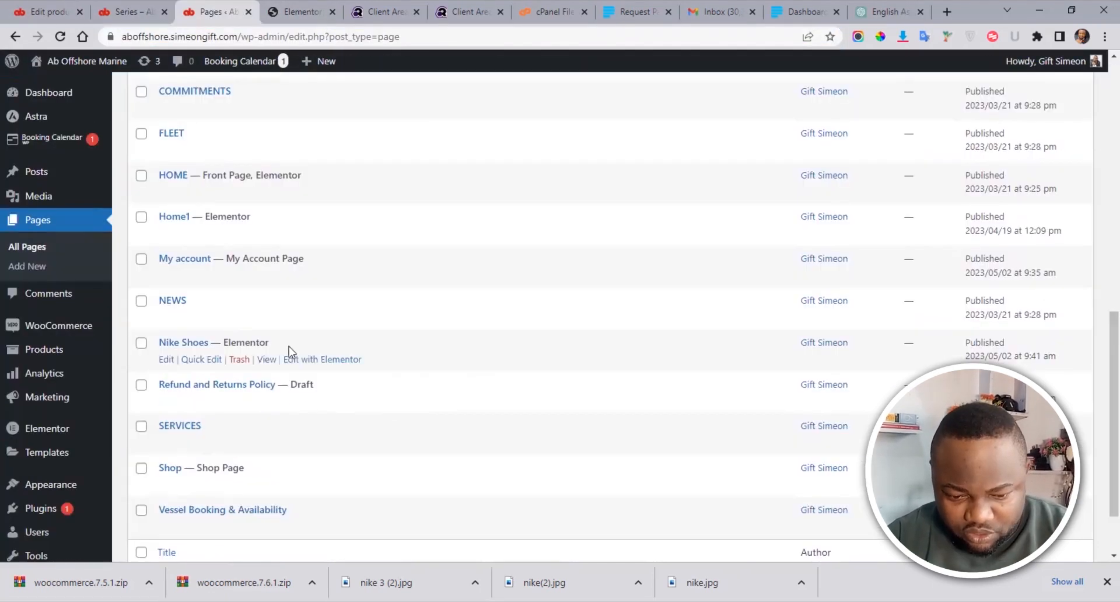
{"action": "right_click", "coordinate": [269, 362]}
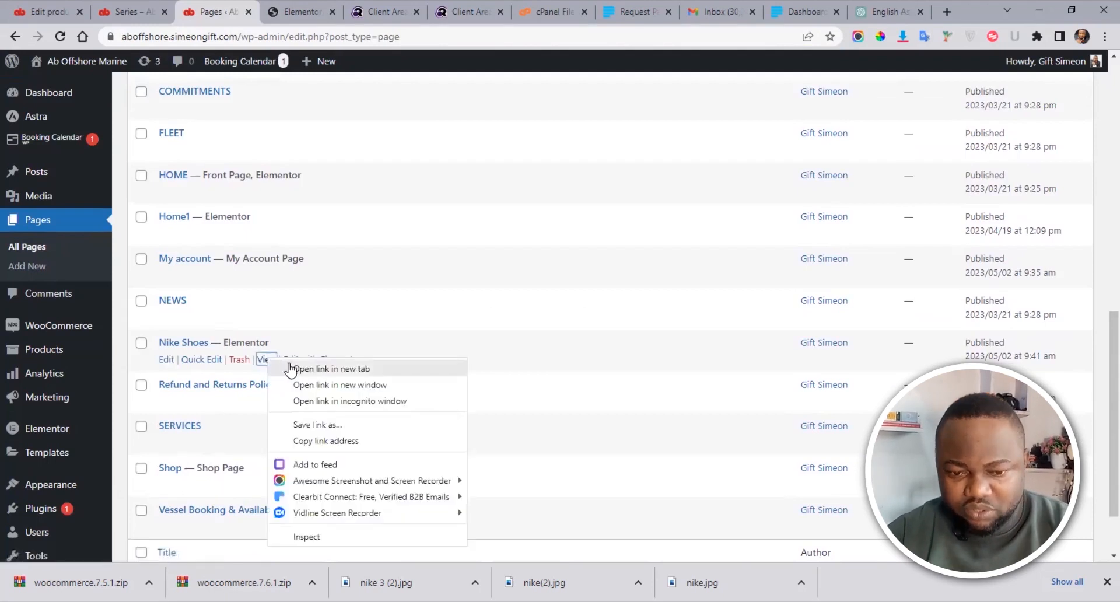
{"action": "left_click", "coordinate": [290, 367]}
{"action": "left_click", "coordinate": [275, 11]}
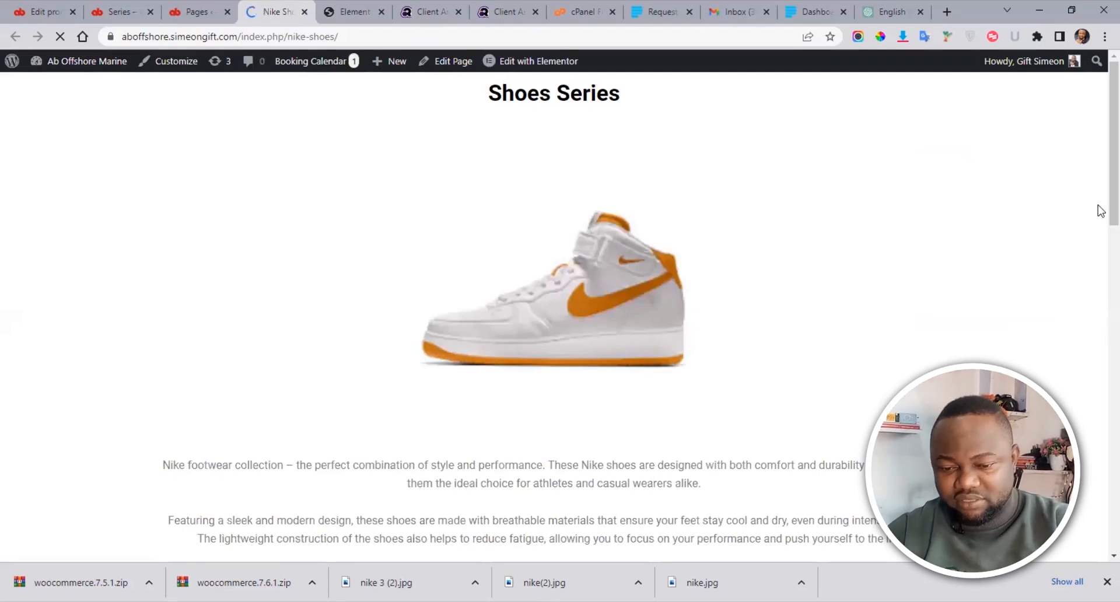
Step: Scroll down and confirm BUY NOW leads to the ₦19,500.00 Series product page
{"action": "scroll", "coordinate": [1099, 233], "scroll_direction": "down", "scroll_amount": 3}
{"action": "scroll", "coordinate": [1099, 245], "scroll_direction": "down", "scroll_amount": 5}
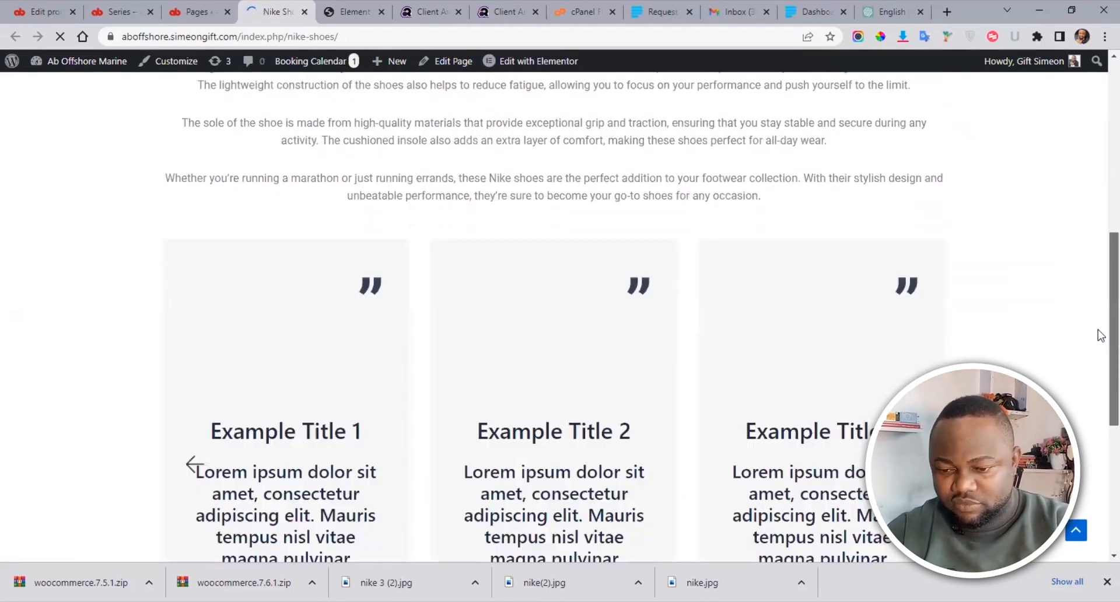
{"action": "scroll", "coordinate": [1099, 228], "scroll_direction": "down", "scroll_amount": 5}
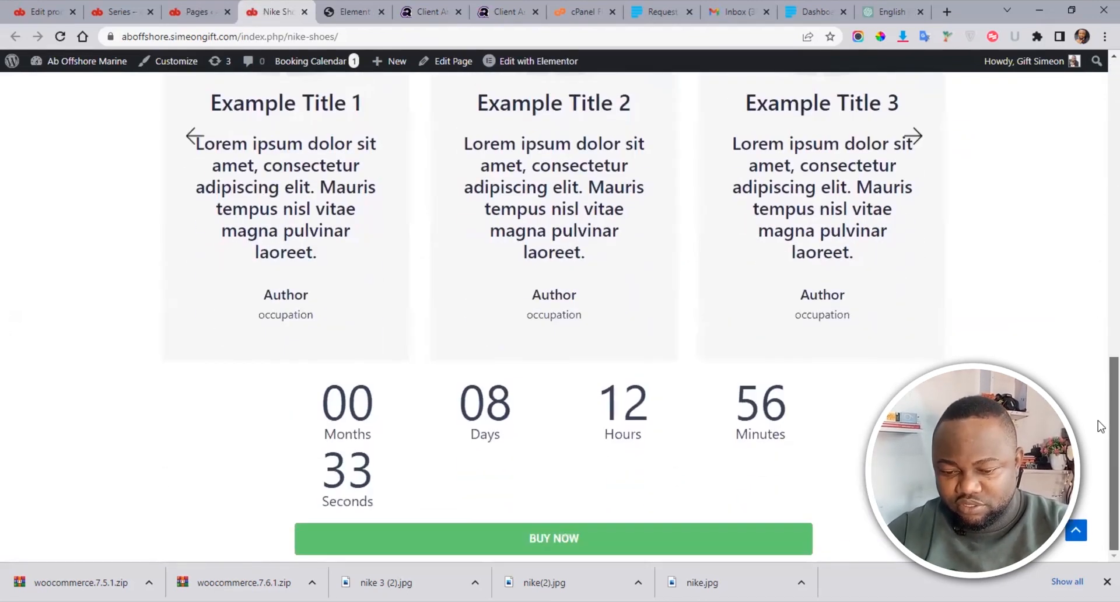
{"action": "left_click", "coordinate": [537, 537]}
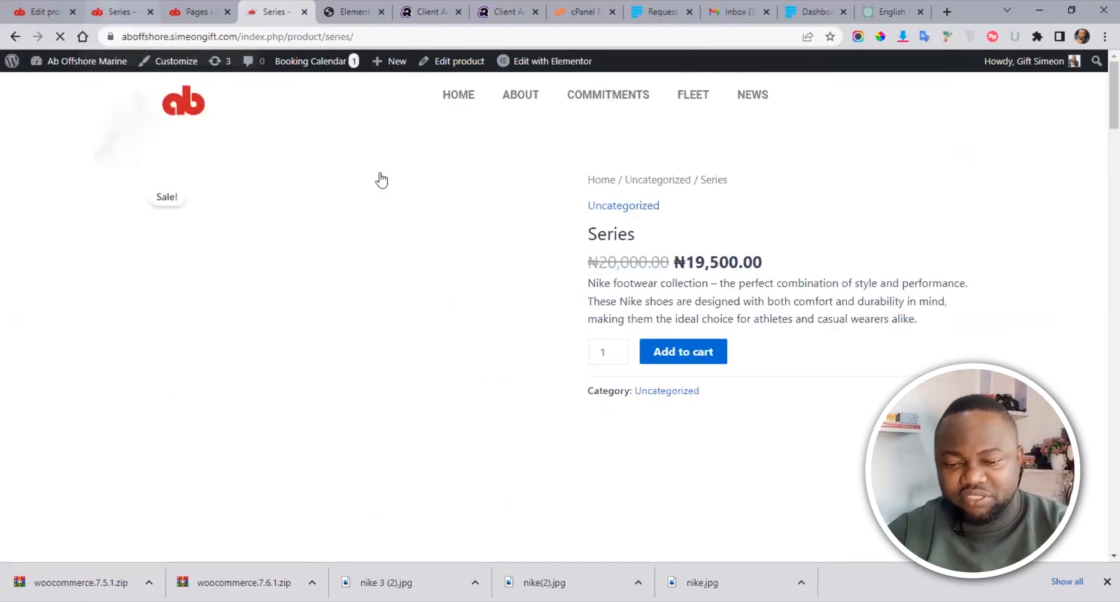
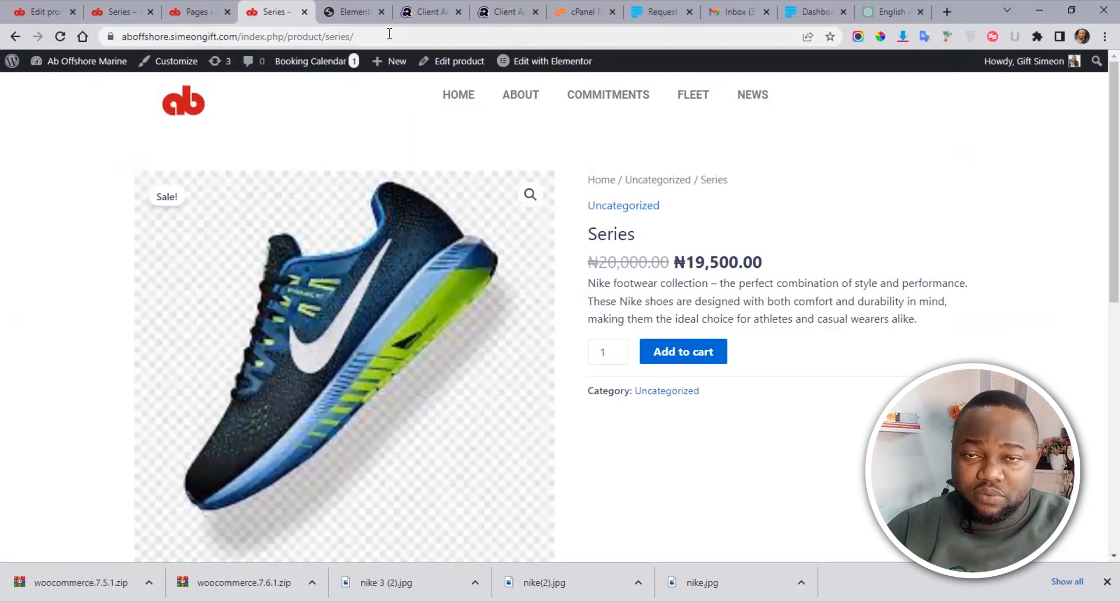
Step: Return to the Elementor editor and scroll down to the BUY NOW button below the countdown
{"action": "left_click", "coordinate": [344, 8]}
{"action": "left_click_drag", "start_coordinate": [1110, 436], "coordinate": [1110, 350]}
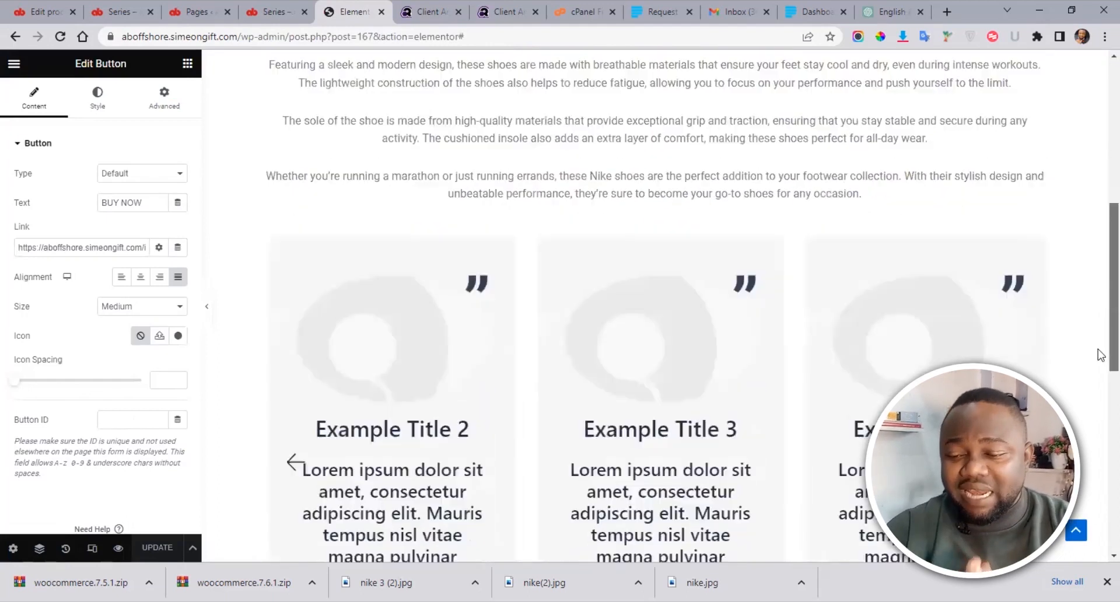
{"action": "scroll", "coordinate": [1100, 356], "scroll_direction": "down", "scroll_amount": 2}
{"action": "scroll", "coordinate": [1100, 360], "scroll_direction": "down", "scroll_amount": 4}
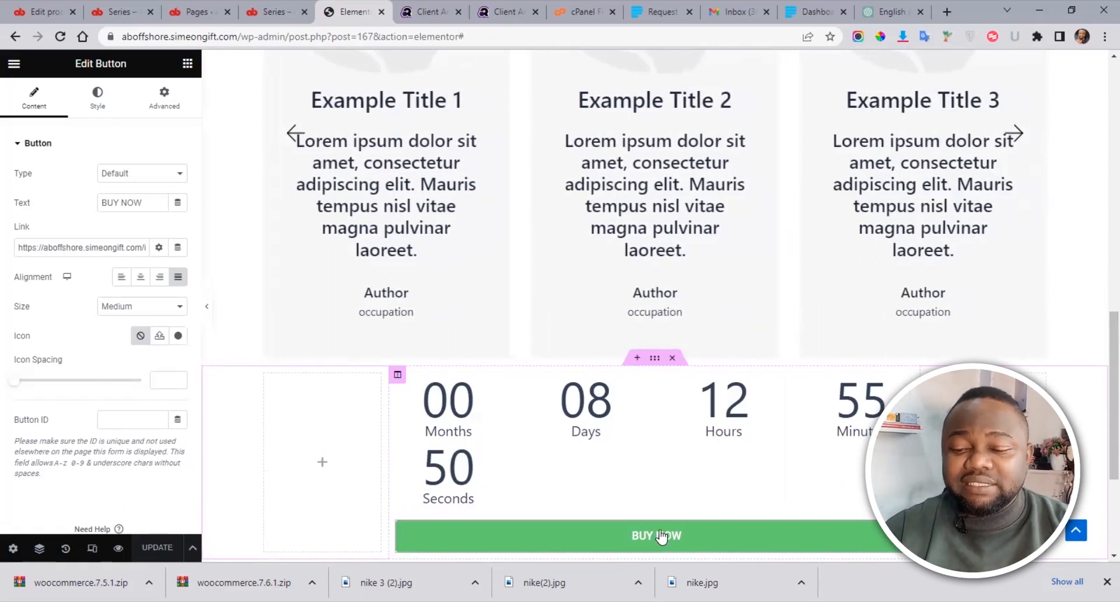
{"action": "scroll", "coordinate": [1101, 279], "scroll_direction": "up", "scroll_amount": 10}
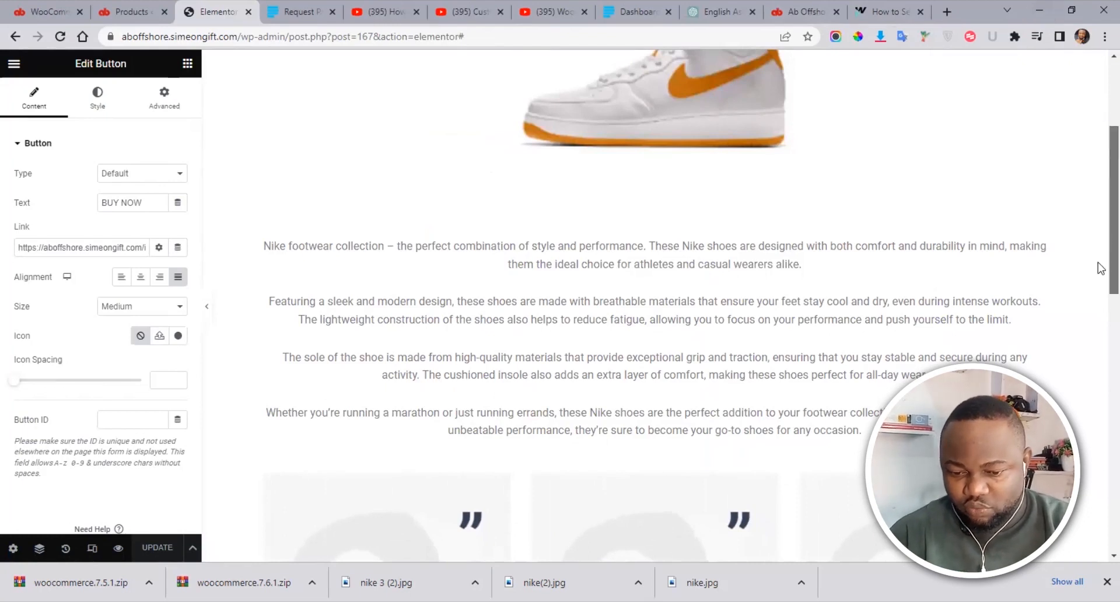
{"action": "scroll", "coordinate": [1098, 268], "scroll_direction": "down", "scroll_amount": 10}
{"action": "scroll", "coordinate": [1100, 455], "scroll_direction": "down", "scroll_amount": 2}
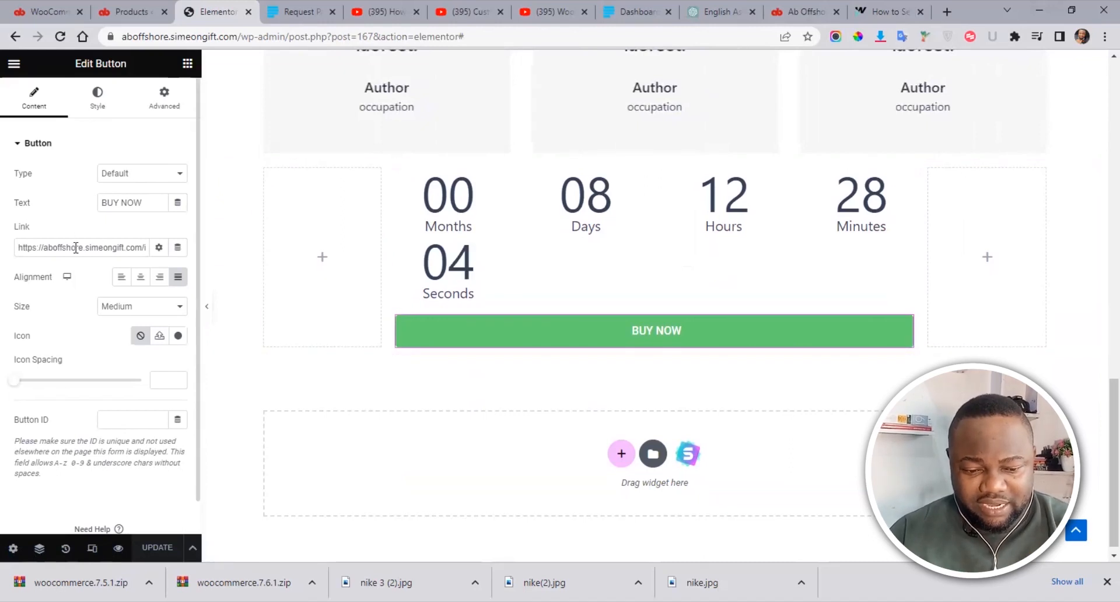
{"action": "left_click", "coordinate": [126, 250]}
{"action": "key", "text": "Right"}
{"action": "key", "text": "Right"}
{"action": "key", "text": "Right"}
{"action": "key", "text": "Right"}
{"action": "key", "text": "Right"}
{"action": "key", "text": "Right"}
{"action": "key", "text": "Right"}
{"action": "key", "text": "Right"}
{"action": "key", "text": "Right"}
{"action": "key", "text": "Right"}
{"action": "key", "text": "Right"}
{"action": "key", "text": "Right"}
{"action": "key", "text": "Right"}
{"action": "key", "text": "Right"}
{"action": "key", "text": "Right"}
{"action": "key", "text": "Right"}
{"action": "key", "text": "Right"}
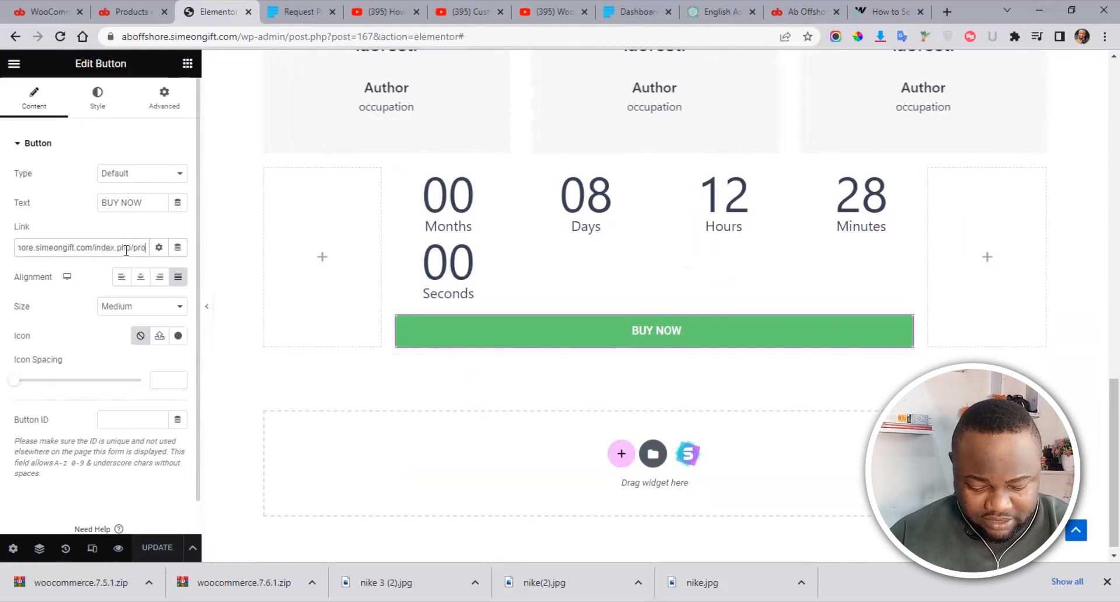
{"action": "key", "text": "ctrl+a"}
{"action": "key", "text": "BackSpace"}
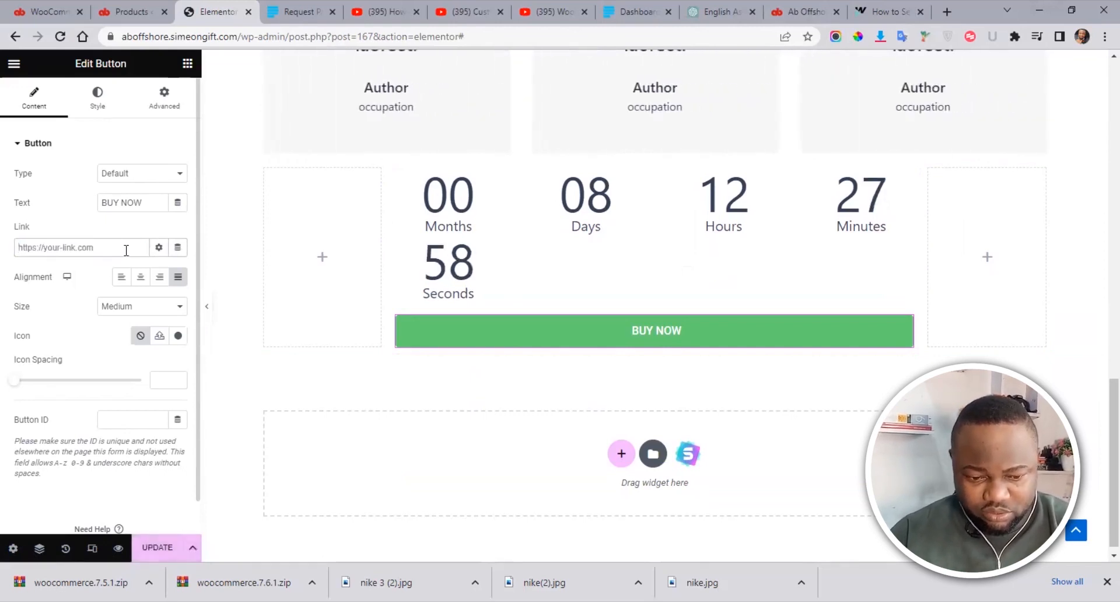
{"action": "key", "text": "ctrl+v"}
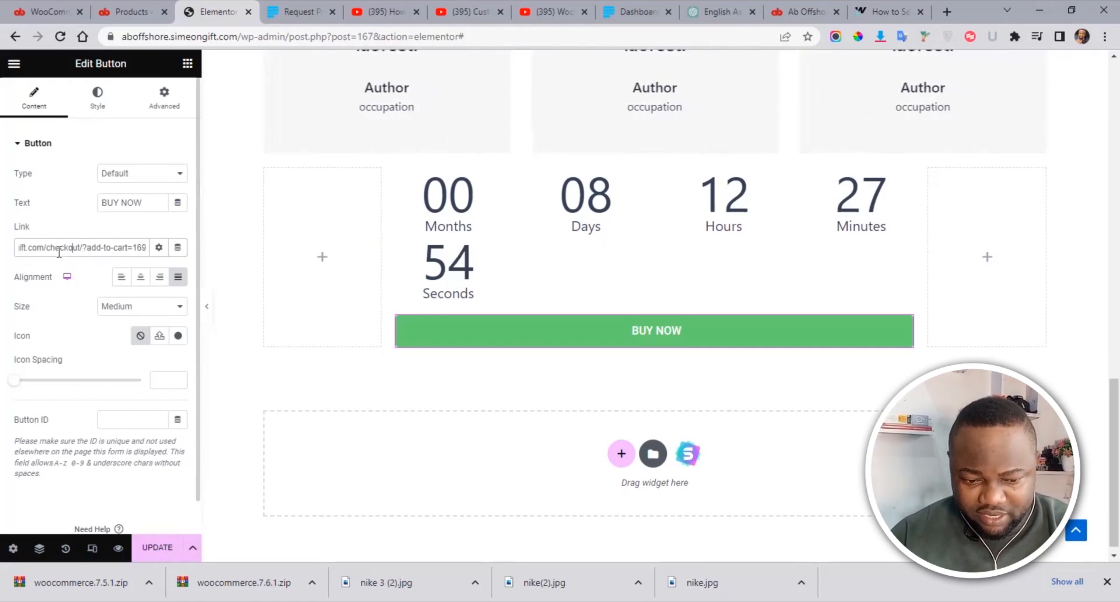
{"action": "key", "text": "Left"}
{"action": "key", "text": "Left"}
{"action": "key", "text": "Left"}
{"action": "key", "text": "Left"}
{"action": "key", "text": "Left"}
{"action": "key", "text": "Left"}
{"action": "key", "text": "Left"}
{"action": "key", "text": "Left"}
{"action": "key", "text": "Left"}
{"action": "key", "text": "Left"}
{"action": "key", "text": "Left"}
{"action": "key", "text": "Left"}
{"action": "key", "text": "Left"}
{"action": "key", "text": "Left"}
{"action": "key", "text": "Left"}
{"action": "key", "text": "Left"}
{"action": "key", "text": "Left"}
{"action": "key", "text": "Left"}
{"action": "key", "text": "Left"}
{"action": "key", "text": "Left"}
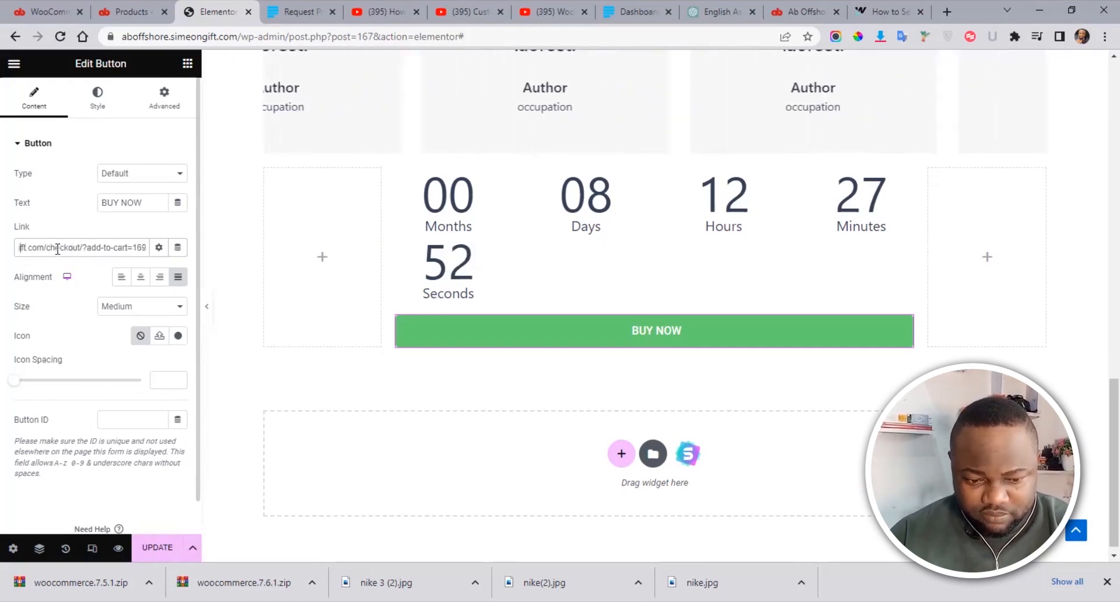
{"action": "key", "text": "Left"}
{"action": "key", "text": "Left"}
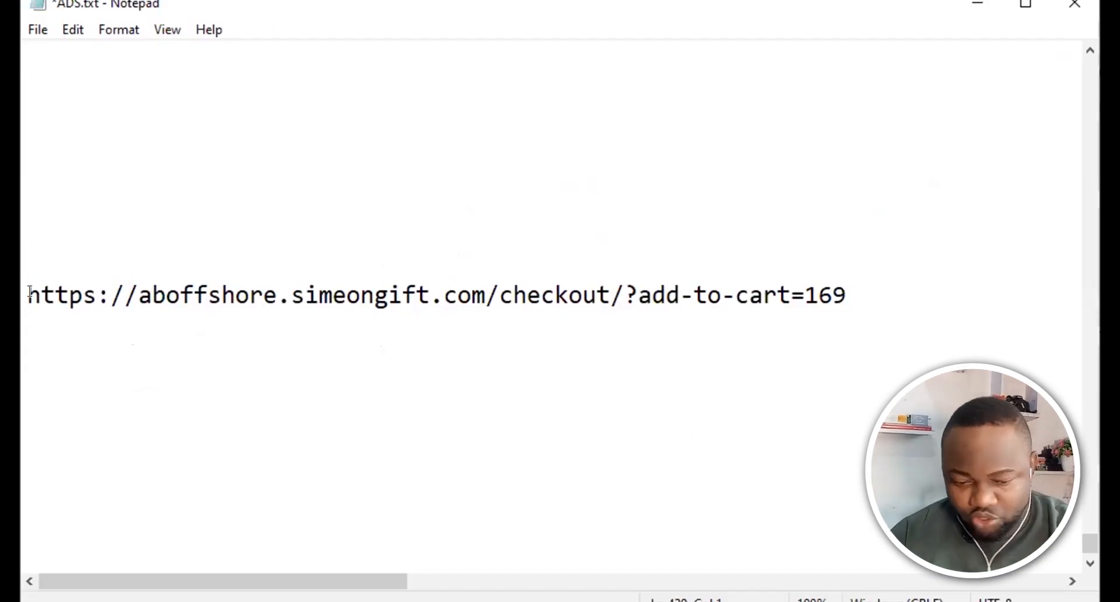
Step: Walk through the URL's parts in Notepad: https, site domain, checkout, add-to-cart and ID 169
{"action": "left_click_drag", "start_coordinate": [27, 291], "coordinate": [169, 300]}
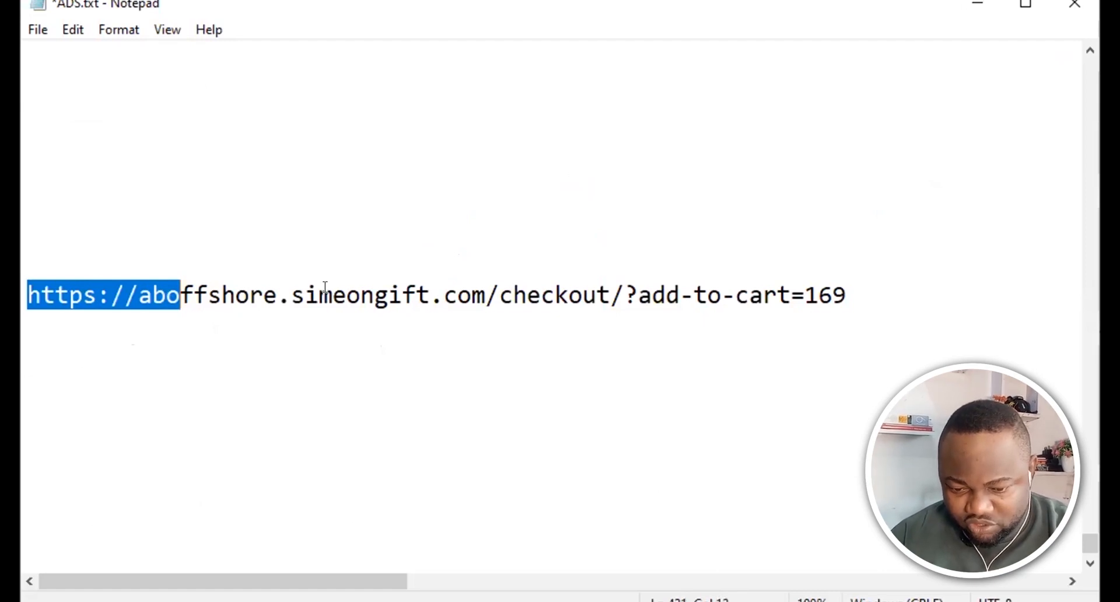
{"action": "left_click_drag", "start_coordinate": [497, 294], "coordinate": [389, 300]}
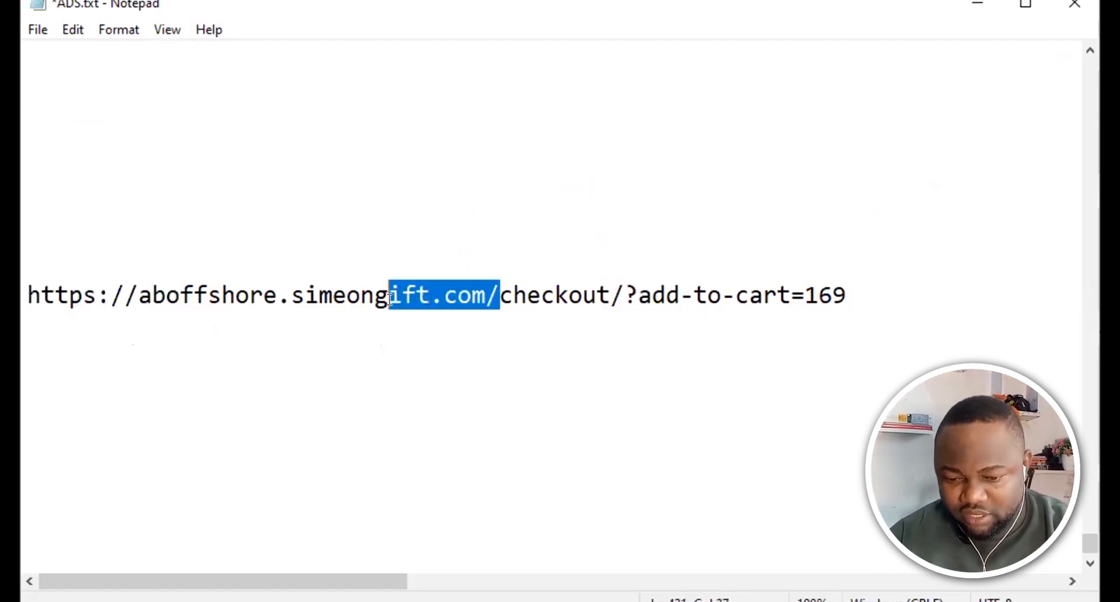
{"action": "left_click", "coordinate": [496, 289]}
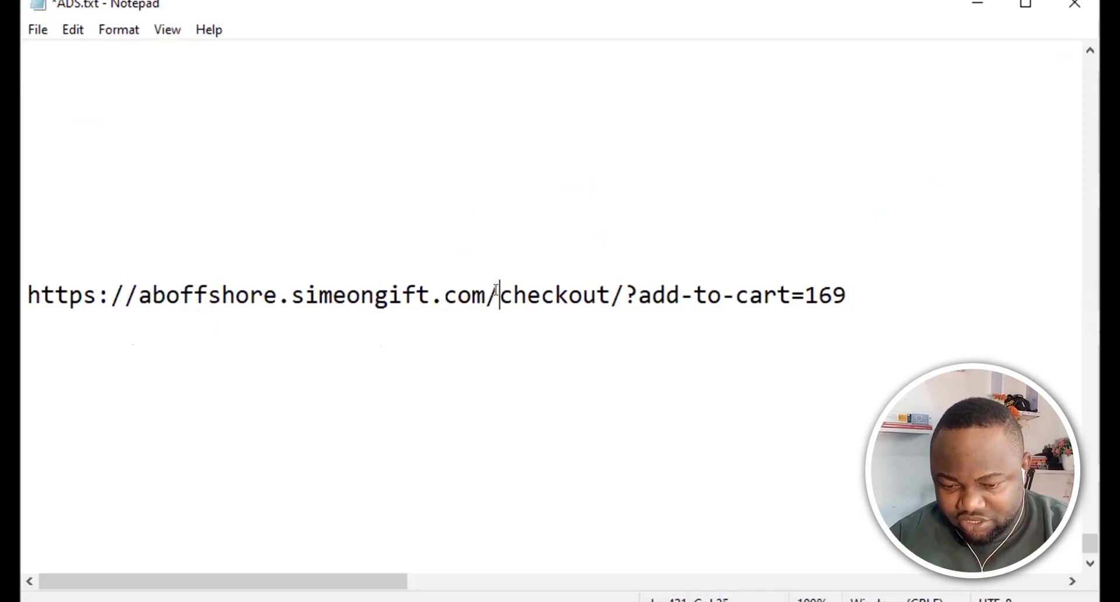
{"action": "left_click_drag", "start_coordinate": [496, 288], "coordinate": [804, 287]}
{"action": "left_click", "coordinate": [632, 289]}
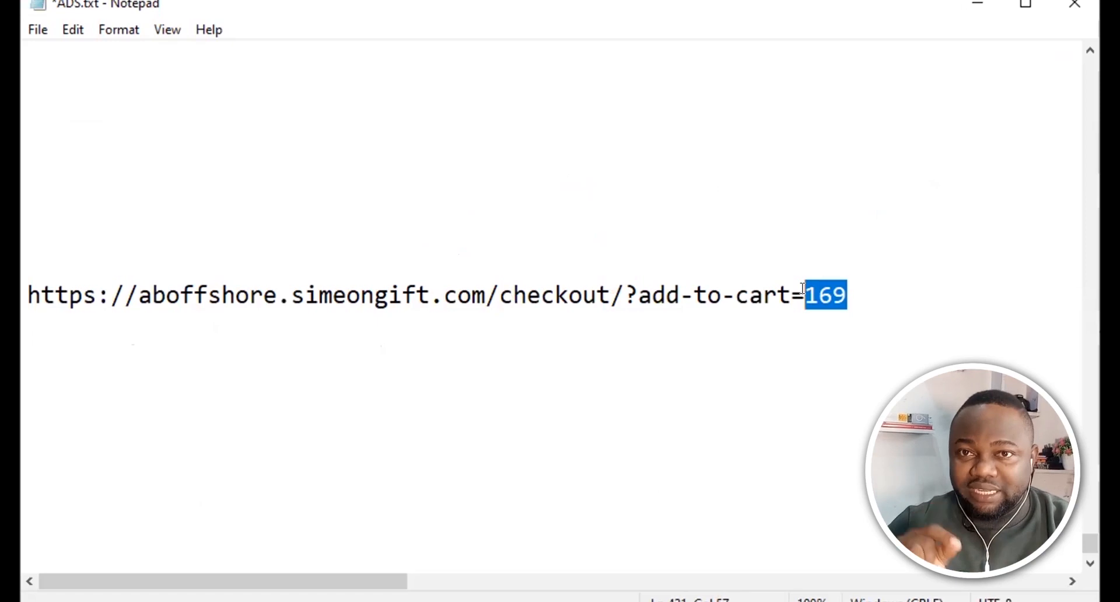
{"action": "left_click", "coordinate": [849, 289]}
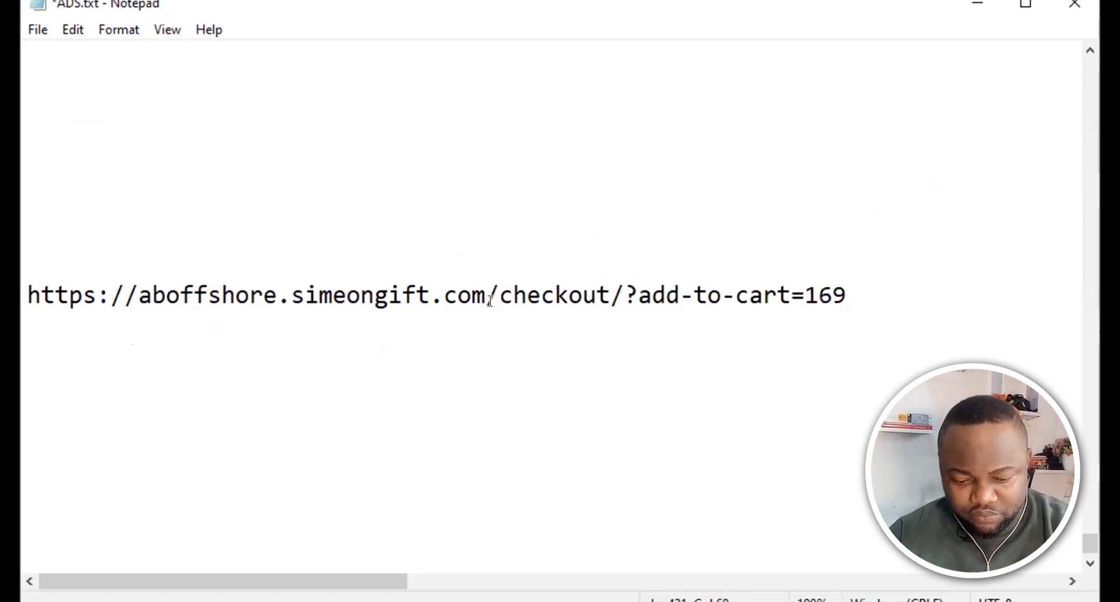
{"action": "key", "text": "alt+Tab"}
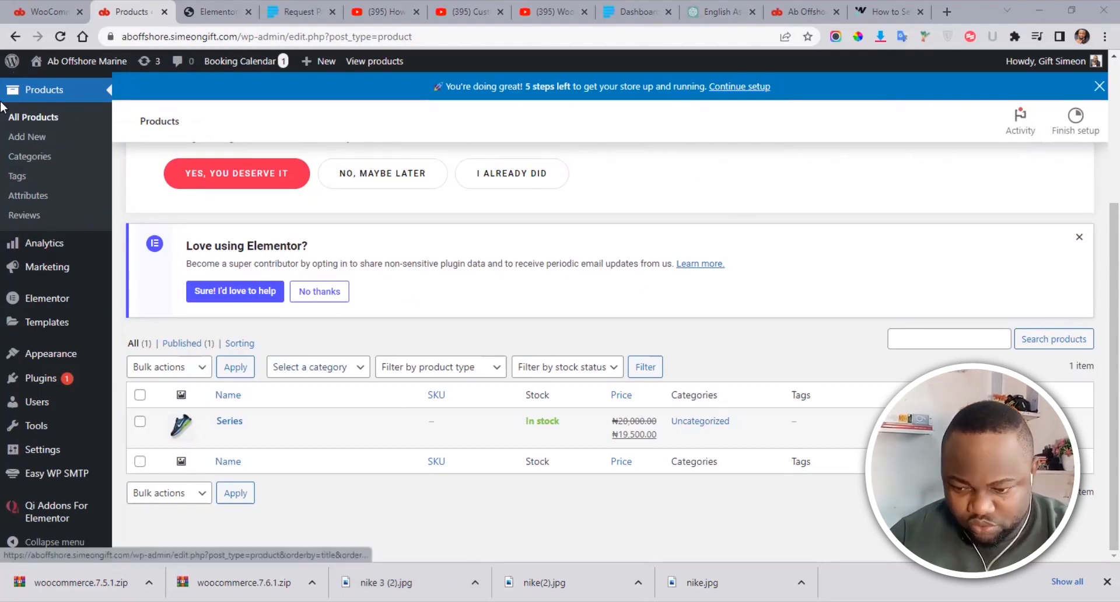
Step: Confirm the Series product's ID is 169 in the Products list, then return to Elementor
{"action": "scroll", "coordinate": [1099, 329], "scroll_direction": "up", "scroll_amount": 2}
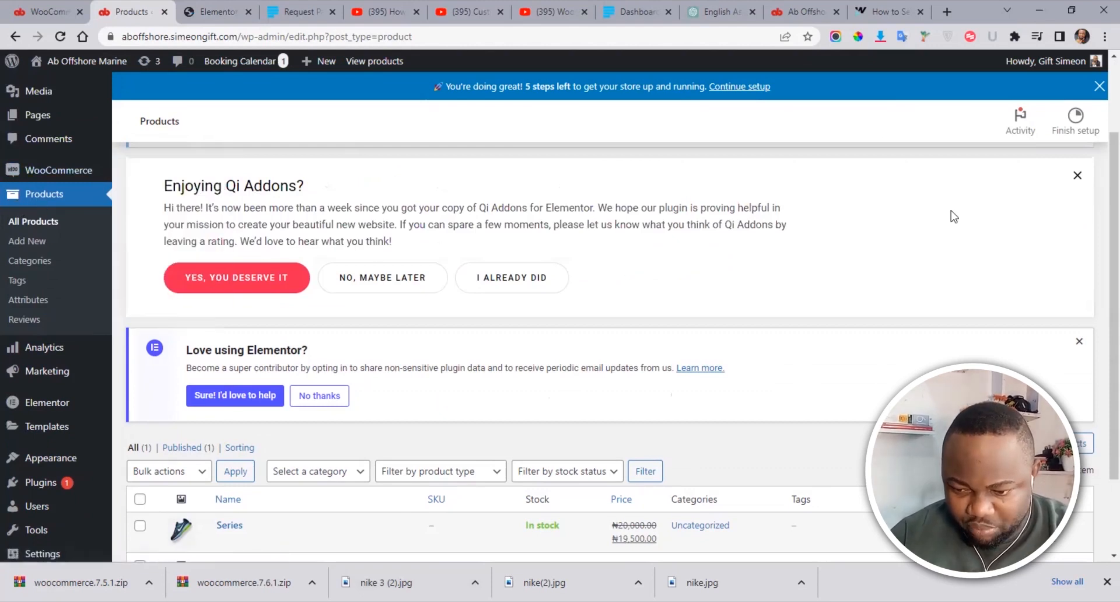
{"action": "scroll", "coordinate": [1101, 208], "scroll_direction": "down", "scroll_amount": 2}
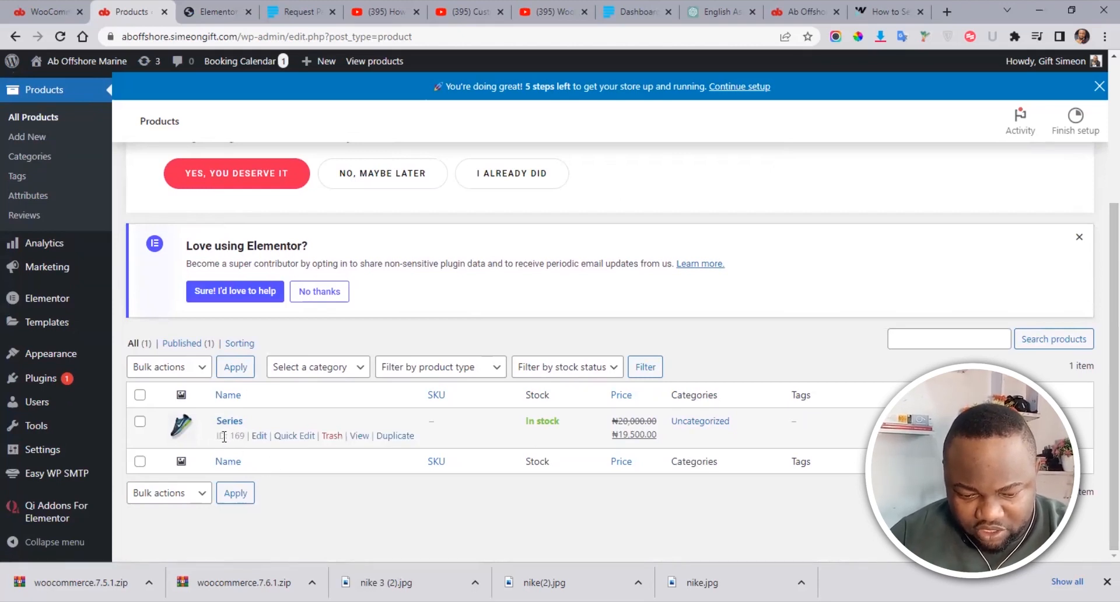
{"action": "left_click_drag", "start_coordinate": [229, 435], "coordinate": [248, 435]}
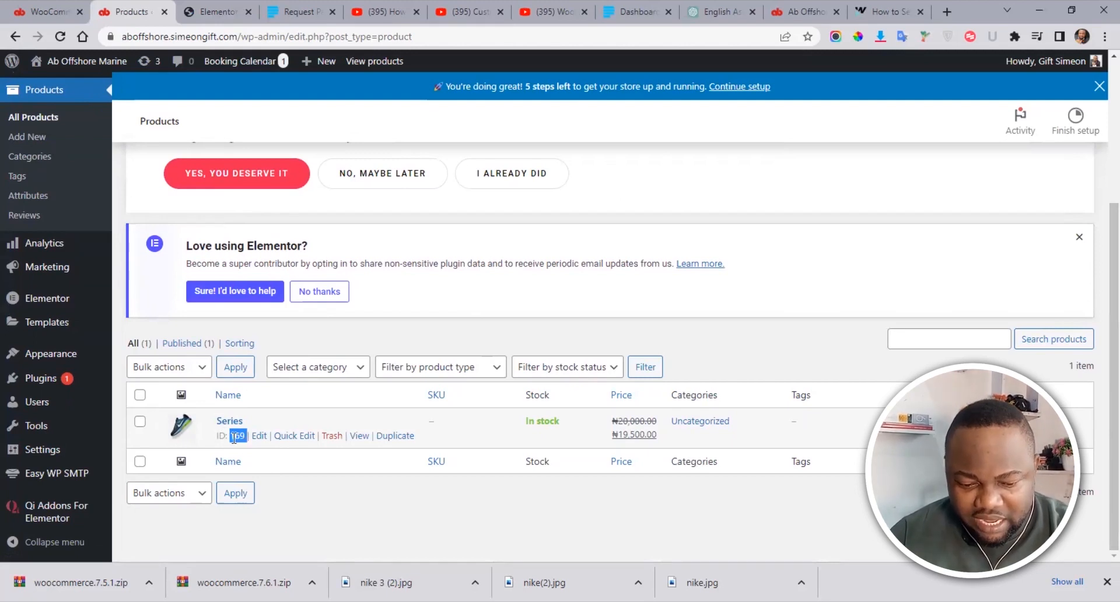
{"action": "left_click", "coordinate": [232, 437]}
{"action": "left_click_drag", "start_coordinate": [228, 436], "coordinate": [246, 436]}
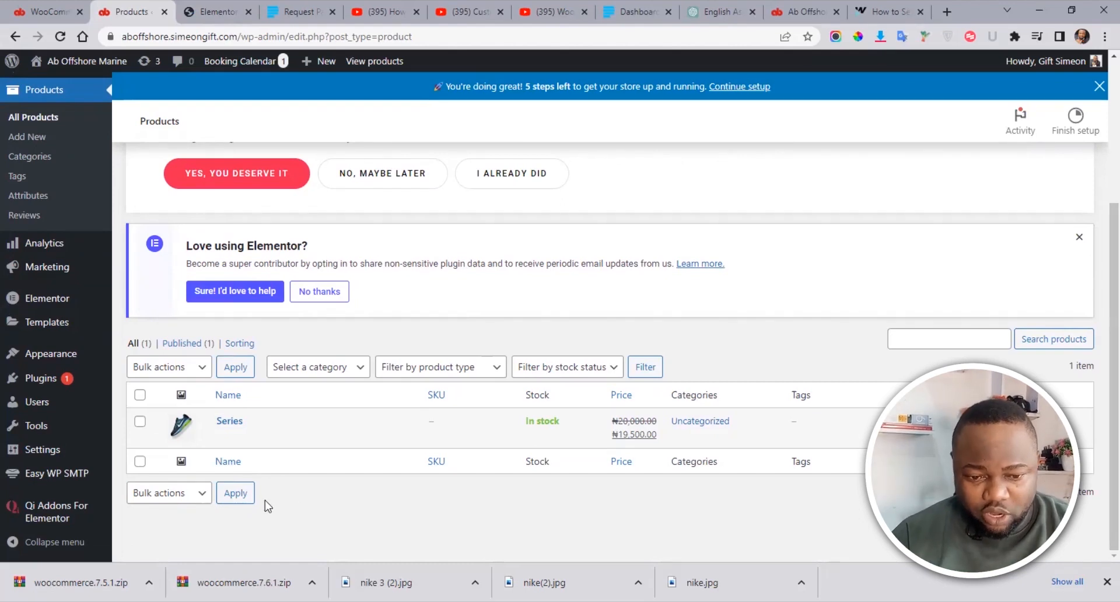
{"action": "left_click", "coordinate": [214, 12]}
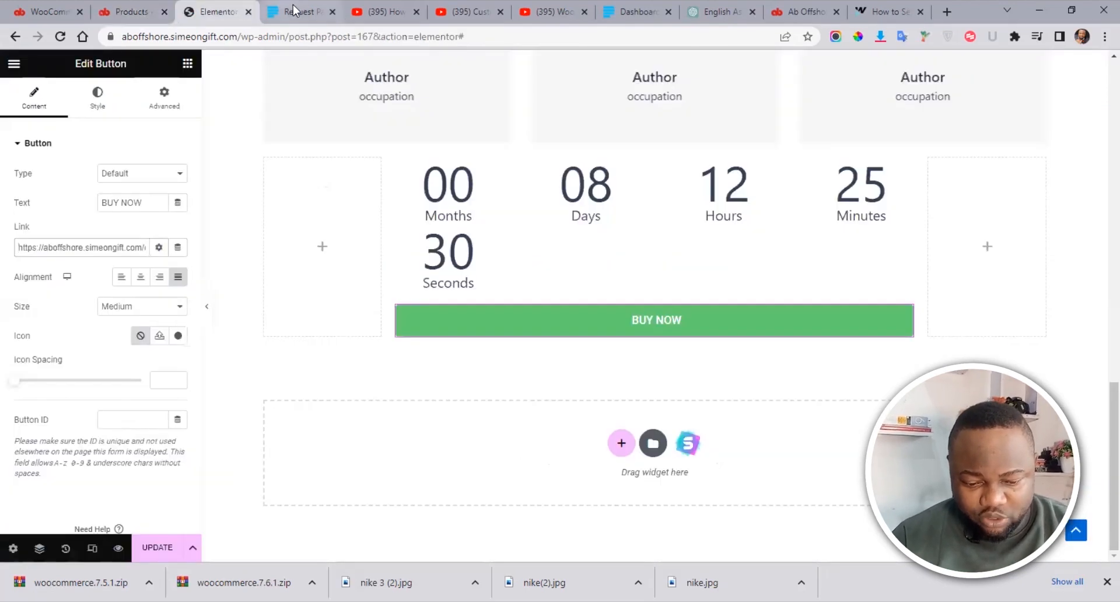
Step: Save the new BUY NOW link with Update and scroll the All Pages list to Nike Shoes
{"action": "left_click", "coordinate": [155, 550]}
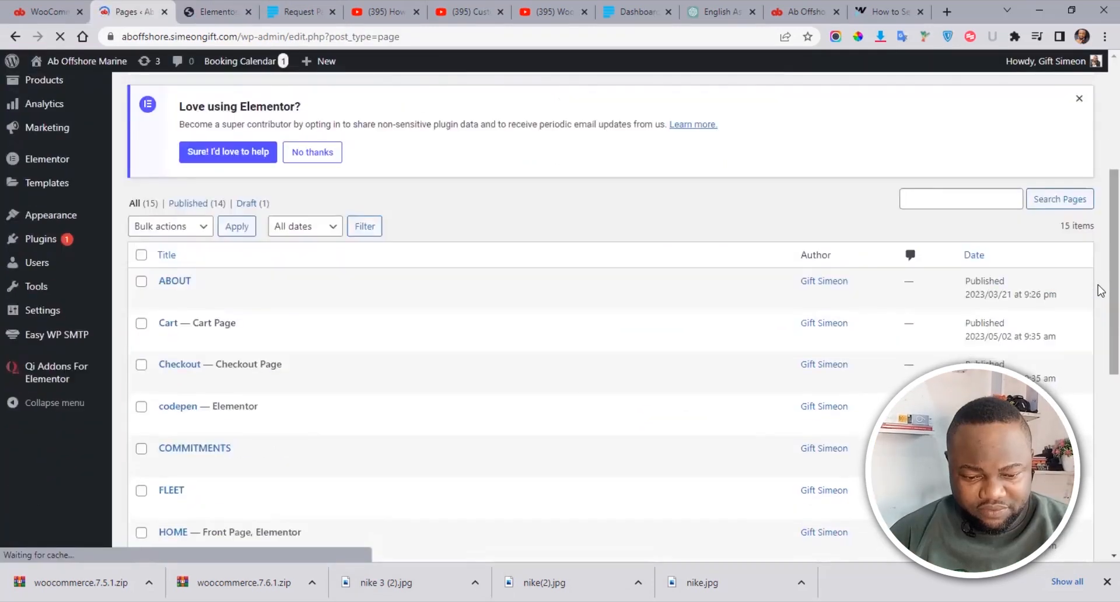
{"action": "scroll", "coordinate": [1100, 294], "scroll_direction": "down", "scroll_amount": 5}
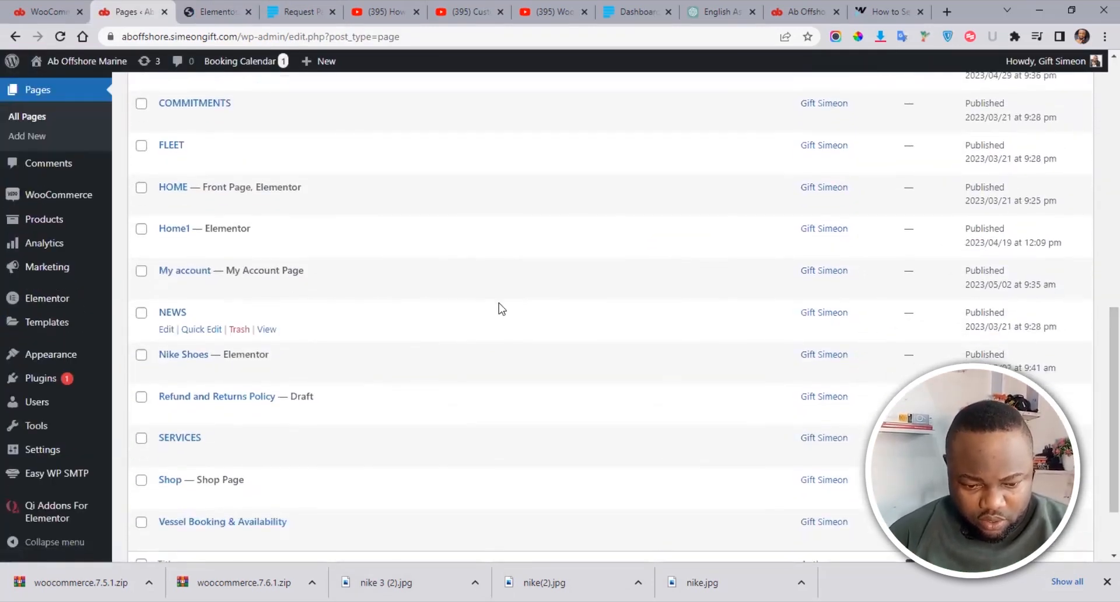
Step: Open the live Nike Shoes page in a new tab and test BUY NOW to reach checkout
{"action": "mouse_move", "coordinate": [303, 376]}
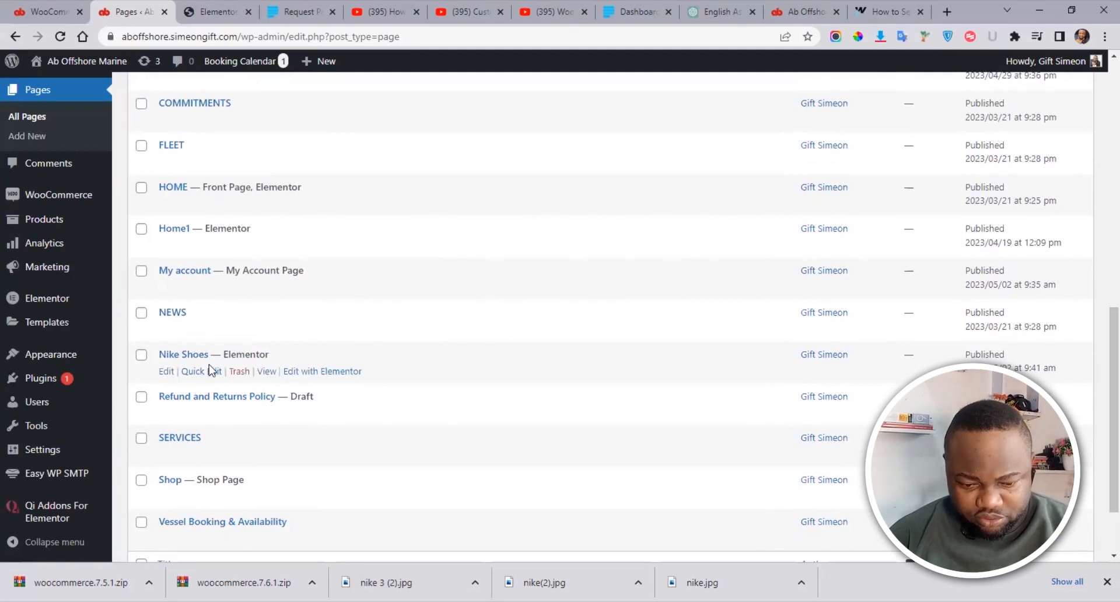
{"action": "right_click", "coordinate": [266, 374]}
{"action": "left_click", "coordinate": [292, 385]}
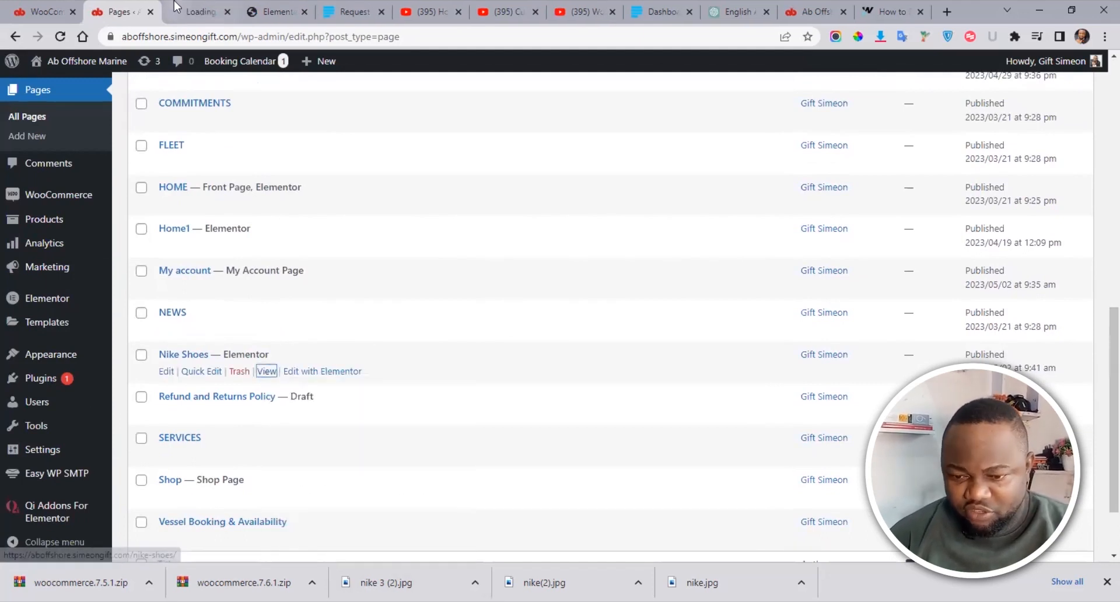
{"action": "left_click", "coordinate": [887, 12]}
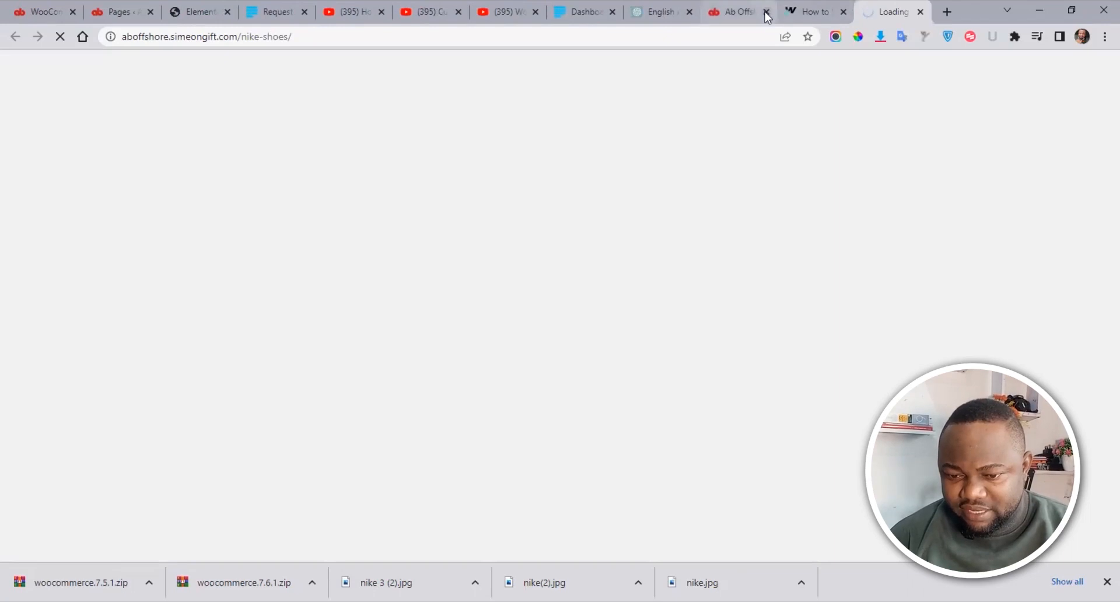
{"action": "left_click", "coordinate": [766, 11]}
{"action": "left_click", "coordinate": [766, 12]}
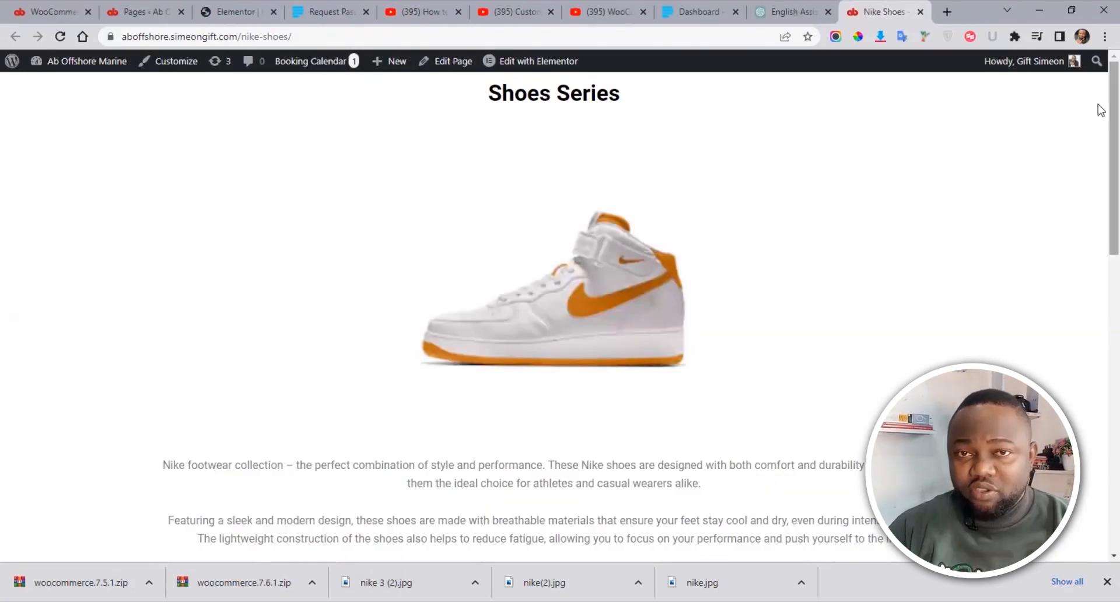
{"action": "left_click_drag", "start_coordinate": [1101, 109], "coordinate": [1101, 449]}
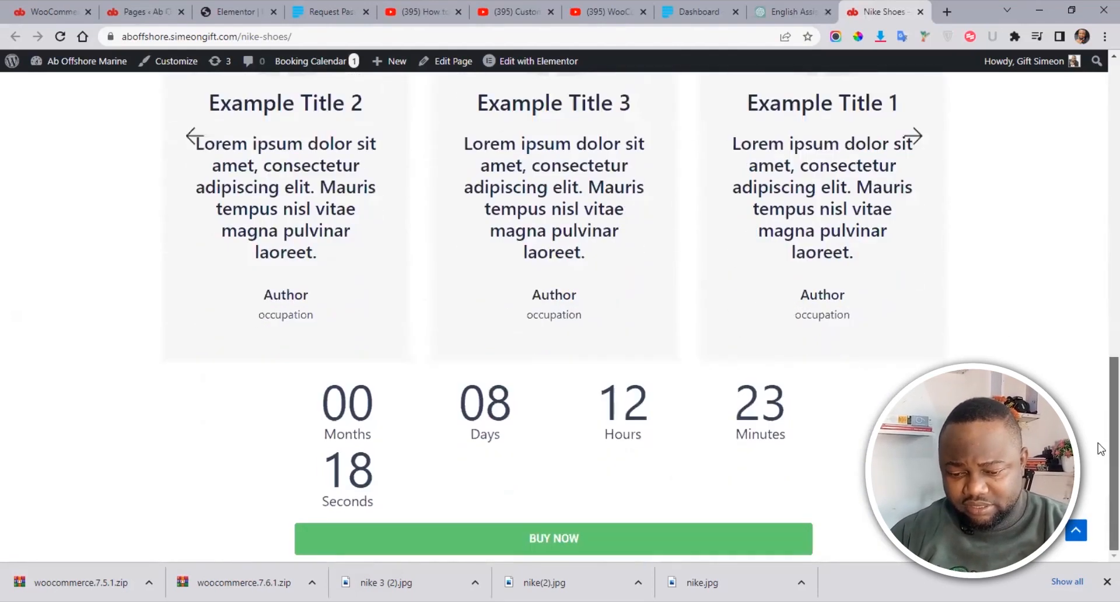
{"action": "left_click", "coordinate": [568, 539]}
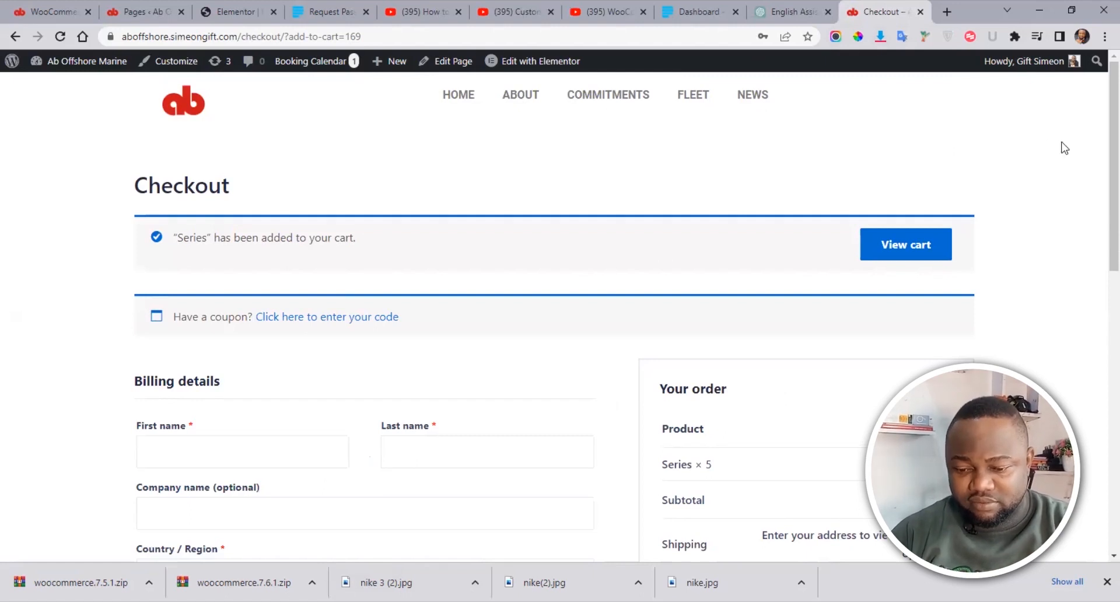
Step: Review the checkout (Series × 5, ₦97,500.00, no payment methods available), then go to Paystack
{"action": "scroll", "coordinate": [1100, 241], "scroll_direction": "down", "scroll_amount": 3}
{"action": "scroll", "coordinate": [1097, 257], "scroll_direction": "down", "scroll_amount": 3}
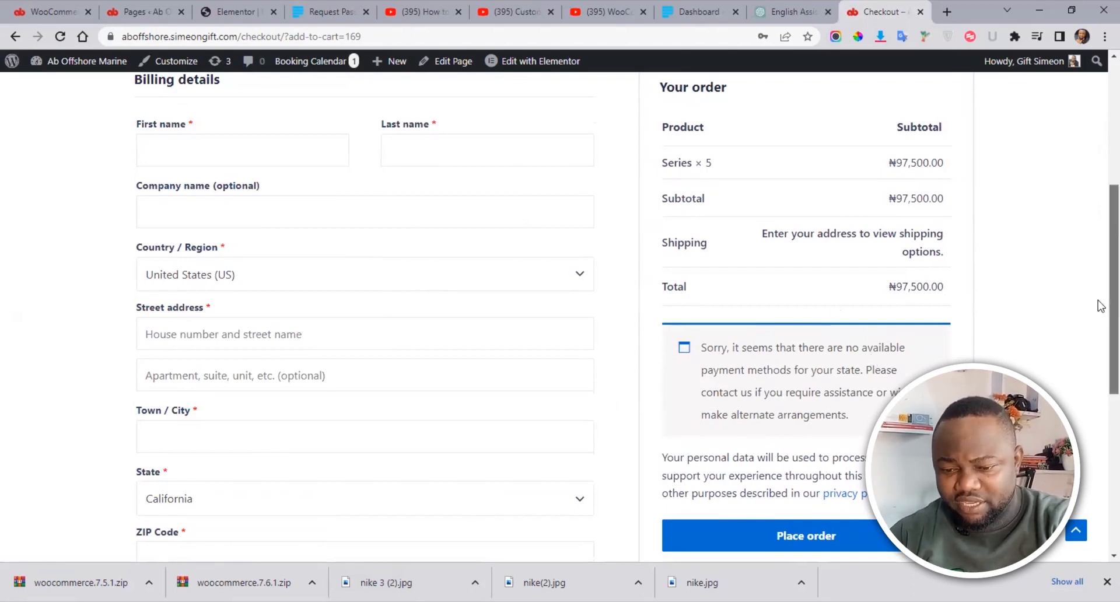
{"action": "scroll", "coordinate": [1099, 303], "scroll_direction": "down", "scroll_amount": 2}
{"action": "scroll", "coordinate": [1099, 257], "scroll_direction": "up", "scroll_amount": 4}
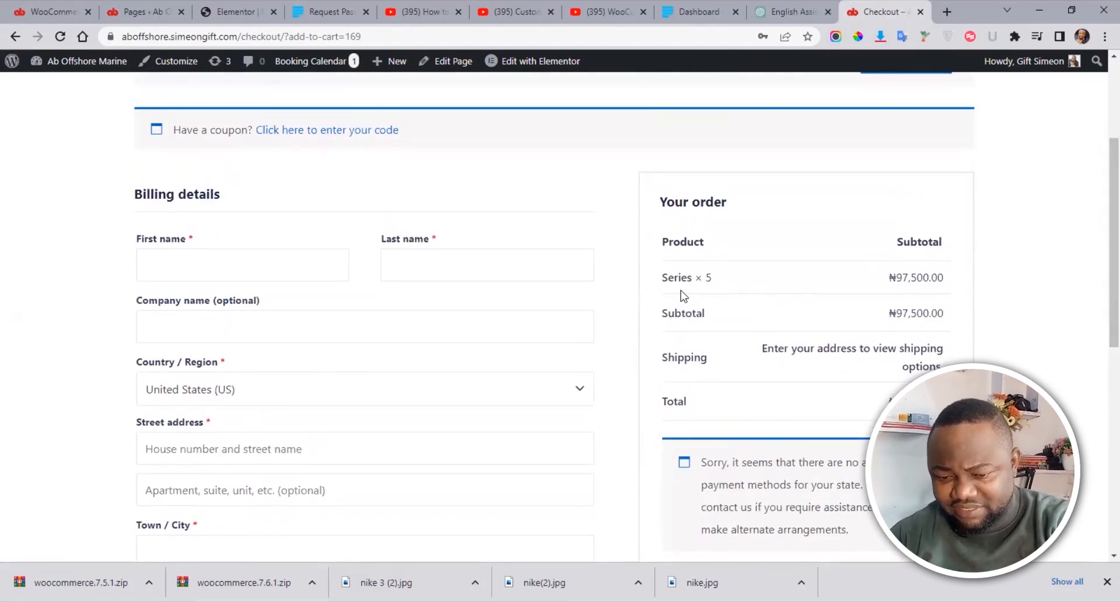
{"action": "scroll", "coordinate": [1097, 295], "scroll_direction": "up", "scroll_amount": 3}
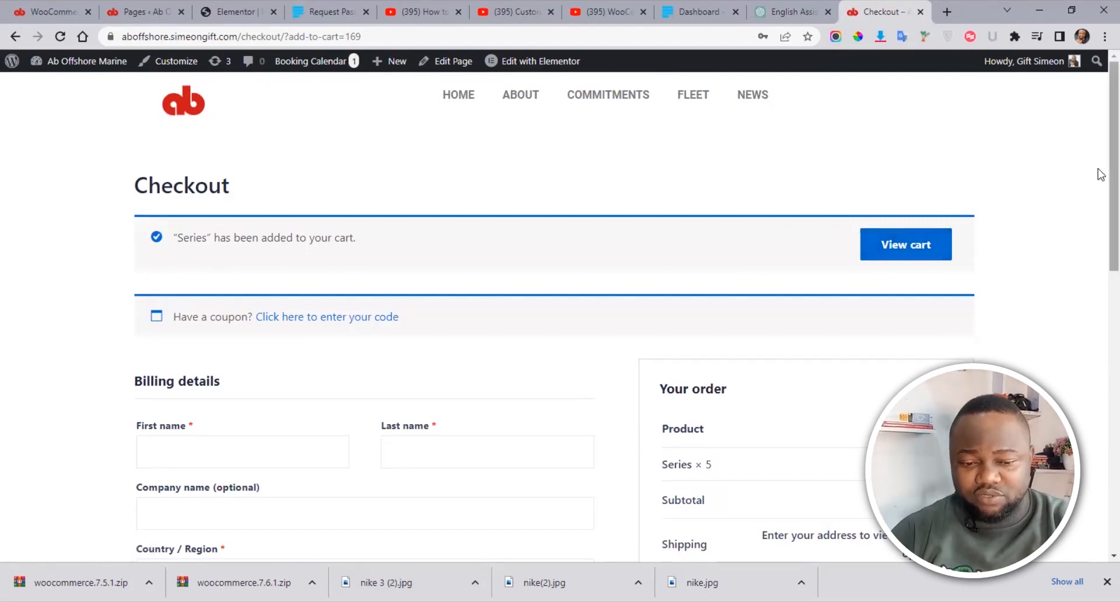
{"action": "left_click_drag", "start_coordinate": [1112, 175], "coordinate": [1097, 262]}
{"action": "left_click", "coordinate": [283, 230]}
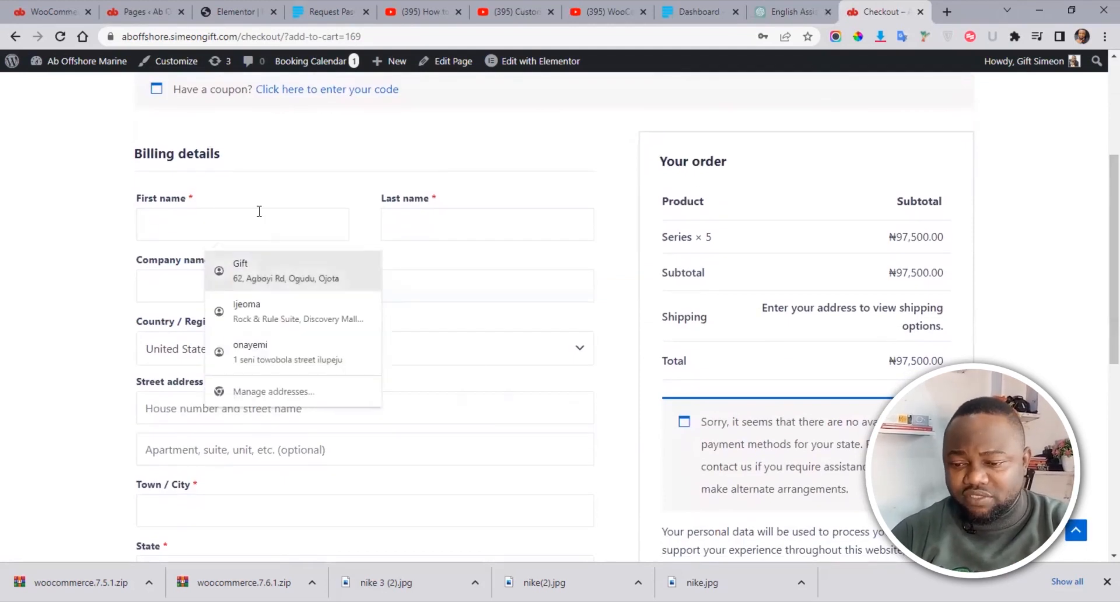
{"action": "left_click", "coordinate": [1078, 236]}
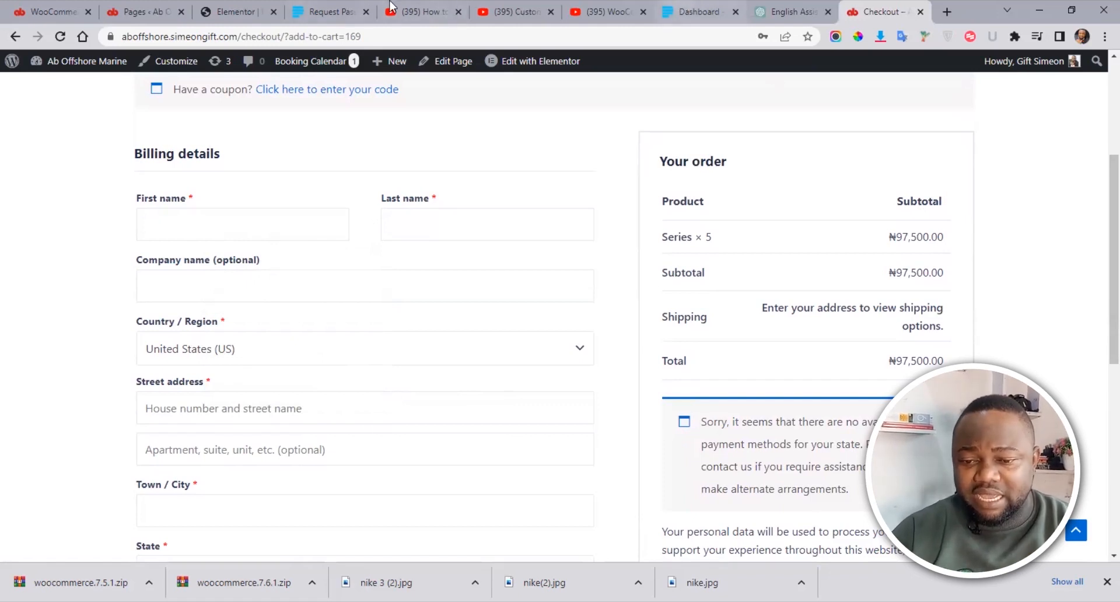
{"action": "left_click", "coordinate": [696, 12]}
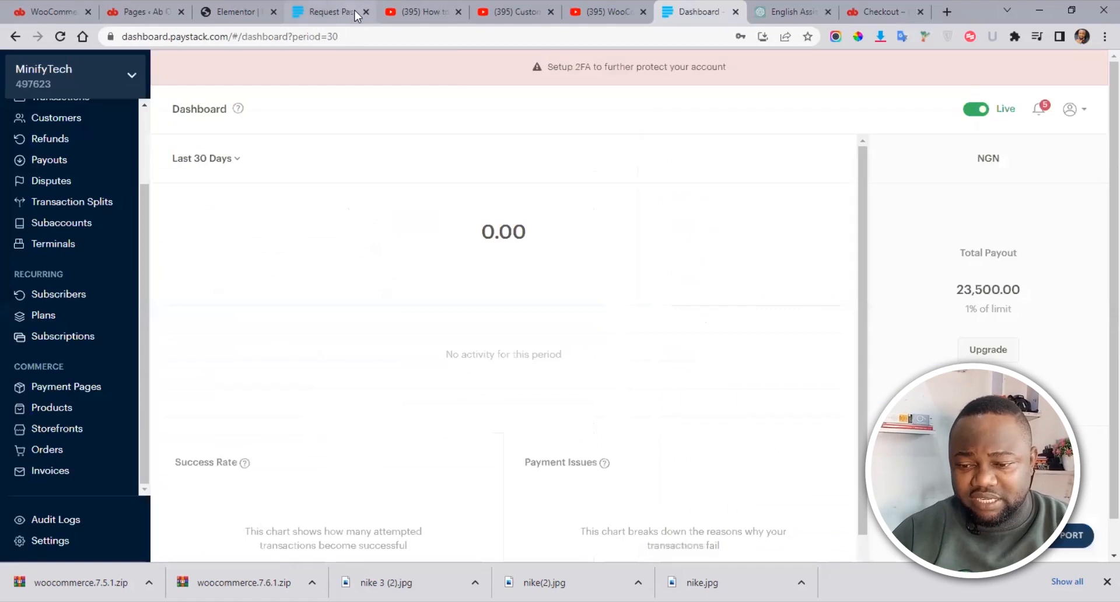
Step: Switch Paystack to test mode and view the test keys under API Keys & Webhooks
{"action": "left_click", "coordinate": [366, 11]}
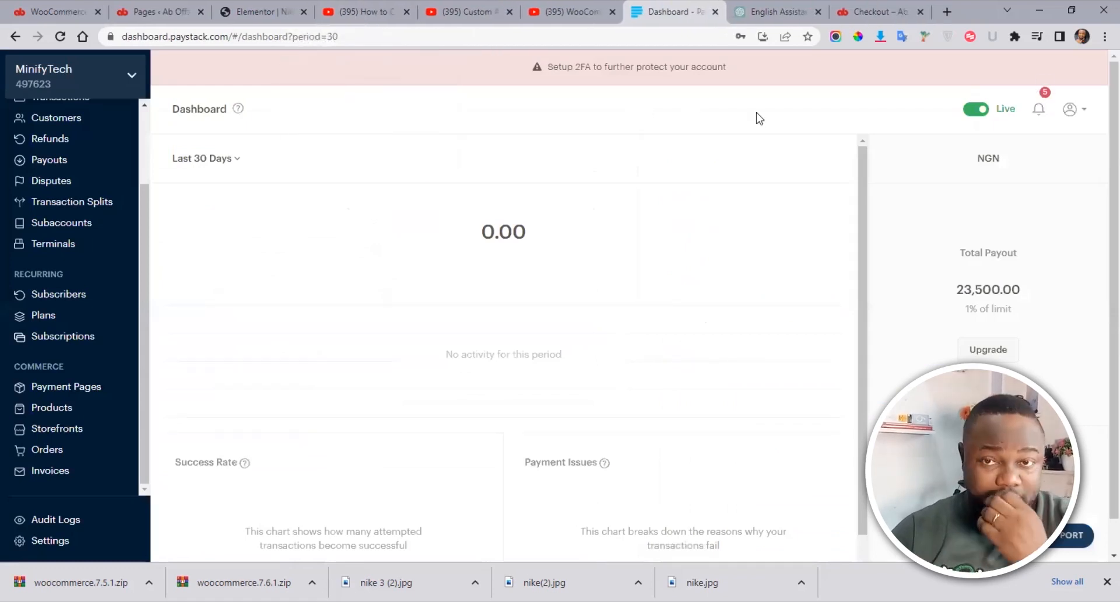
{"action": "left_click", "coordinate": [973, 110]}
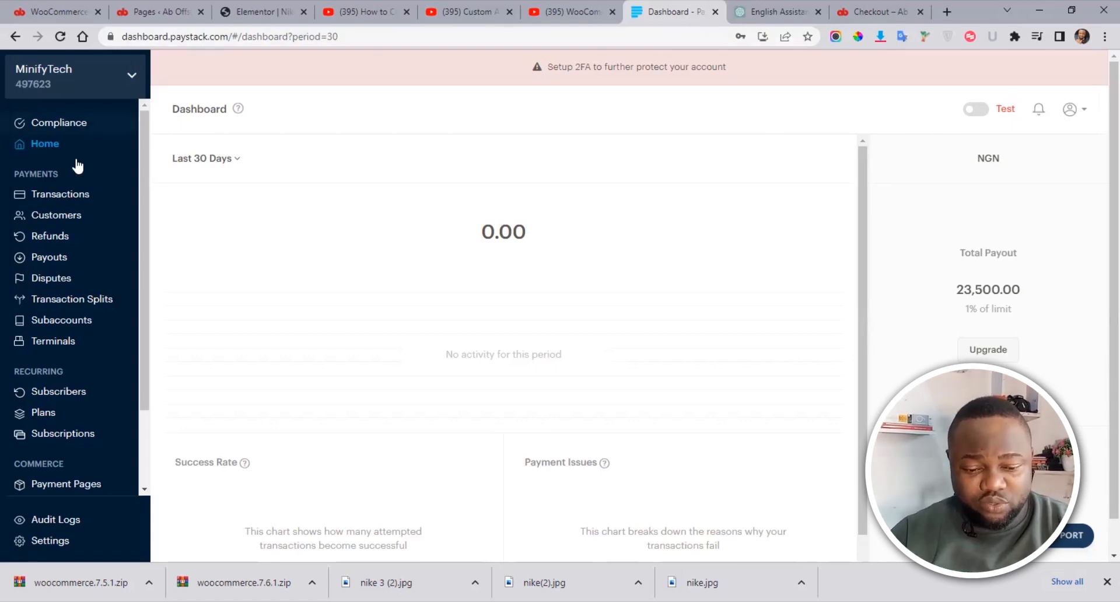
{"action": "left_click_drag", "start_coordinate": [146, 282], "coordinate": [145, 450]}
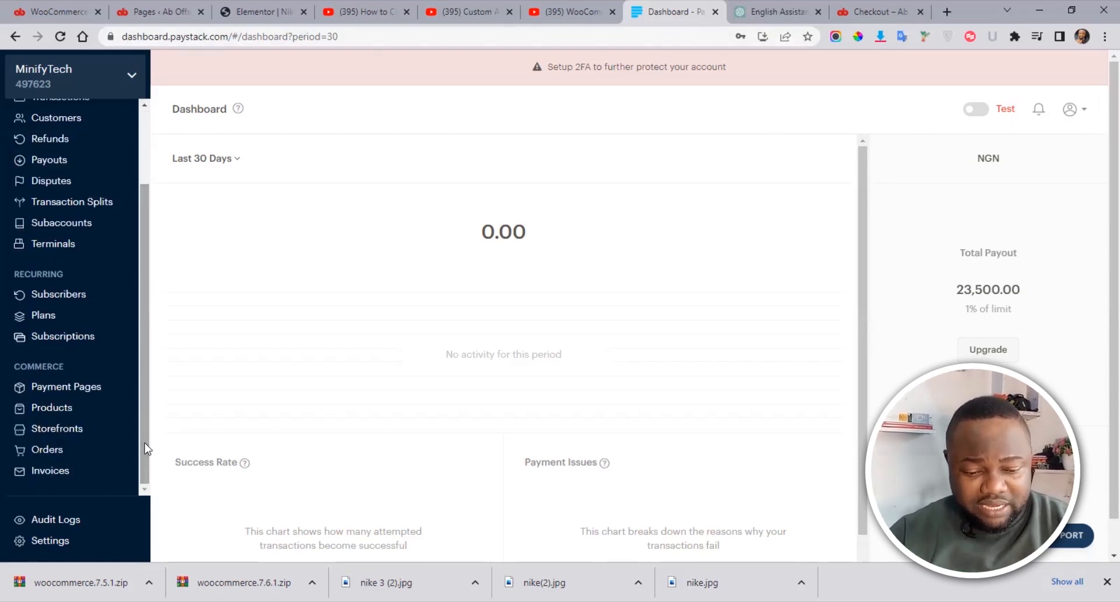
{"action": "left_click", "coordinate": [46, 541]}
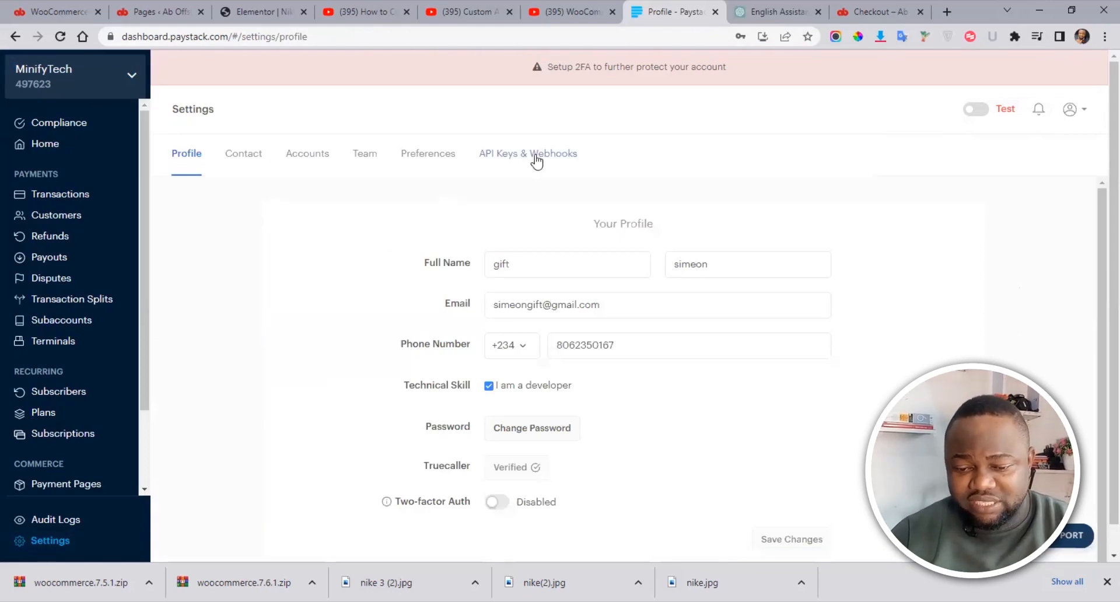
{"action": "left_click", "coordinate": [504, 160]}
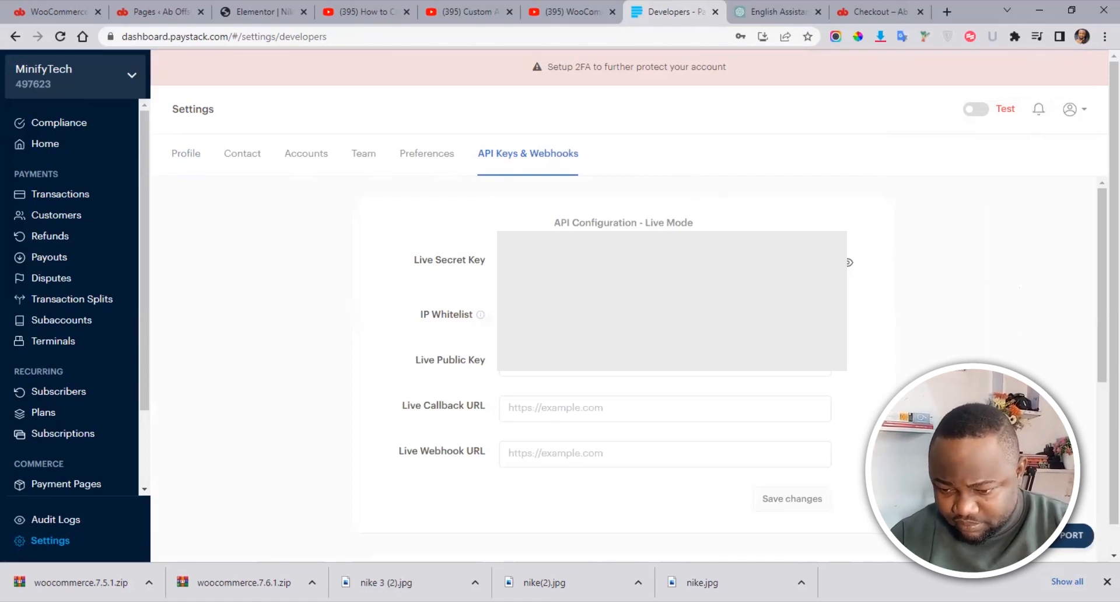
{"action": "left_click_drag", "start_coordinate": [1102, 315], "coordinate": [1099, 531]}
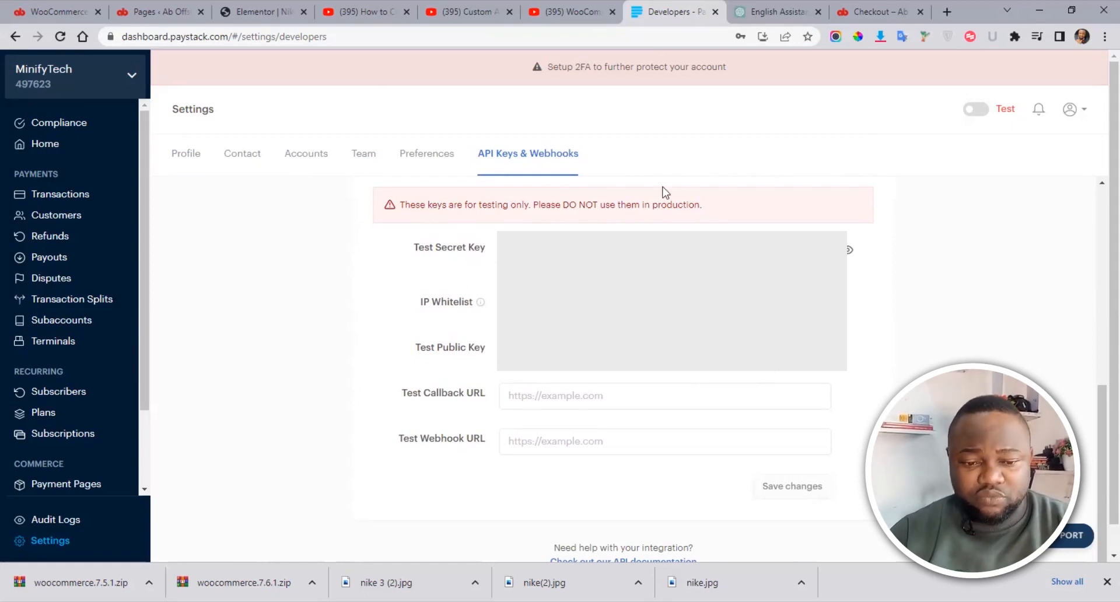
{"action": "left_click", "coordinate": [179, 6]}
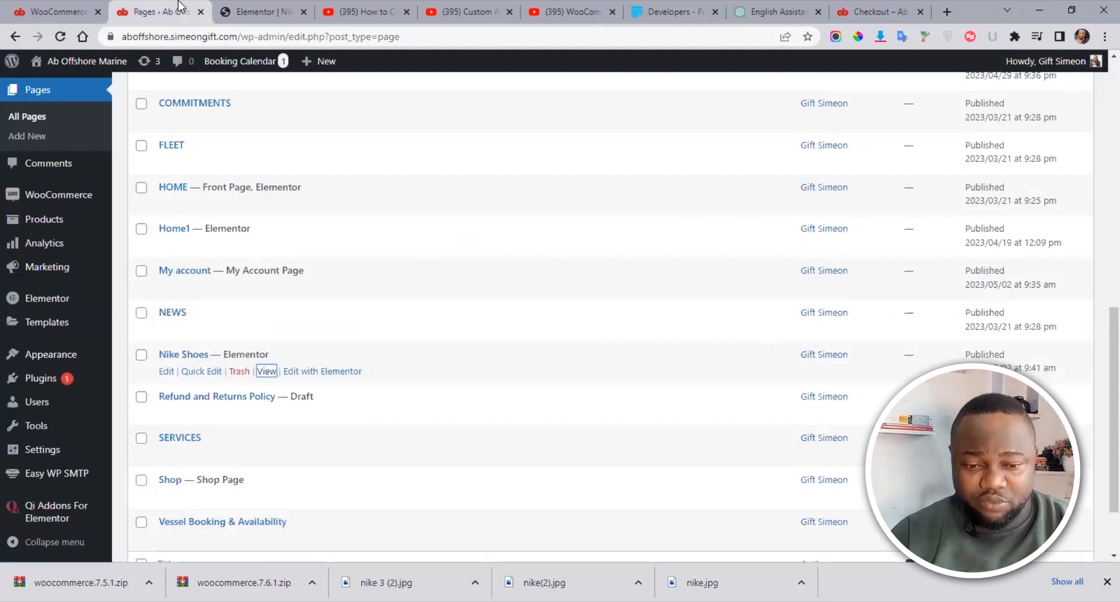
Step: Go to Plugins > Add New and search the plugin directory for Paystack
{"action": "left_click", "coordinate": [61, 2]}
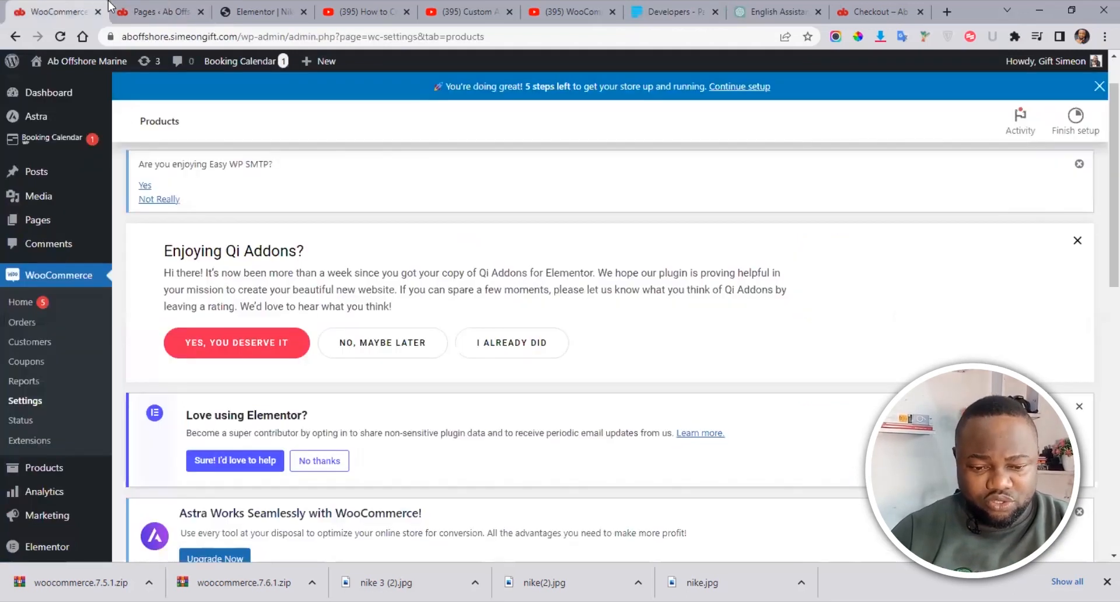
{"action": "left_click", "coordinate": [141, 6]}
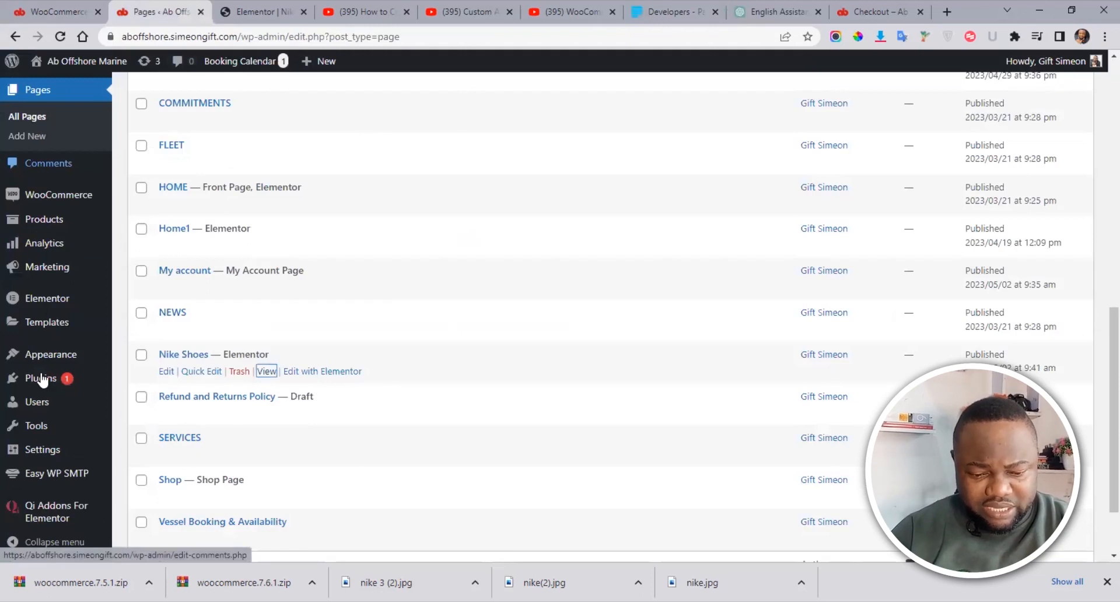
{"action": "mouse_move", "coordinate": [42, 380]}
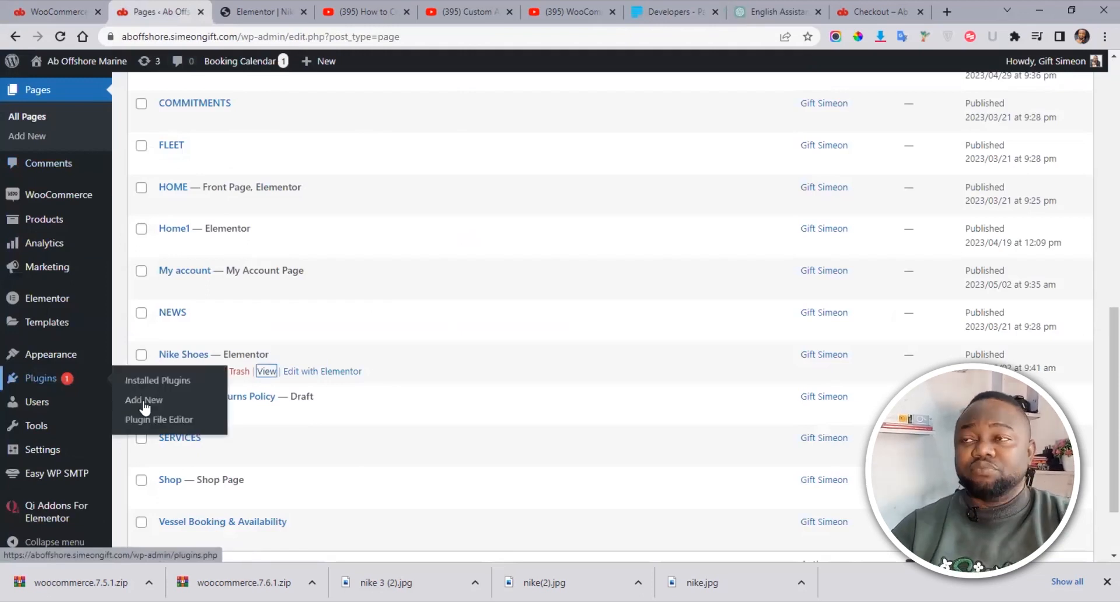
{"action": "left_click", "coordinate": [145, 407]}
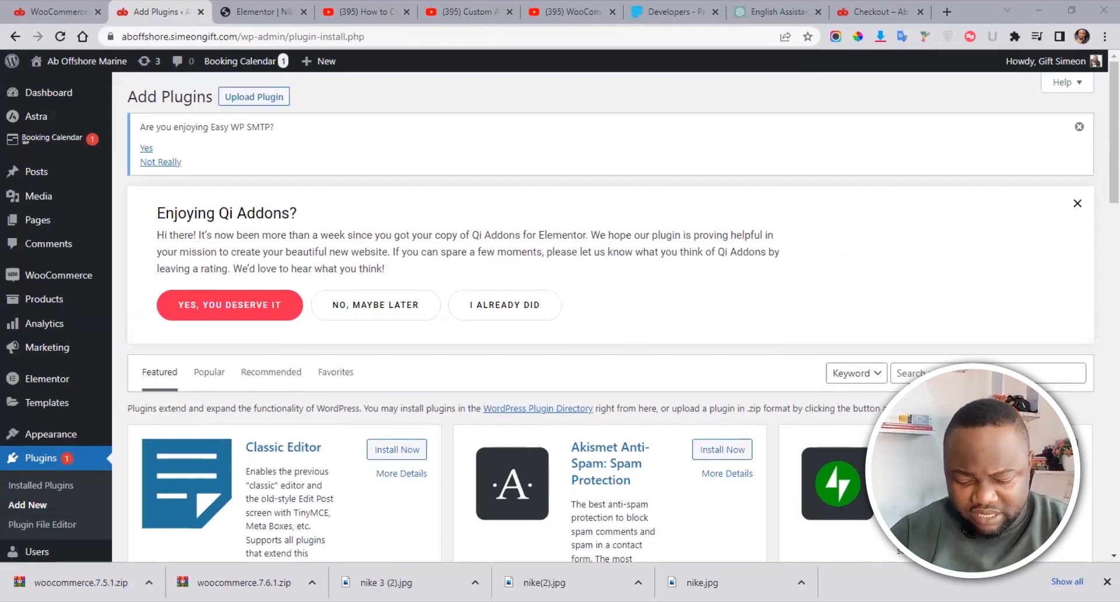
{"action": "left_click", "coordinate": [909, 376]}
{"action": "type", "text": "paystack"}
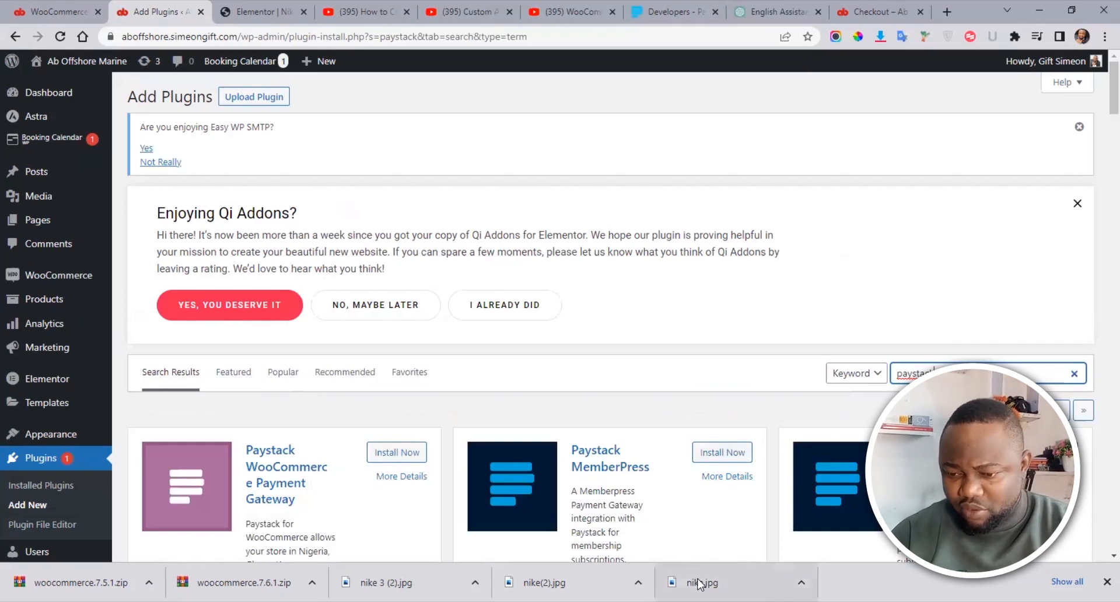
Step: Install the Paystack WooCommerce Payment Gateway plugin and activate it
{"action": "scroll", "coordinate": [1100, 126], "scroll_direction": "down", "scroll_amount": 1}
{"action": "scroll", "coordinate": [1100, 128], "scroll_direction": "down", "scroll_amount": 4}
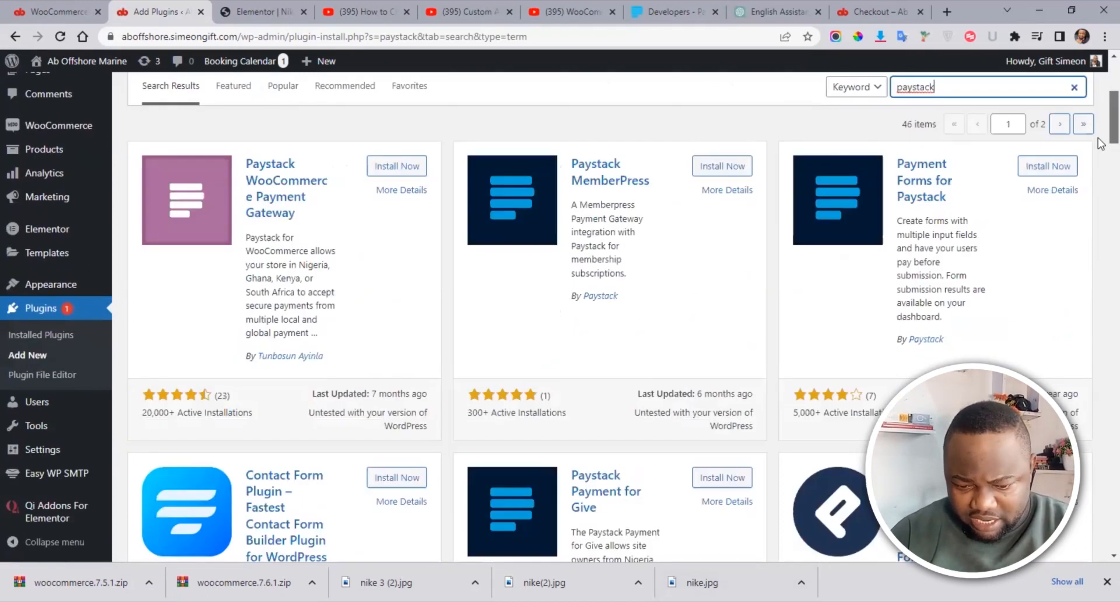
{"action": "scroll", "coordinate": [1100, 134], "scroll_direction": "up", "scroll_amount": 1}
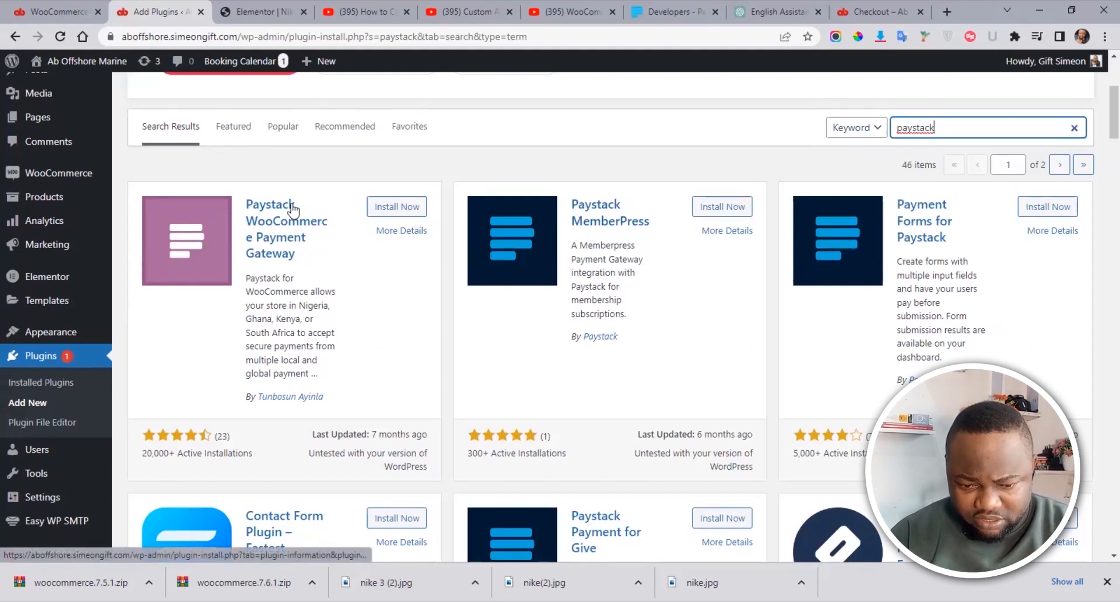
{"action": "left_click", "coordinate": [393, 214]}
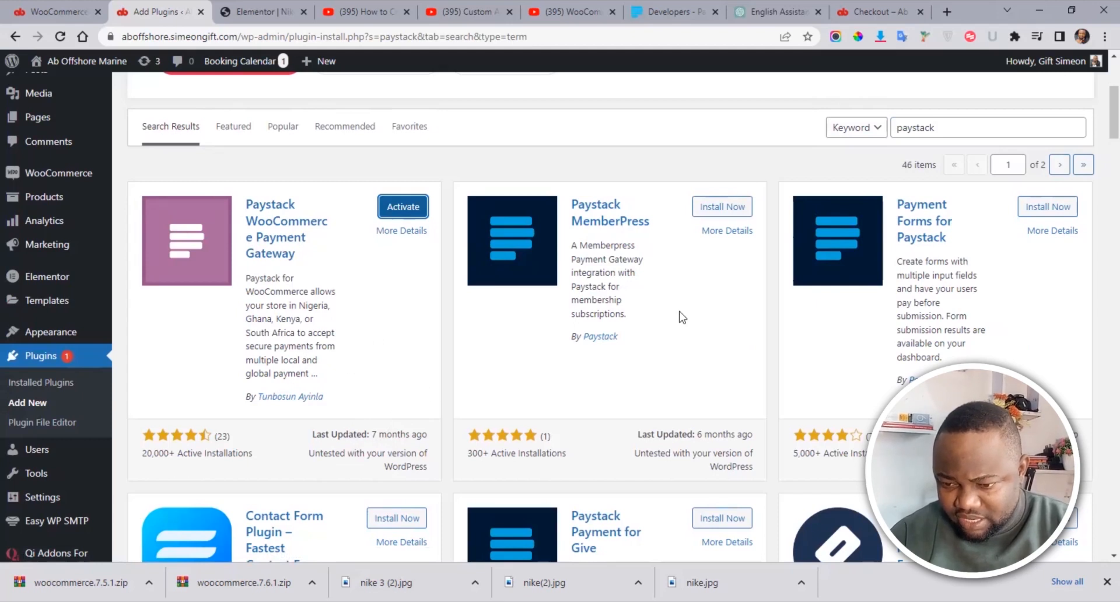
{"action": "scroll", "coordinate": [1096, 157], "scroll_direction": "down", "scroll_amount": 4}
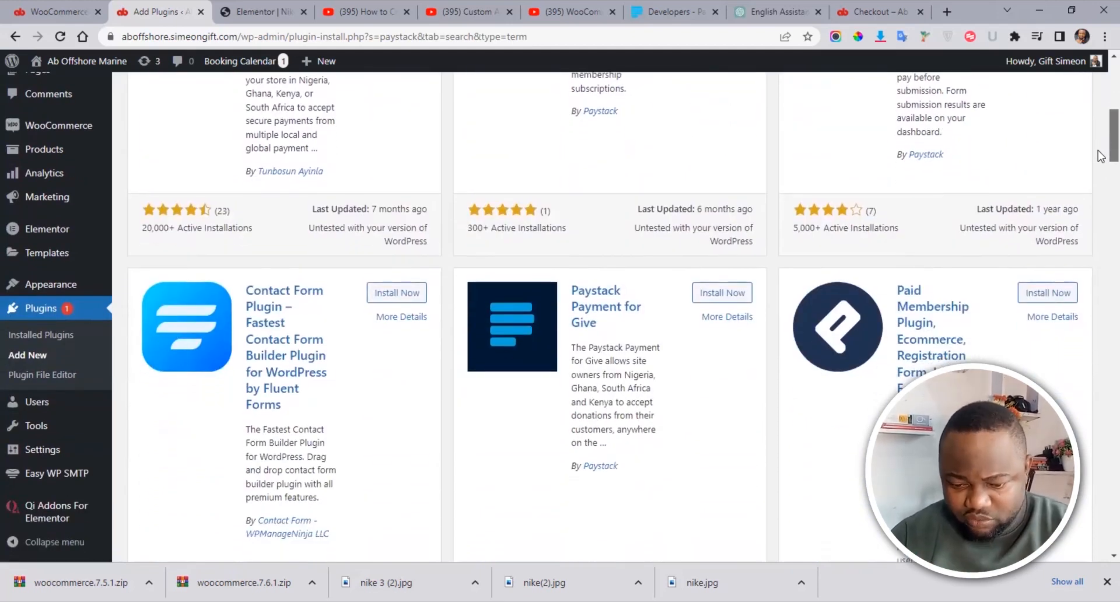
{"action": "scroll", "coordinate": [1100, 158], "scroll_direction": "down", "scroll_amount": 2}
{"action": "scroll", "coordinate": [1099, 158], "scroll_direction": "up", "scroll_amount": 5}
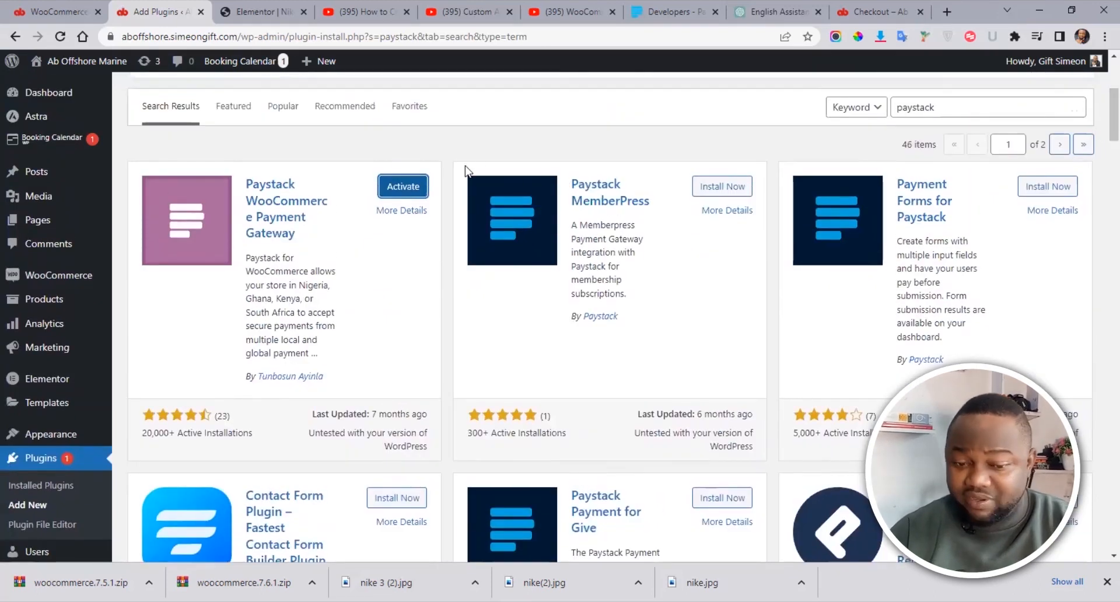
{"action": "left_click", "coordinate": [408, 188]}
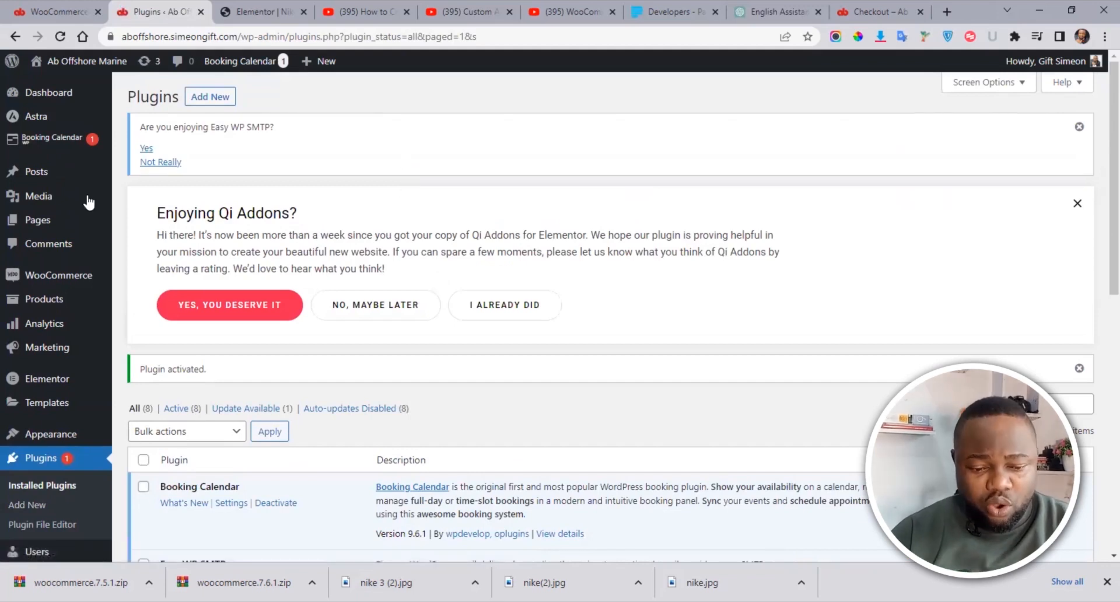
Step: Open WooCommerce Settings and select the Payments tab
{"action": "mouse_move", "coordinate": [47, 284]}
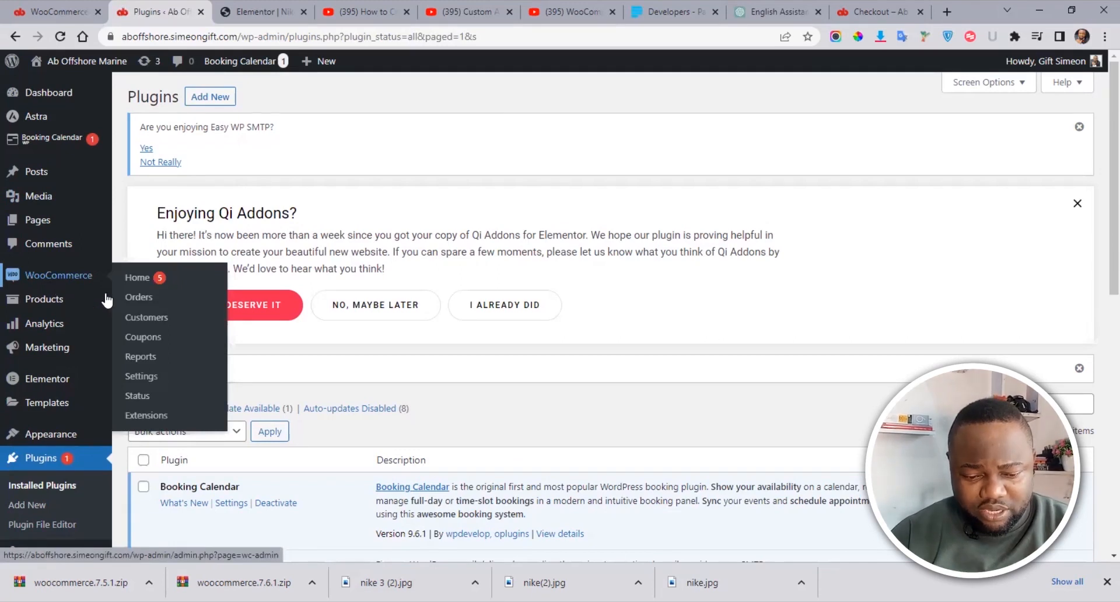
{"action": "left_click", "coordinate": [142, 379]}
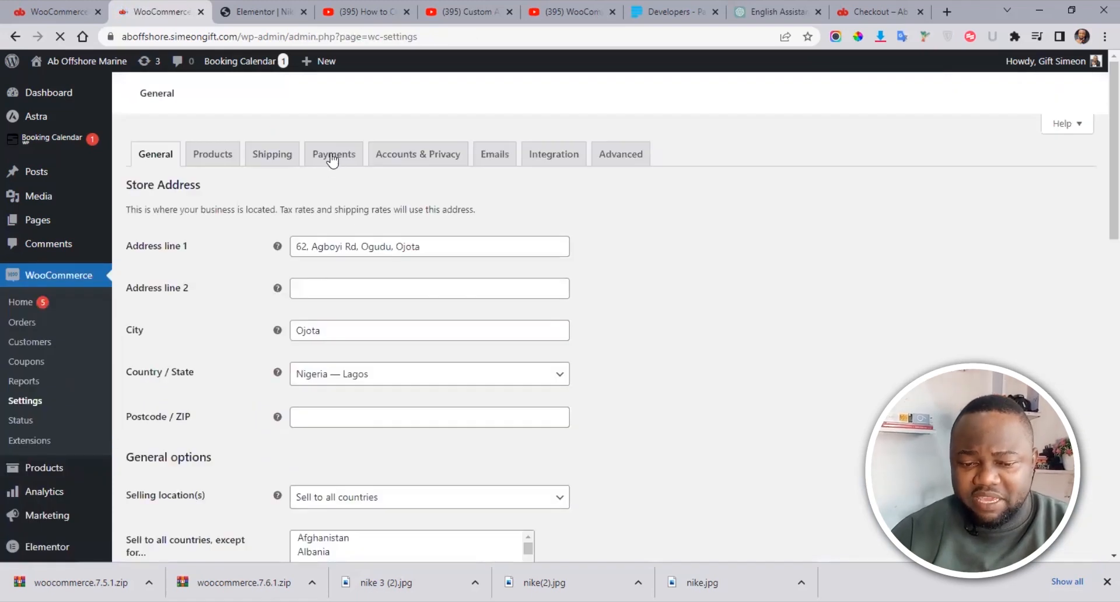
{"action": "left_click", "coordinate": [332, 157]}
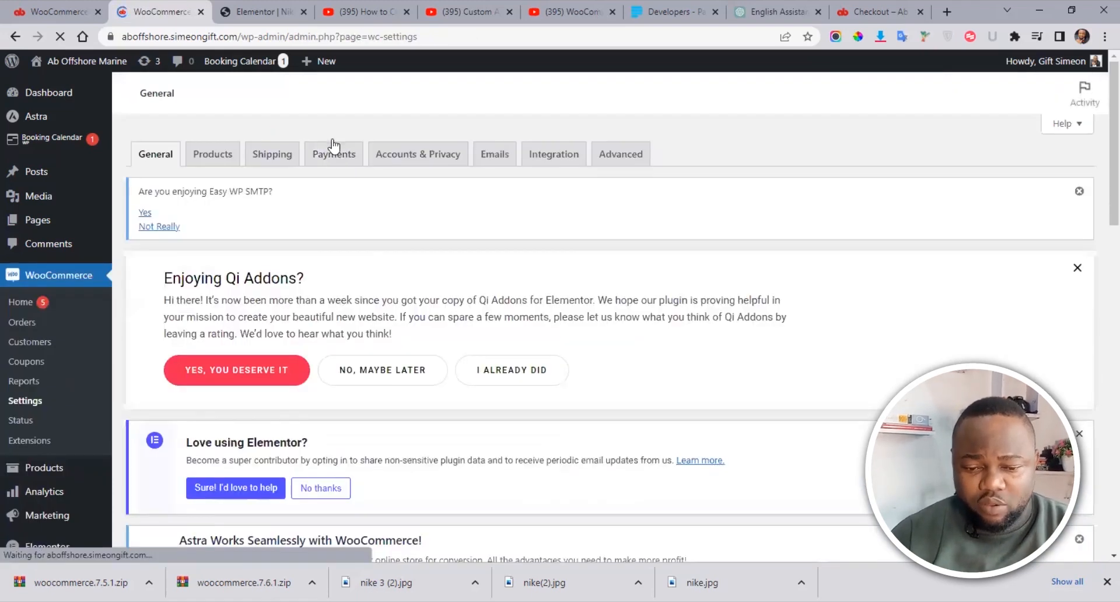
Step: Enable Cash on delivery and Paystack – Debit/Credit Cards in the Payments list, then save changes
{"action": "left_click", "coordinate": [329, 157]}
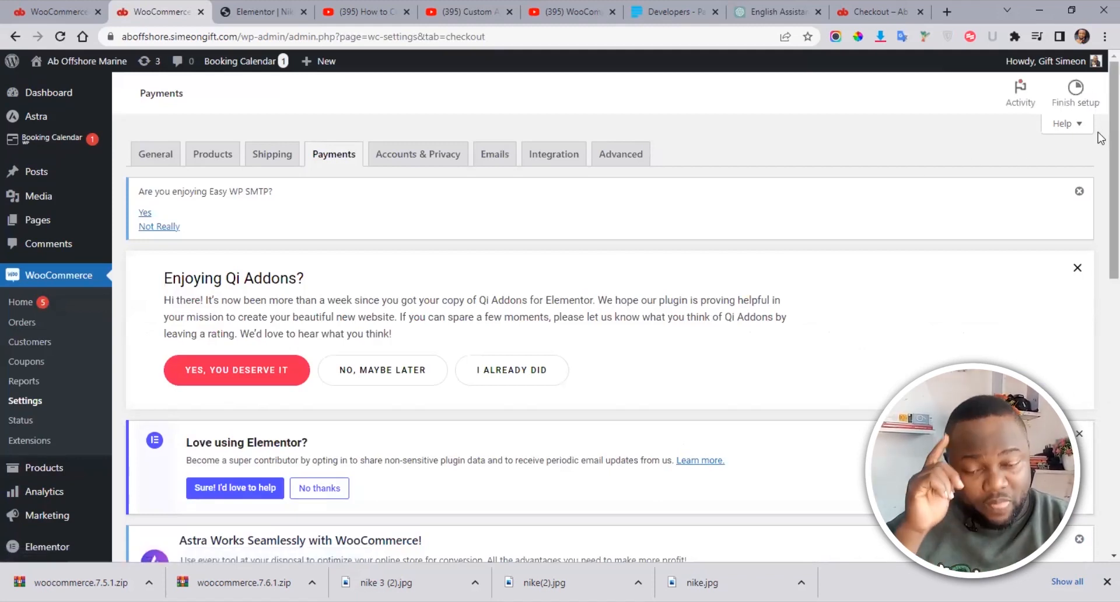
{"action": "scroll", "coordinate": [1100, 304], "scroll_direction": "down", "scroll_amount": 7}
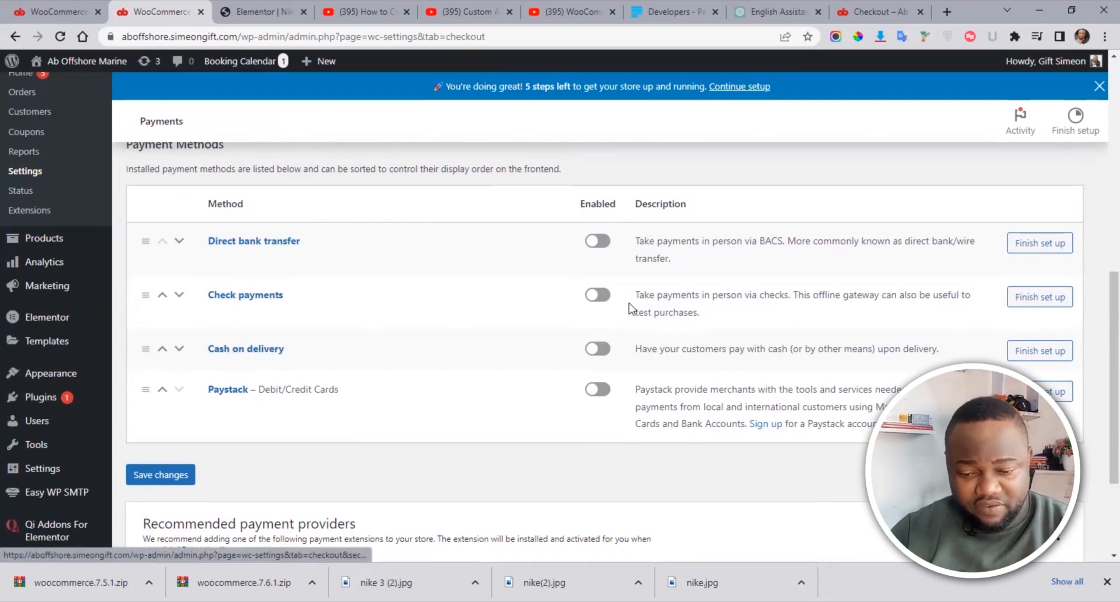
{"action": "left_click", "coordinate": [599, 349]}
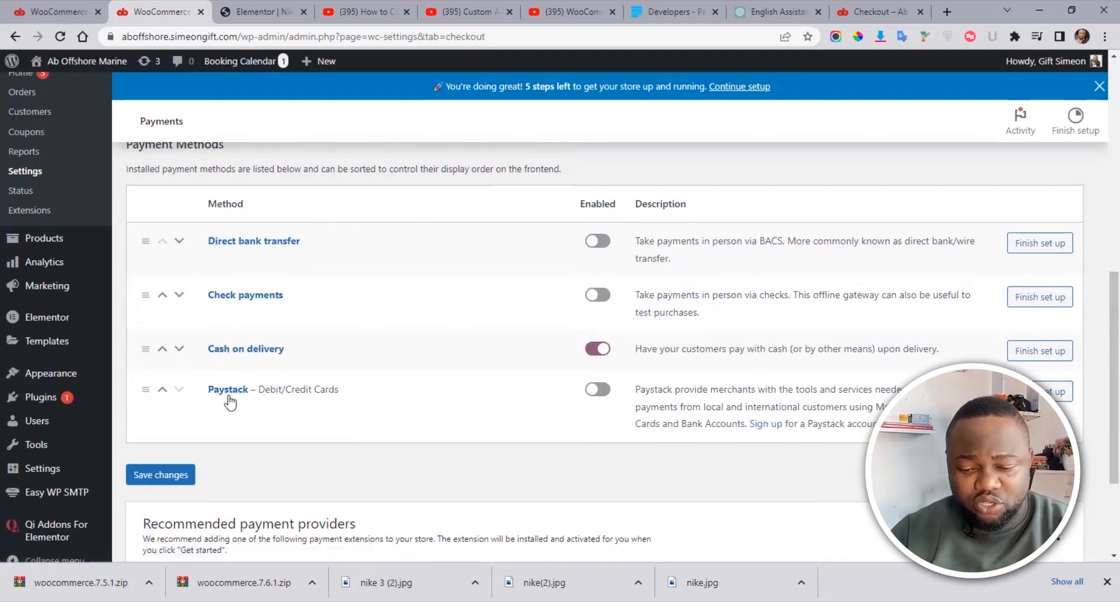
{"action": "left_click", "coordinate": [604, 396]}
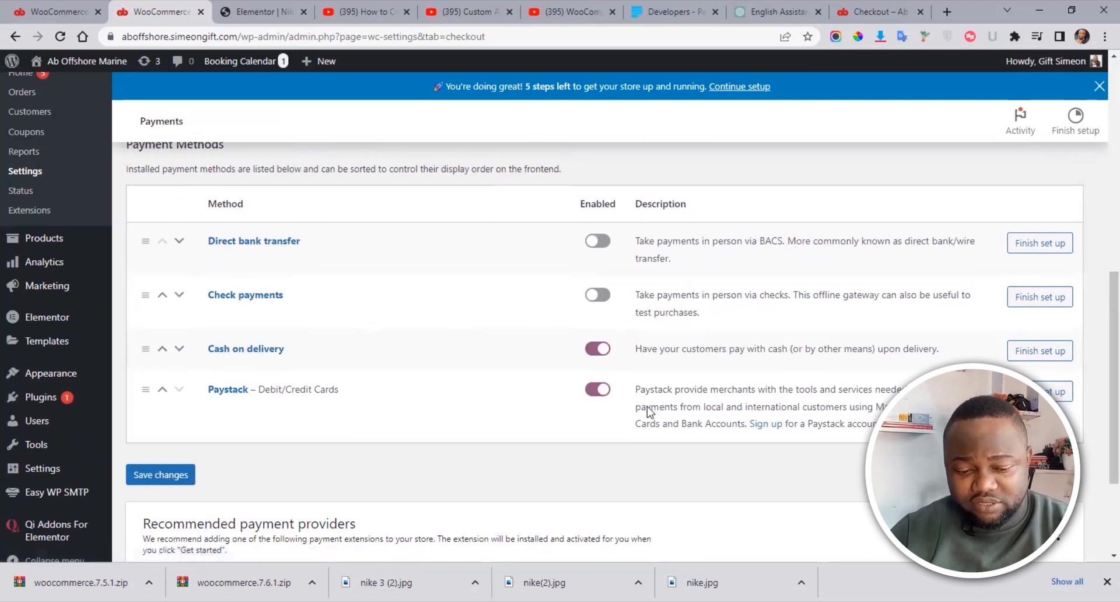
{"action": "left_click", "coordinate": [165, 476]}
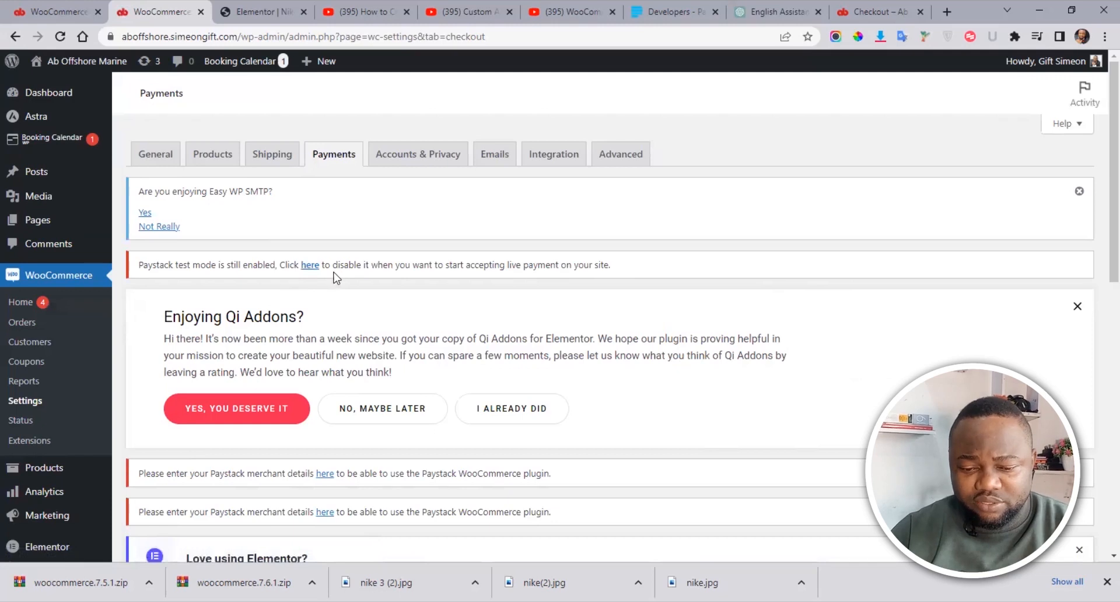
{"action": "scroll", "coordinate": [1100, 187], "scroll_direction": "down", "scroll_amount": 5}
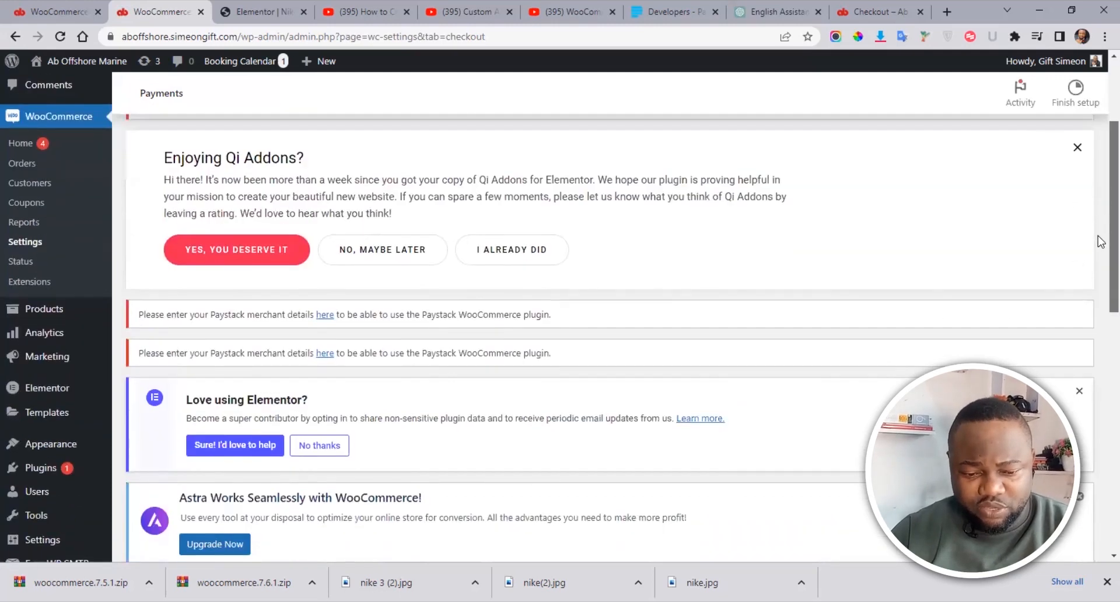
{"action": "scroll", "coordinate": [1100, 338], "scroll_direction": "down", "scroll_amount": 5}
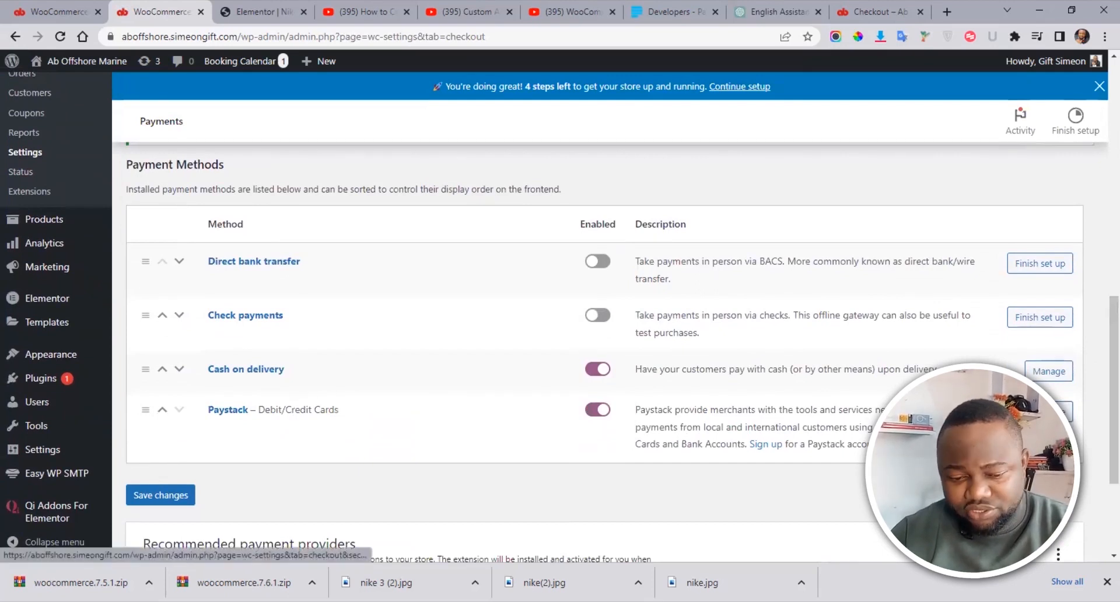
Step: Open Paystack's gateway settings and set the Payment Option dropdown to Redirect
{"action": "left_click", "coordinate": [1048, 412]}
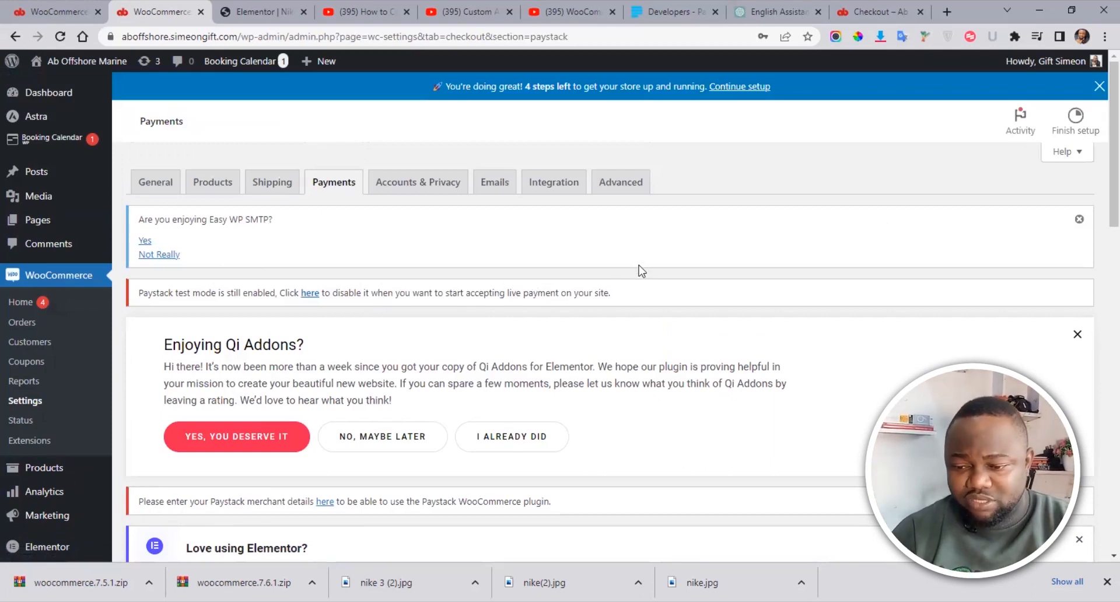
{"action": "left_click_drag", "start_coordinate": [1113, 153], "coordinate": [1100, 342]}
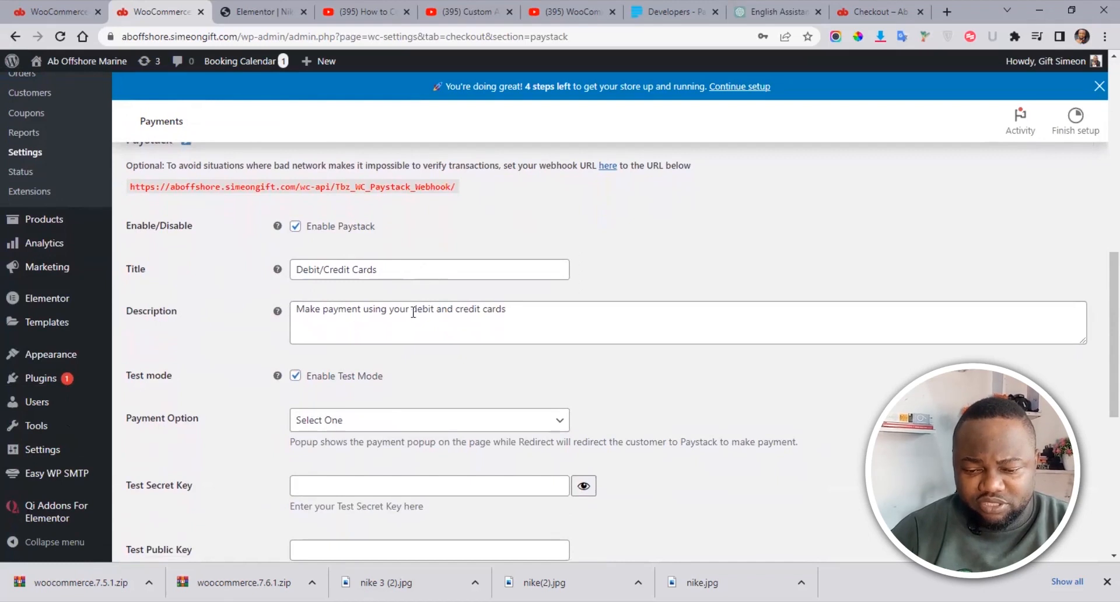
{"action": "left_click", "coordinate": [529, 313]}
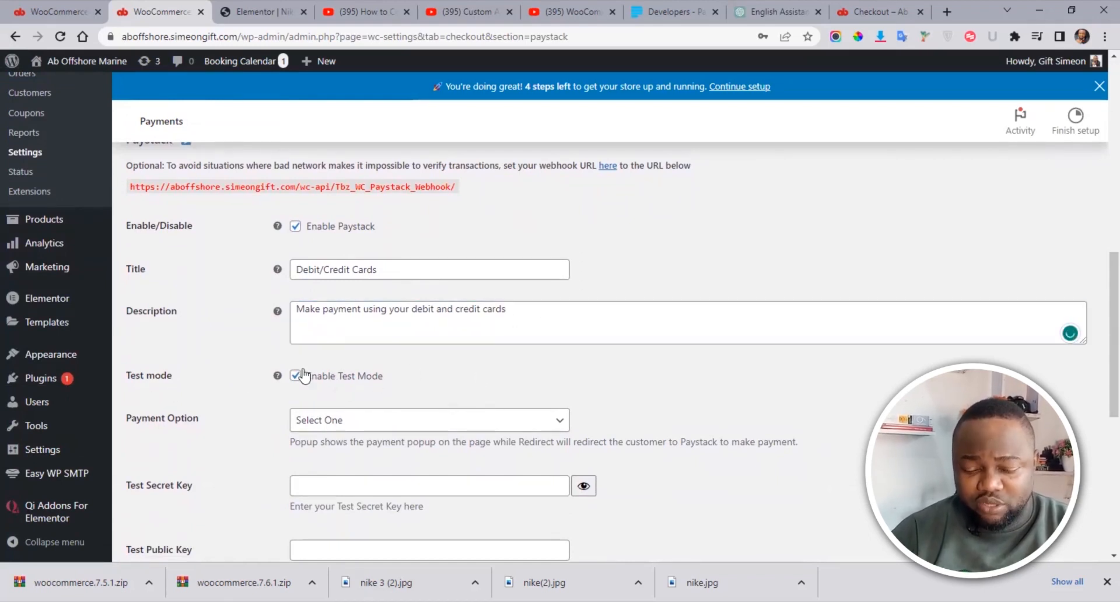
{"action": "scroll", "coordinate": [1100, 311], "scroll_direction": "down", "scroll_amount": 2}
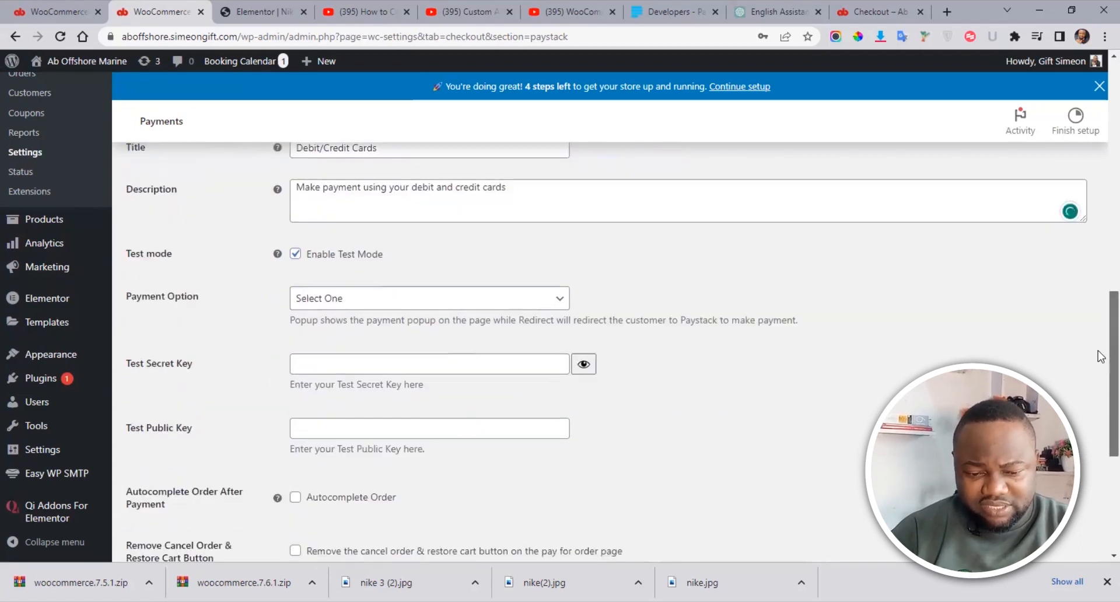
{"action": "left_click", "coordinate": [449, 302]}
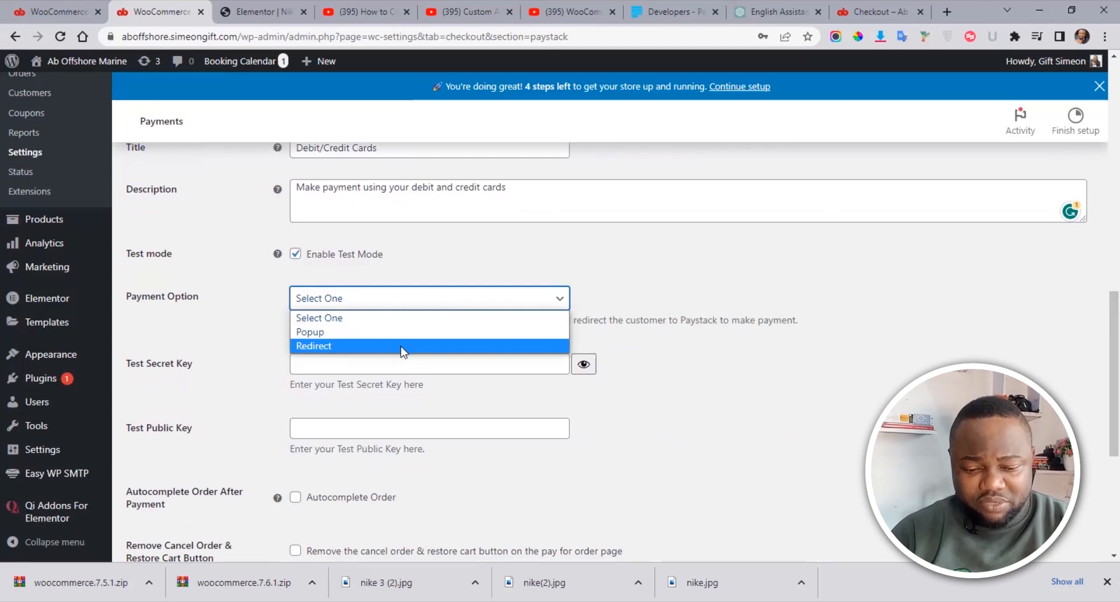
{"action": "left_click", "coordinate": [402, 346]}
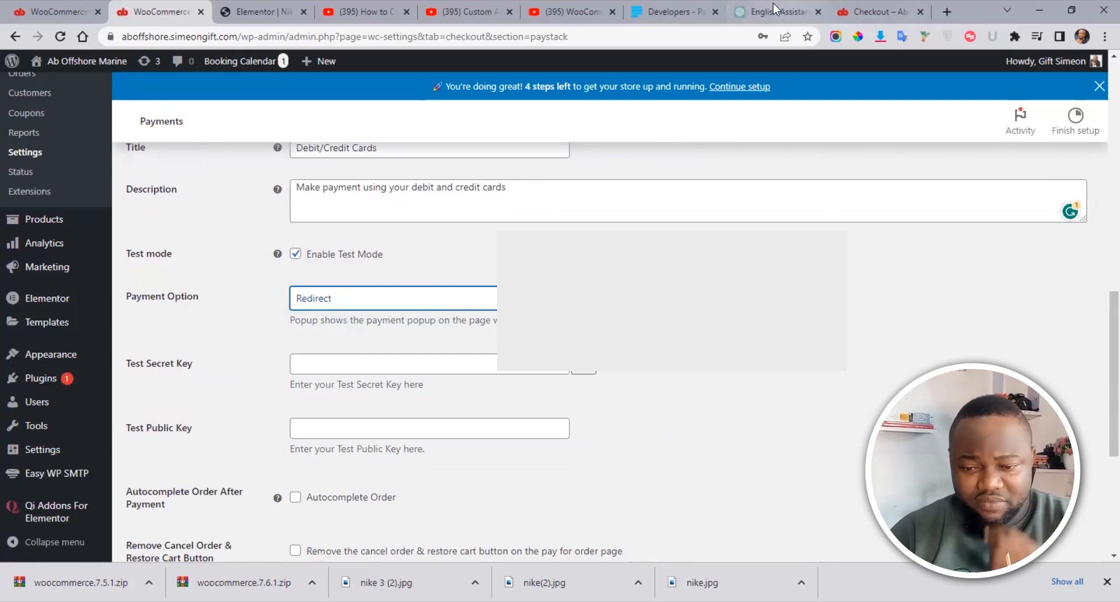
Step: Copy the test secret key from the Paystack dashboard into the Test Secret Key field
{"action": "left_click", "coordinate": [676, 12]}
{"action": "left_click", "coordinate": [849, 251]}
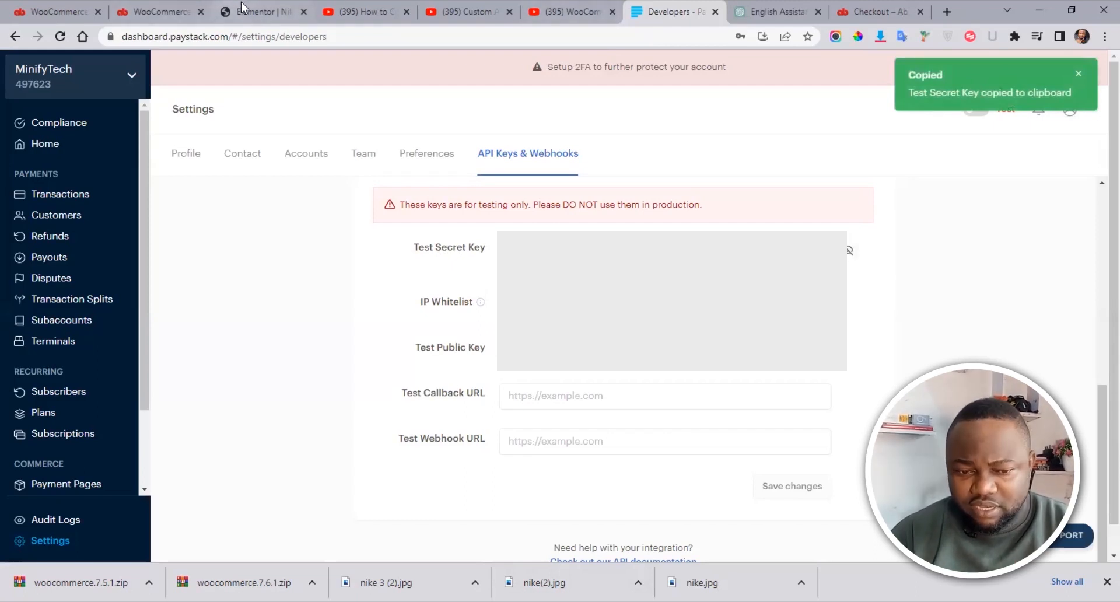
{"action": "left_click", "coordinate": [170, 5]}
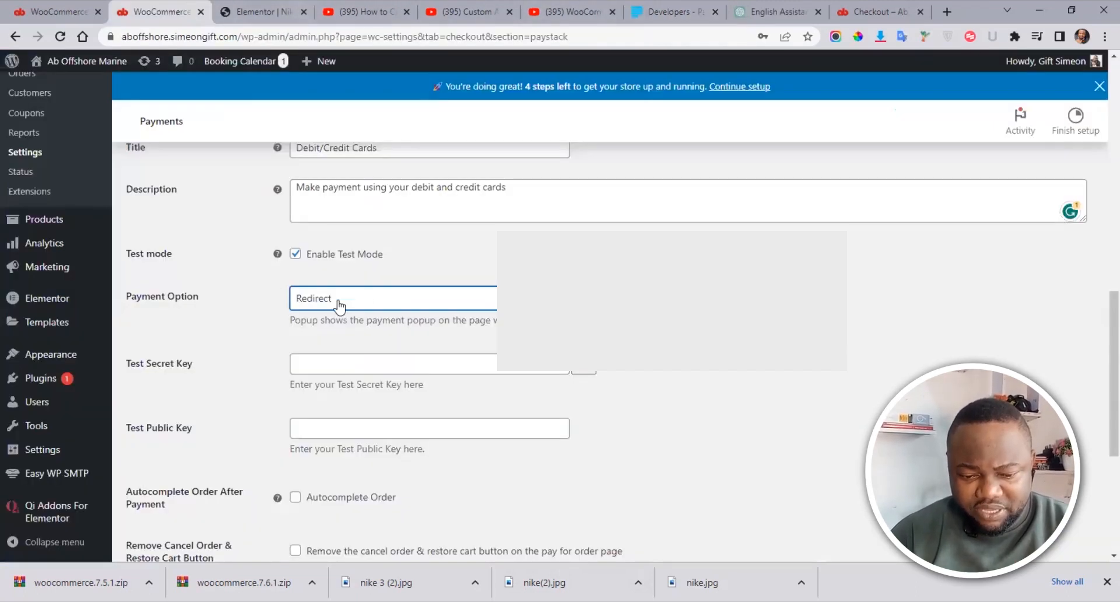
{"action": "left_click", "coordinate": [338, 366]}
{"action": "key", "text": "ctrl+v"}
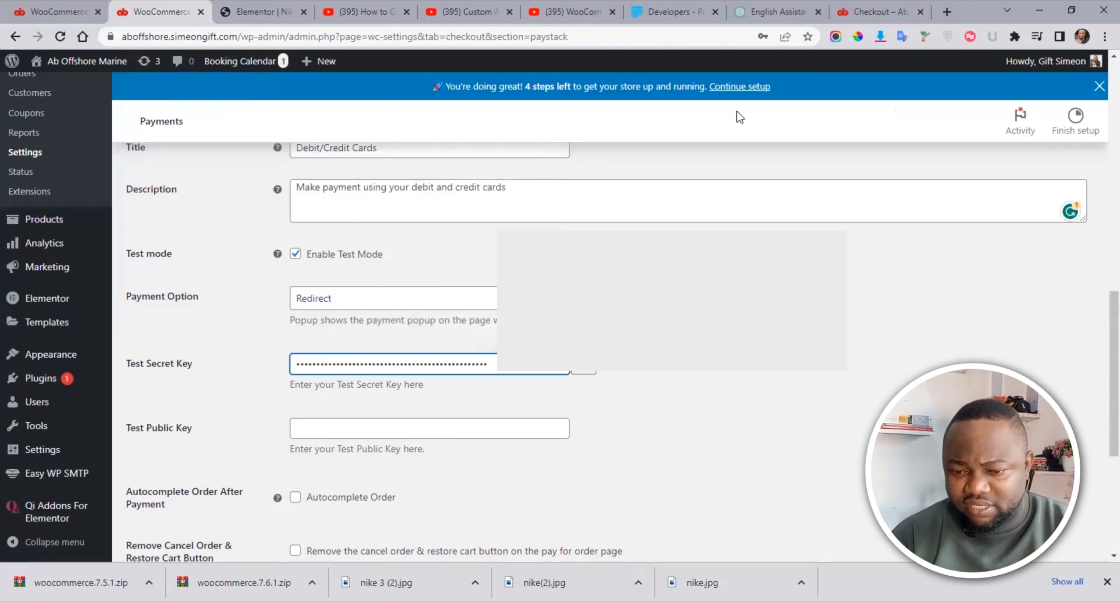
Step: Paste the test public key into the Test Public Key field and save the Paystack settings
{"action": "left_click", "coordinate": [691, 5]}
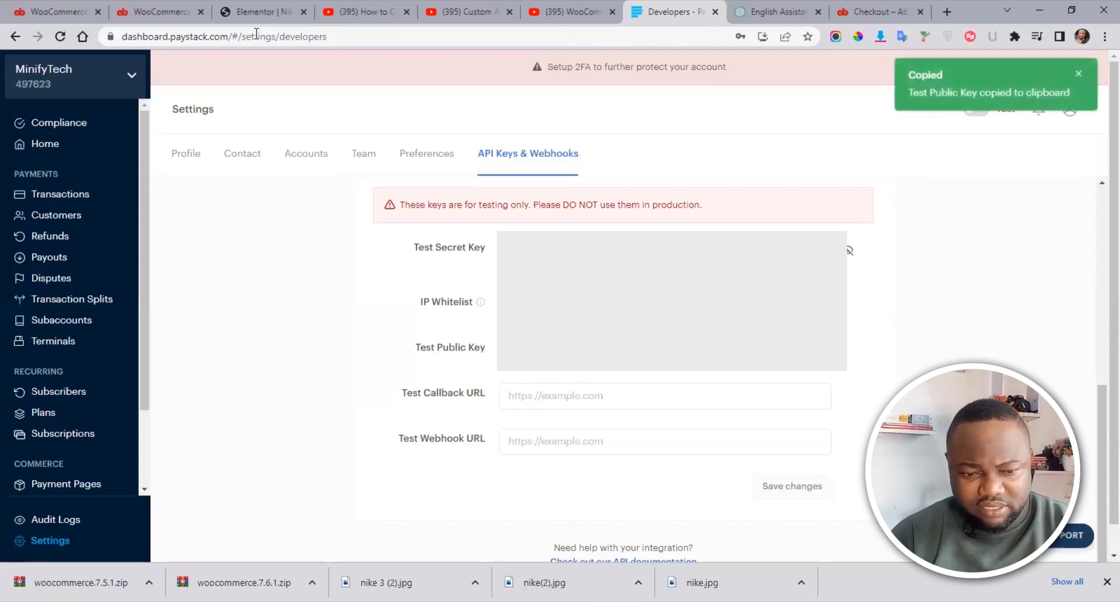
{"action": "left_click", "coordinate": [145, 1]}
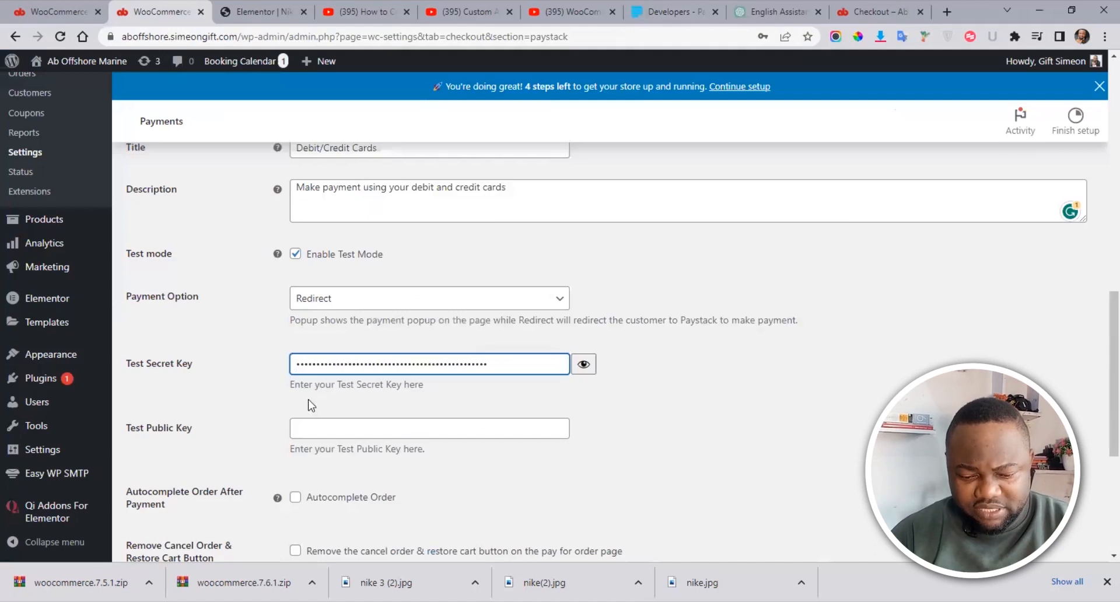
{"action": "left_click", "coordinate": [322, 425]}
{"action": "key", "text": "ctrl+v"}
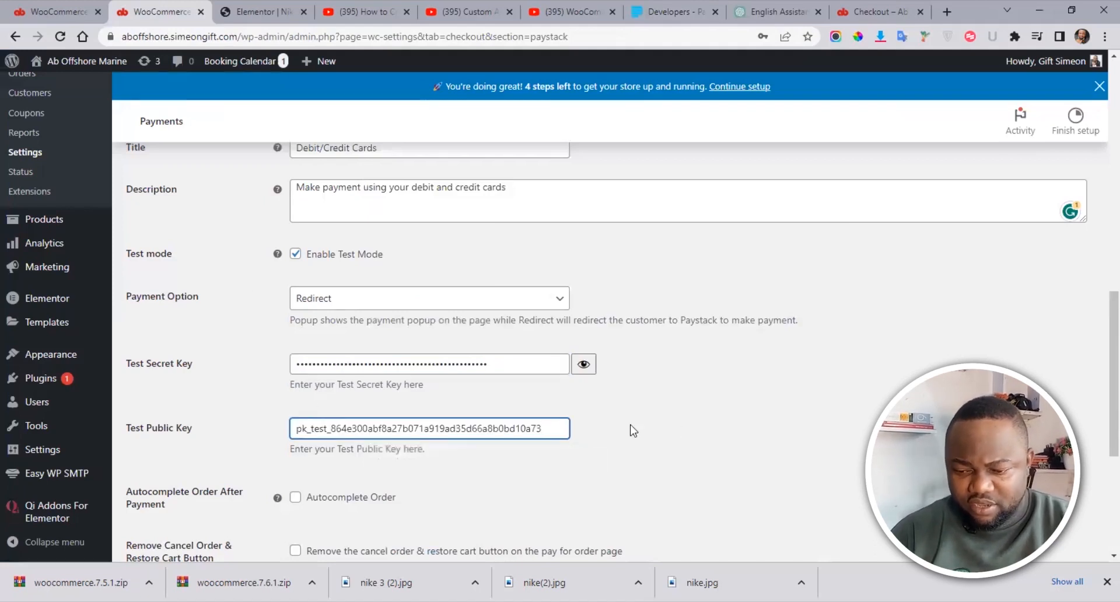
{"action": "left_click", "coordinate": [1101, 373]}
{"action": "scroll", "coordinate": [1100, 409], "scroll_direction": "down", "scroll_amount": 5}
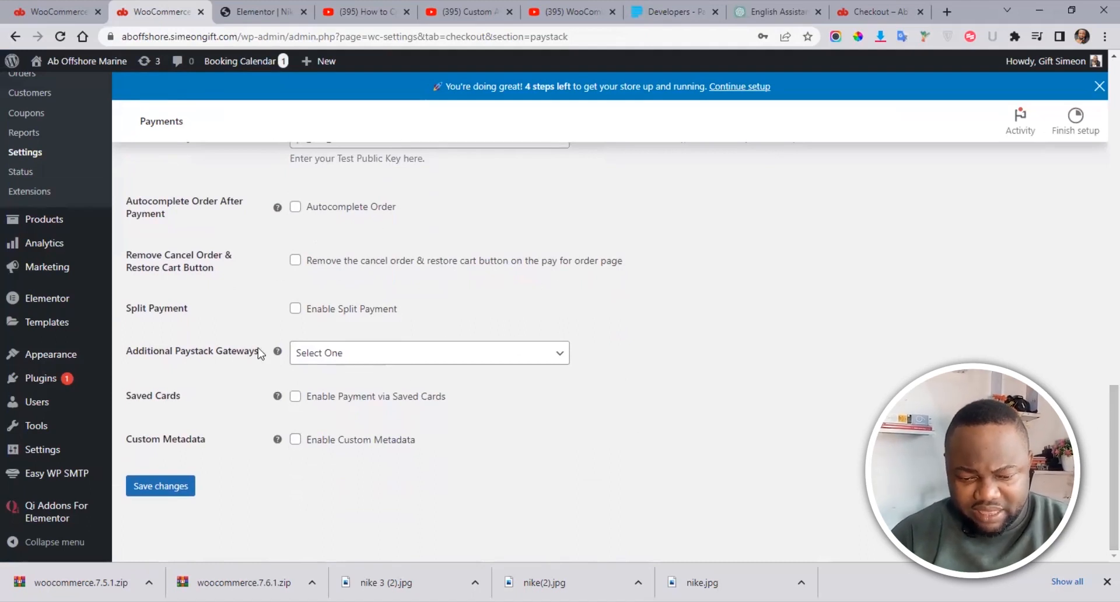
{"action": "left_click", "coordinate": [150, 494]}
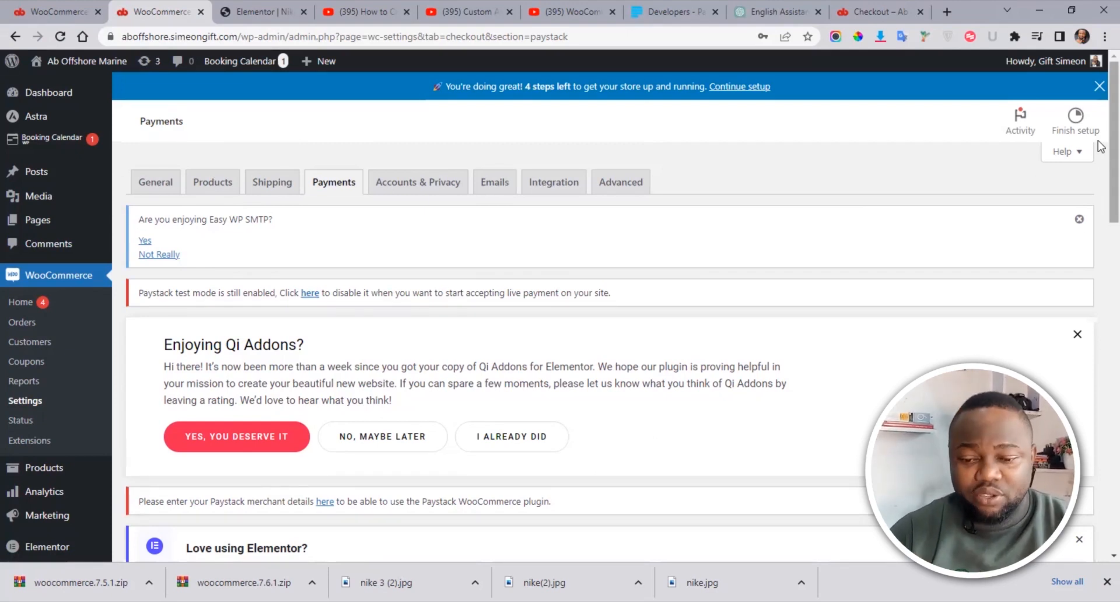
{"action": "scroll", "coordinate": [1100, 146], "scroll_direction": "down", "scroll_amount": 1}
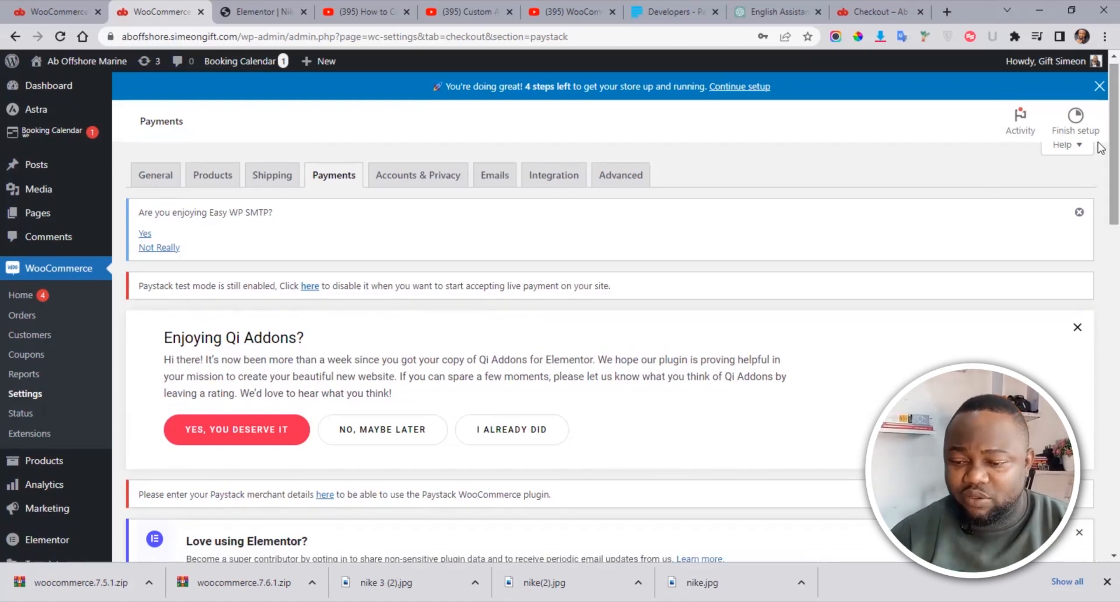
{"action": "left_click_drag", "start_coordinate": [1098, 142], "coordinate": [1098, 402]}
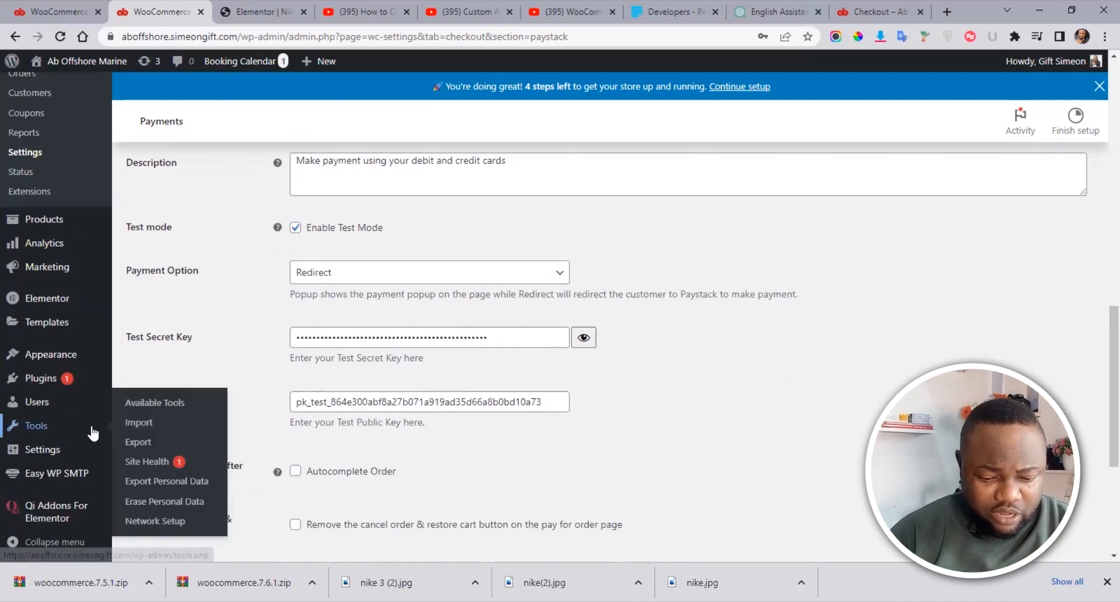
{"action": "mouse_move", "coordinate": [32, 460]}
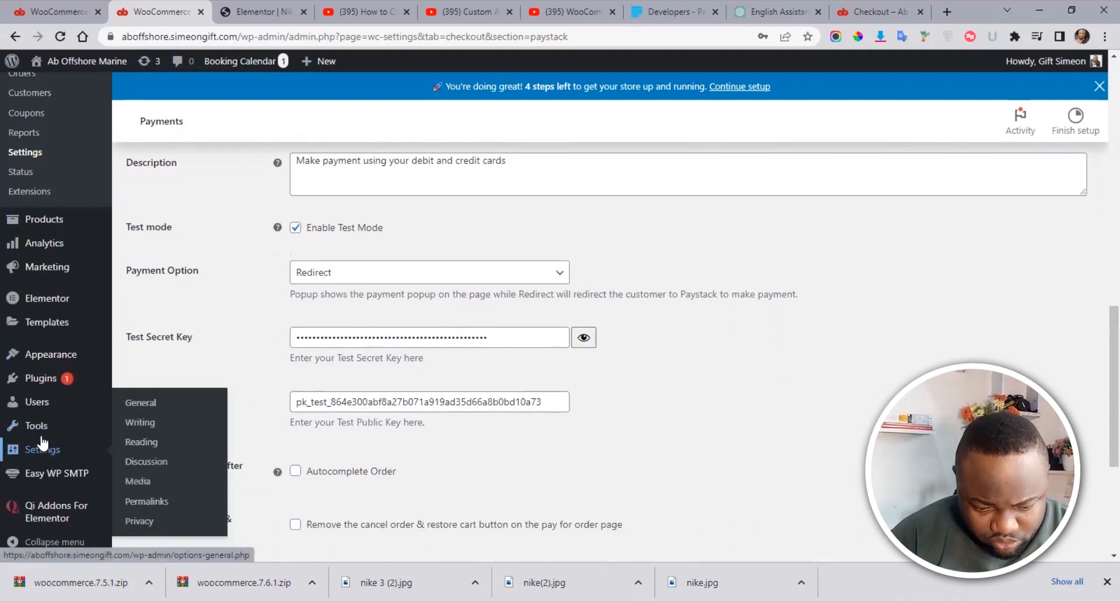
{"action": "mouse_move", "coordinate": [43, 430]}
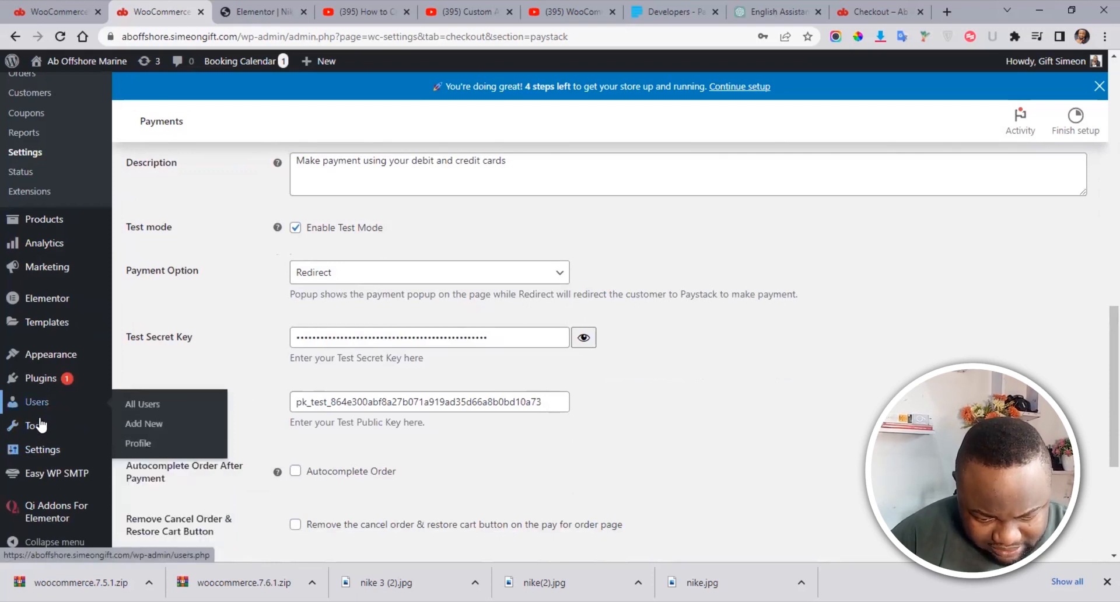
{"action": "mouse_move", "coordinate": [64, 482]}
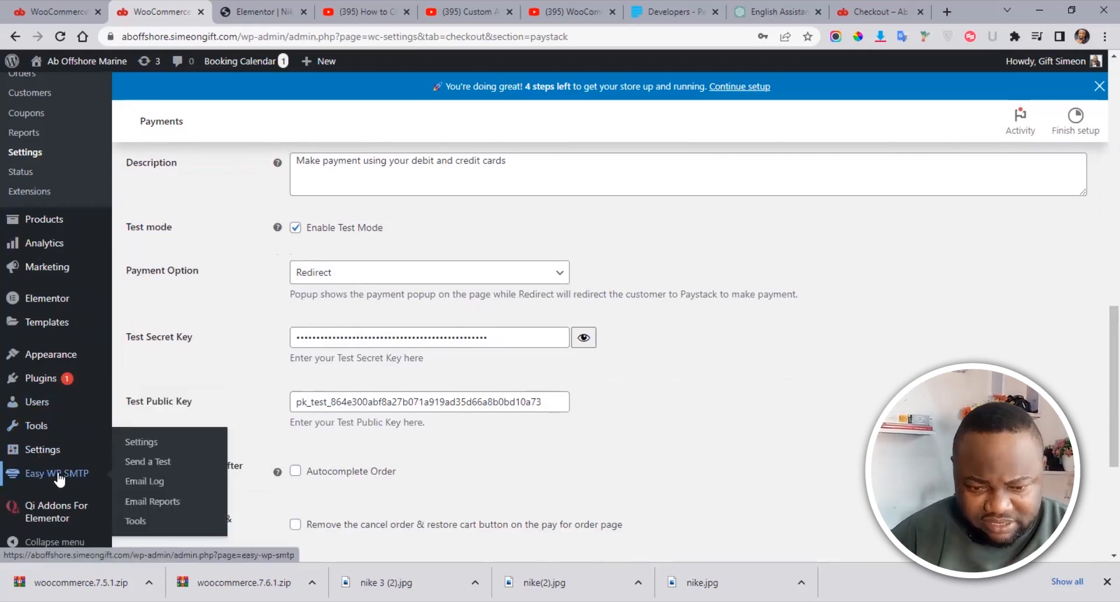
Step: Open the Easy WP SMTP settings and locate the From Name field
{"action": "left_click", "coordinate": [58, 476]}
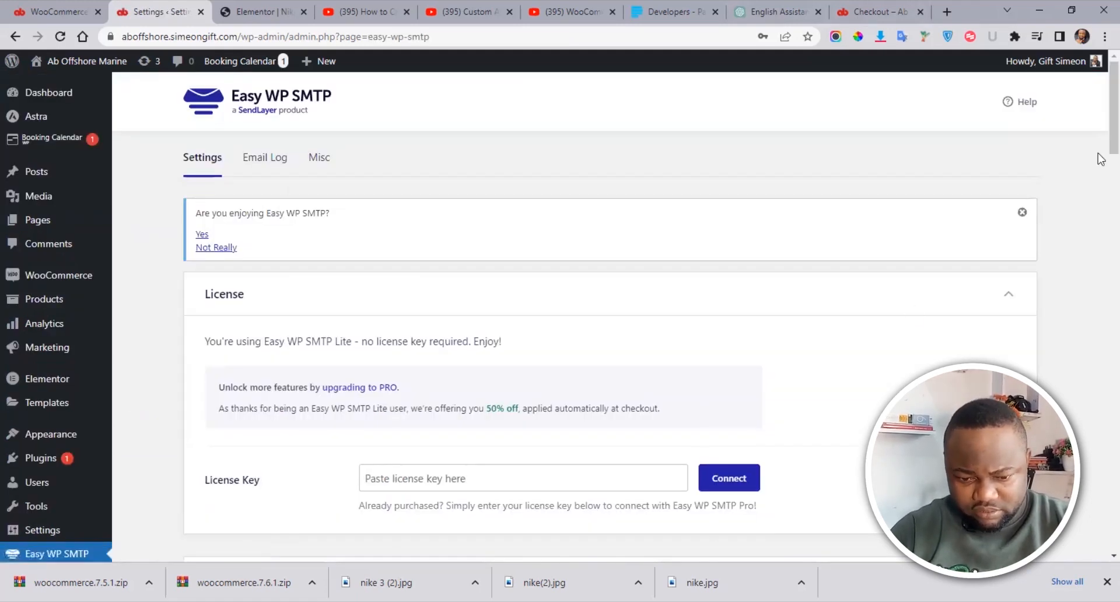
{"action": "scroll", "coordinate": [1099, 140], "scroll_direction": "down", "scroll_amount": 5}
{"action": "scroll", "coordinate": [1099, 181], "scroll_direction": "down", "scroll_amount": 10}
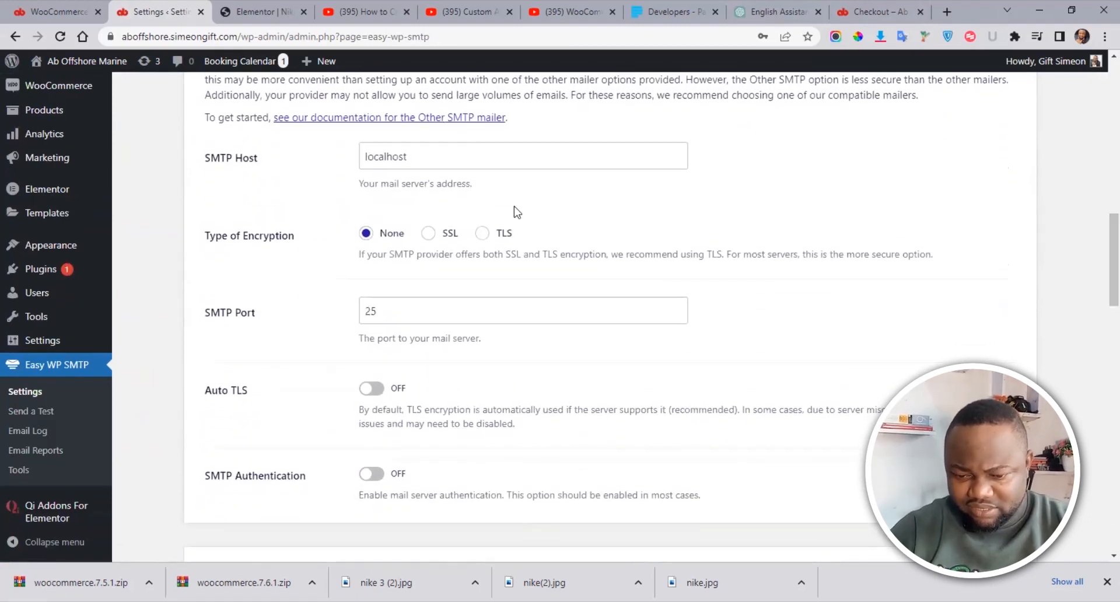
{"action": "scroll", "coordinate": [1100, 277], "scroll_direction": "up", "scroll_amount": 6}
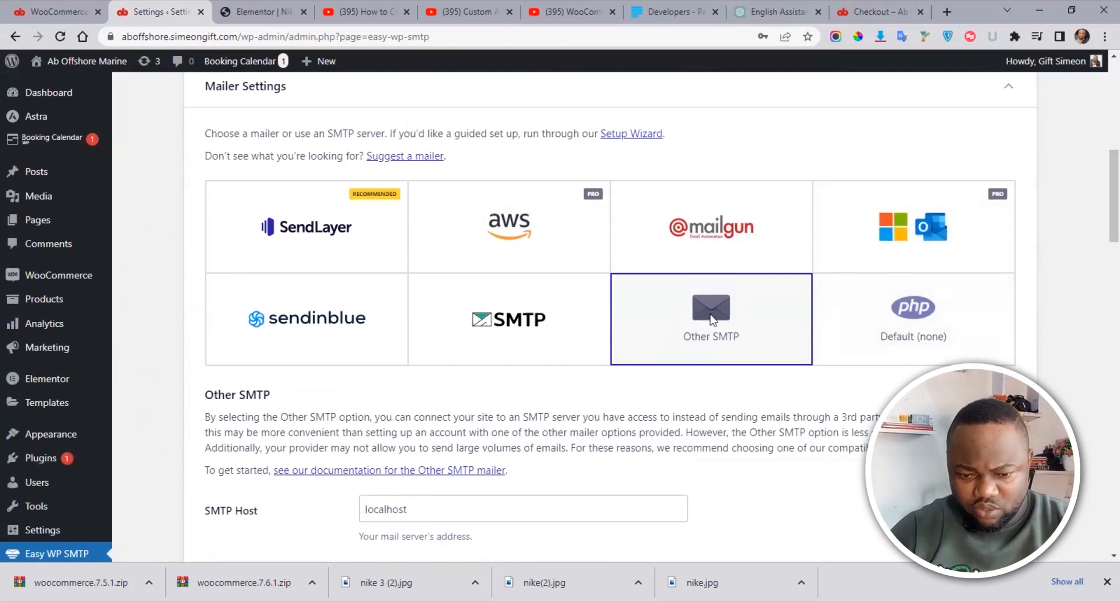
{"action": "scroll", "coordinate": [1099, 205], "scroll_direction": "down", "scroll_amount": 7}
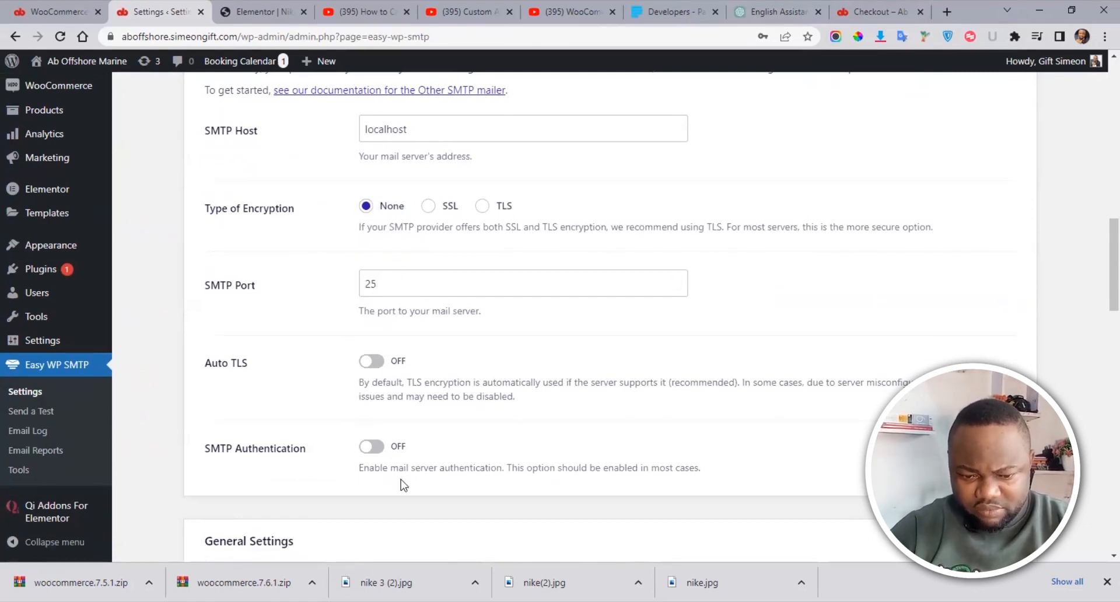
{"action": "scroll", "coordinate": [1100, 306], "scroll_direction": "down", "scroll_amount": 4}
{"action": "scroll", "coordinate": [1100, 306], "scroll_direction": "down", "scroll_amount": 3}
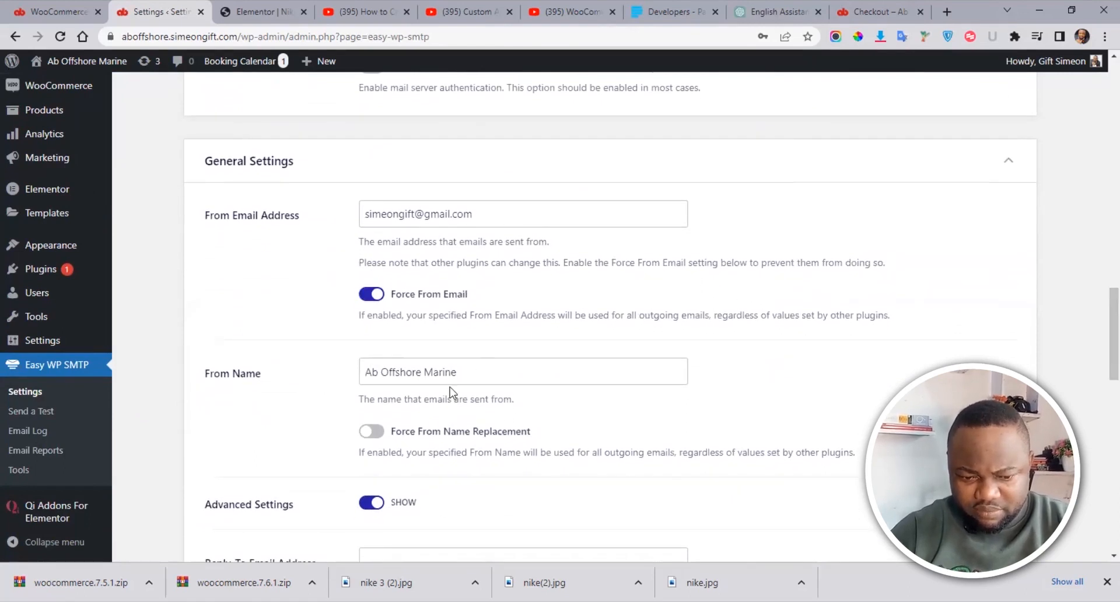
{"action": "scroll", "coordinate": [1102, 352], "scroll_direction": "down", "scroll_amount": 2}
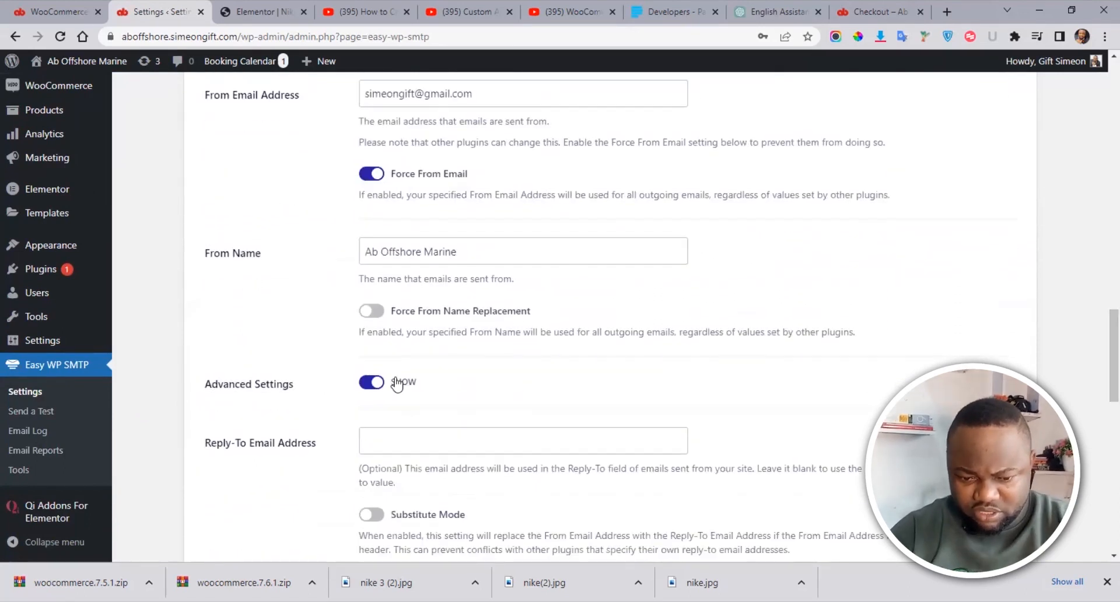
Step: Replace the From Name with the site owner's name and save the settings
{"action": "left_click_drag", "start_coordinate": [465, 255], "coordinate": [321, 270]}
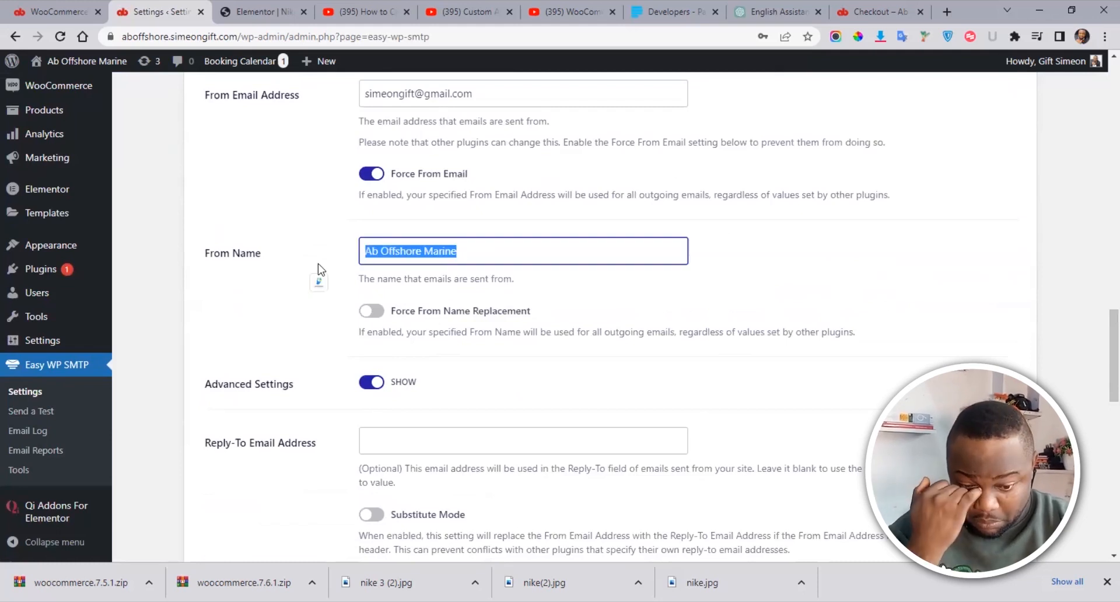
{"action": "type", "text": "Gift Simeon"}
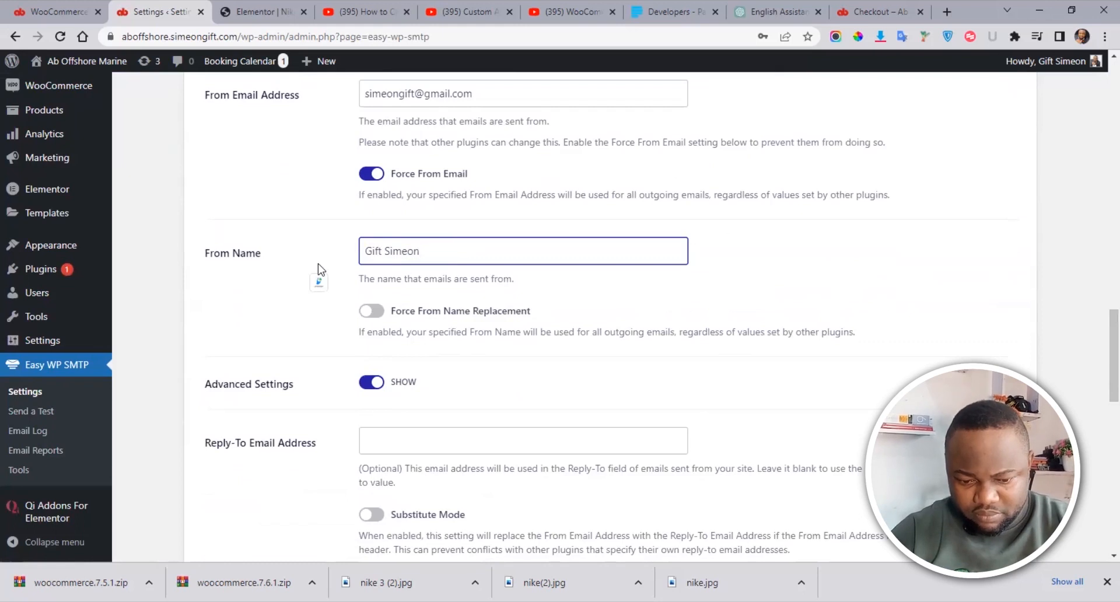
{"action": "left_click_drag", "start_coordinate": [1099, 362], "coordinate": [1099, 430]}
{"action": "scroll", "coordinate": [1099, 428], "scroll_direction": "down", "scroll_amount": 5}
{"action": "scroll", "coordinate": [1100, 432], "scroll_direction": "up", "scroll_amount": 2}
{"action": "left_click", "coordinate": [241, 403]}
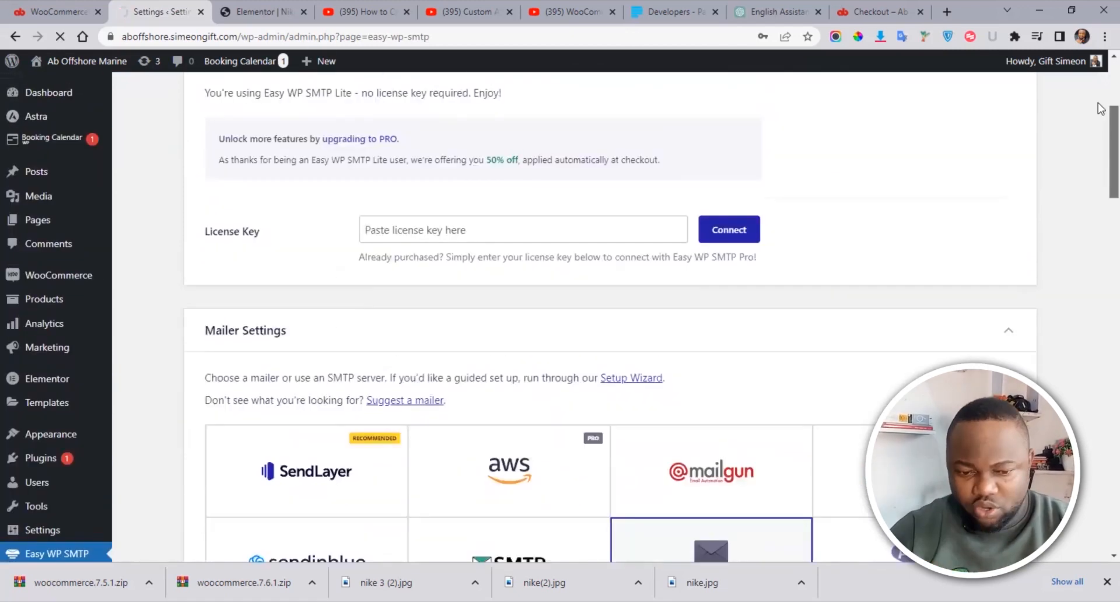
{"action": "left_click_drag", "start_coordinate": [1099, 108], "coordinate": [1100, 88]}
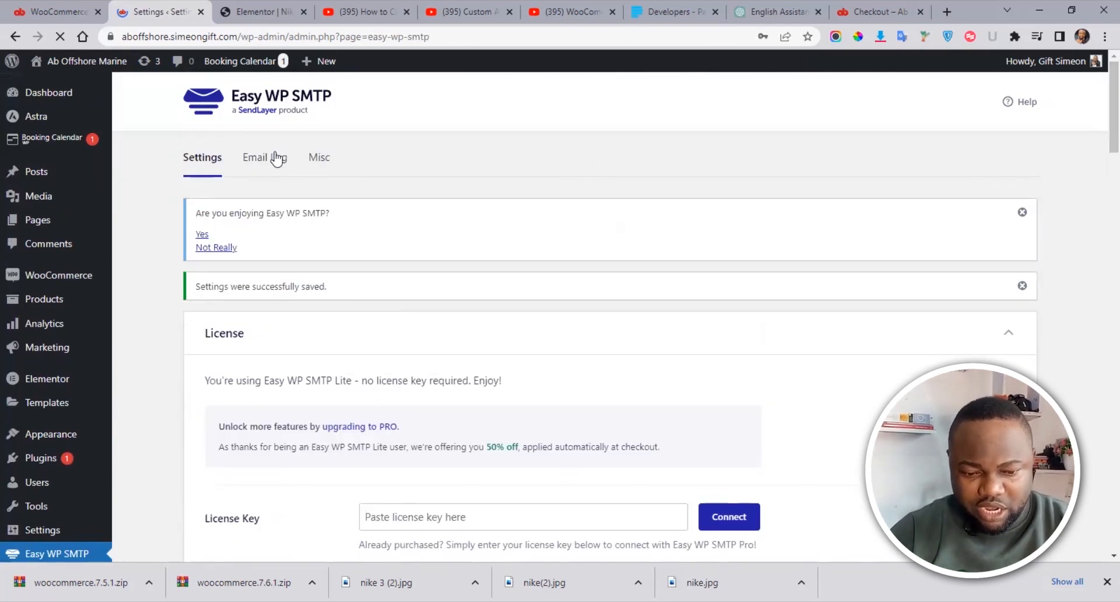
Step: Open the Email Log tab of Easy WP SMTP
{"action": "left_click", "coordinate": [280, 163]}
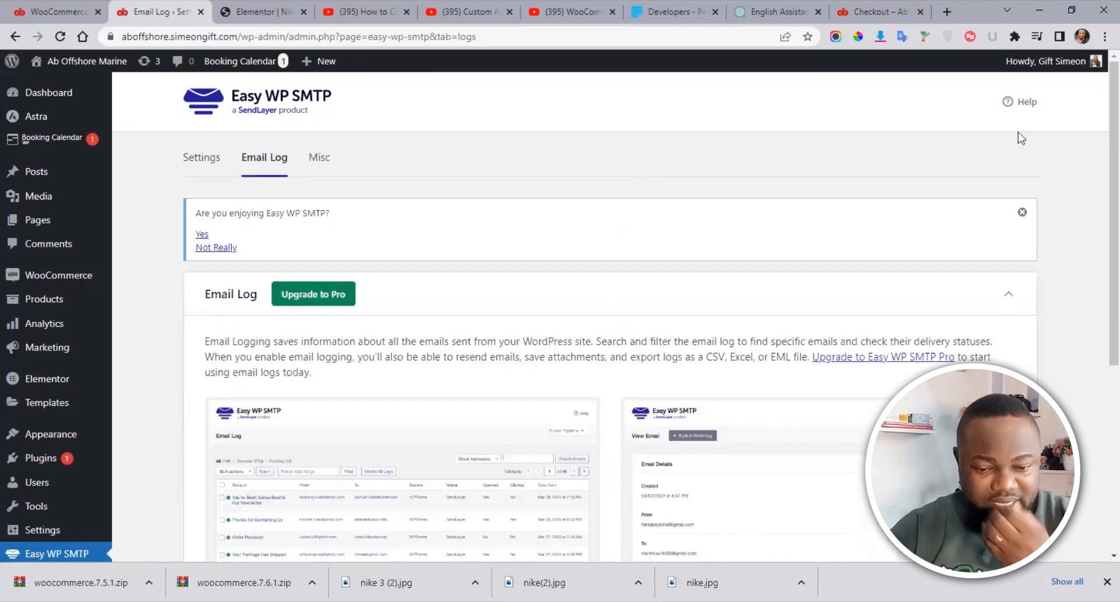
{"action": "left_click_drag", "start_coordinate": [1112, 160], "coordinate": [1097, 102]}
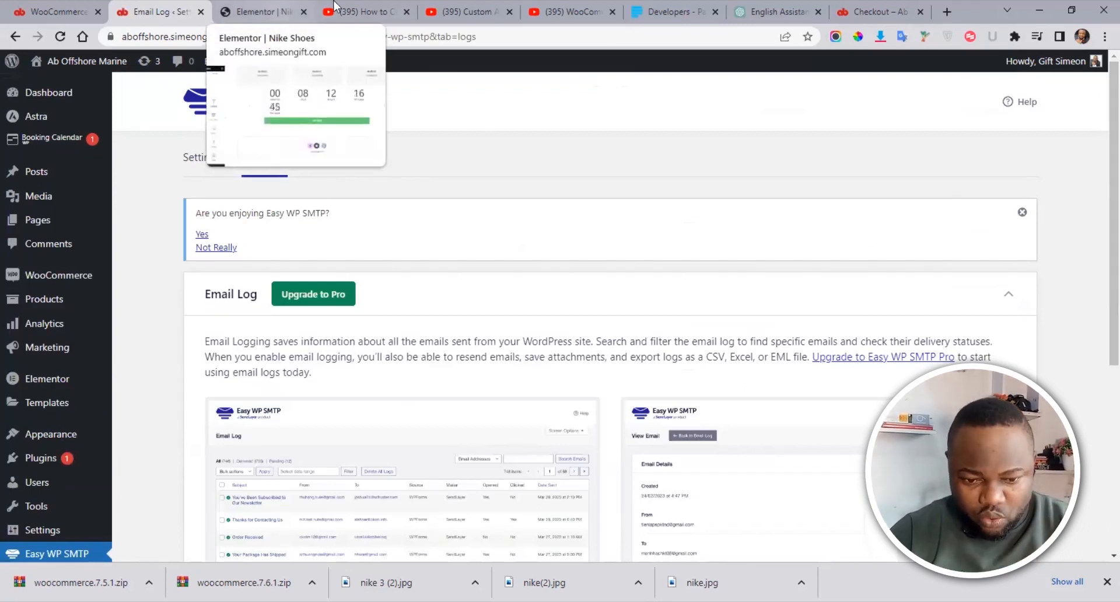
Step: Reload the store page and use BUY NOW on Nike Shoes to reach checkout with Series × 1
{"action": "left_click", "coordinate": [862, 2]}
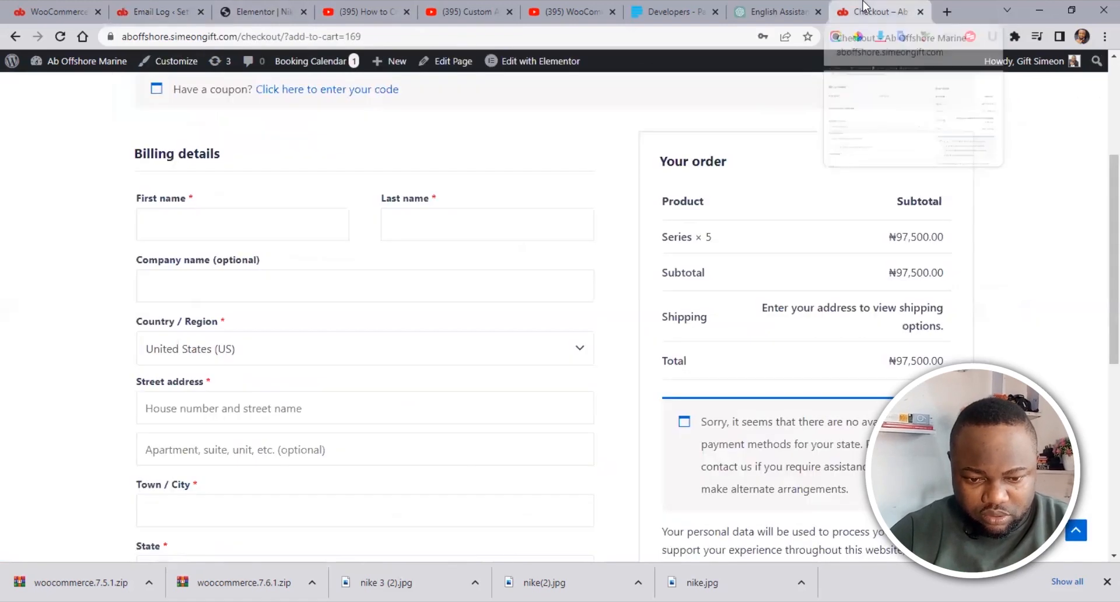
{"action": "left_click", "coordinate": [366, 36]}
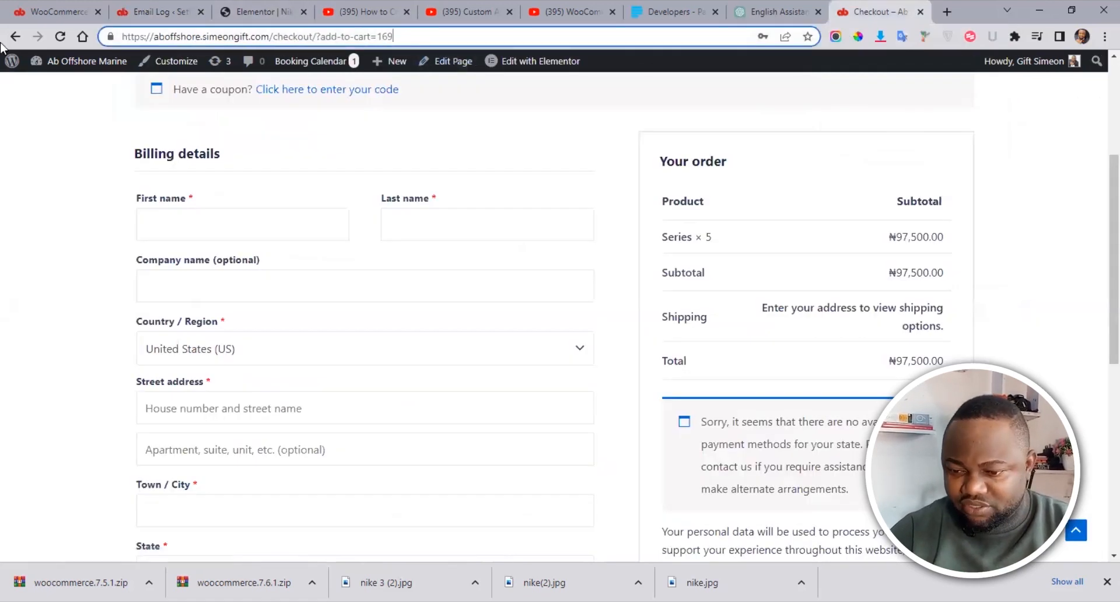
{"action": "key", "text": "Return"}
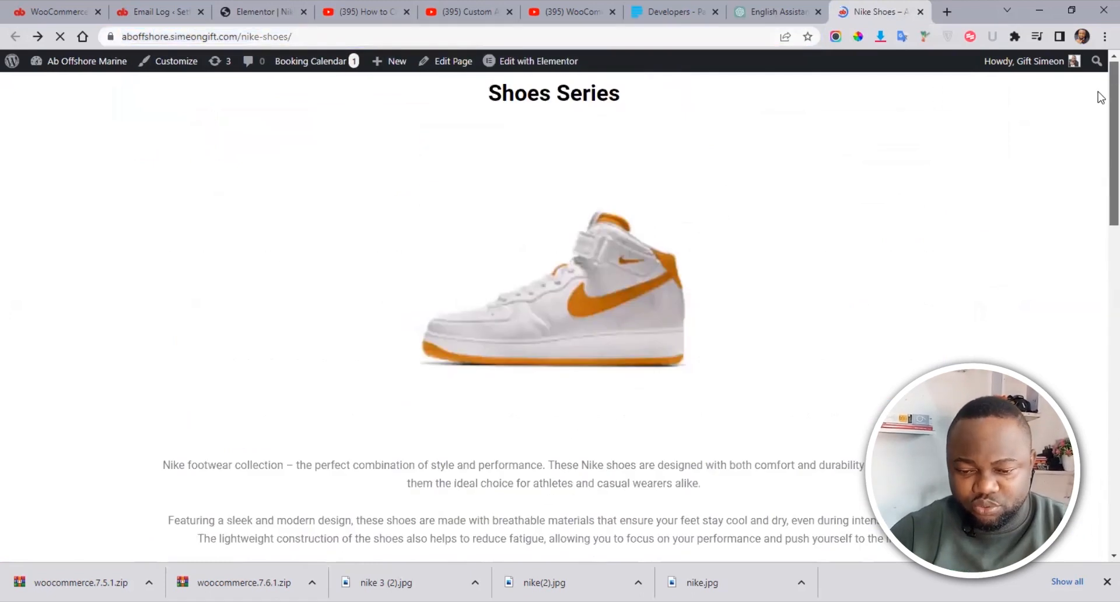
{"action": "left_click_drag", "start_coordinate": [1100, 97], "coordinate": [1100, 402]}
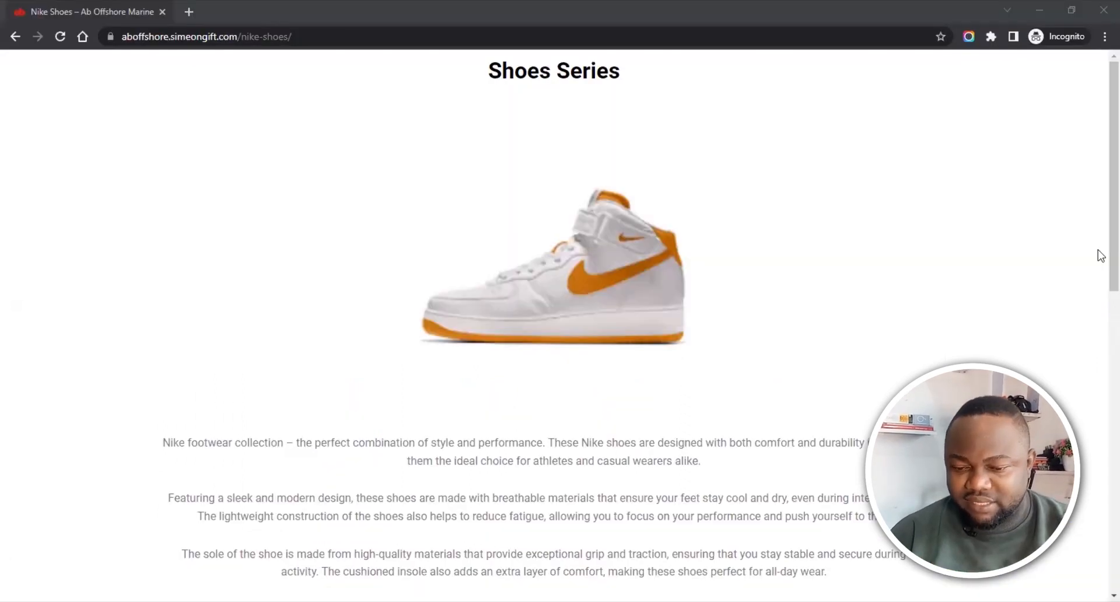
{"action": "scroll", "coordinate": [1097, 251], "scroll_direction": "down", "scroll_amount": 10}
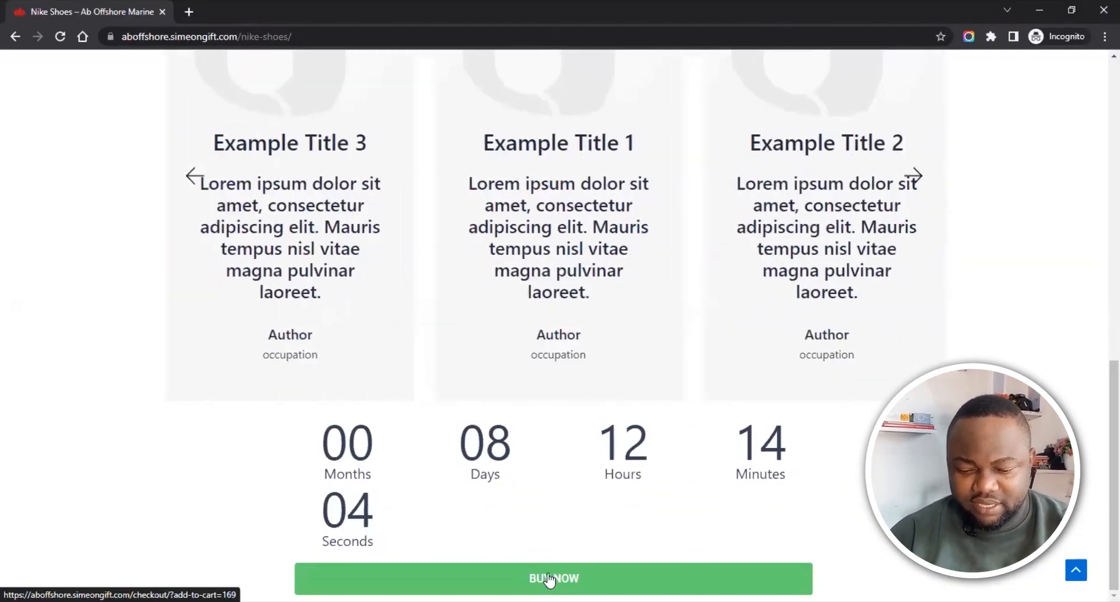
{"action": "left_click", "coordinate": [549, 578]}
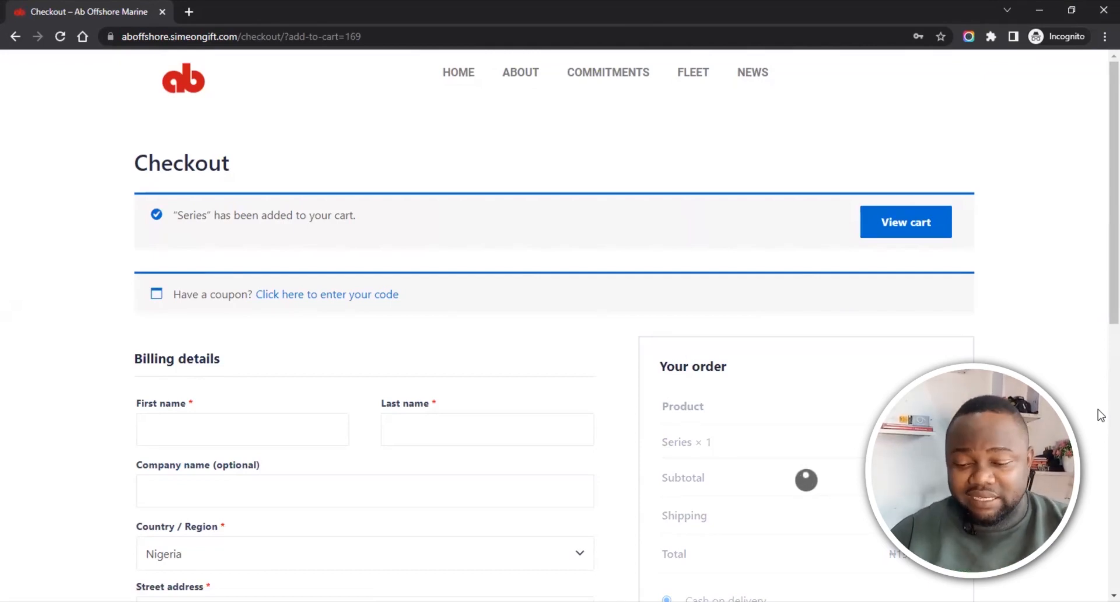
Step: Fill the checkout billing details from a saved autofill address
{"action": "scroll", "coordinate": [1099, 243], "scroll_direction": "down", "scroll_amount": 4}
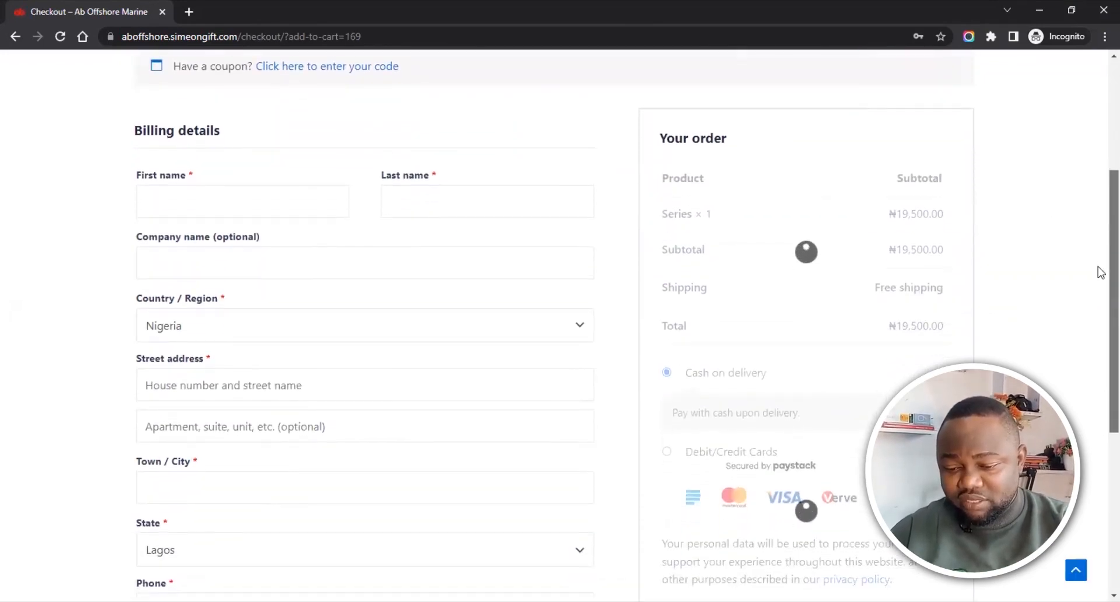
{"action": "scroll", "coordinate": [1098, 315], "scroll_direction": "down", "scroll_amount": 2}
{"action": "scroll", "coordinate": [1098, 290], "scroll_direction": "up", "scroll_amount": 2}
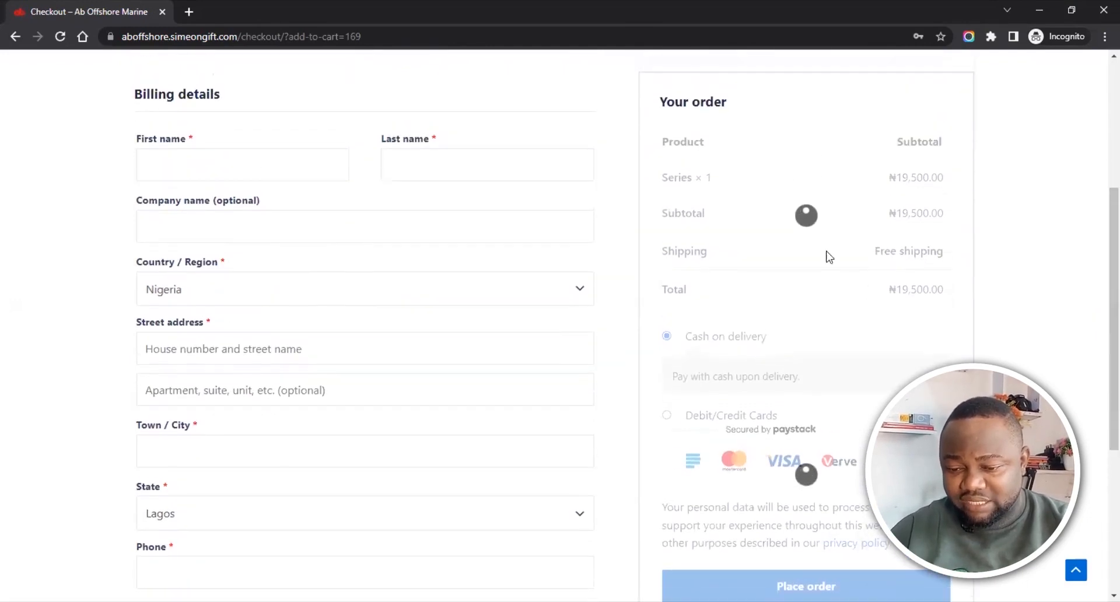
{"action": "left_click", "coordinate": [237, 168]}
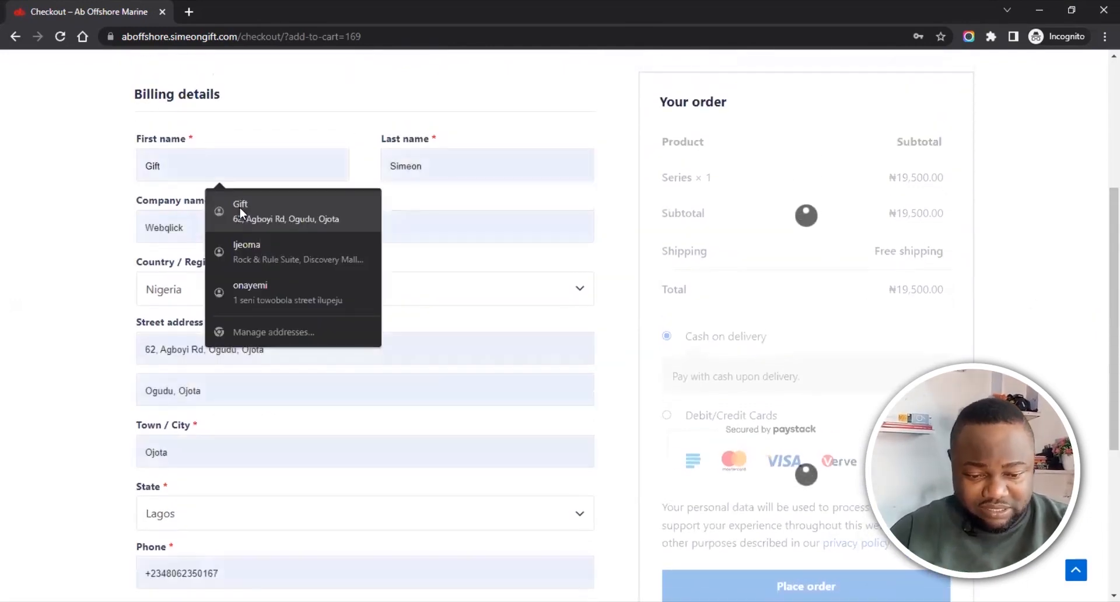
{"action": "left_click", "coordinate": [239, 208]}
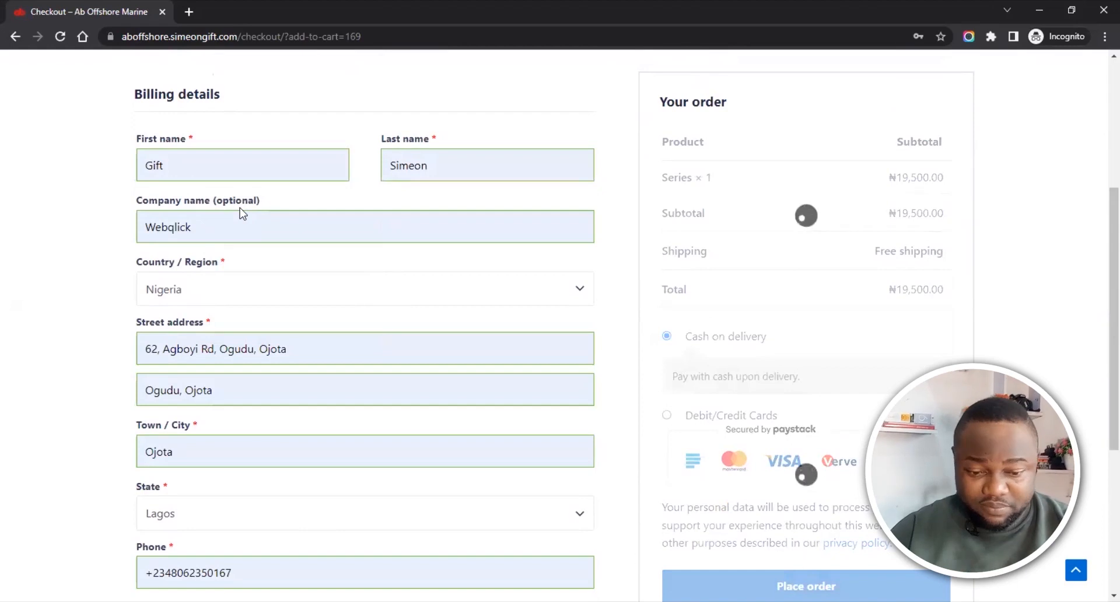
Step: Select Paystack Debit/Credit Cards payment and place the ₦19,500.00 order
{"action": "scroll", "coordinate": [1101, 236], "scroll_direction": "down", "scroll_amount": 5}
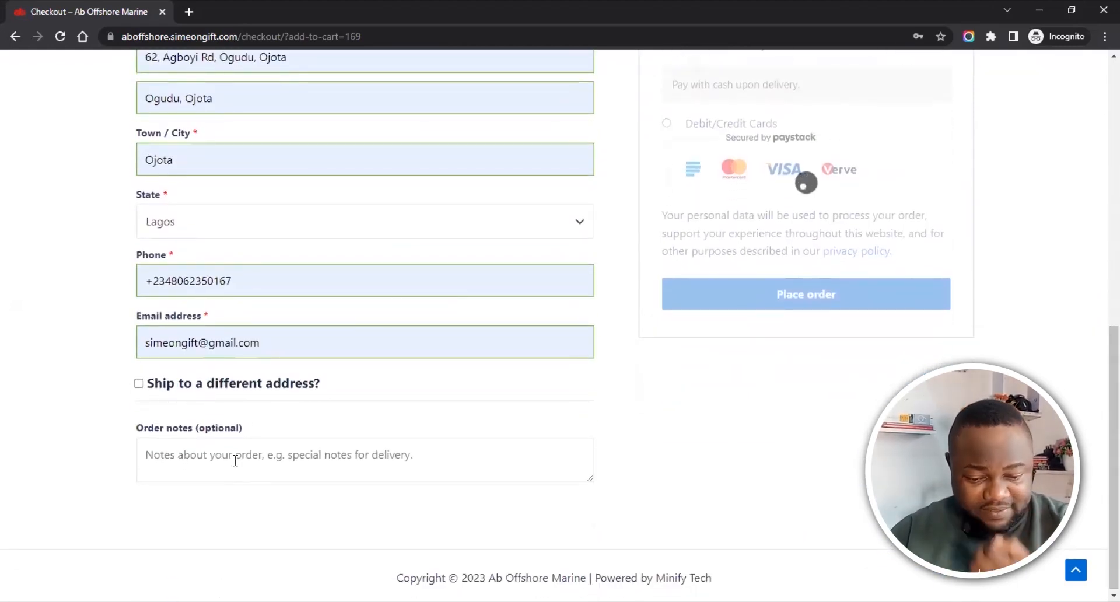
{"action": "scroll", "coordinate": [1099, 350], "scroll_direction": "up", "scroll_amount": 4}
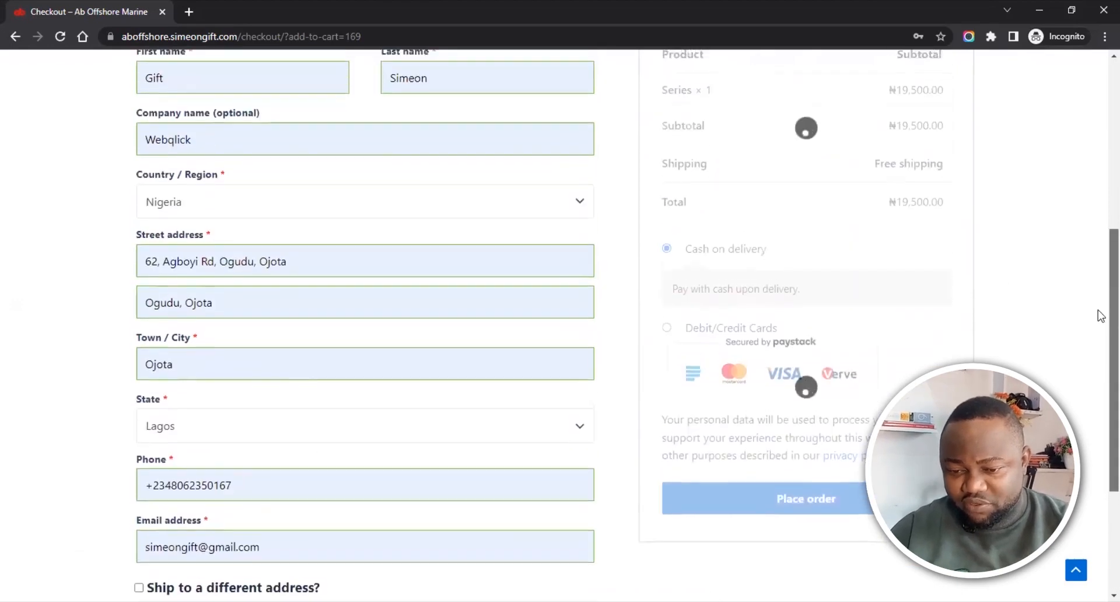
{"action": "scroll", "coordinate": [1098, 326], "scroll_direction": "up", "scroll_amount": 1}
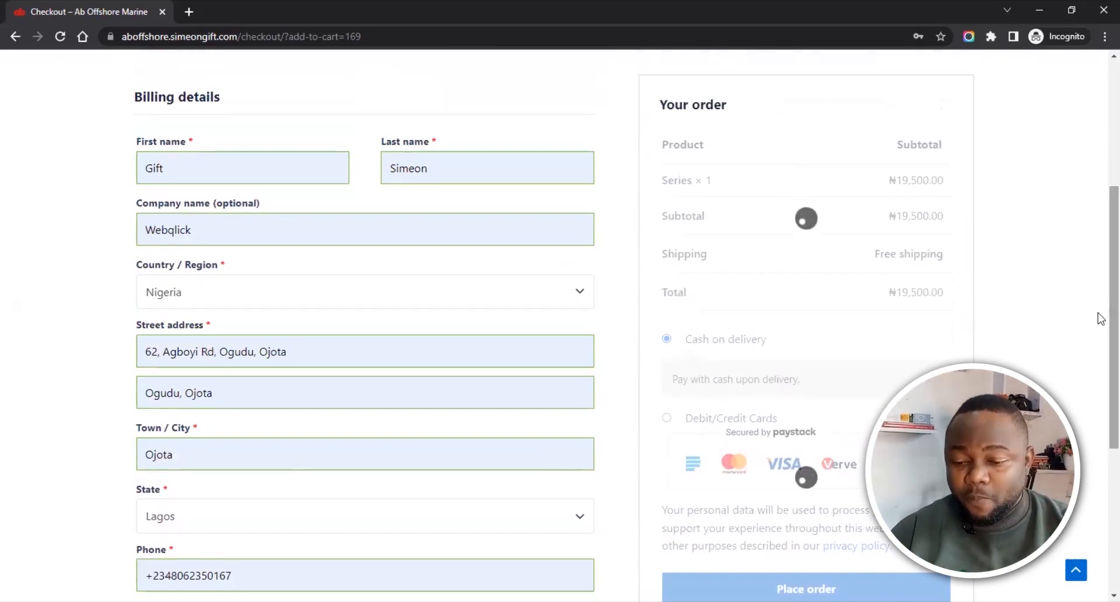
{"action": "left_click_drag", "start_coordinate": [1111, 323], "coordinate": [1112, 320]}
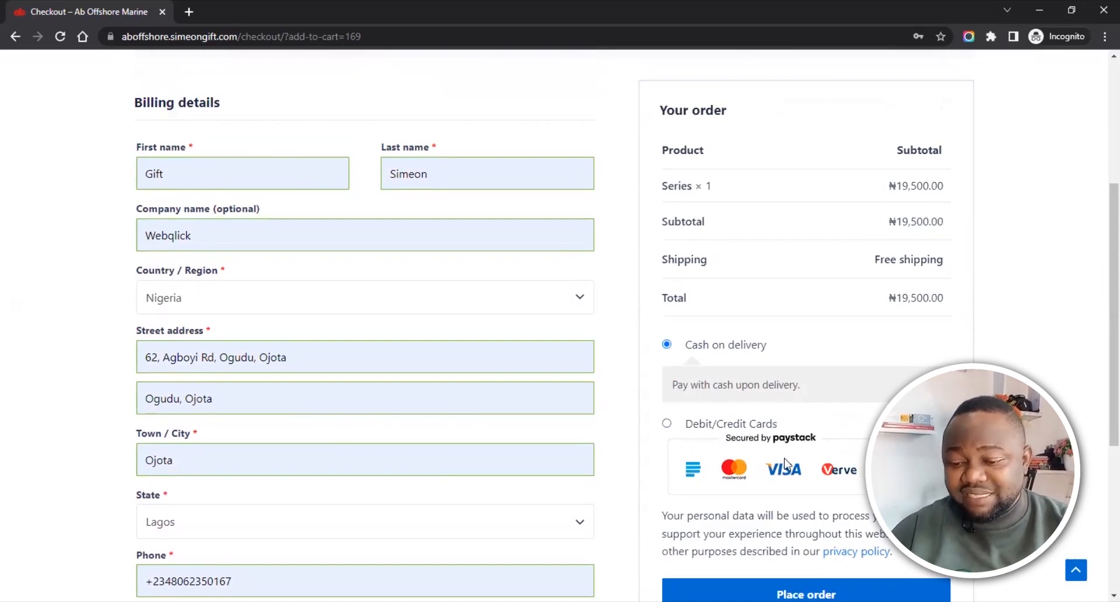
{"action": "left_click", "coordinate": [666, 424]}
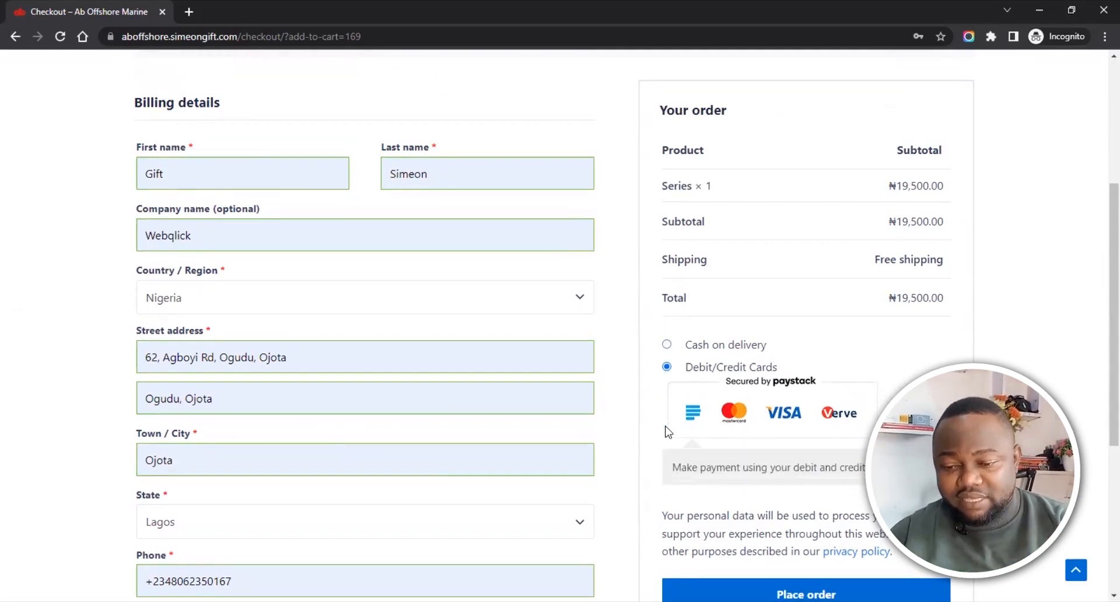
{"action": "scroll", "coordinate": [1100, 344], "scroll_direction": "down", "scroll_amount": 2}
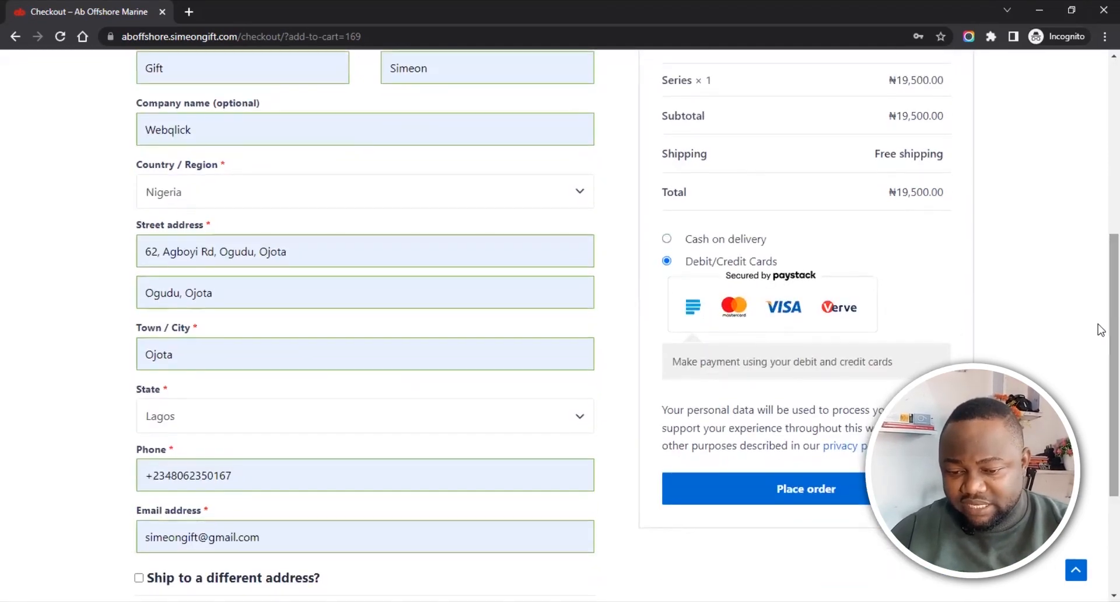
{"action": "left_click", "coordinate": [666, 240]}
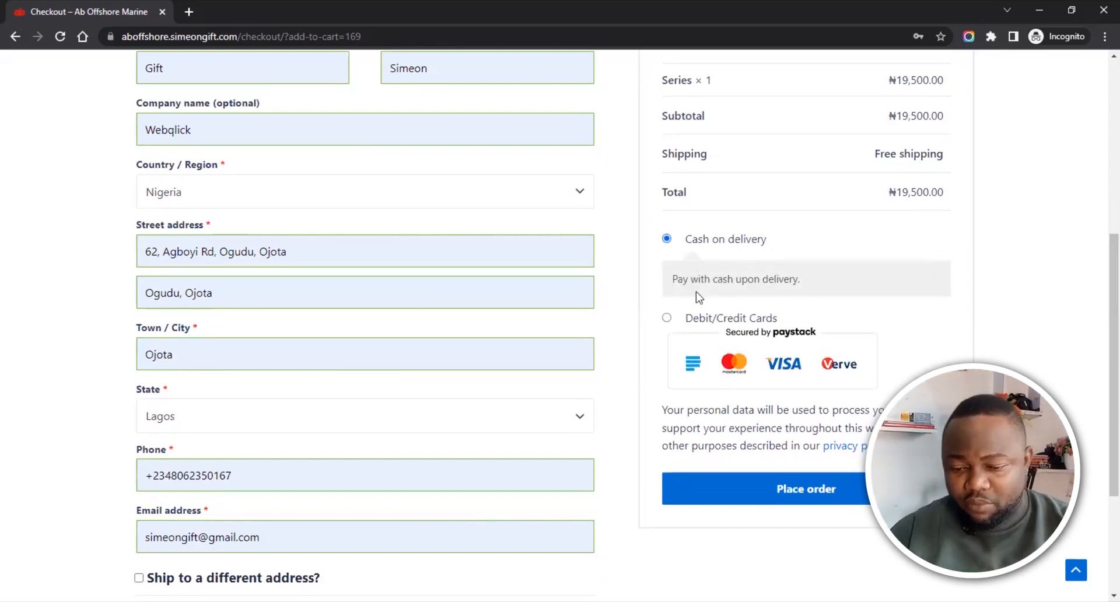
{"action": "left_click", "coordinate": [665, 319]}
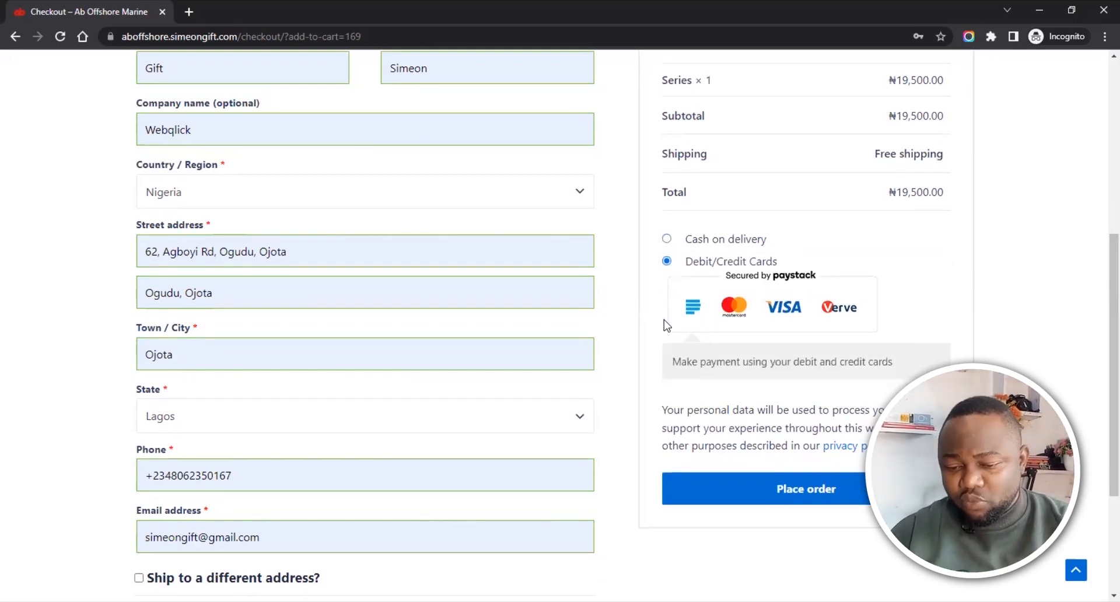
{"action": "left_click", "coordinate": [771, 489]}
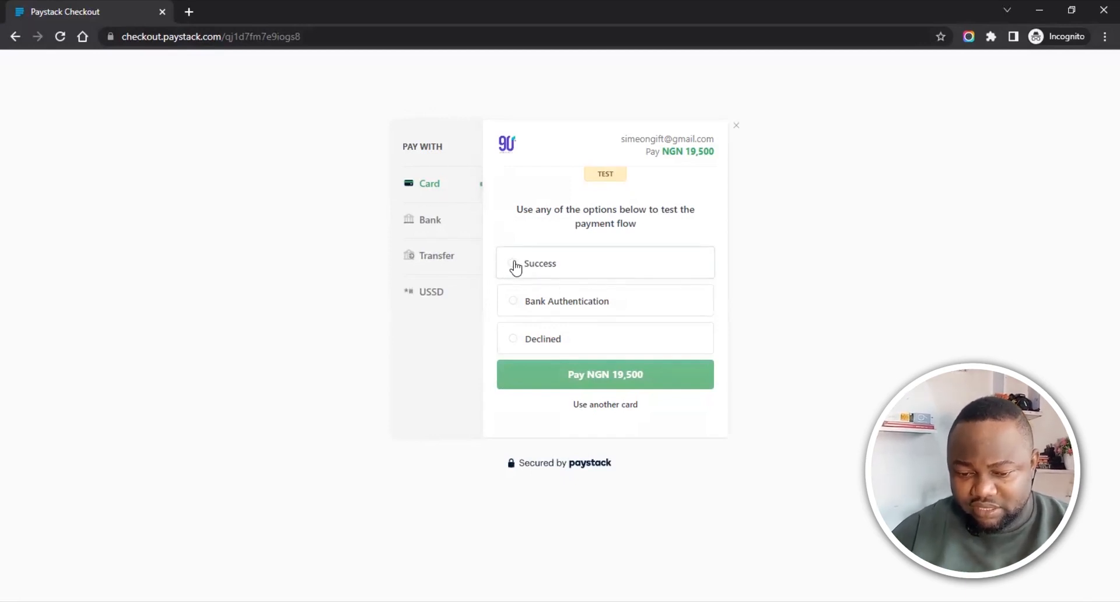
Step: Choose the Success test outcome and pay NGN 19,500
{"action": "left_click", "coordinate": [514, 265]}
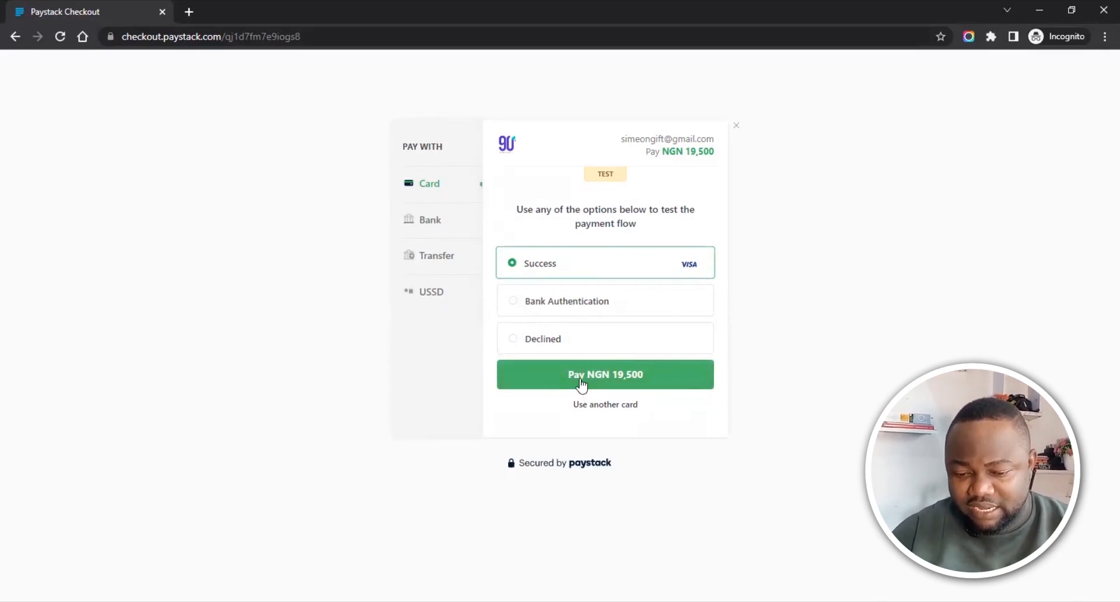
{"action": "left_click", "coordinate": [581, 380]}
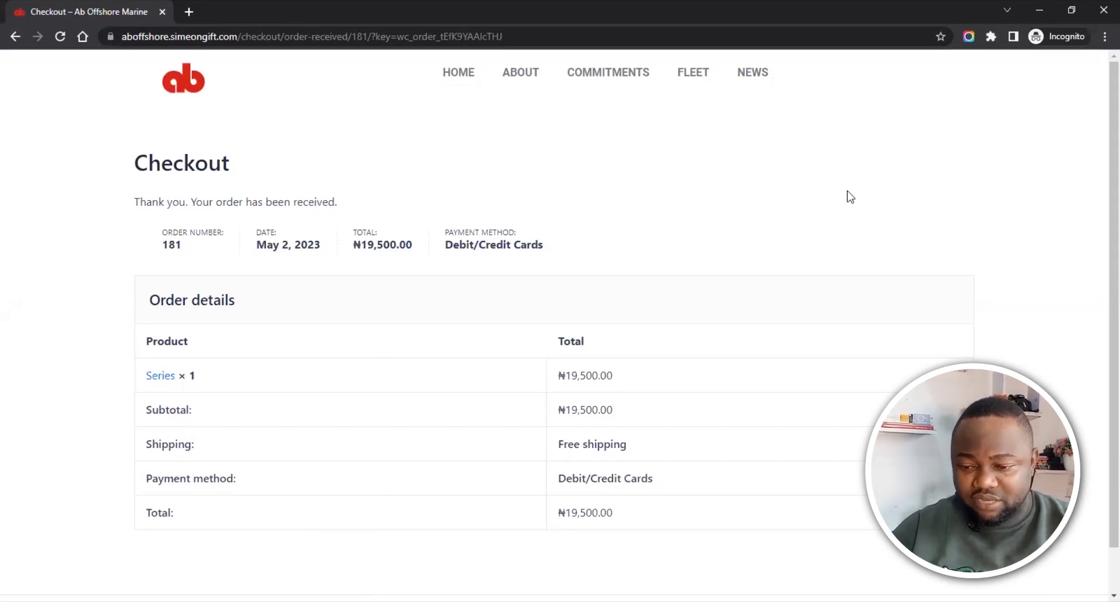
Step: Leave the order-received page and return to the admin's WooCommerce Settings tab in the main browser
{"action": "scroll", "coordinate": [1098, 216], "scroll_direction": "down", "scroll_amount": 1}
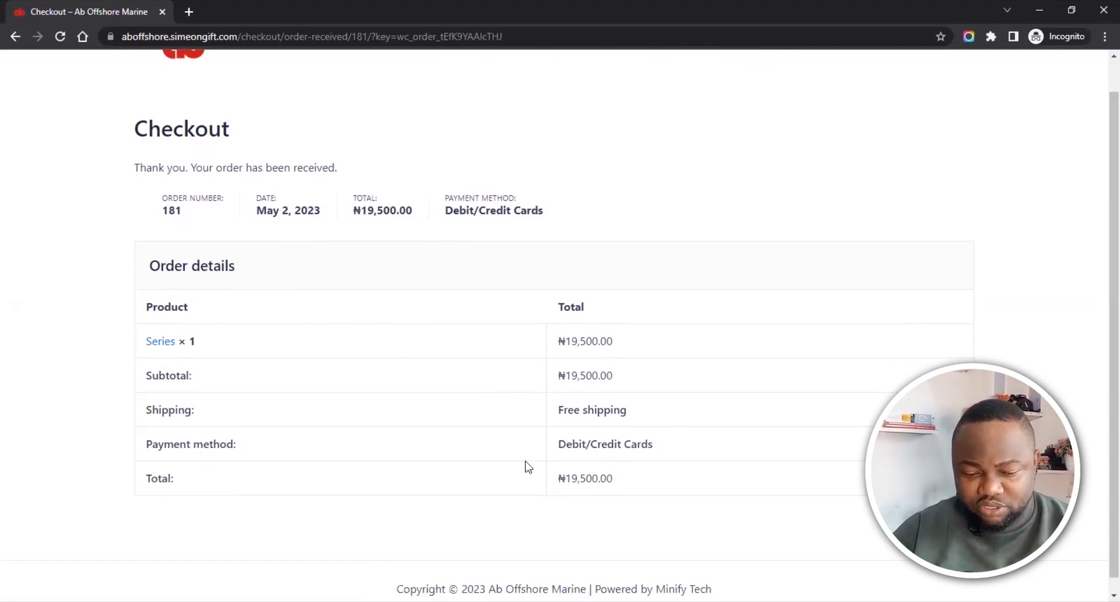
{"action": "scroll", "coordinate": [1100, 307], "scroll_direction": "down", "scroll_amount": 1}
{"action": "scroll", "coordinate": [1100, 284], "scroll_direction": "up", "scroll_amount": 1}
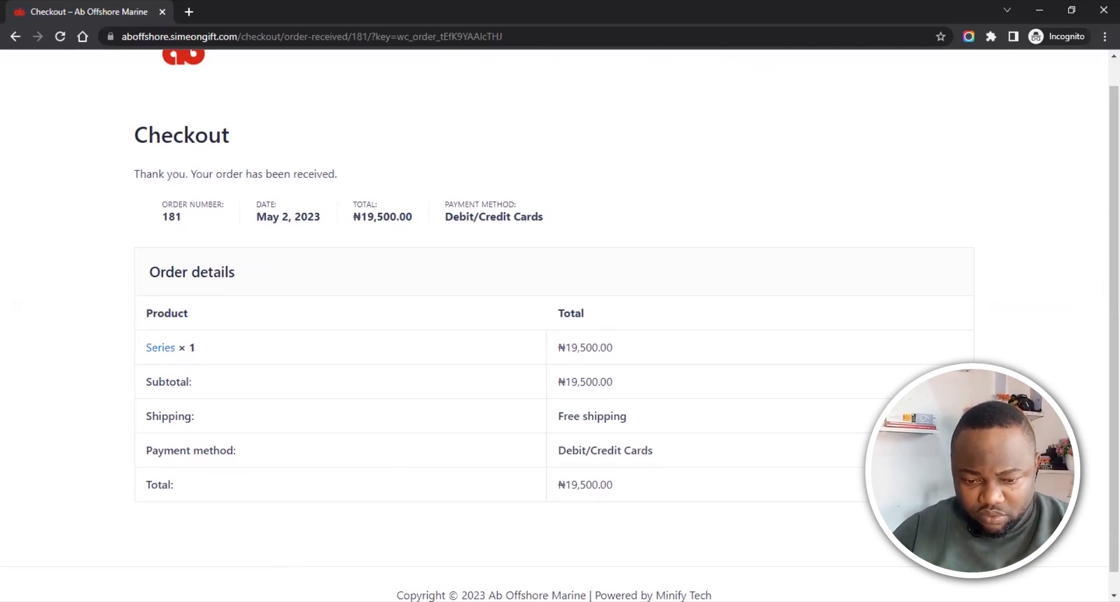
{"action": "key", "text": "alt+Tab"}
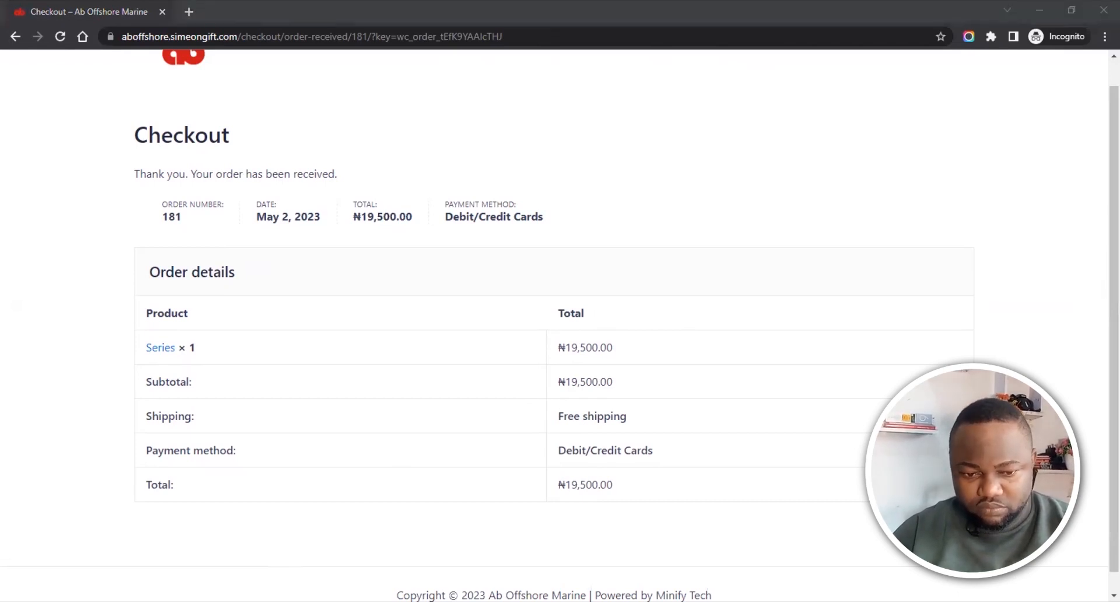
{"action": "key", "text": "alt+Tab"}
{"action": "left_click", "coordinate": [77, 8]}
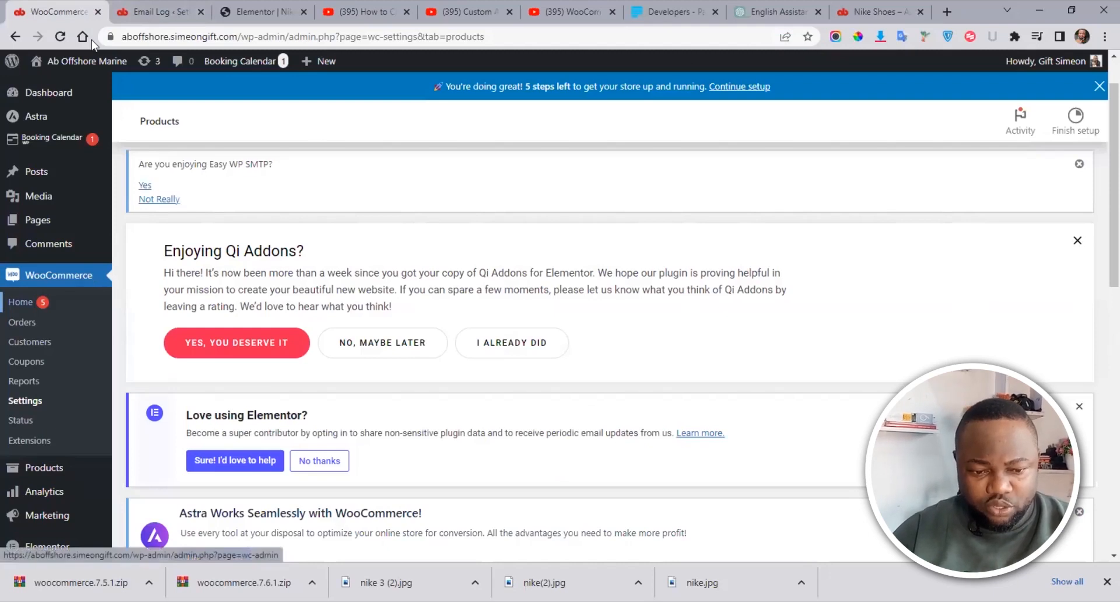
Step: Reload the WooCommerce settings and open gmail.com in a new tab
{"action": "left_click", "coordinate": [60, 36]}
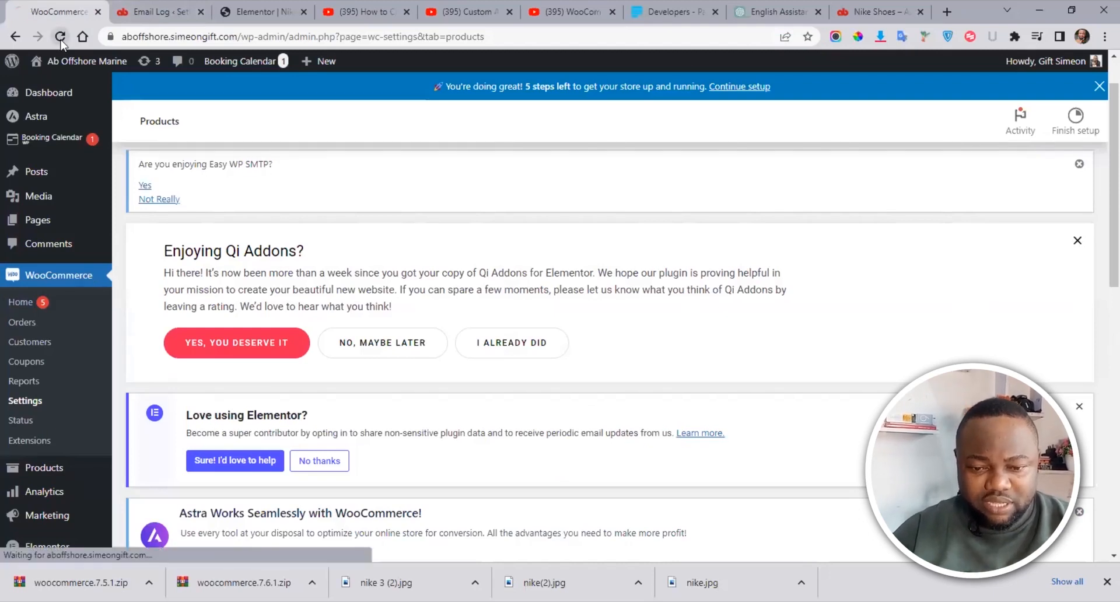
{"action": "left_click", "coordinate": [946, 11]}
{"action": "left_click", "coordinate": [605, 39]}
{"action": "type", "text": "g"}
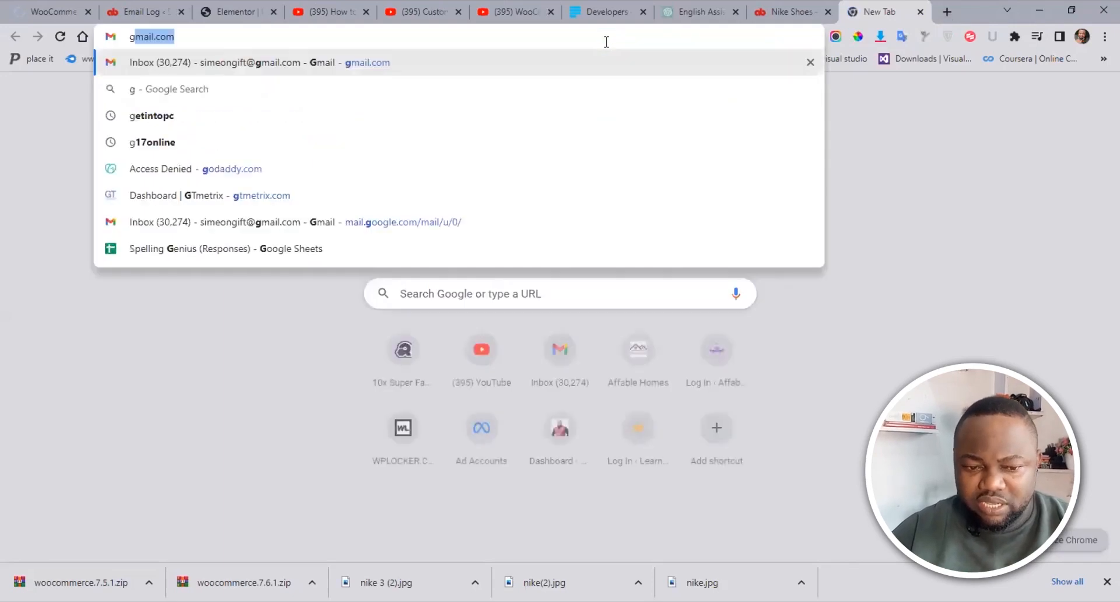
{"action": "type", "text": "mail.com"}
{"action": "key", "text": "Return"}
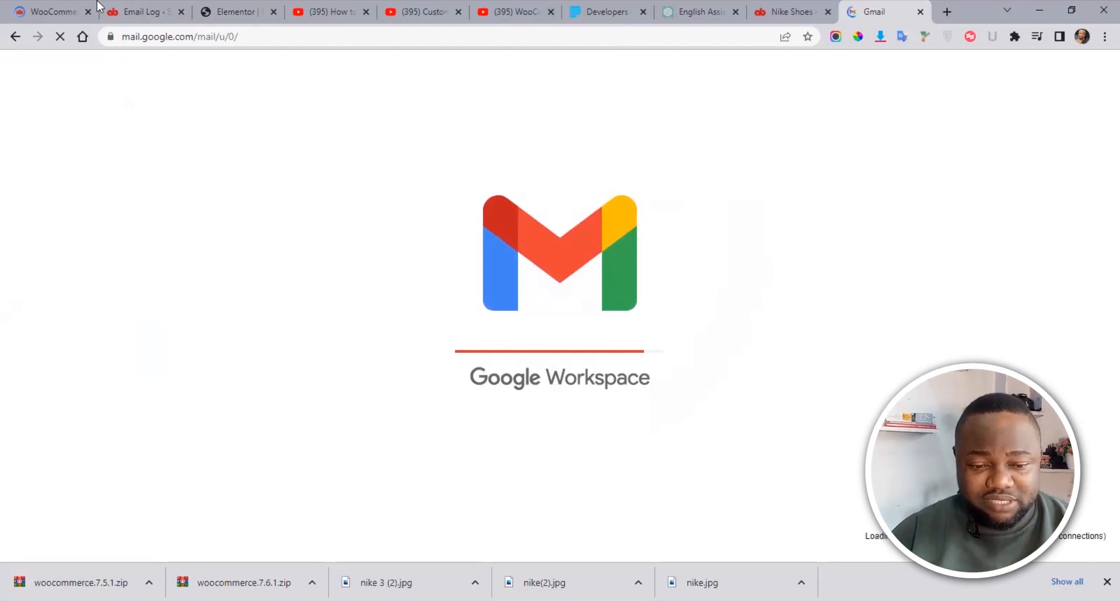
Step: Open the new Series test order #181 from the WooCommerce Orders list
{"action": "left_click", "coordinate": [56, 11]}
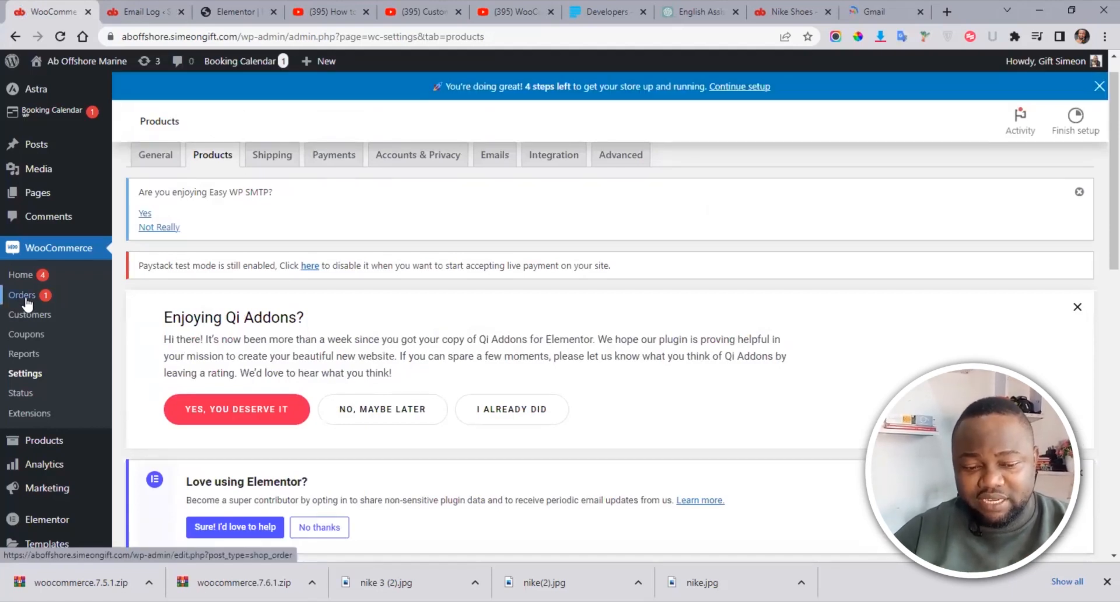
{"action": "left_click", "coordinate": [26, 300]}
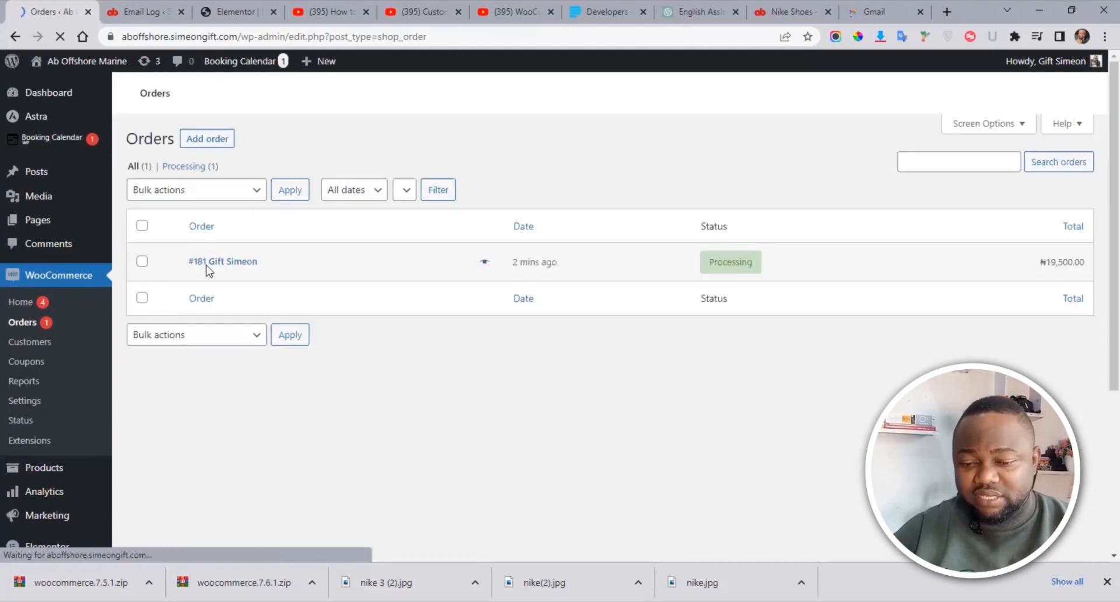
{"action": "scroll", "coordinate": [1100, 326], "scroll_direction": "down", "scroll_amount": 5}
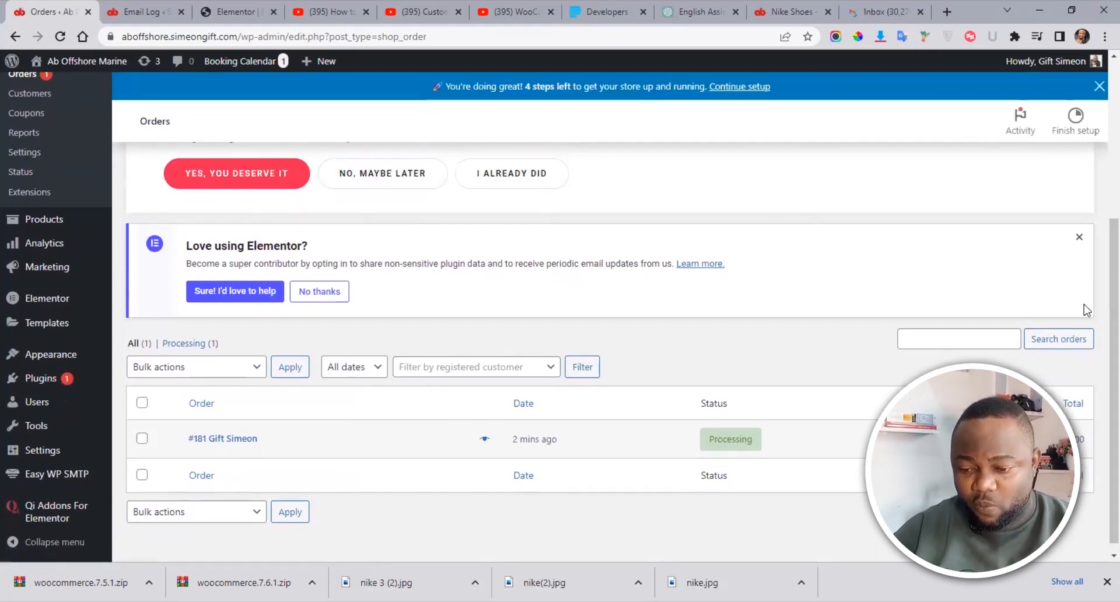
{"action": "scroll", "coordinate": [1083, 309], "scroll_direction": "down", "scroll_amount": 1}
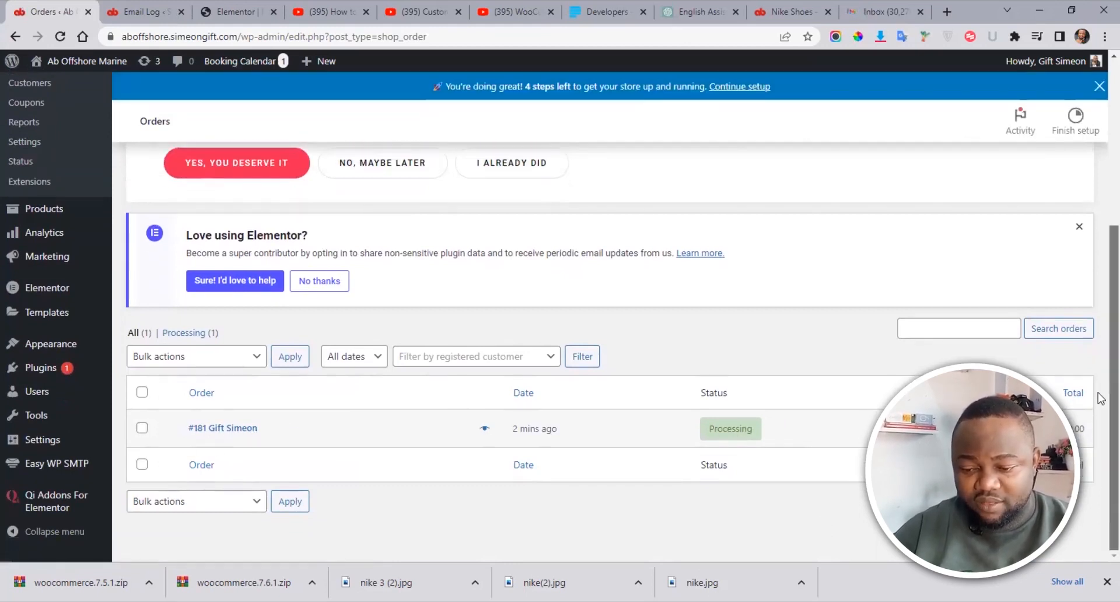
{"action": "left_click", "coordinate": [236, 430]}
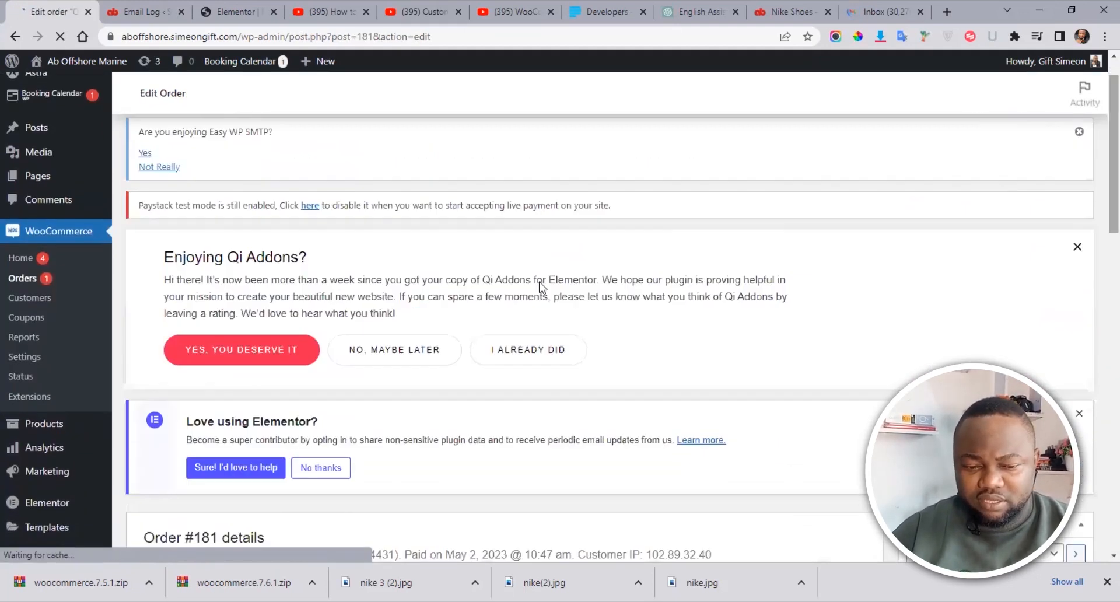
Step: Change order #181's status from Processing to Completed, update it, then view Gmail
{"action": "scroll", "coordinate": [1101, 274], "scroll_direction": "down", "scroll_amount": 7}
{"action": "scroll", "coordinate": [1101, 310], "scroll_direction": "down", "scroll_amount": 3}
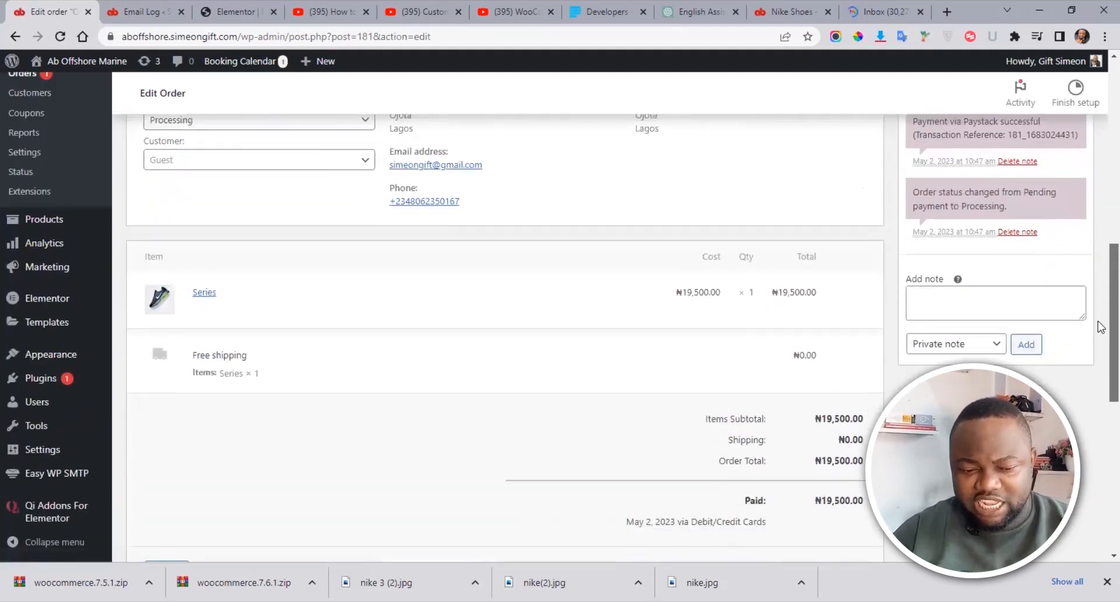
{"action": "scroll", "coordinate": [1101, 291], "scroll_direction": "up", "scroll_amount": 5}
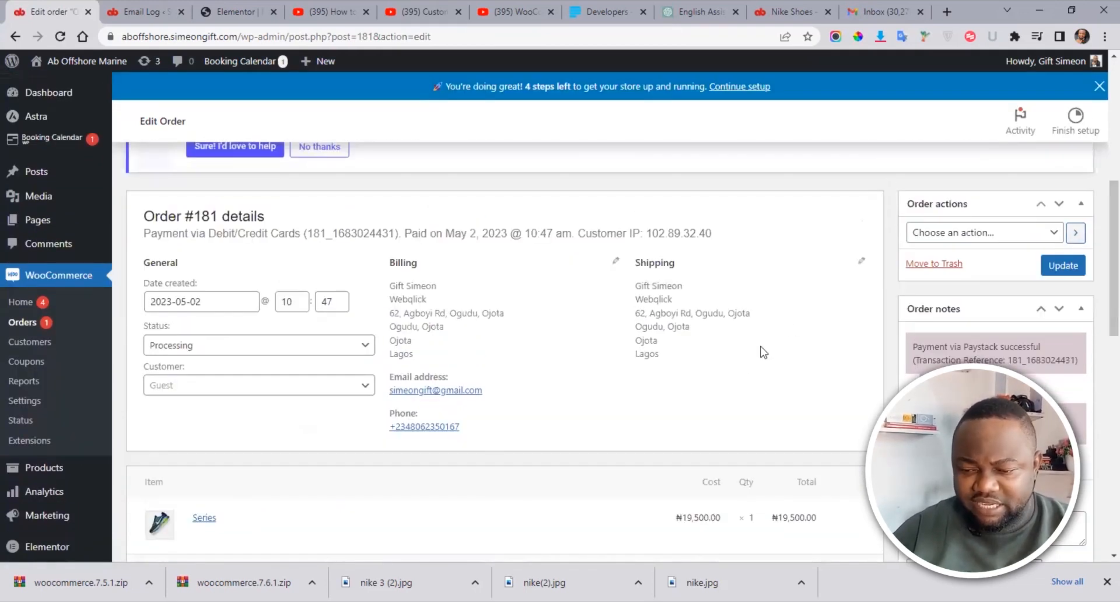
{"action": "scroll", "coordinate": [1101, 239], "scroll_direction": "down", "scroll_amount": 3}
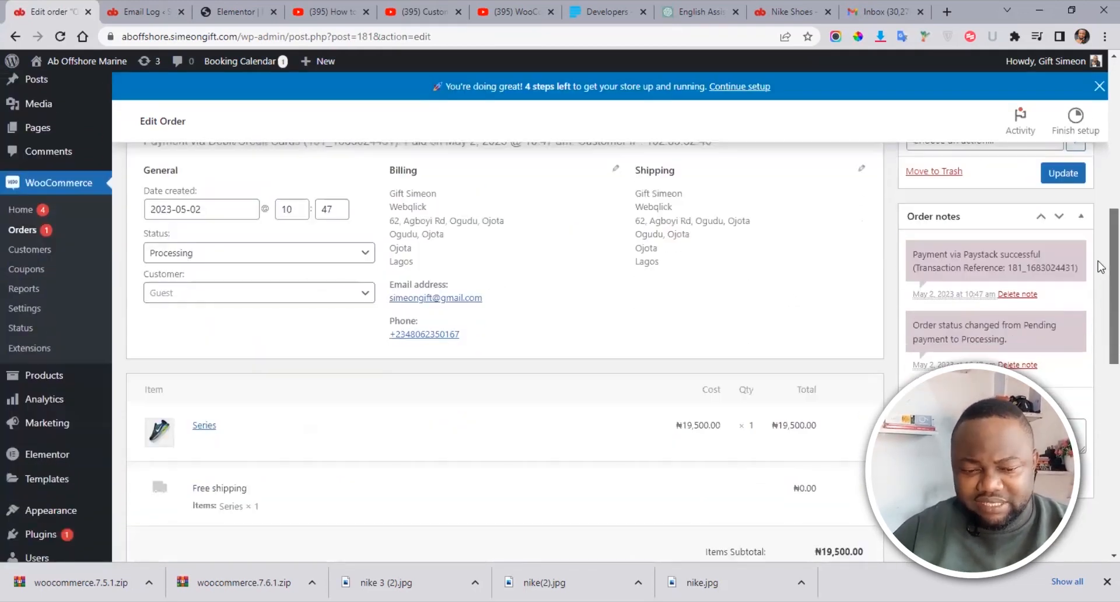
{"action": "left_click", "coordinate": [249, 256]}
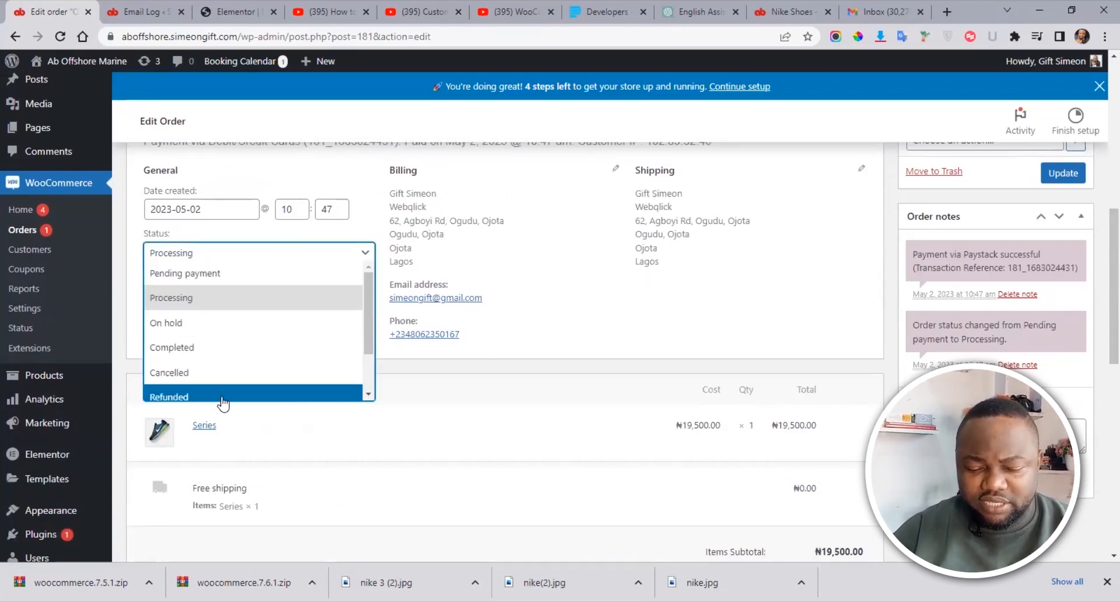
{"action": "left_click", "coordinate": [227, 347]}
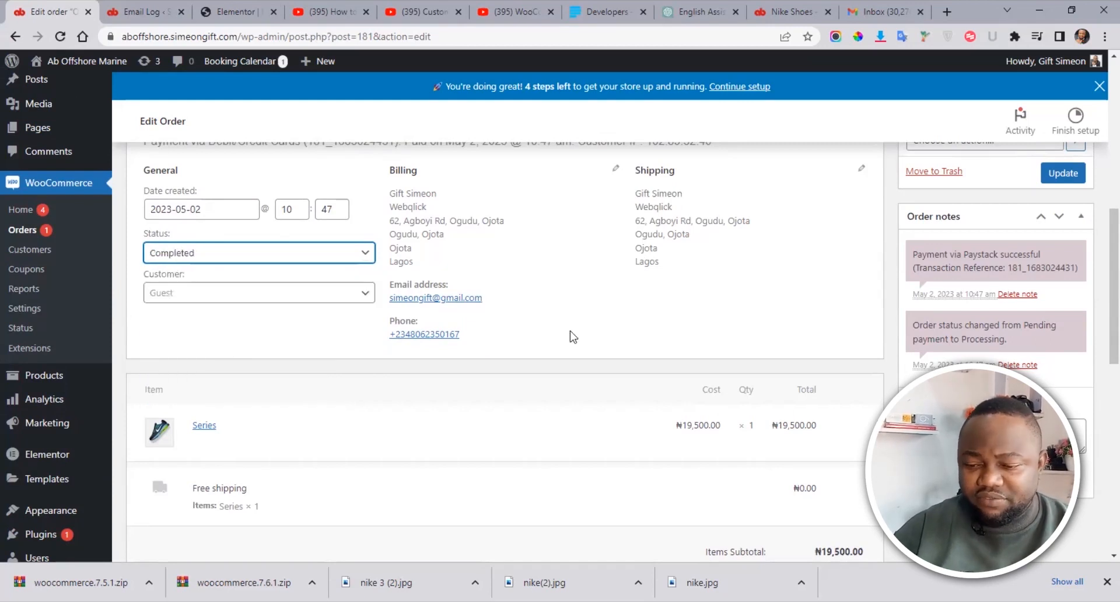
{"action": "left_click", "coordinate": [1062, 173]}
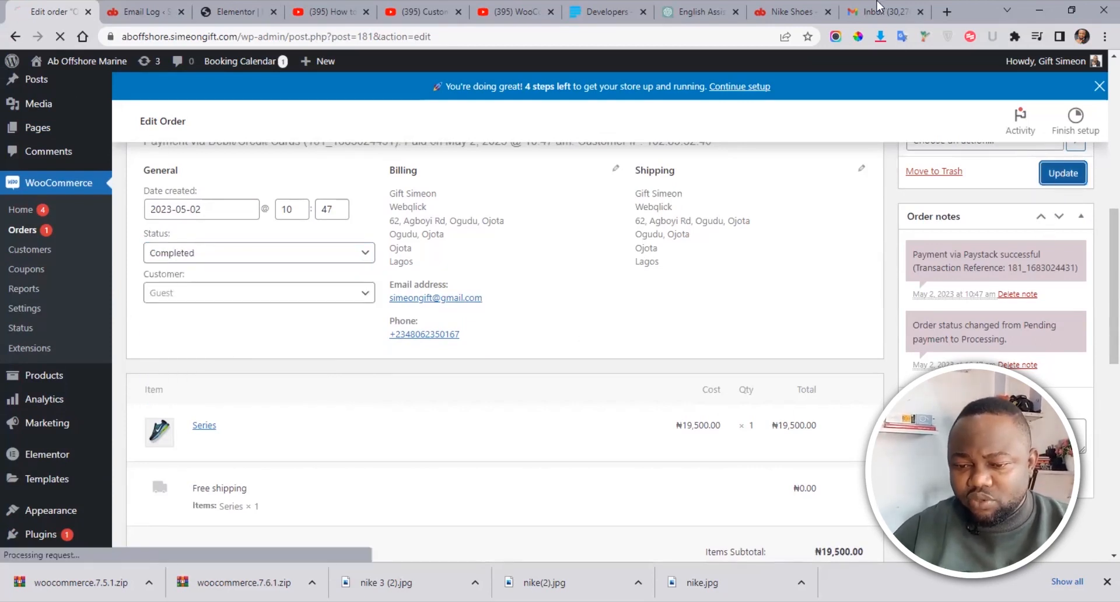
{"action": "left_click", "coordinate": [876, 1]}
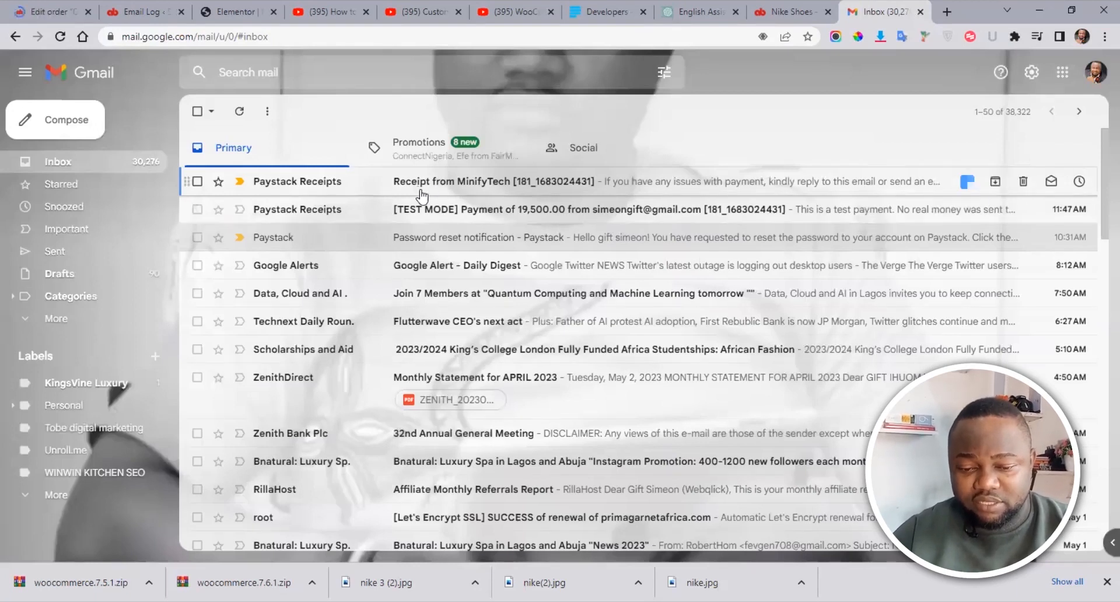
Step: Read through the [TEST MODE] Paystack payment notification email for the NGN 19,500 payment
{"action": "left_click", "coordinate": [463, 215]}
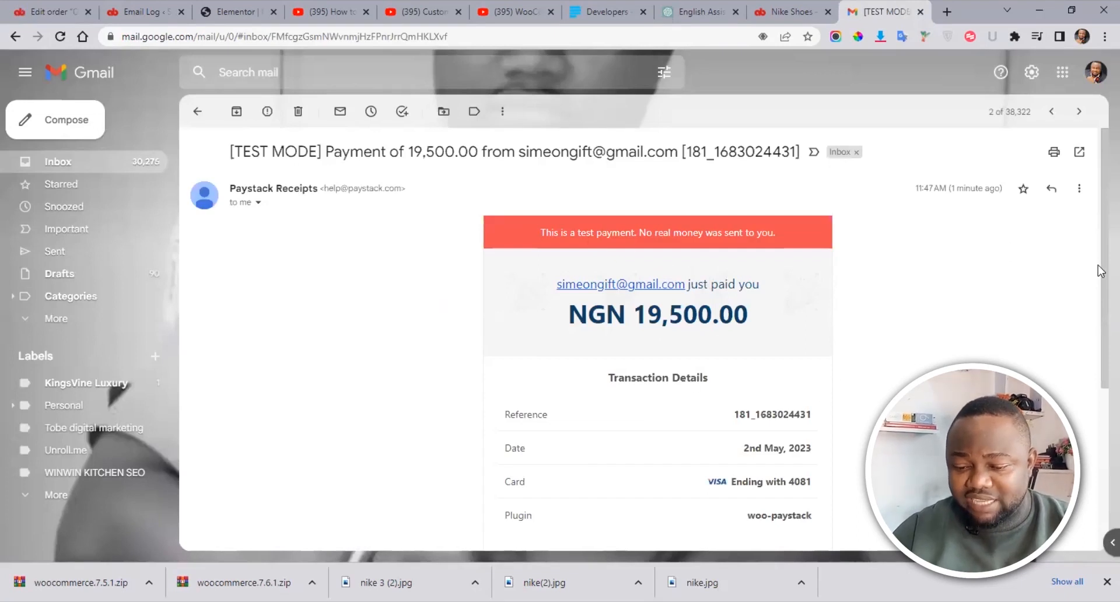
{"action": "scroll", "coordinate": [1100, 271], "scroll_direction": "down", "scroll_amount": 5}
{"action": "scroll", "coordinate": [858, 314], "scroll_direction": "up", "scroll_amount": 4}
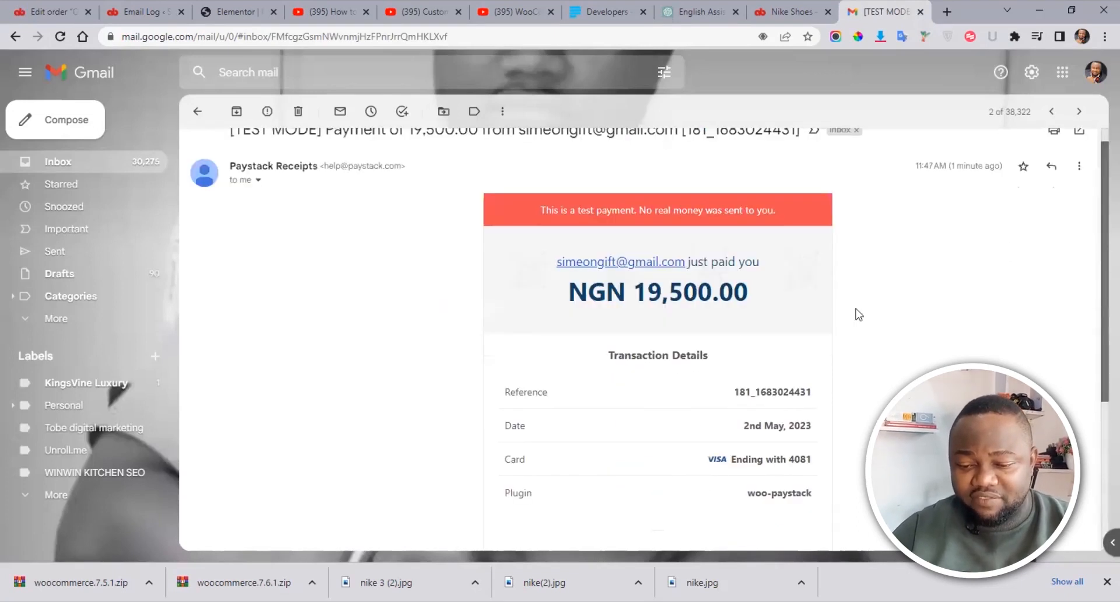
{"action": "left_click", "coordinate": [197, 111]}
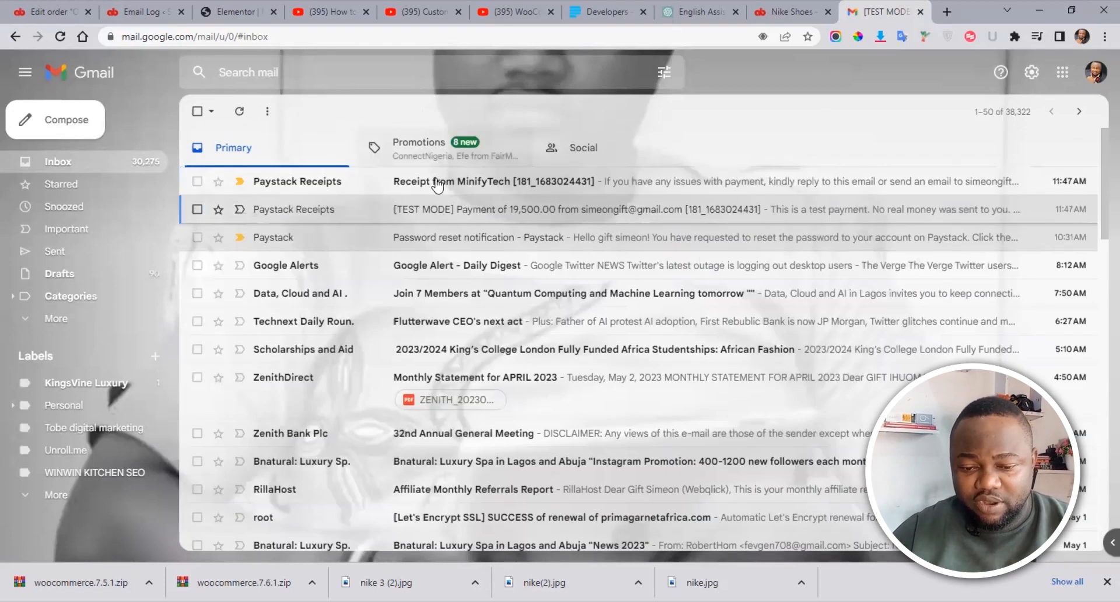
Step: Review the MinifyTech payment receipt email, then return to the Easy WP SMTP Email Log
{"action": "left_click", "coordinate": [439, 185]}
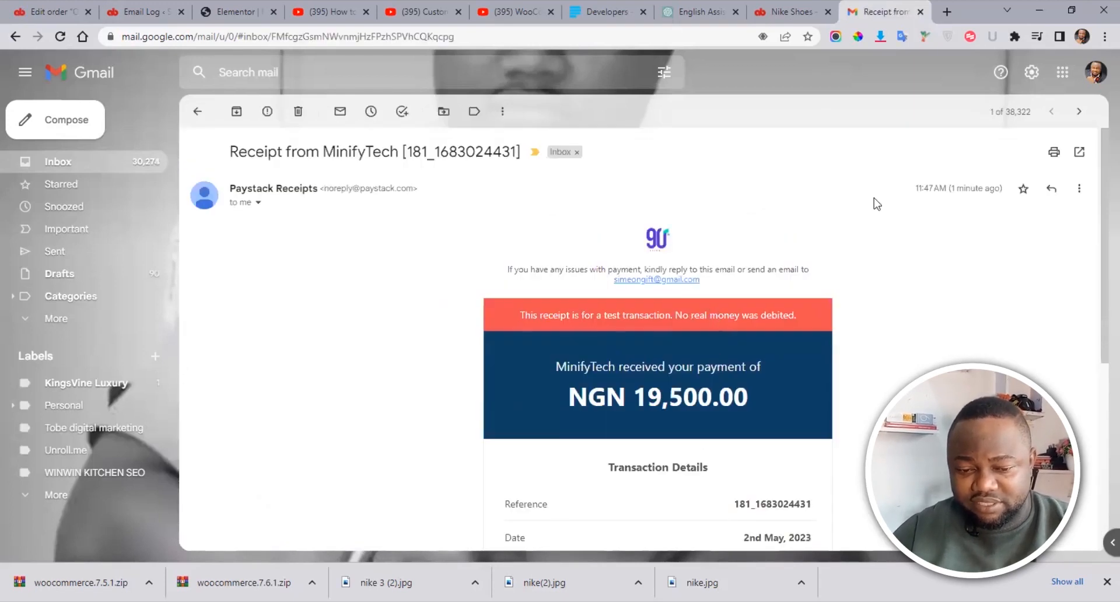
{"action": "scroll", "coordinate": [1102, 299], "scroll_direction": "down", "scroll_amount": 4}
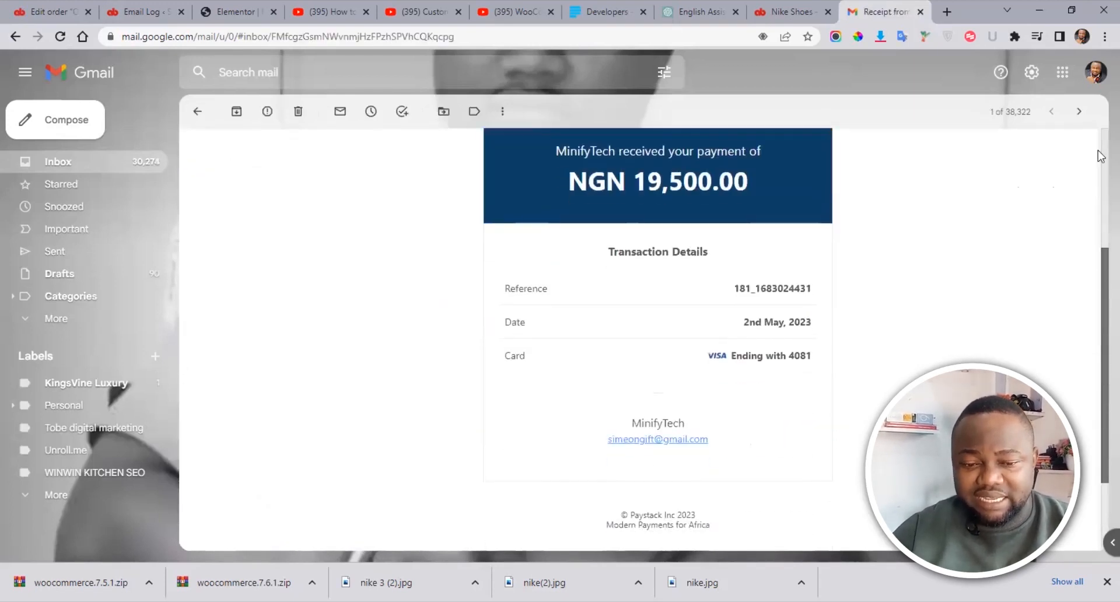
{"action": "scroll", "coordinate": [1101, 156], "scroll_direction": "up", "scroll_amount": 5}
{"action": "left_click", "coordinate": [143, 12]}
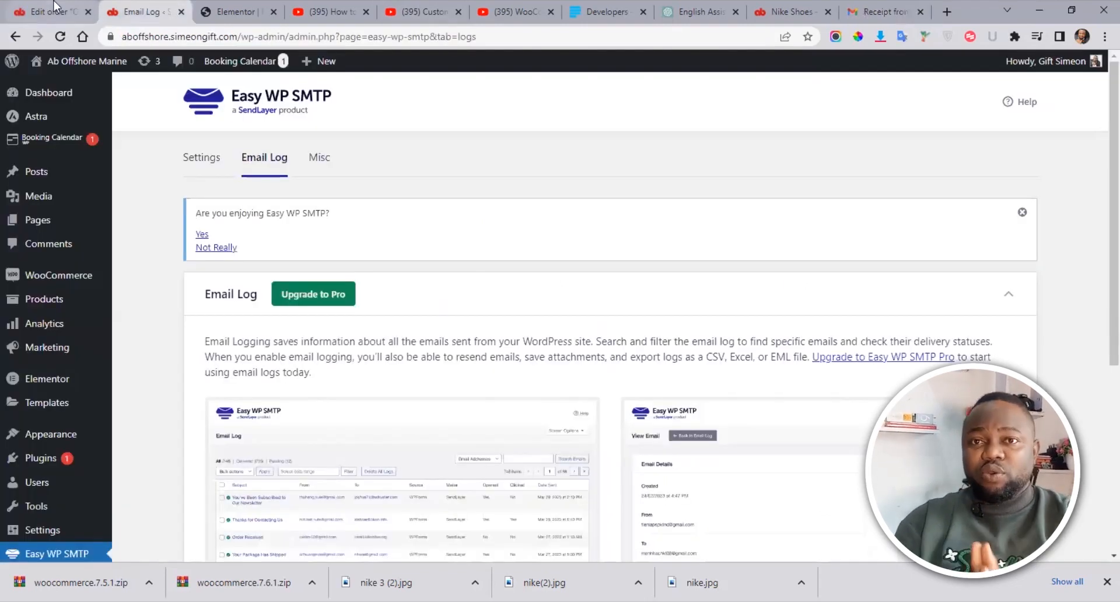